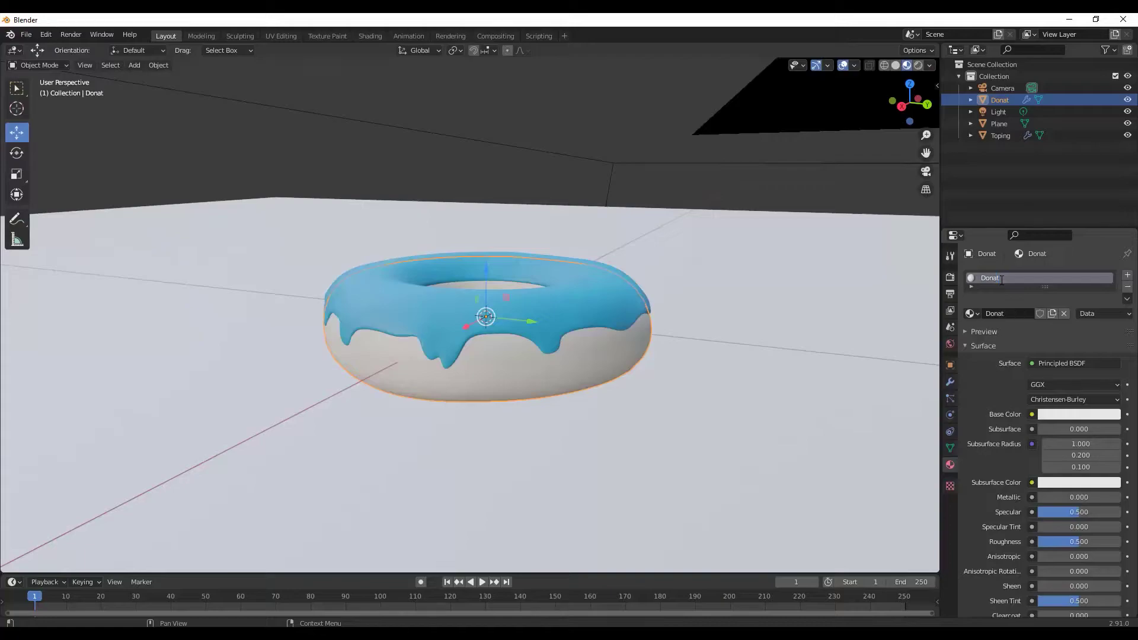
# Step: Tint the donut's dough base colour a pale cream
pyautogui.click(1058, 414)
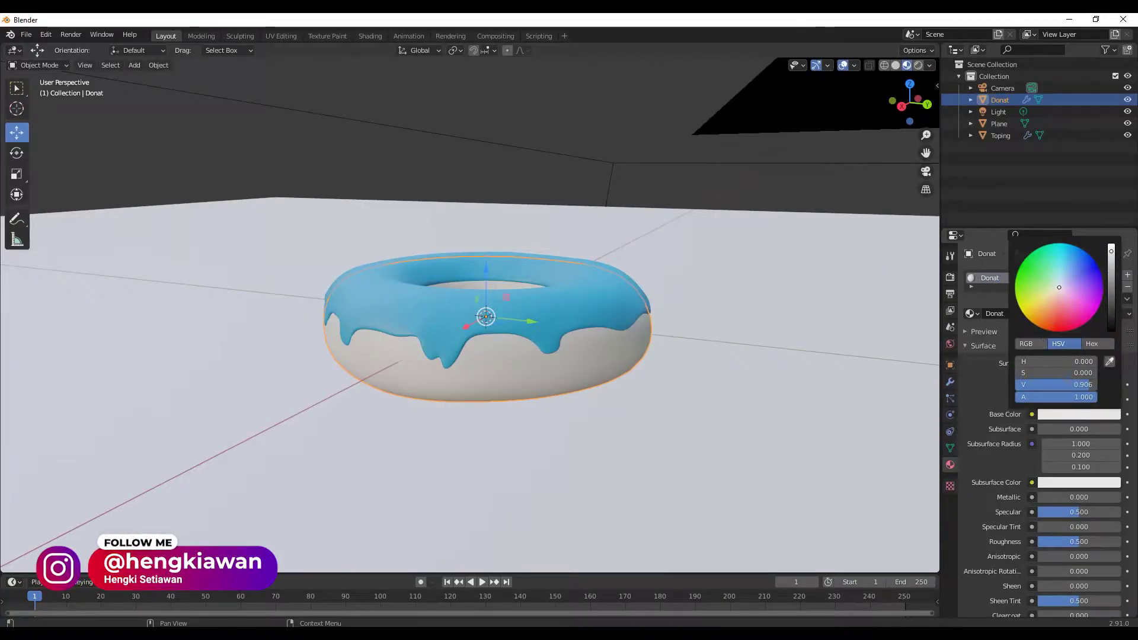
pyautogui.moveTo(1060, 287)
pyautogui.mouseDown()
pyautogui.moveTo(1030, 309)
pyautogui.moveTo(1054, 295)
pyautogui.mouseUp()
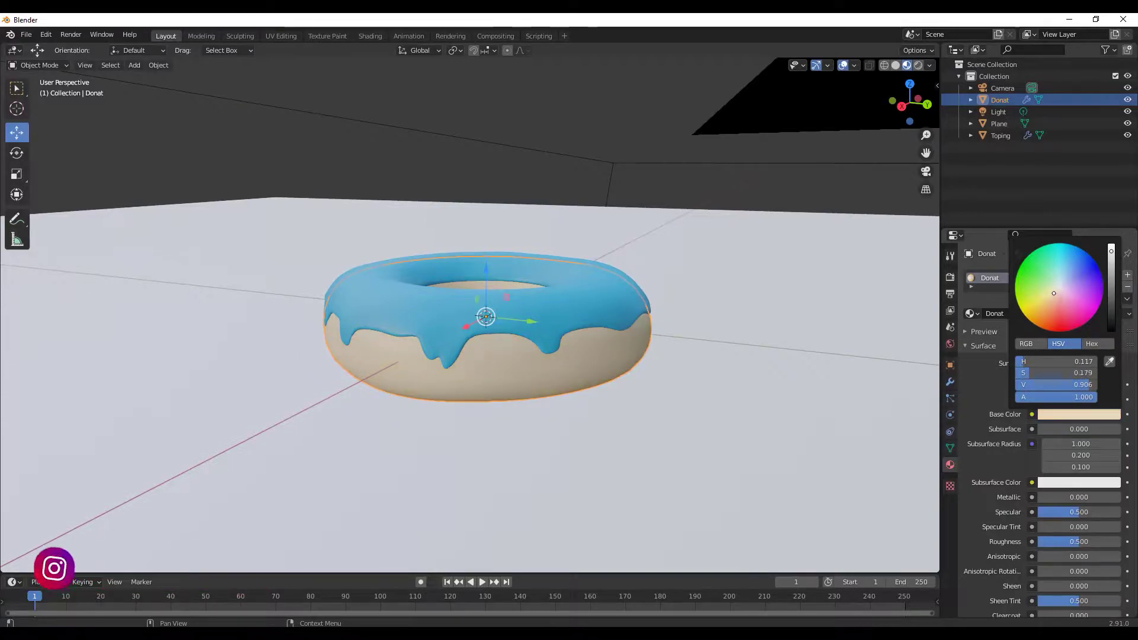
pyautogui.moveTo(610, 239)
pyautogui.mouseDown(button='middle')
pyautogui.moveTo(678, 262)
pyautogui.moveTo(585, 327)
pyautogui.moveTo(485, 340)
pyautogui.moveTo(588, 297)
pyautogui.moveTo(609, 314)
pyautogui.moveTo(645, 315)
pyautogui.mouseUp(button='middle')
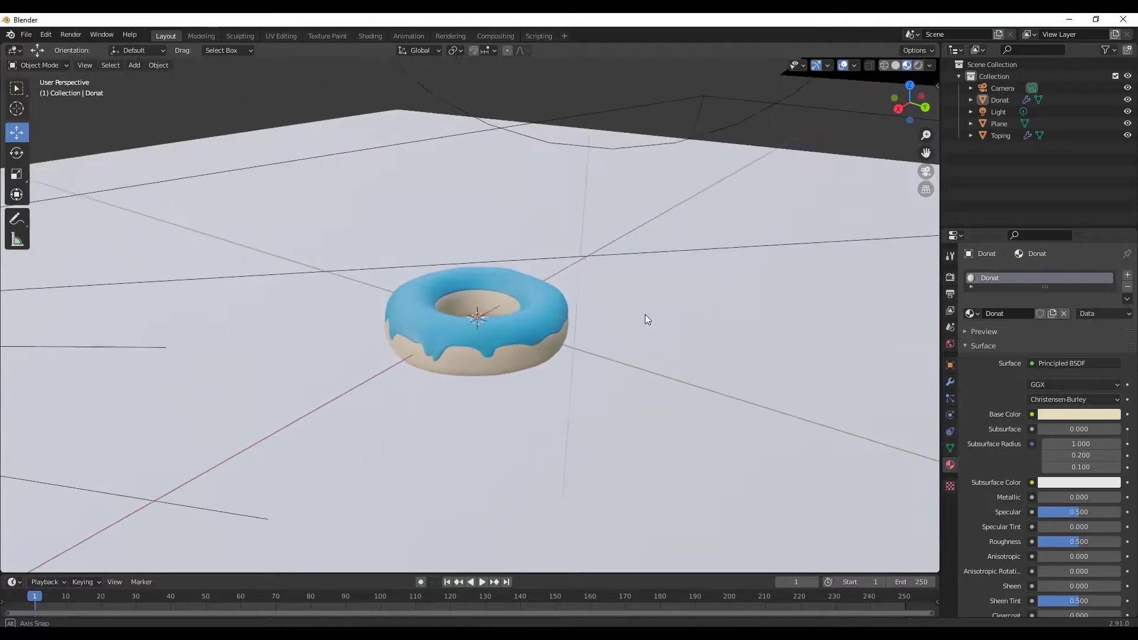
# Step: Check the donut through the scene camera, then launch a fresh Blender session
pyautogui.scroll(3, 645, 315)
pyautogui.click(925, 171)
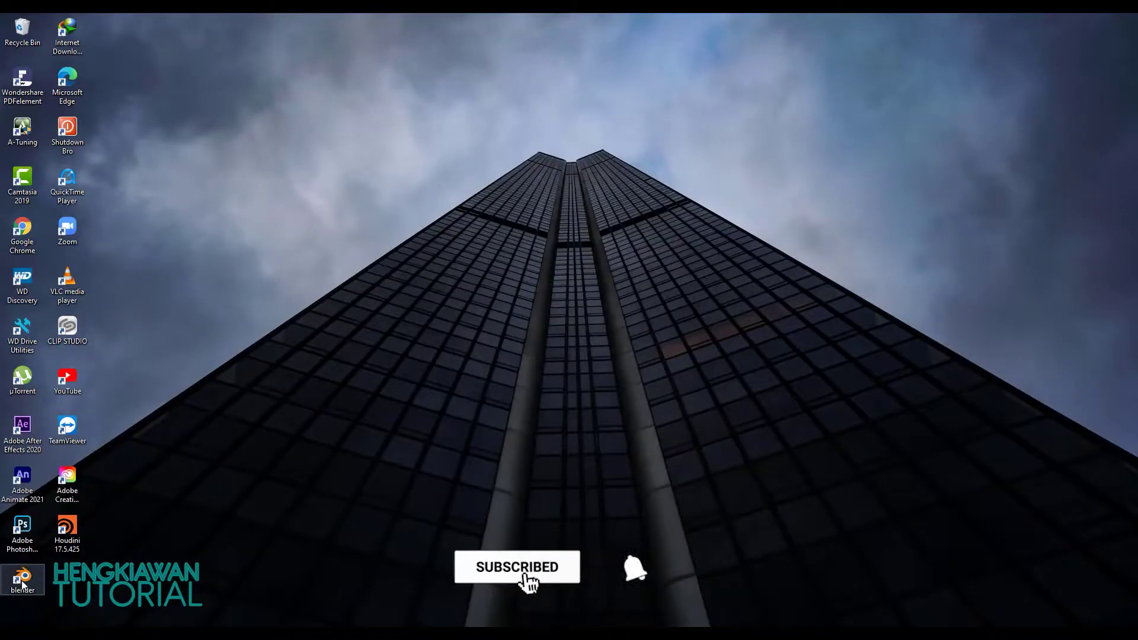
pyautogui.doubleClick(39, 579)
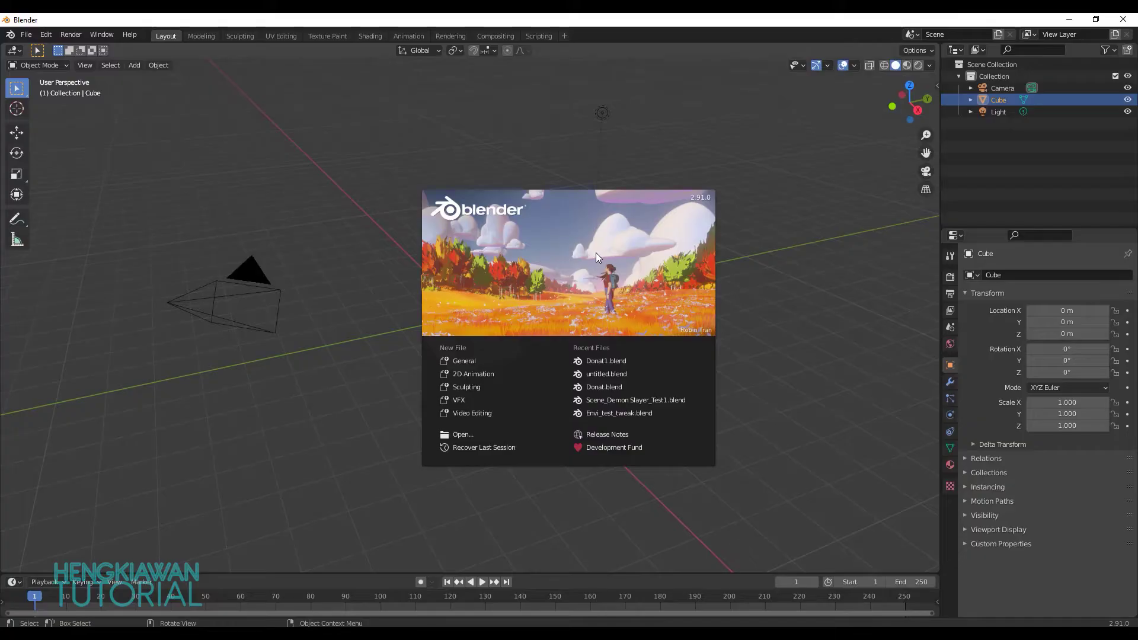
# Step: Dismiss the splash screen and inspect the default light, camera and cube
pyautogui.click(574, 268)
pyautogui.scroll(-5, 471, 300)
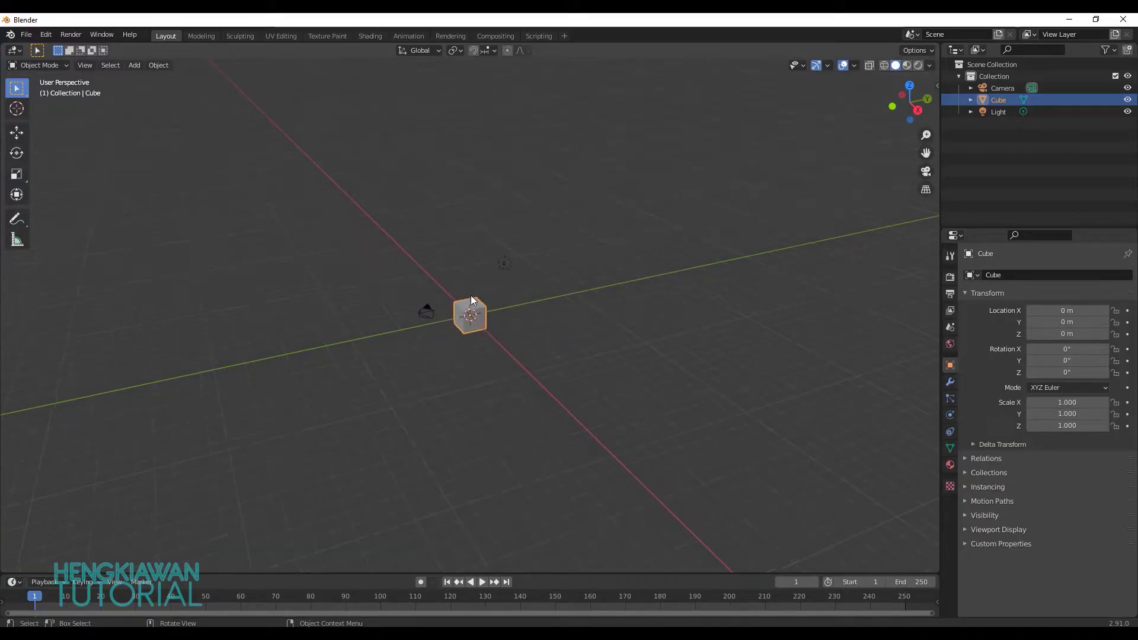
pyautogui.scroll(5, 471, 300)
pyautogui.moveTo(569, 272)
pyautogui.mouseDown(button='middle')
pyautogui.moveTo(524, 292)
pyautogui.moveTo(539, 256)
pyautogui.moveTo(590, 254)
pyautogui.moveTo(559, 286)
pyautogui.moveTo(555, 262)
pyautogui.moveTo(580, 261)
pyautogui.moveTo(570, 196)
pyautogui.mouseUp(button='middle')
pyautogui.click(595, 120)
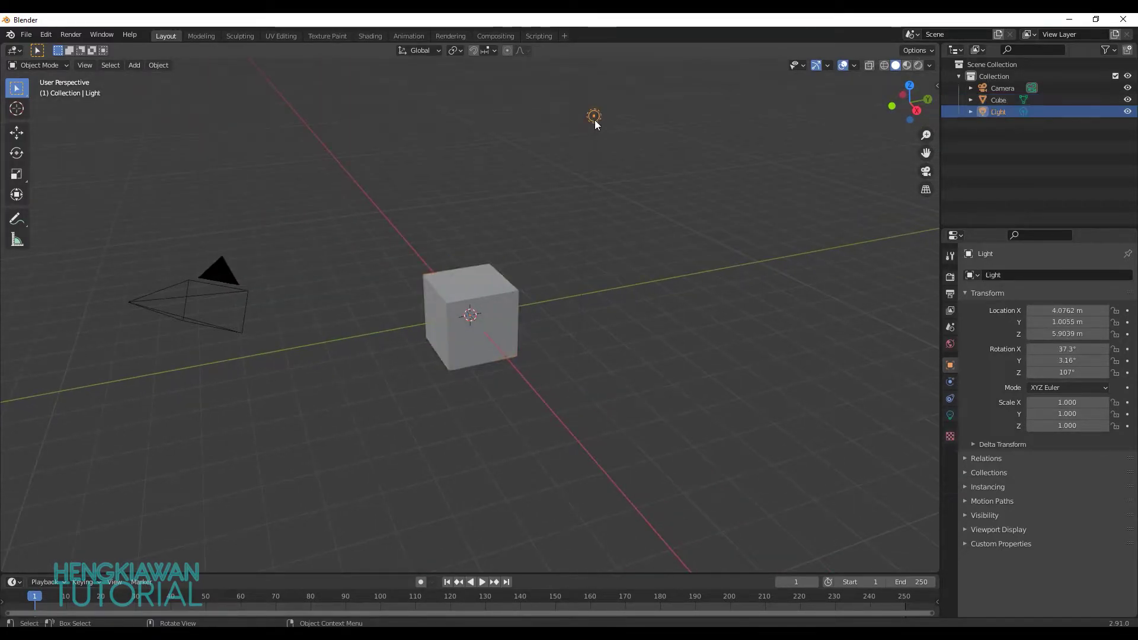
pyautogui.click(513, 291)
pyautogui.click(215, 299)
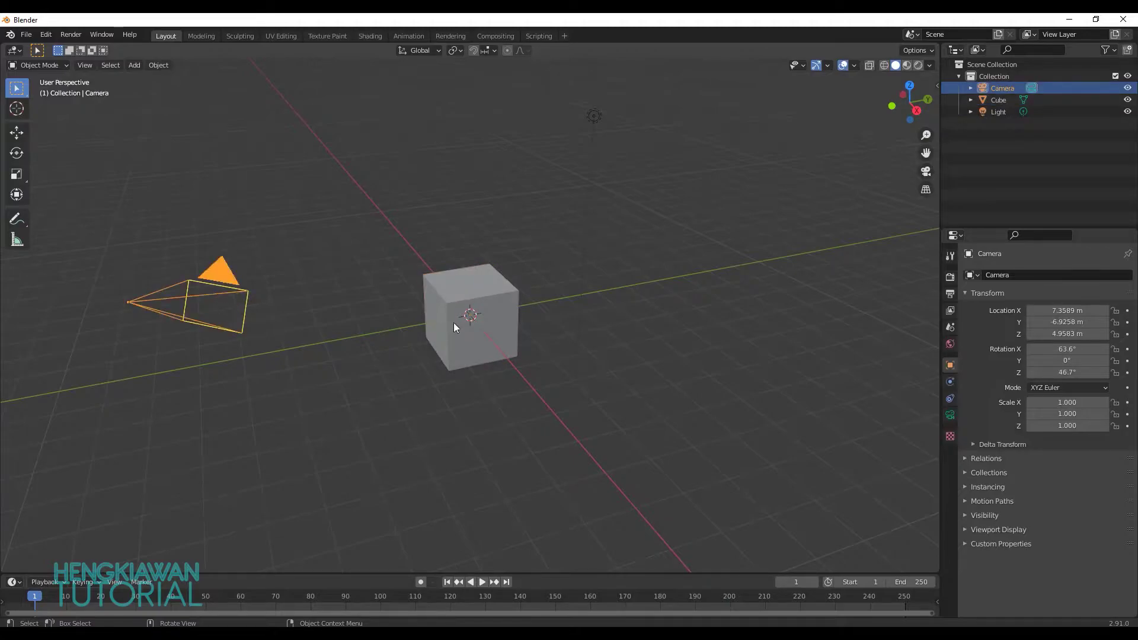
pyautogui.click(514, 276)
pyautogui.click(593, 116)
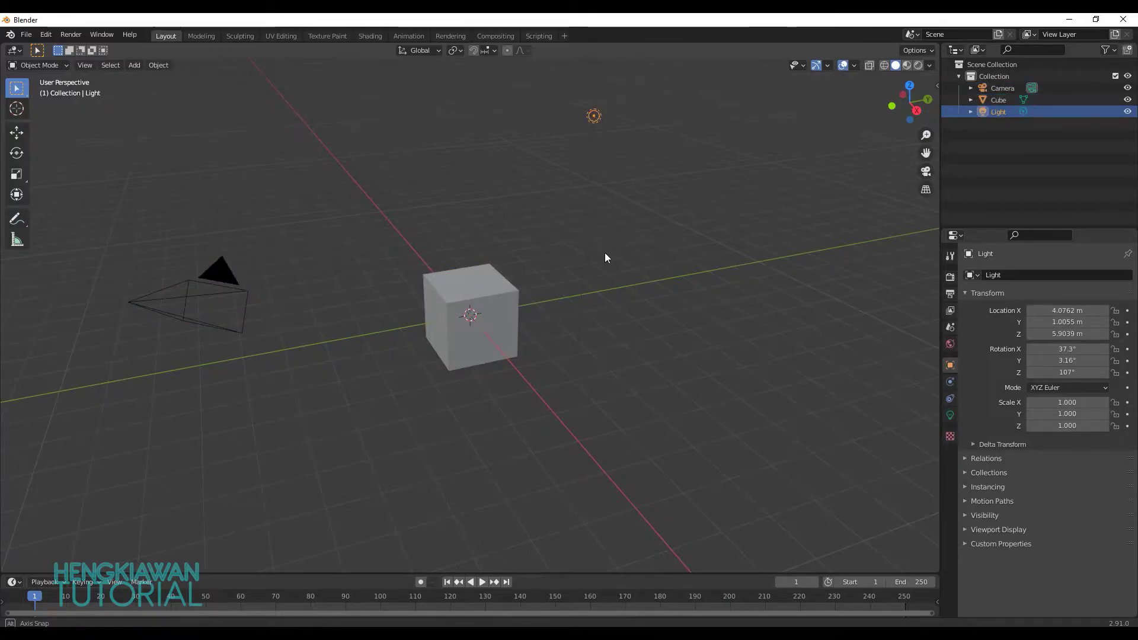
pyautogui.moveTo(605, 253); pyautogui.dragTo(576, 287, button='middle')
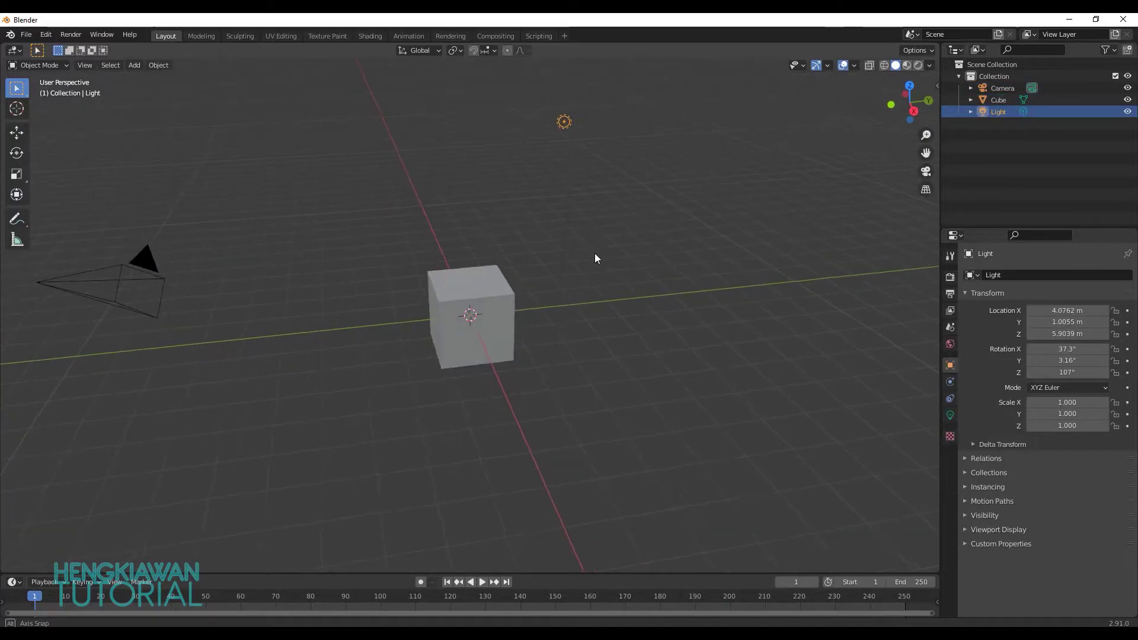
# Step: Check the front orthographic view, then try raising the cube and undo the move
pyautogui.click(894, 105)
pyautogui.moveTo(908, 120)
pyautogui.mouseDown()
pyautogui.moveTo(909, 103)
pyautogui.moveTo(629, 277)
pyautogui.moveTo(559, 300)
pyautogui.moveTo(580, 251)
pyautogui.moveTo(603, 251)
pyautogui.mouseUp()
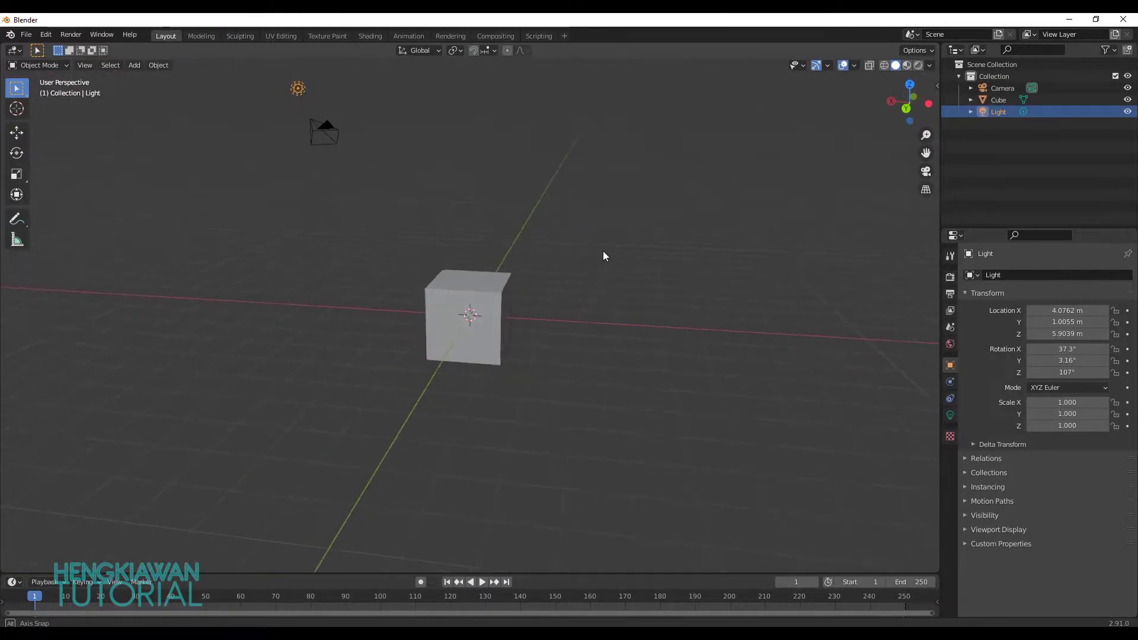
pyautogui.click(334, 136)
pyautogui.click(500, 289)
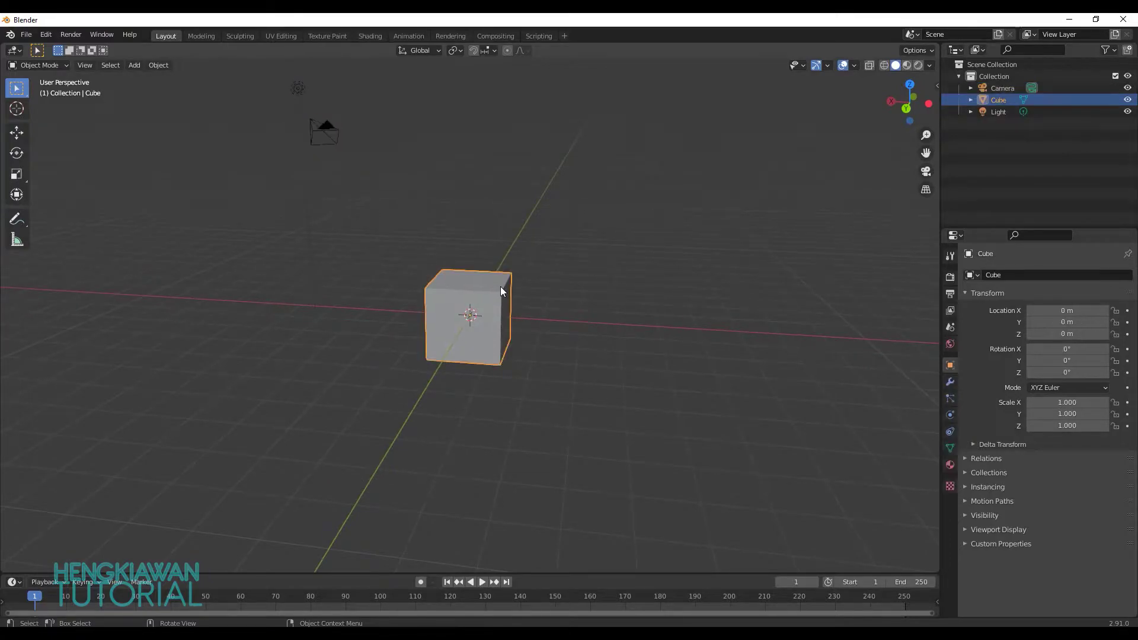
pyautogui.click(17, 132)
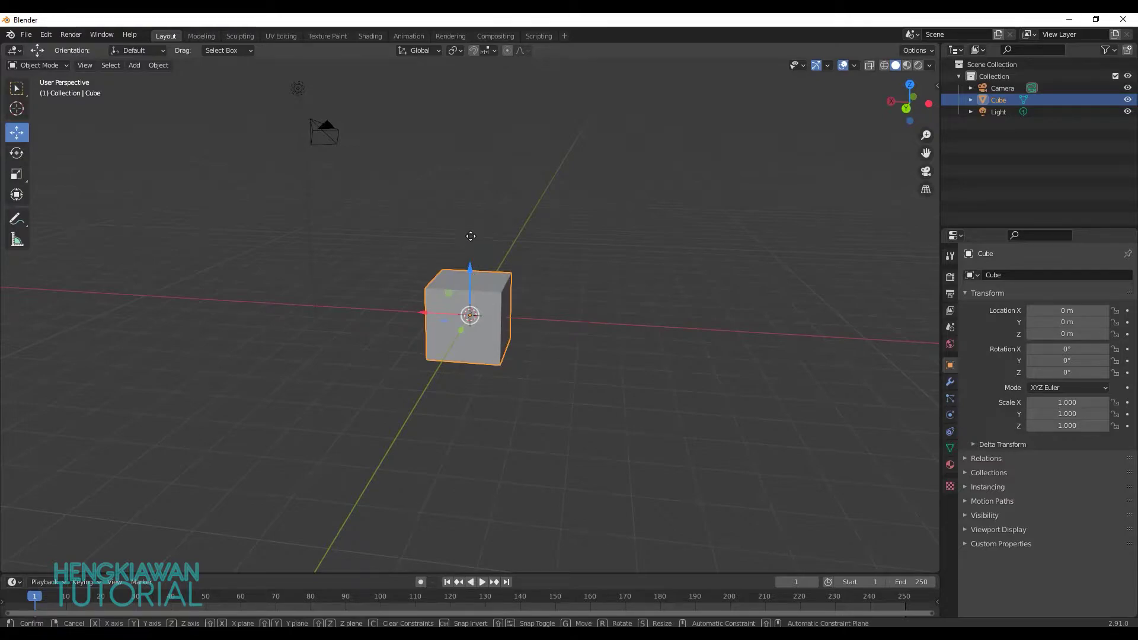
pyautogui.moveTo(471, 270); pyautogui.dragTo(475, 247)
pyautogui.hotkey('ctrl', 'z')
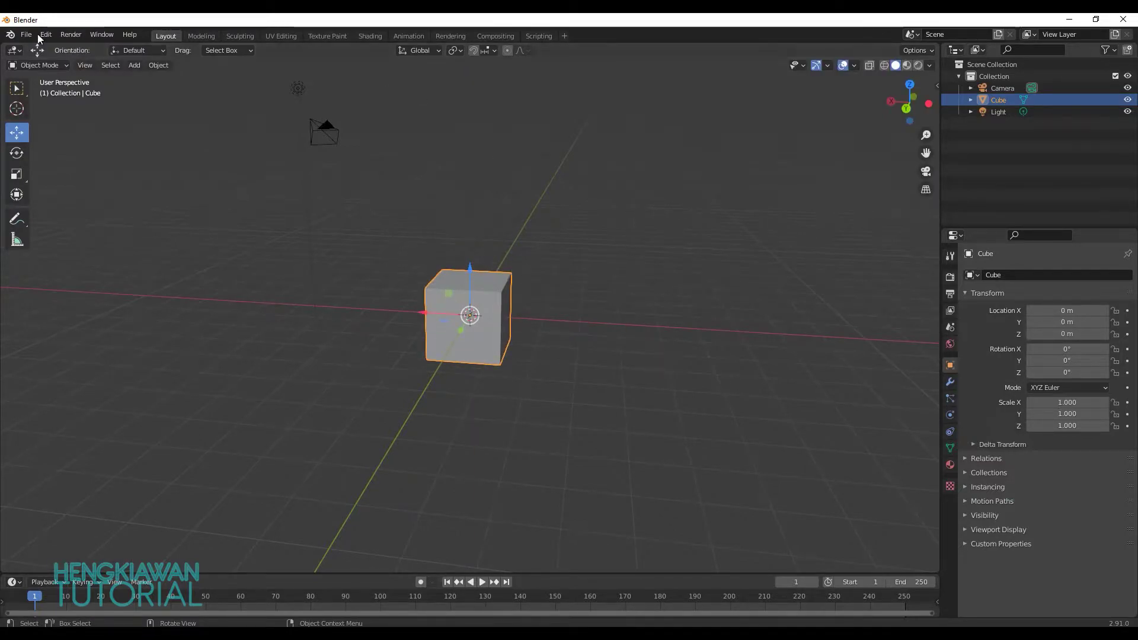
# Step: Delete the default cube, leaving only the camera and light
pyautogui.press('x')
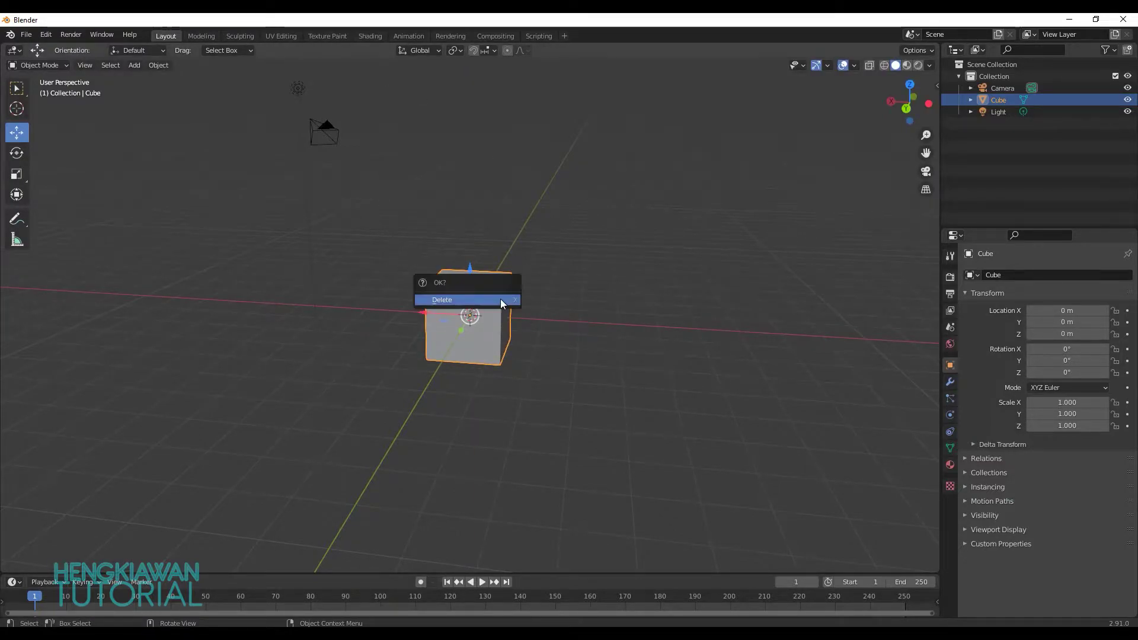
pyautogui.click(456, 300)
pyautogui.moveTo(520, 304)
pyautogui.mouseDown(button='middle')
pyautogui.moveTo(567, 315)
pyautogui.moveTo(539, 307)
pyautogui.mouseUp(button='middle')
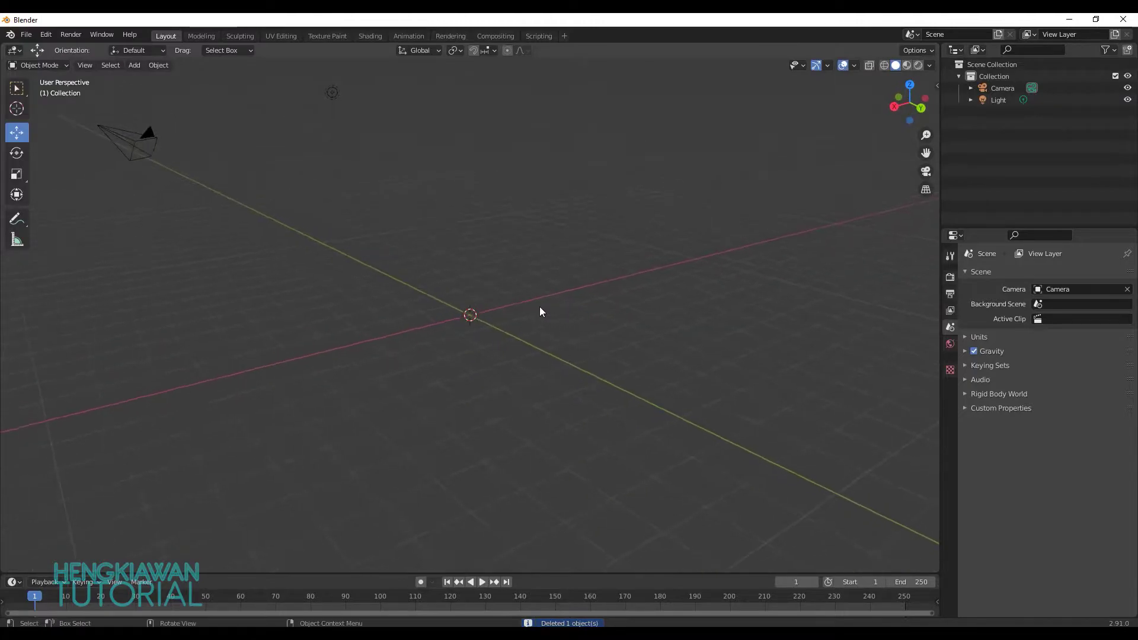
# Step: Add a torus with a 5 cm major radius and 2 cm minor radius
pyautogui.click(130, 64)
pyautogui.moveTo(150, 78)
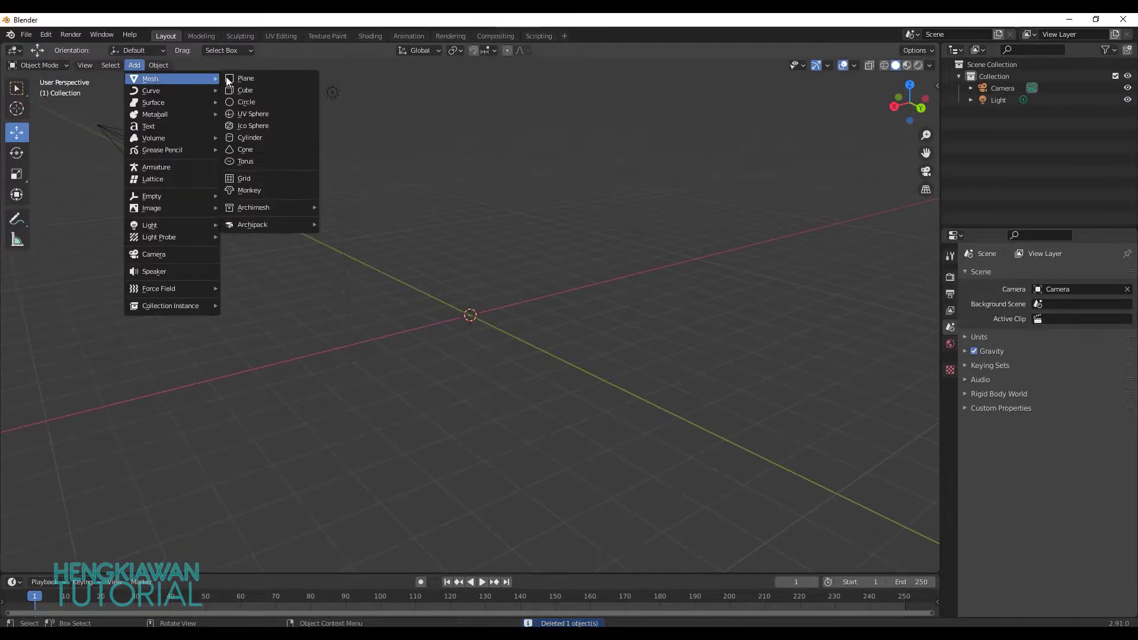
pyautogui.click(250, 161)
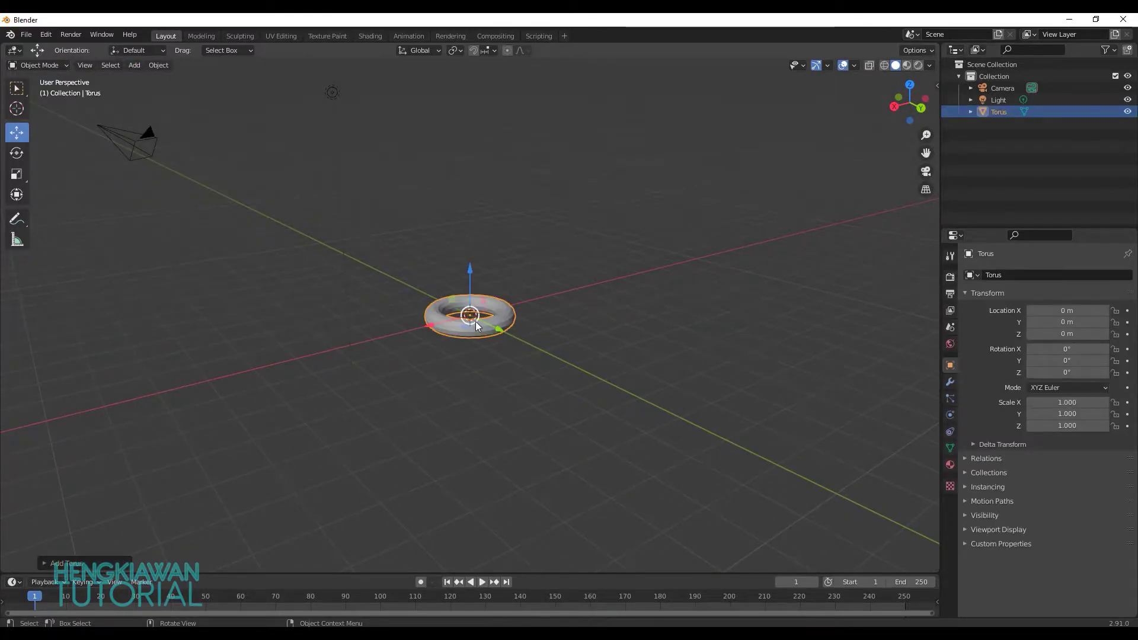
pyautogui.click(59, 564)
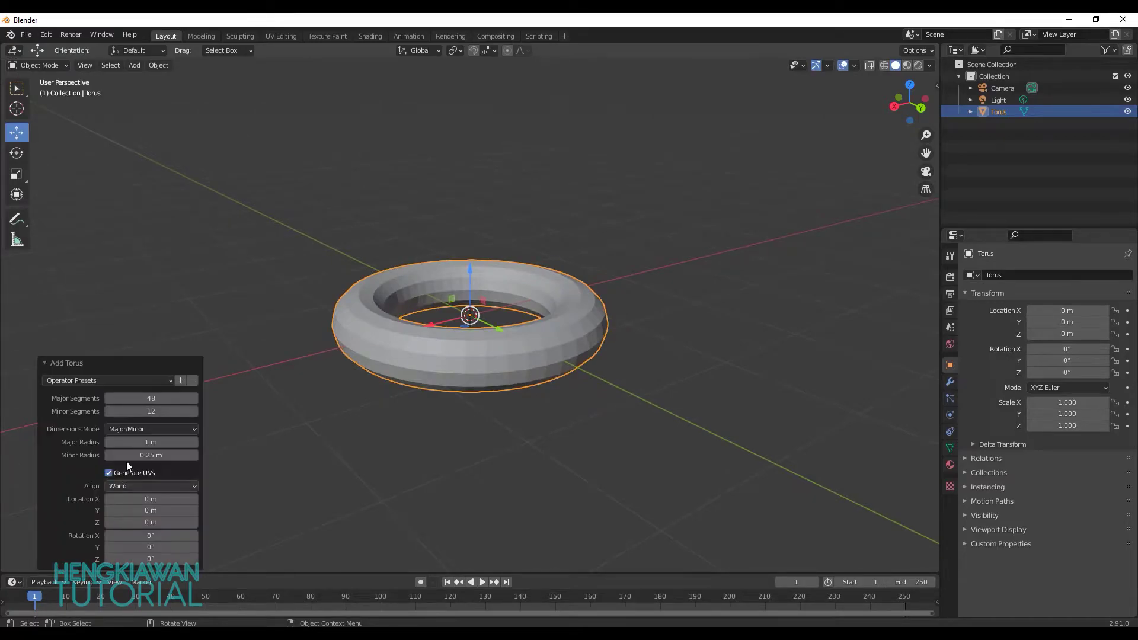
pyautogui.click(148, 439)
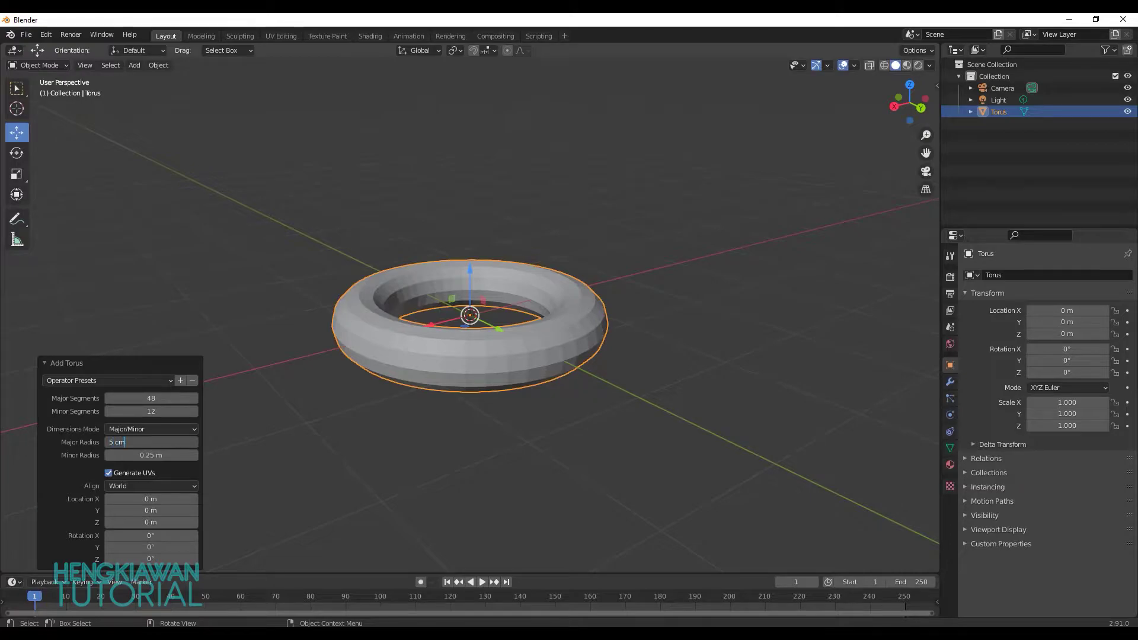
pyautogui.write('cm')
pyautogui.press('Tab')
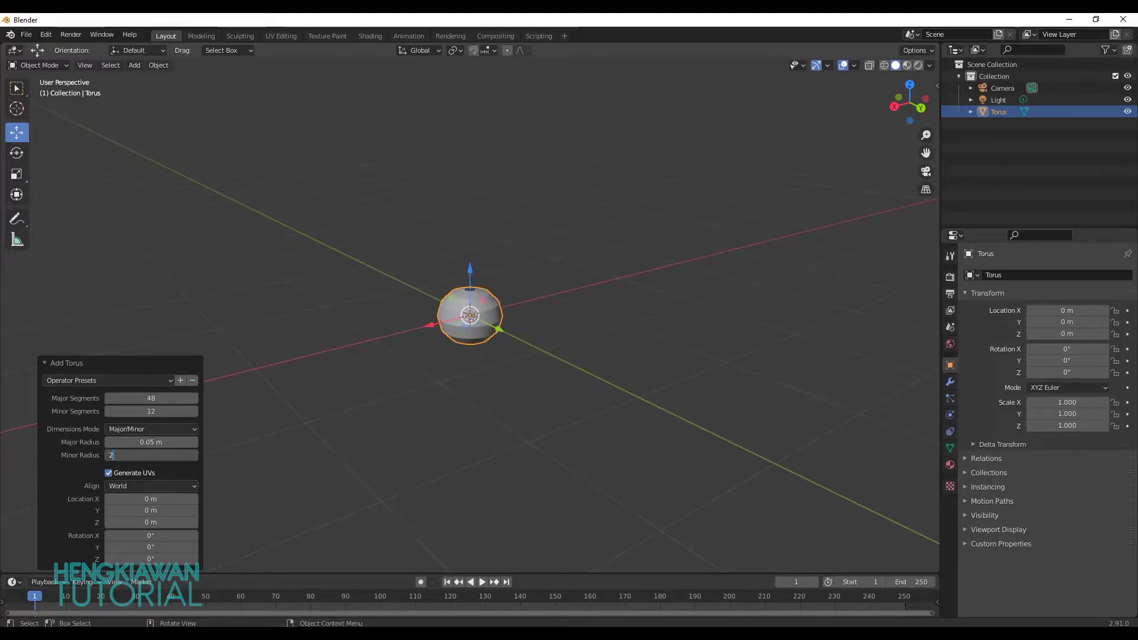
pyautogui.press('Return')
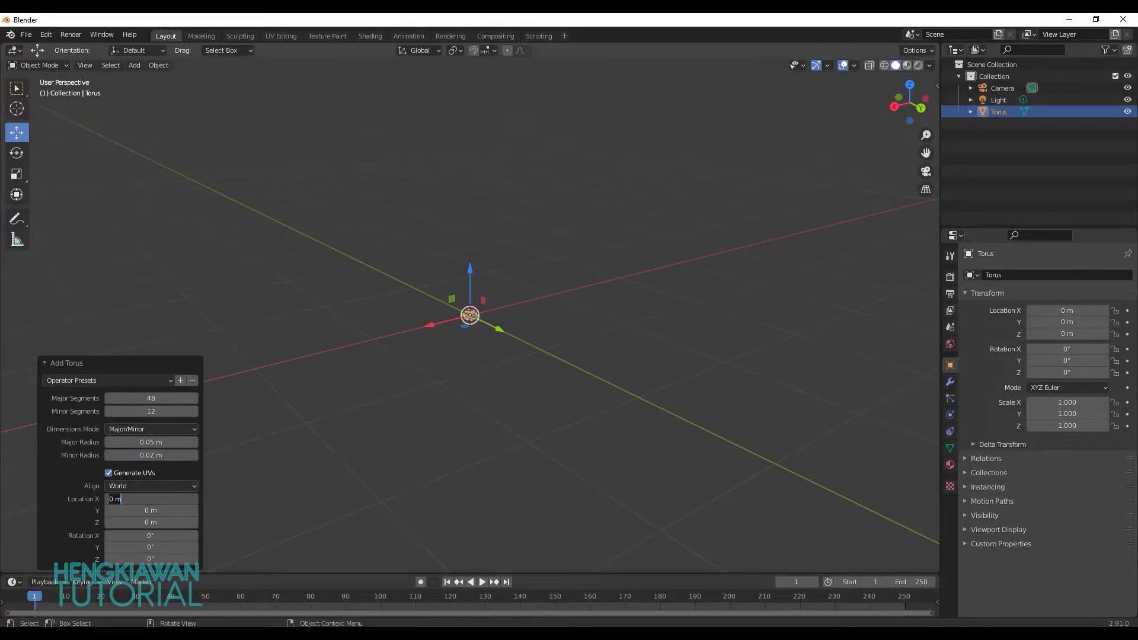
# Step: Give the torus 28 major segments, then deselect it
pyautogui.scroll(10, 465, 314)
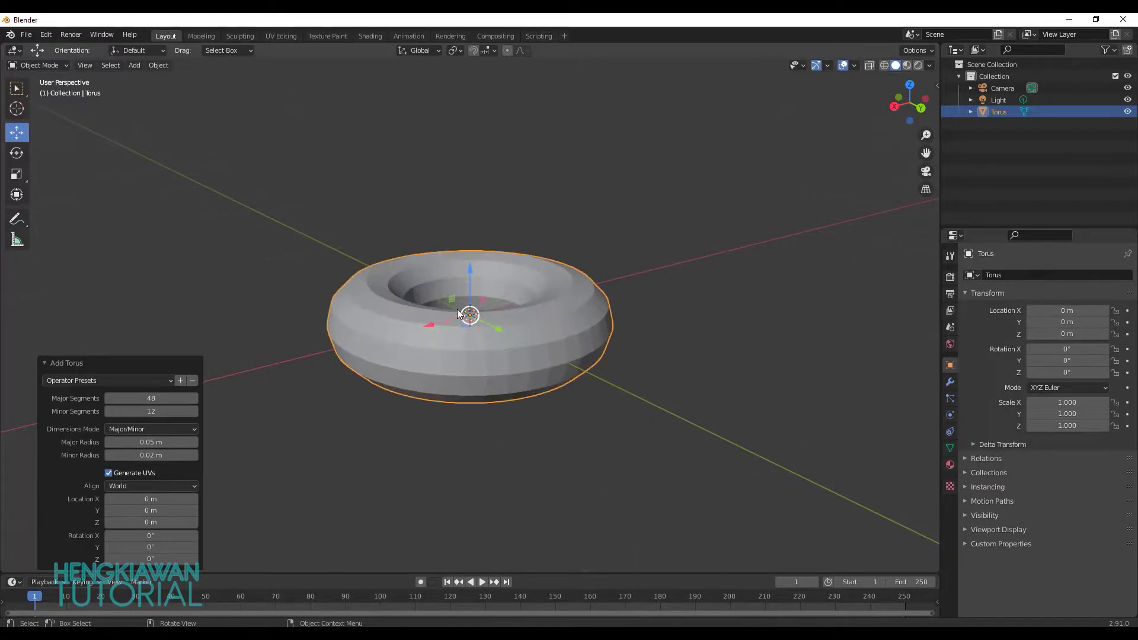
pyautogui.scroll(5, 469, 314)
pyautogui.scroll(-5, 474, 309)
pyautogui.moveTo(541, 269)
pyautogui.mouseDown(button='middle')
pyautogui.moveTo(535, 304)
pyautogui.moveTo(547, 290)
pyautogui.moveTo(506, 303)
pyautogui.mouseUp(button='middle')
pyautogui.scroll(2, 547, 289)
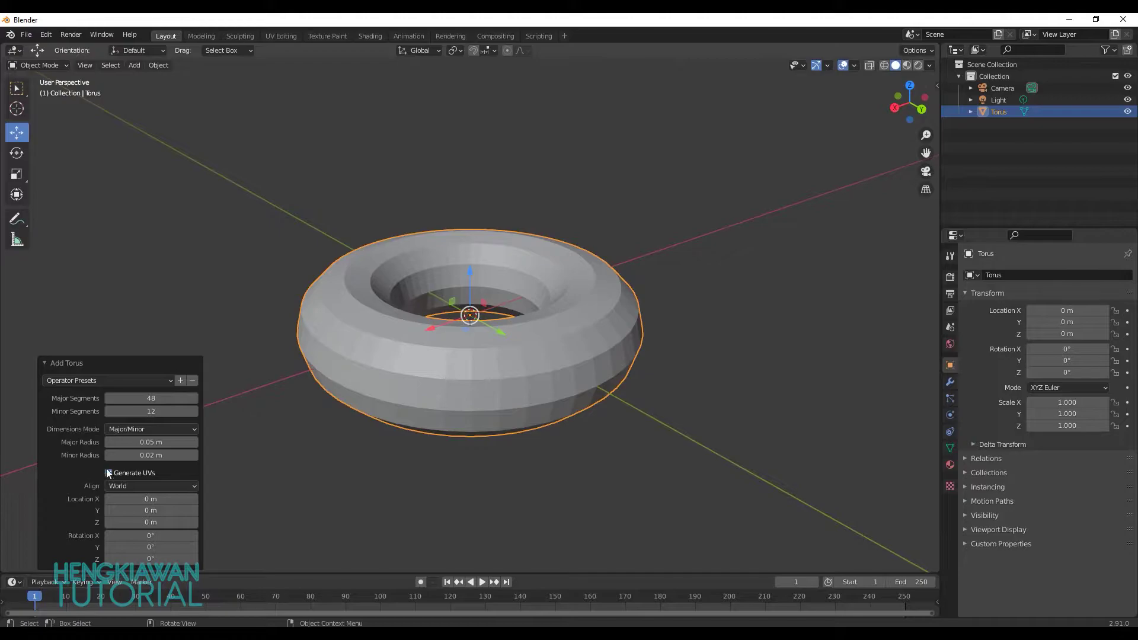
pyautogui.click(148, 398)
pyautogui.write('28')
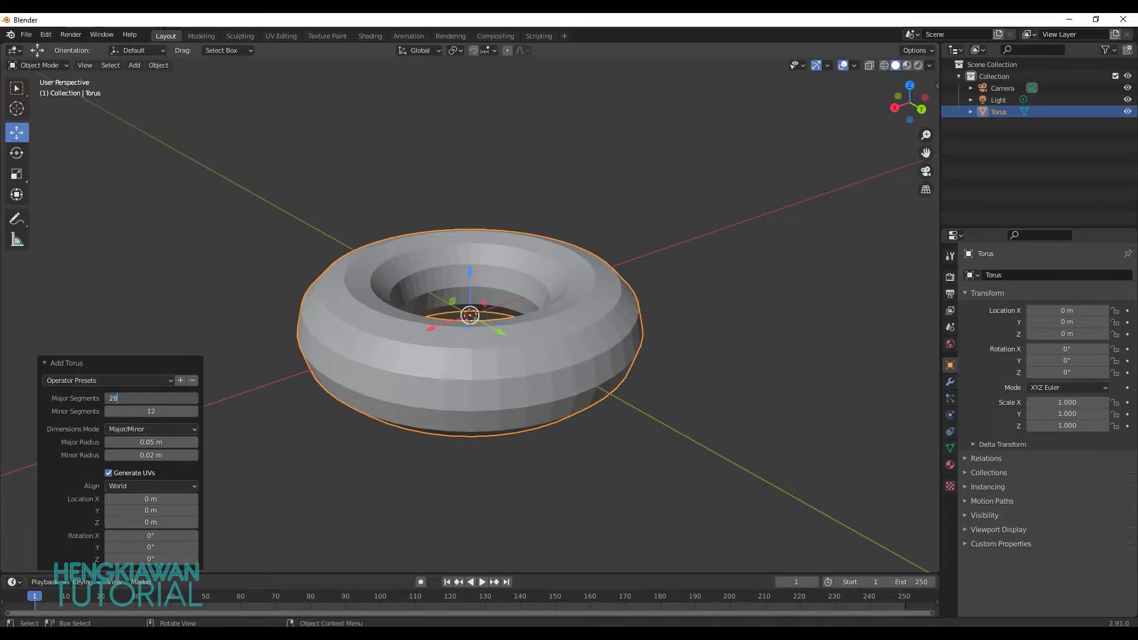
pyautogui.press('Return')
pyautogui.moveTo(151, 398); pyautogui.dragTo(160, 398)
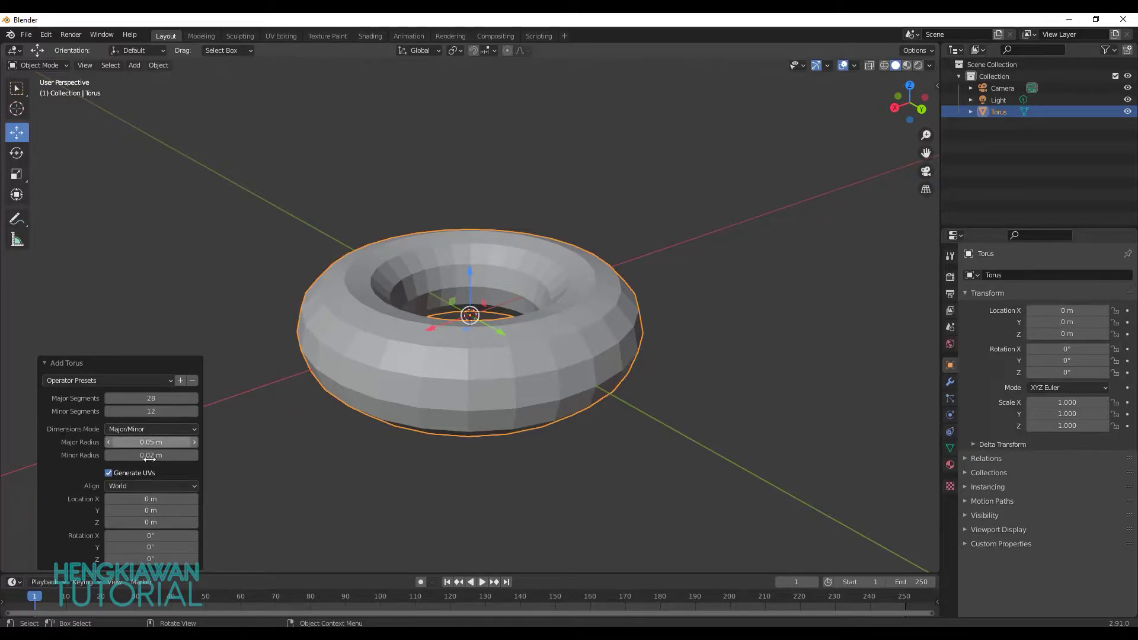
pyautogui.click(683, 323)
pyautogui.moveTo(731, 257); pyautogui.dragTo(722, 260, button='middle')
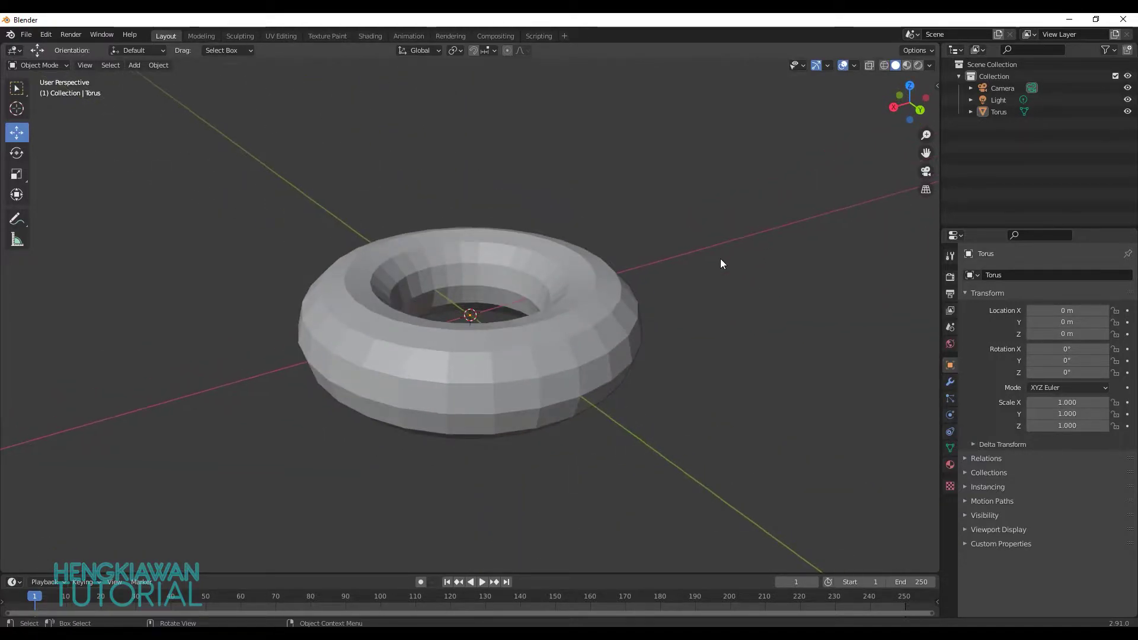
# Step: Select the torus, briefly toggling wireframe and back to solid shading
pyautogui.click(615, 367)
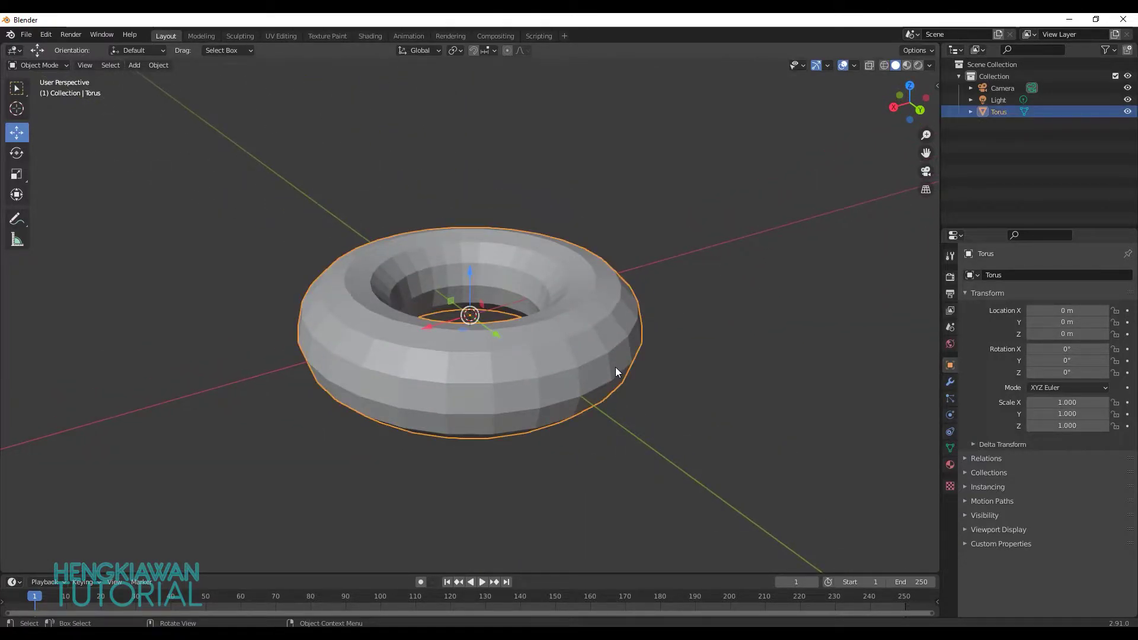
pyautogui.click(884, 68)
pyautogui.click(895, 67)
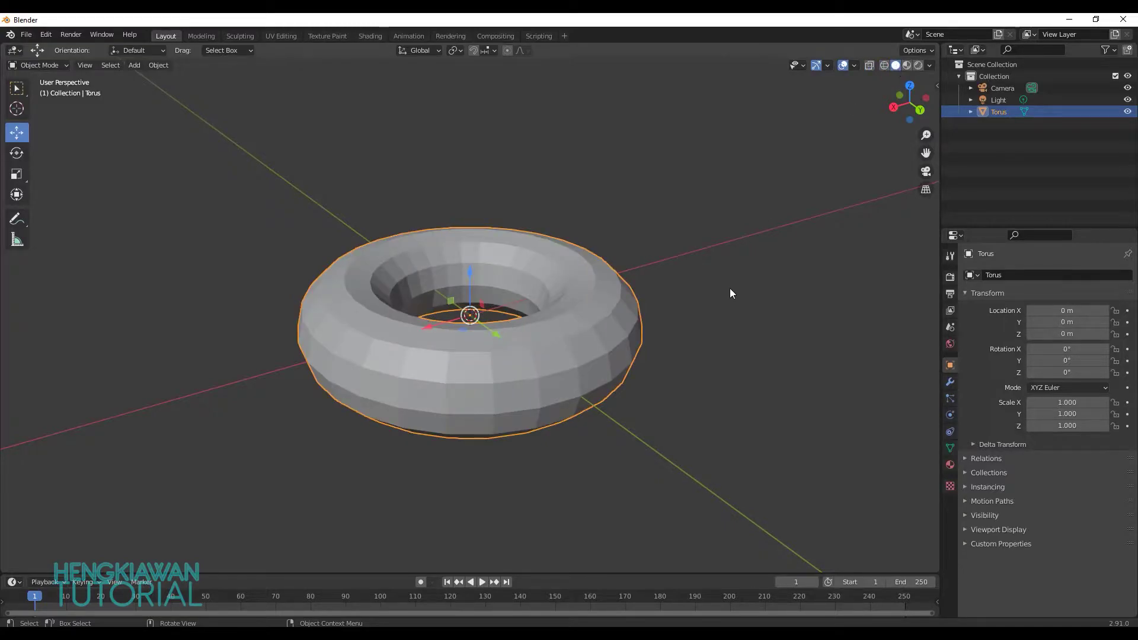
pyautogui.click(760, 209)
pyautogui.moveTo(760, 209); pyautogui.dragTo(653, 333, button='middle')
pyautogui.click(633, 355)
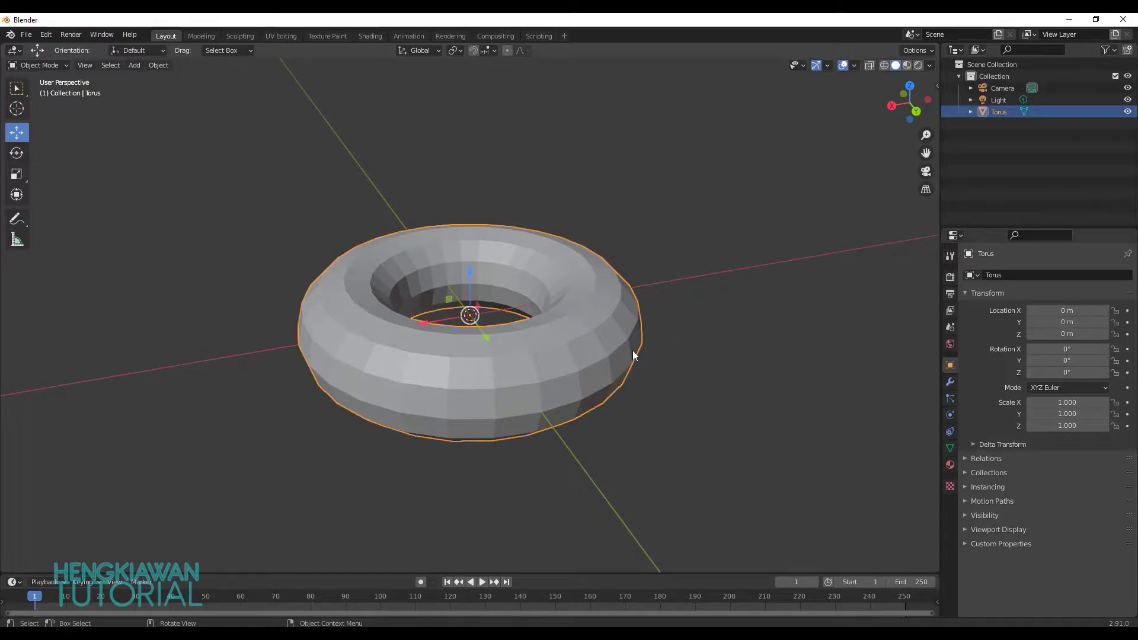
# Step: Set the viewport clip start to 0.01 m in the sidebar's View tab
pyautogui.press('n')
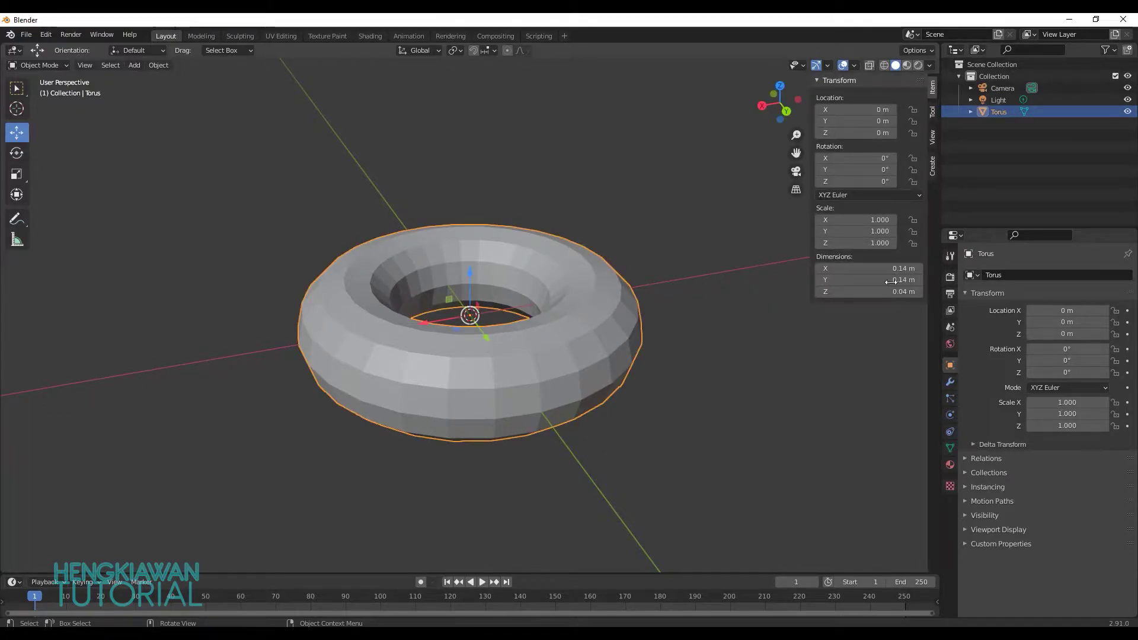
pyautogui.click(933, 138)
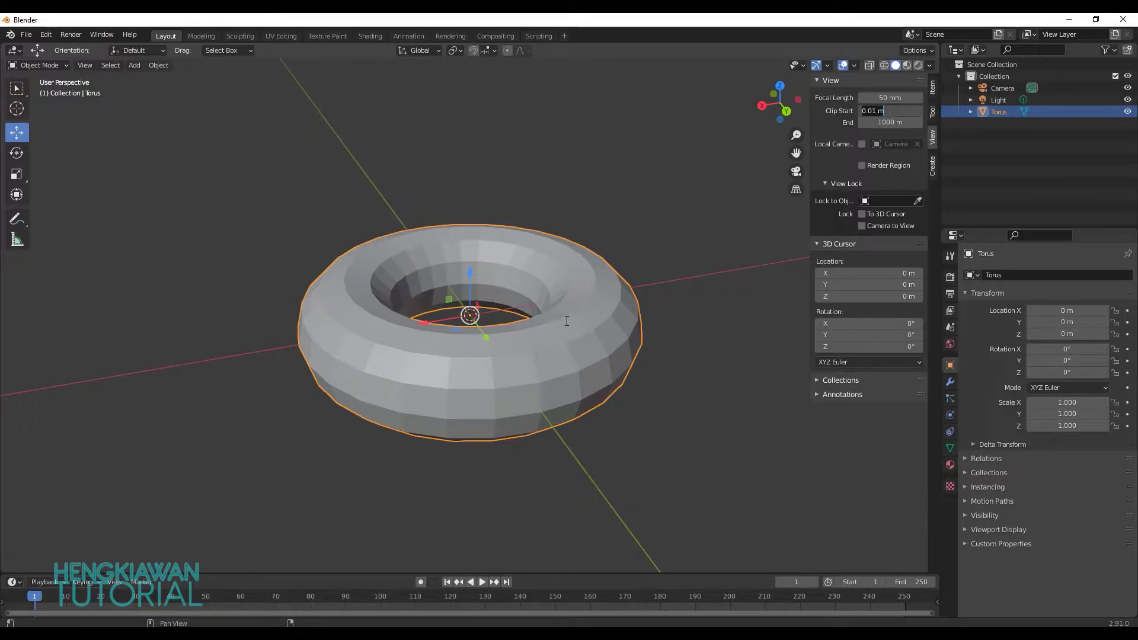
pyautogui.press('Return')
pyautogui.scroll(3, 604, 385)
pyautogui.scroll(3, 603, 384)
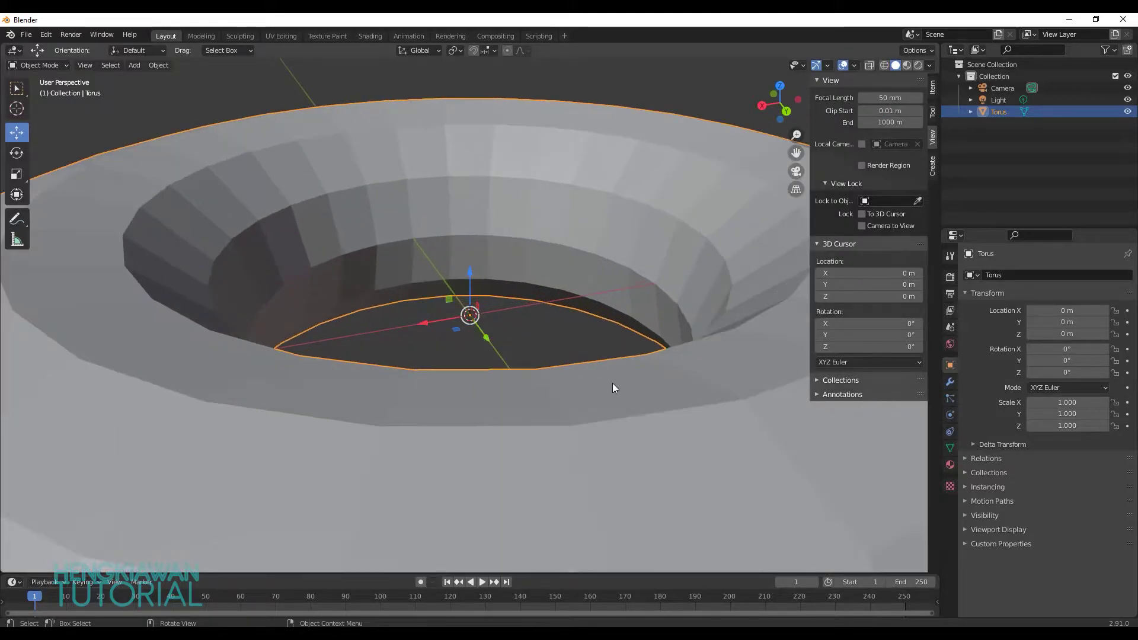
pyautogui.scroll(4, 613, 383)
# Step: Test a 0.1 m clip start, then set it back to 0.01 m
pyautogui.click(889, 110)
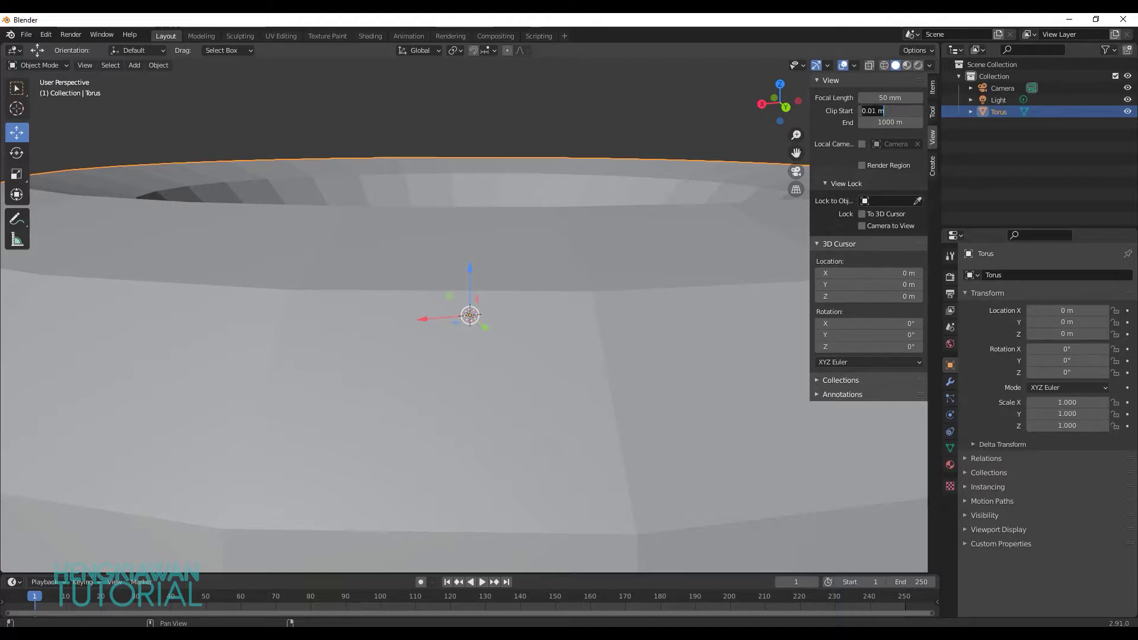
pyautogui.press('Return')
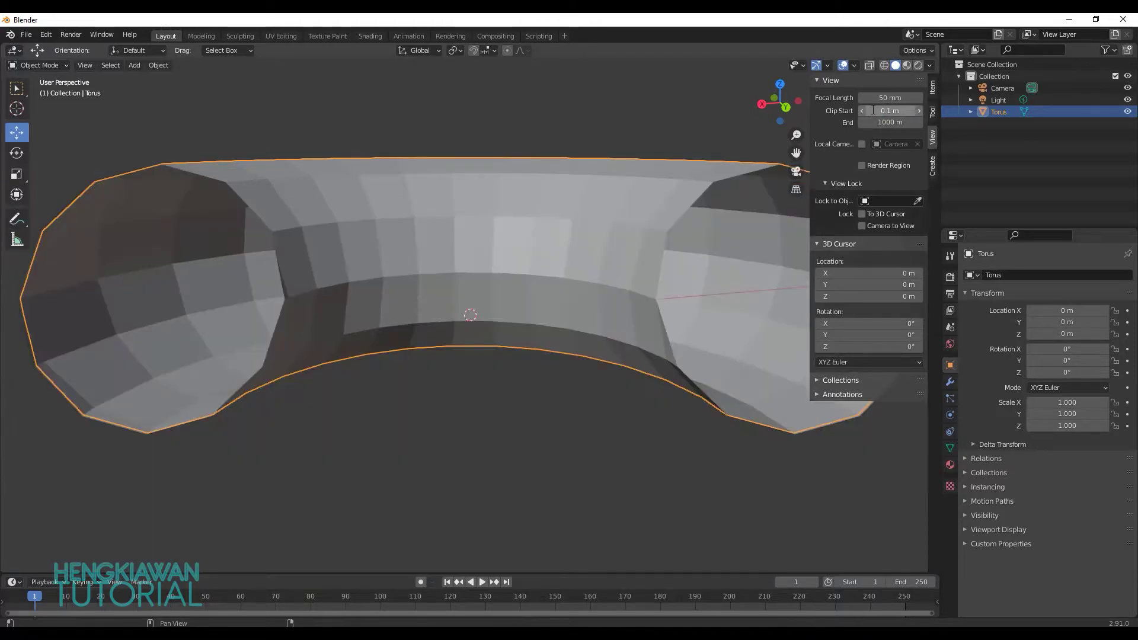
pyautogui.click(884, 111)
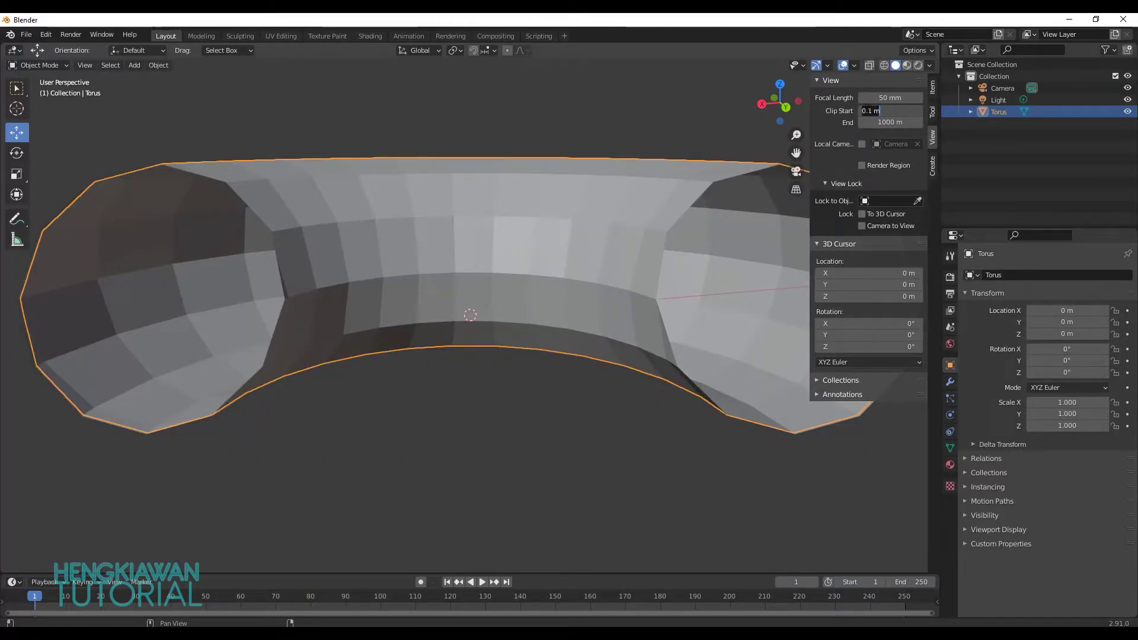
pyautogui.write('0')
pyautogui.press('Return')
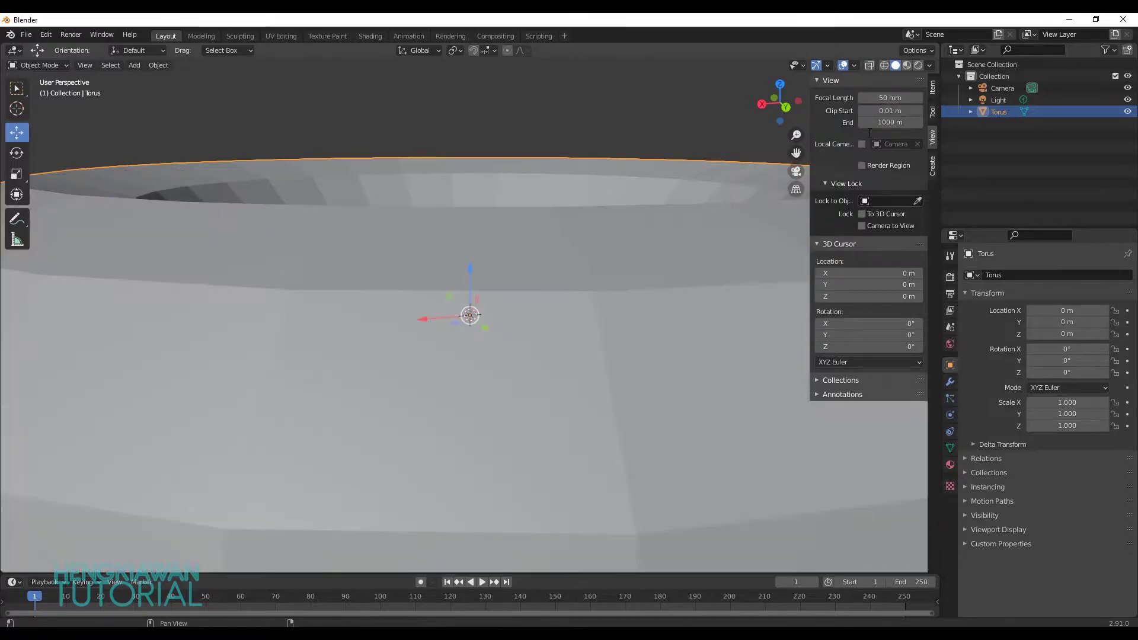
pyautogui.scroll(-3, 527, 253)
pyautogui.scroll(-4, 558, 301)
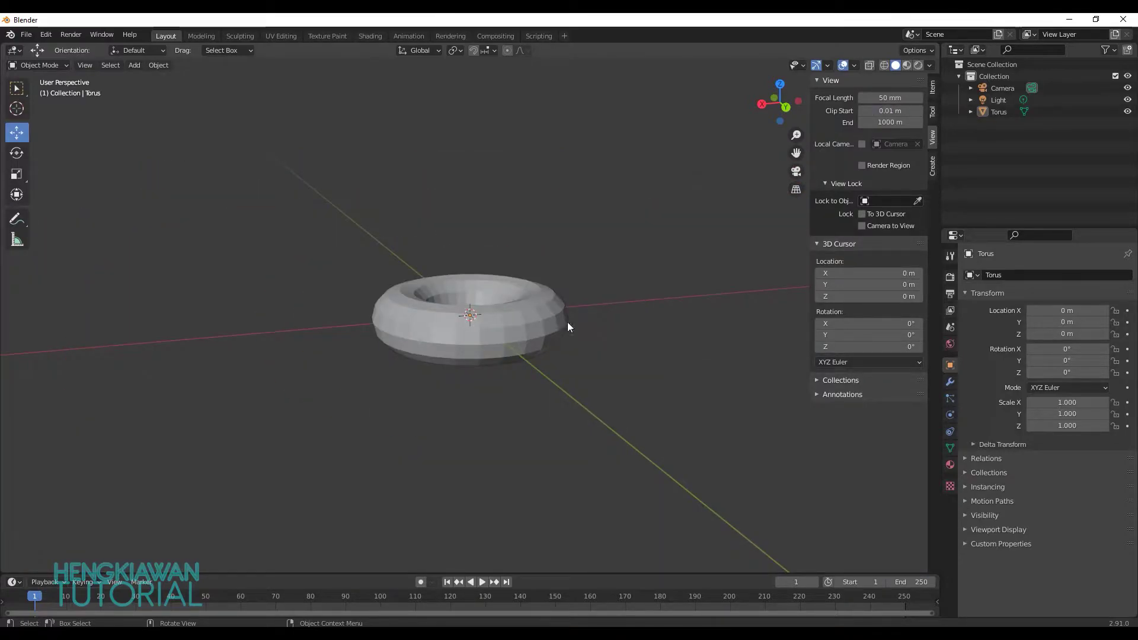
pyautogui.scroll(3, 563, 314)
pyautogui.moveTo(606, 305); pyautogui.dragTo(601, 336, button='middle')
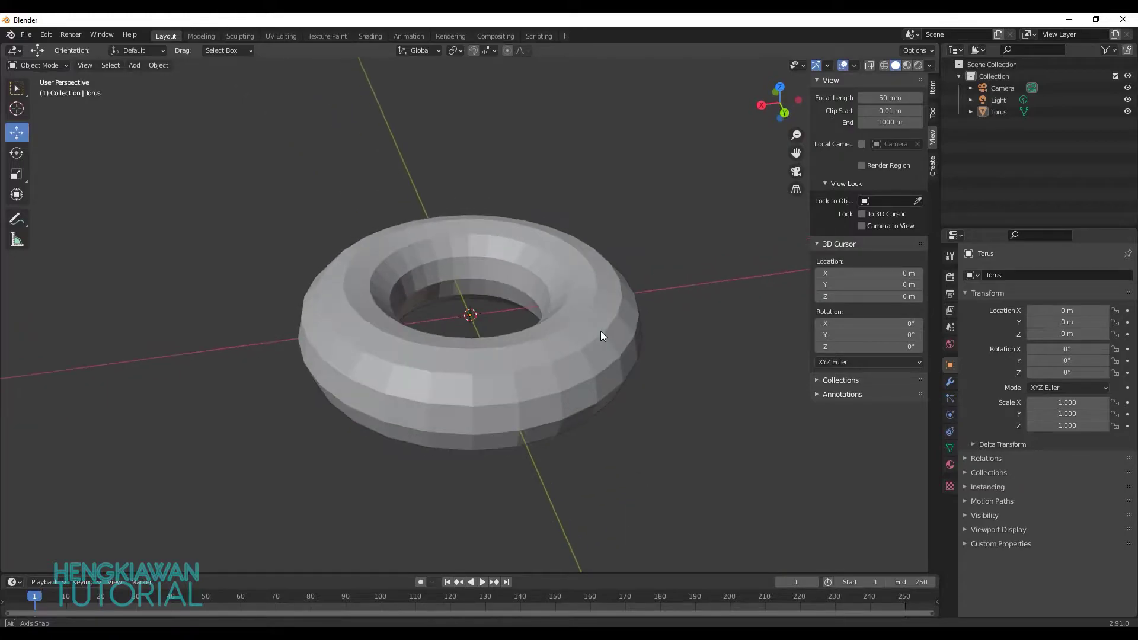
pyautogui.click(594, 357)
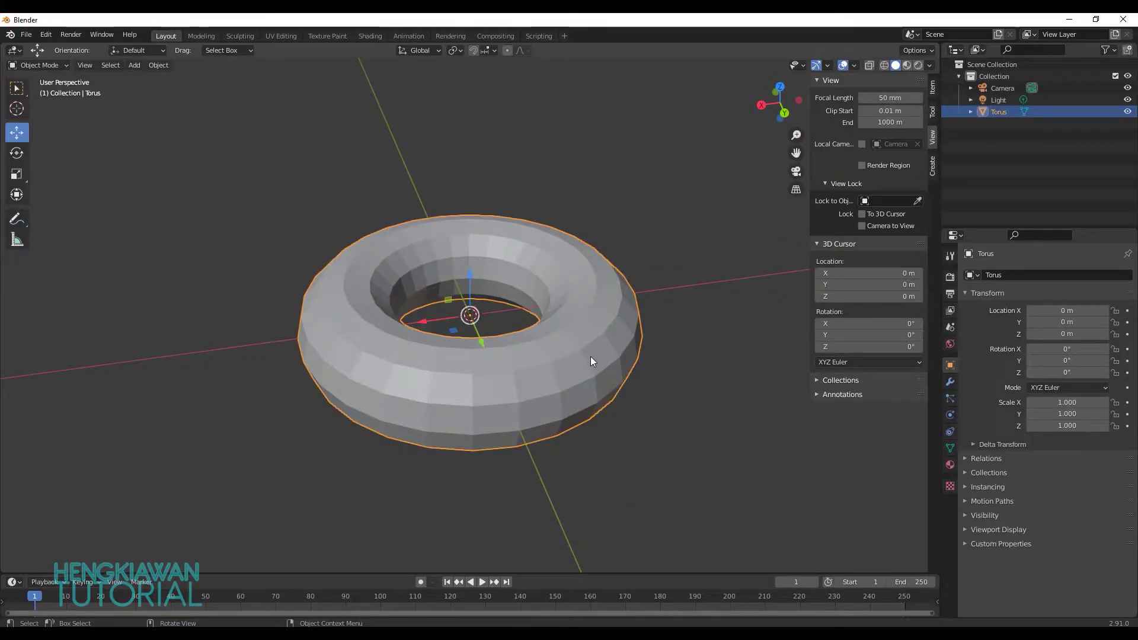
# Step: Put the torus into Edit Mode
pyautogui.press('Tab')
pyautogui.click(62, 68)
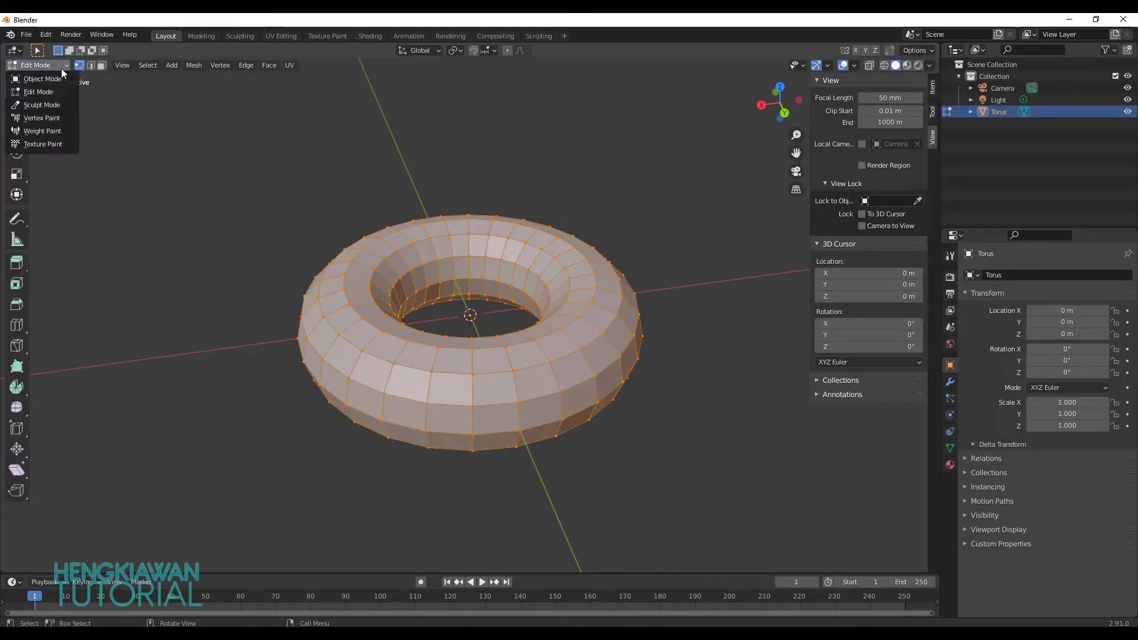
pyautogui.click(39, 65)
pyautogui.click(50, 69)
pyautogui.click(53, 93)
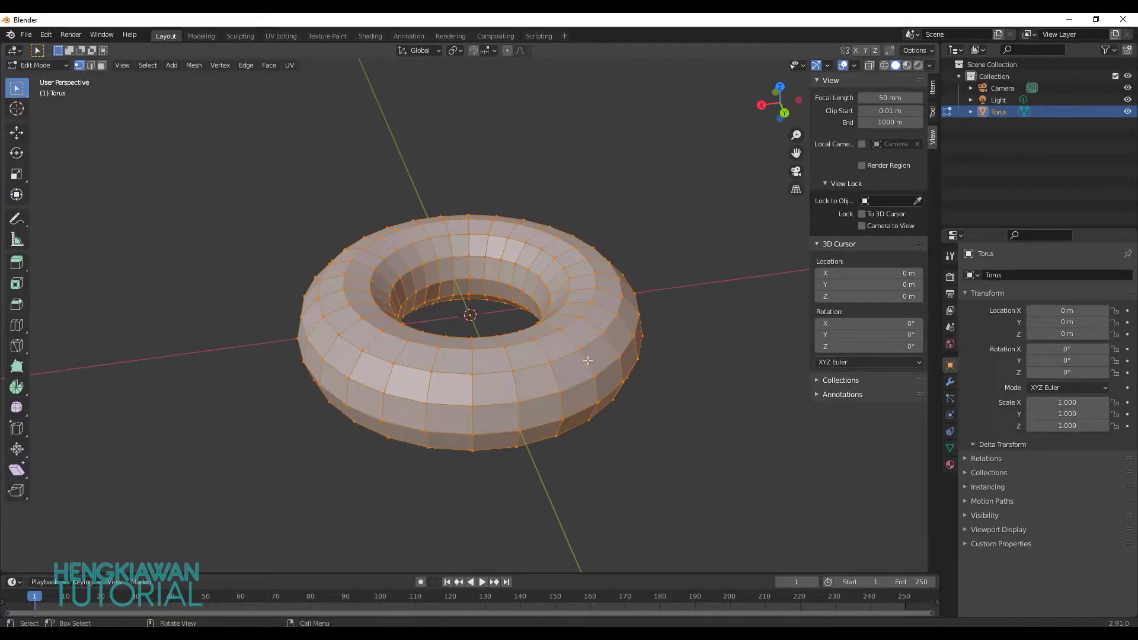
# Step: Hide the sidebar and view the torus from the right as a see-through wireframe
pyautogui.click(780, 86)
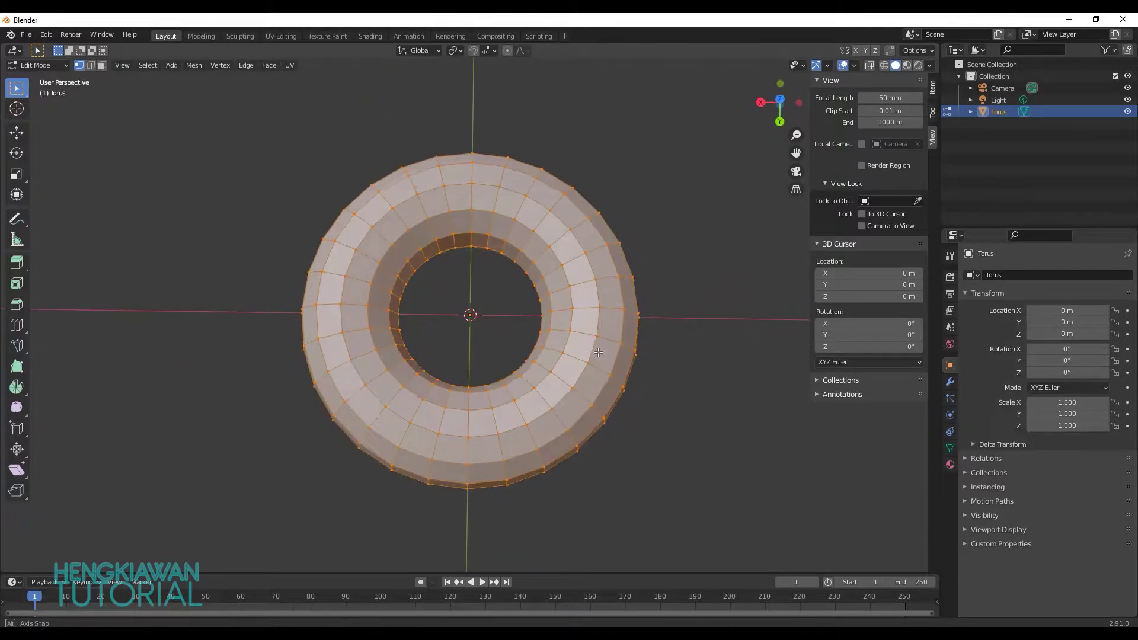
pyautogui.moveTo(780, 89); pyautogui.dragTo(780, 110)
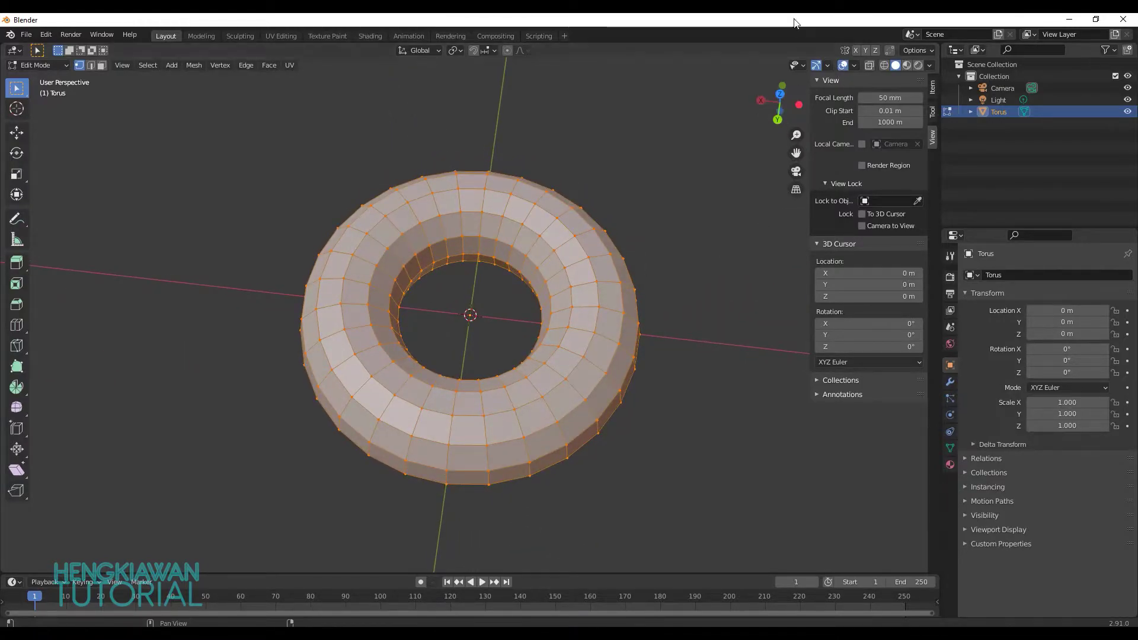
pyautogui.press('n')
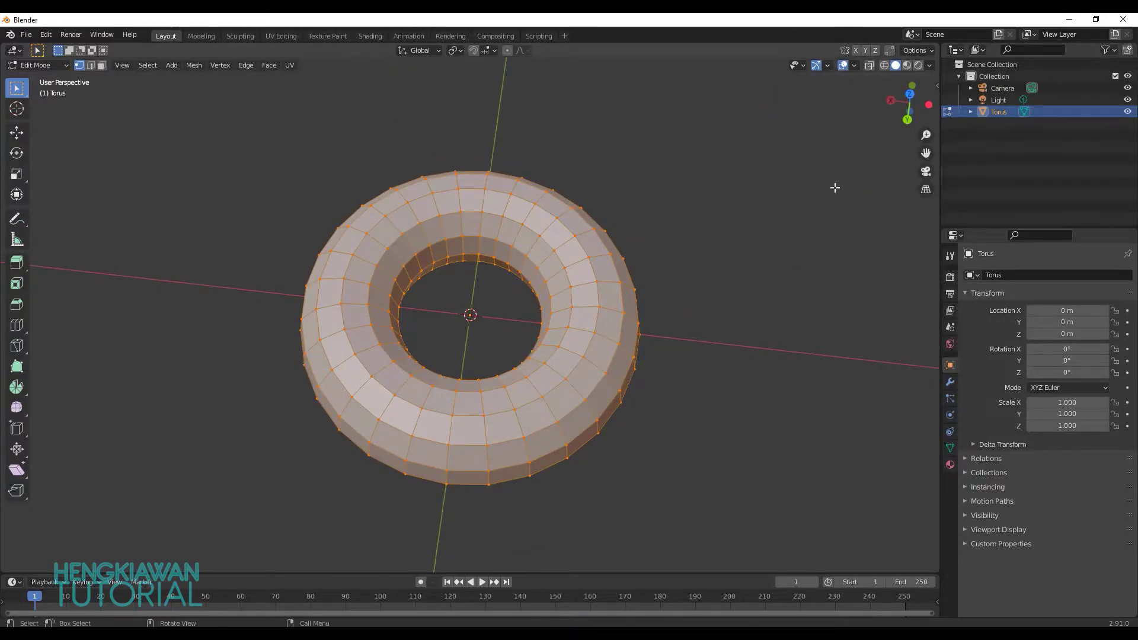
pyautogui.moveTo(909, 101); pyautogui.dragTo(892, 98)
pyautogui.click(892, 99)
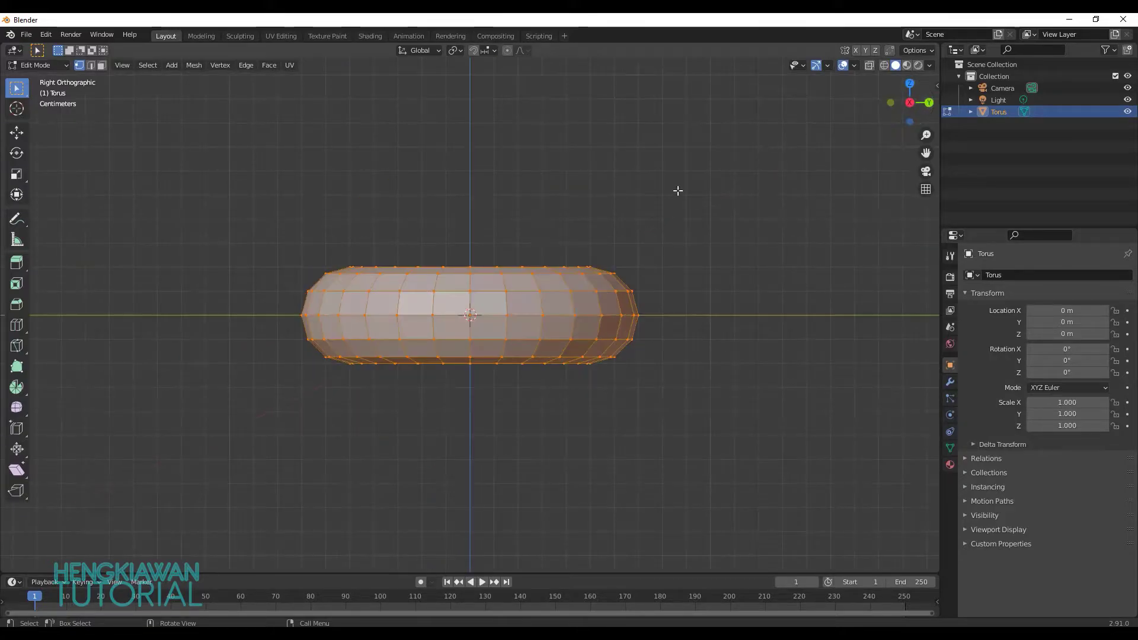
pyautogui.click(881, 66)
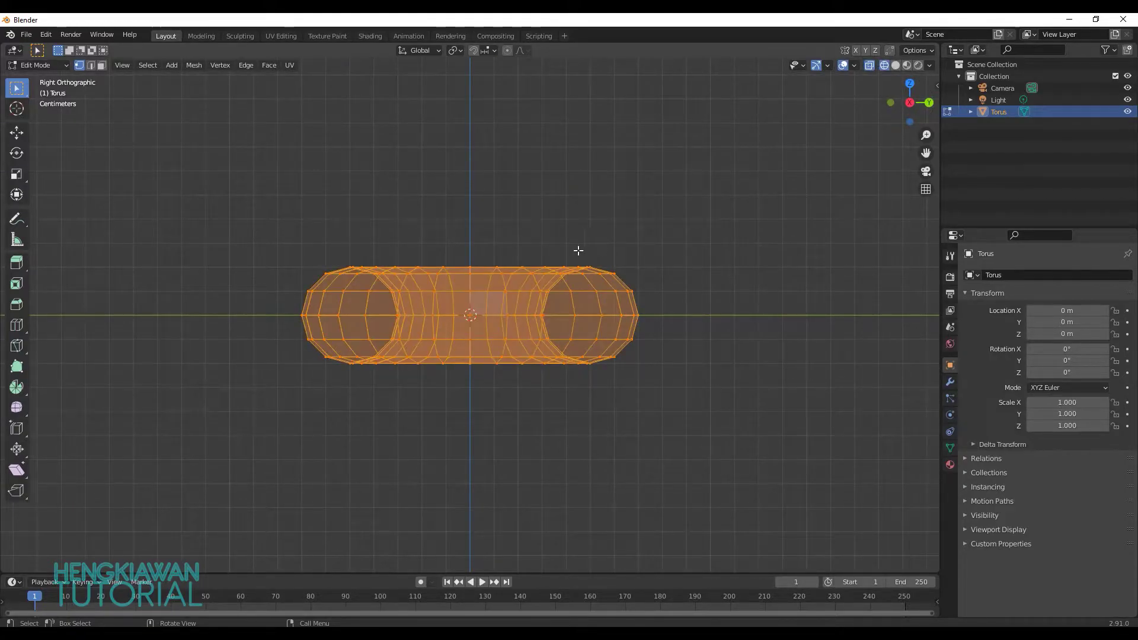
# Step: Box-select torus vertices, ending with the group on its right edge
pyautogui.moveTo(257, 218); pyautogui.dragTo(684, 292)
pyautogui.click(667, 309)
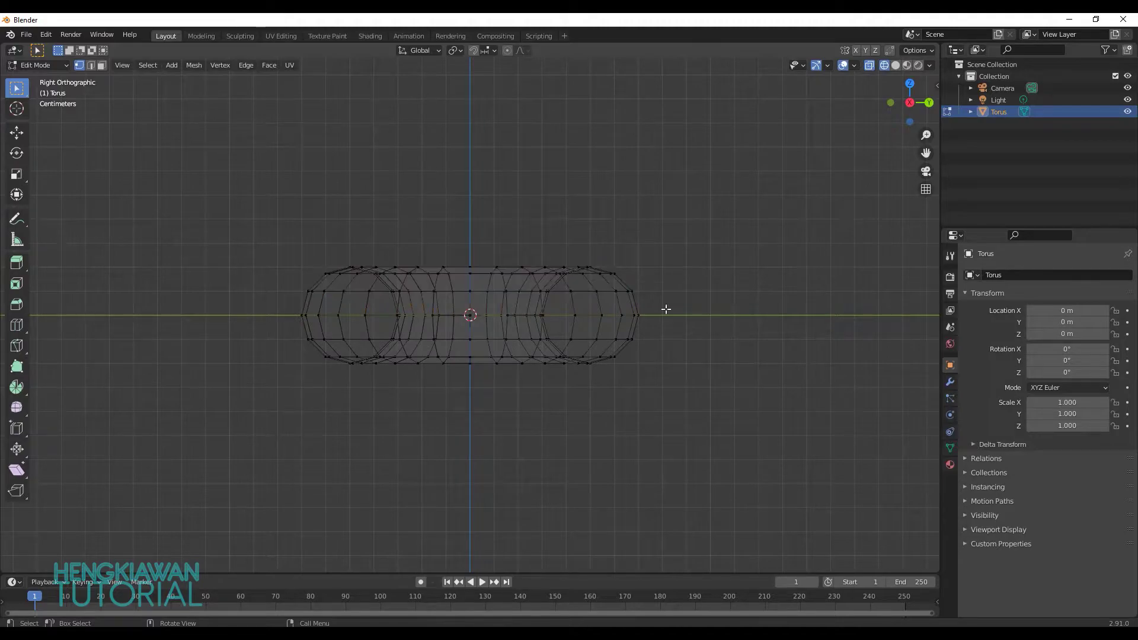
pyautogui.moveTo(146, 144); pyautogui.dragTo(708, 376)
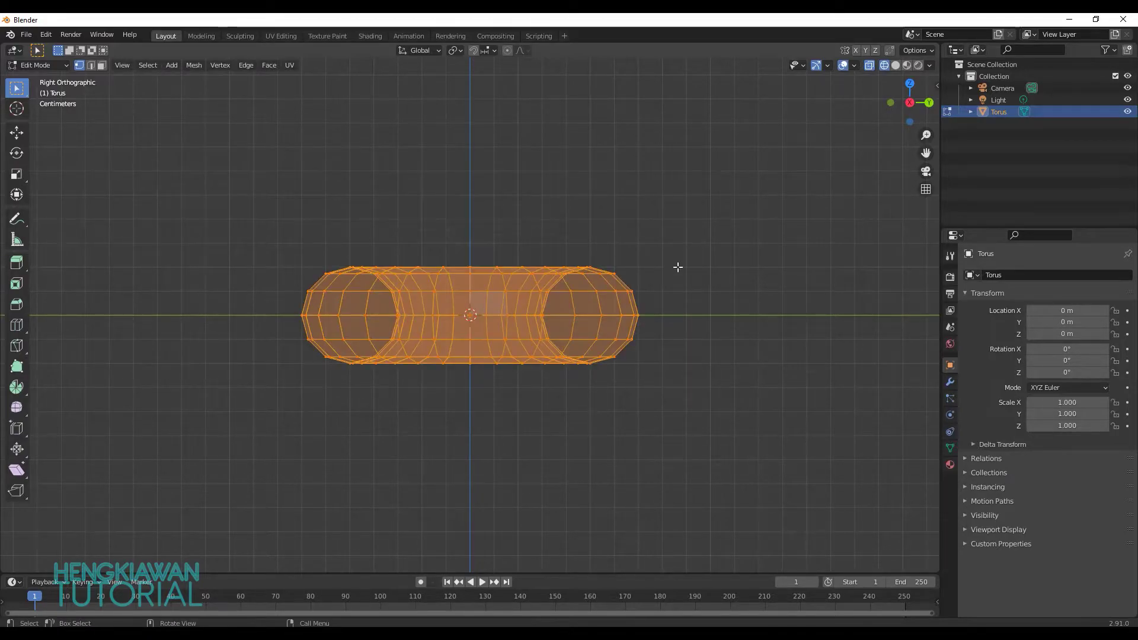
pyautogui.moveTo(678, 267); pyautogui.dragTo(679, 287, button='middle')
pyautogui.click(651, 293)
pyautogui.moveTo(669, 385)
pyautogui.mouseDown(button='middle')
pyautogui.moveTo(734, 421)
pyautogui.moveTo(714, 444)
pyautogui.moveTo(614, 306)
pyautogui.mouseUp(button='middle')
pyautogui.moveTo(604, 274); pyautogui.dragTo(659, 368)
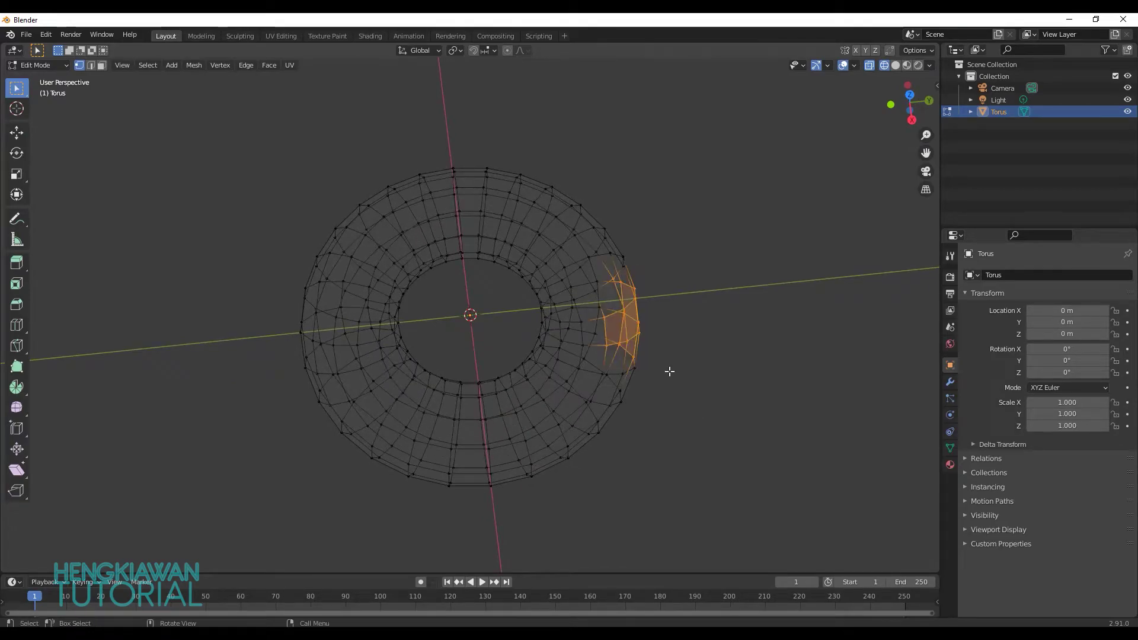
# Step: Nudge the right-edge and left-side vertex groups slightly along Y with the Move gizmo
pyautogui.click(16, 132)
pyautogui.moveTo(673, 313); pyautogui.dragTo(680, 312)
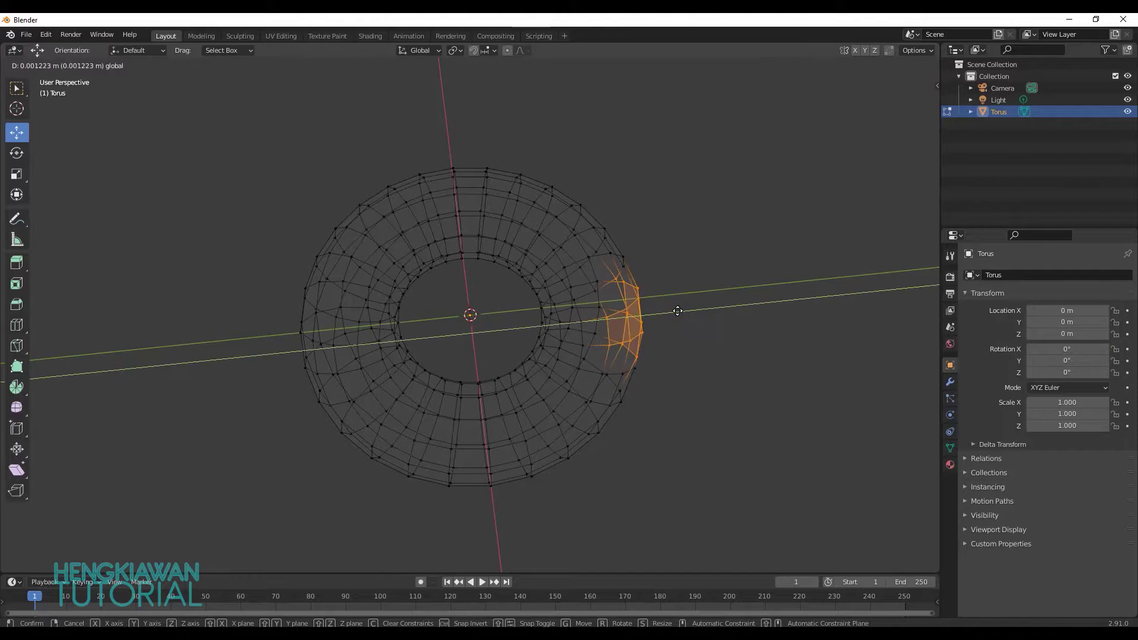
pyautogui.moveTo(249, 322); pyautogui.dragTo(363, 407)
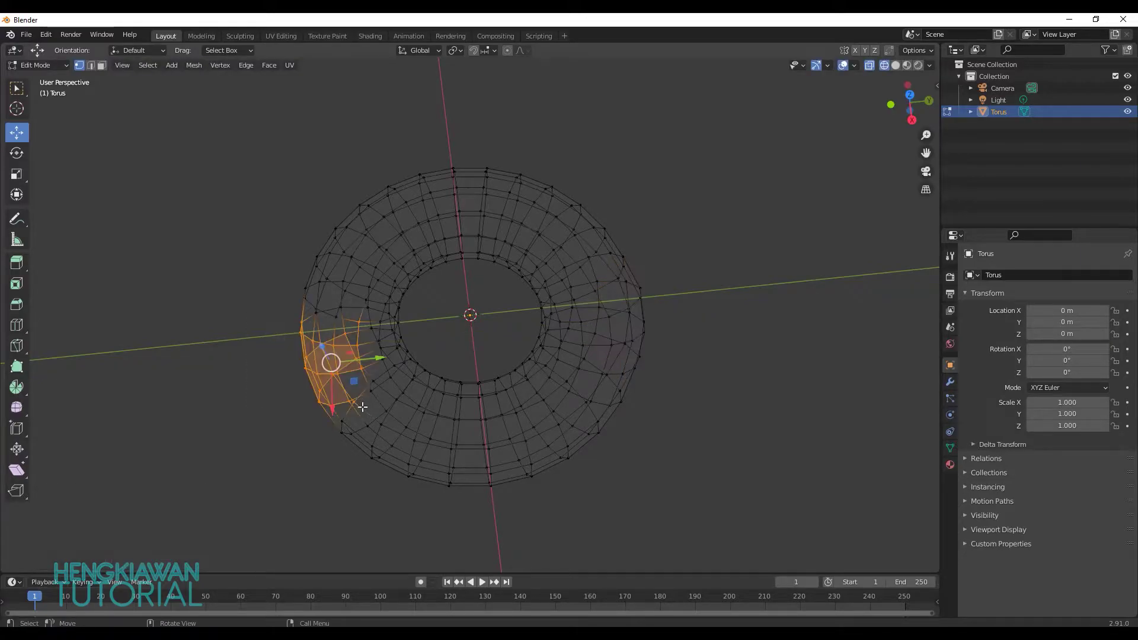
pyautogui.moveTo(384, 364); pyautogui.dragTo(380, 305)
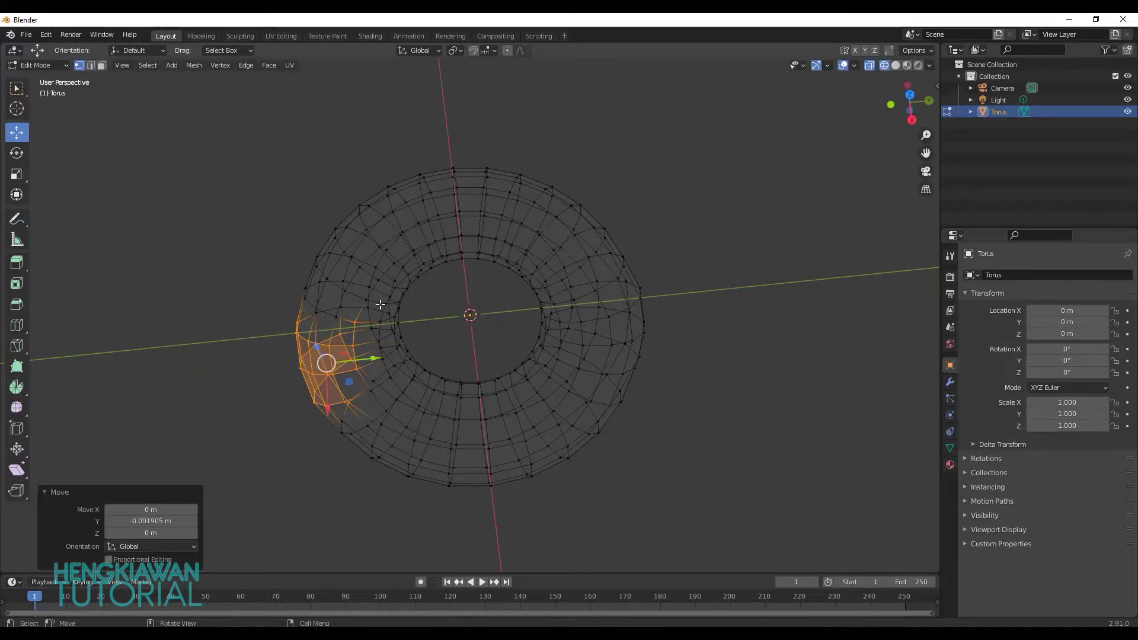
pyautogui.moveTo(336, 174)
pyautogui.mouseDown()
pyautogui.moveTo(432, 241)
pyautogui.moveTo(395, 245)
pyautogui.moveTo(423, 209)
pyautogui.mouseUp()
pyautogui.click(421, 177)
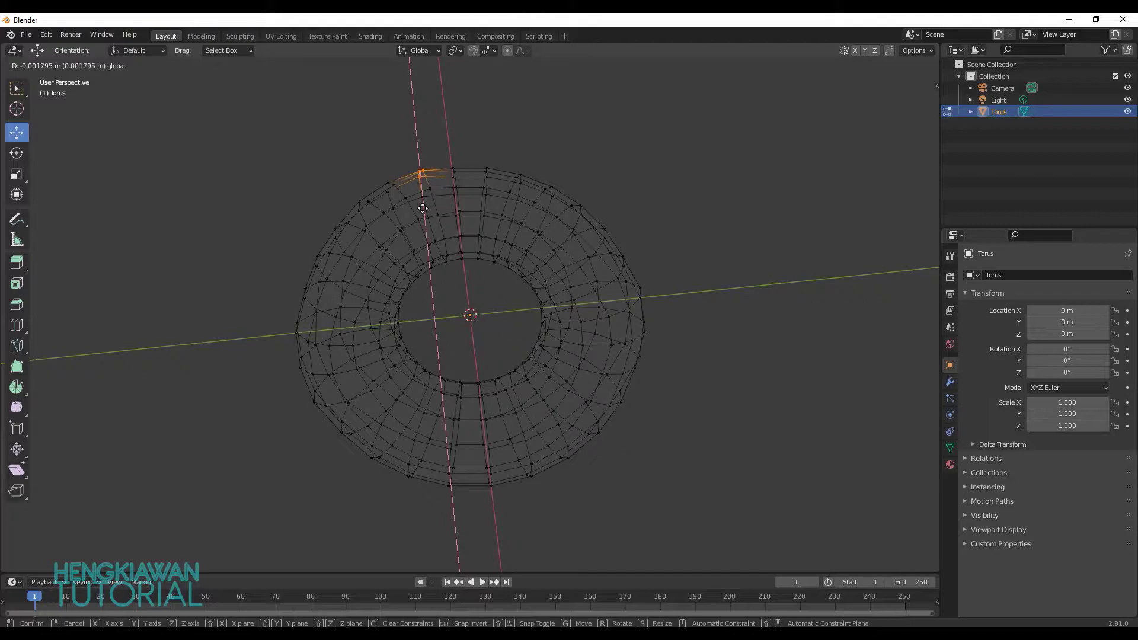
# Step: Shift the upper-right and bottom vertex groups slightly along X
pyautogui.click(541, 182)
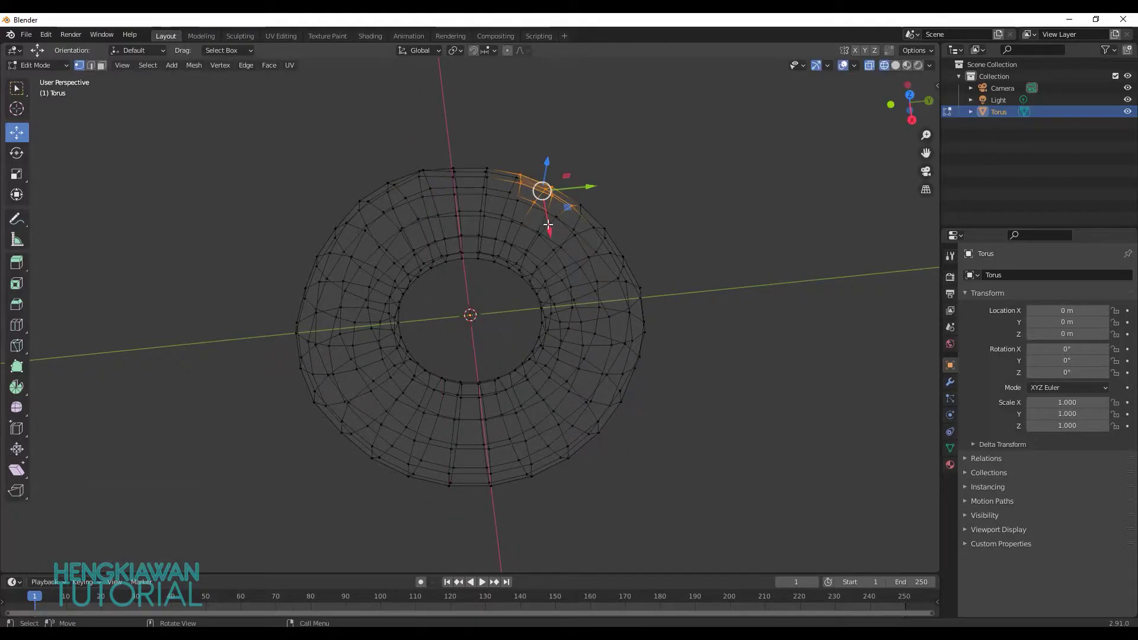
pyautogui.moveTo(548, 224); pyautogui.dragTo(547, 219)
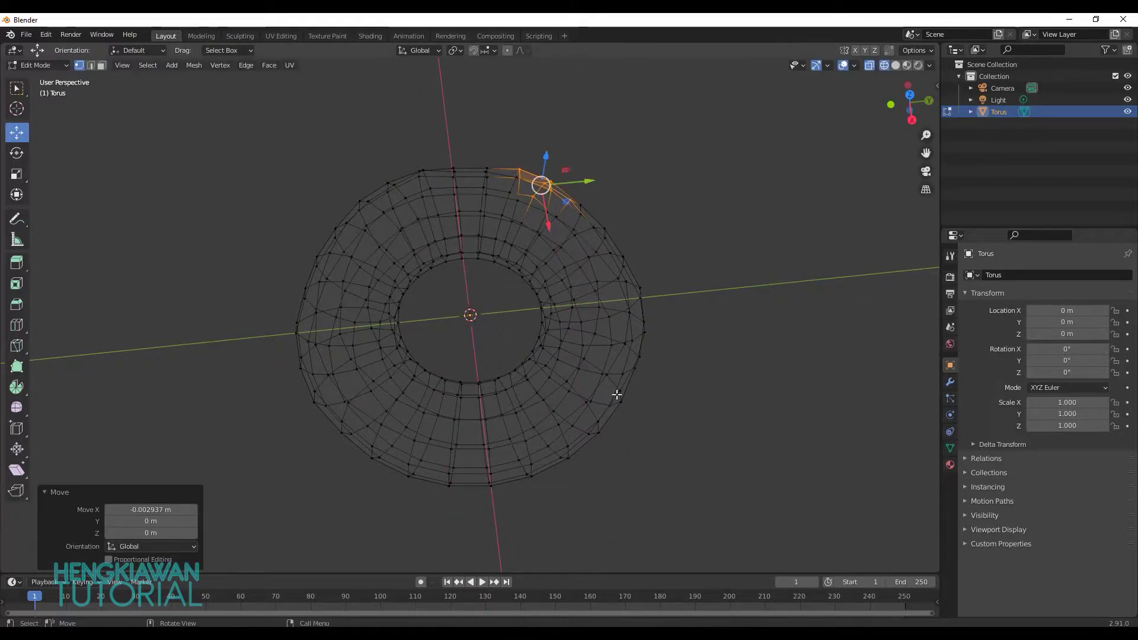
pyautogui.moveTo(341, 447); pyautogui.dragTo(597, 516)
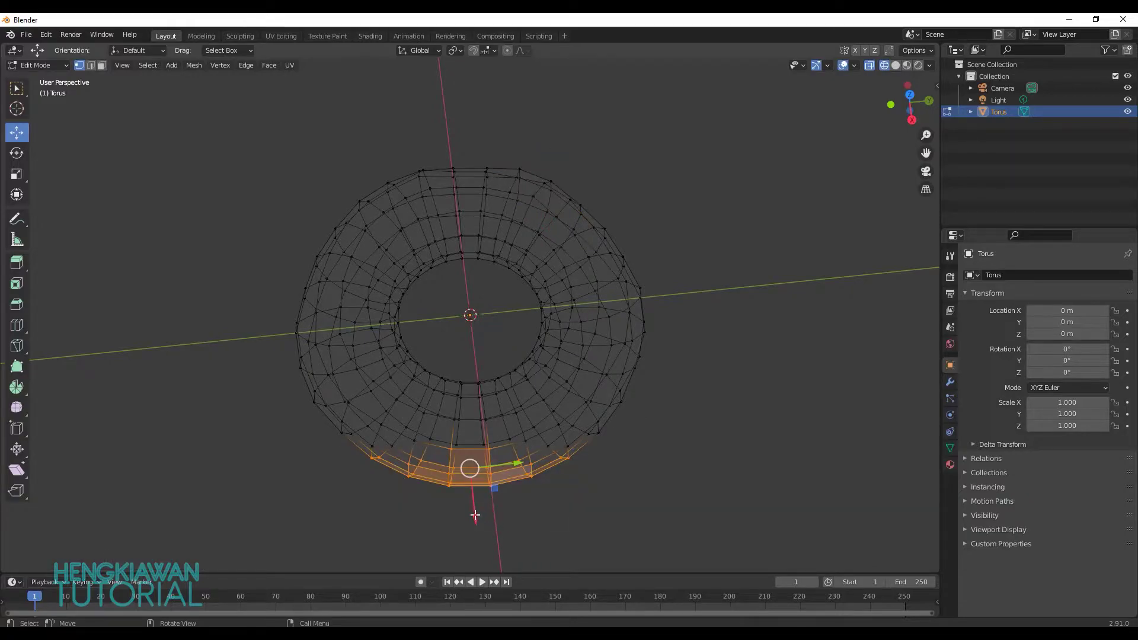
pyautogui.moveTo(475, 515)
pyautogui.mouseDown()
pyautogui.moveTo(476, 525)
pyautogui.moveTo(468, 485)
pyautogui.mouseUp()
pyautogui.moveTo(494, 526); pyautogui.dragTo(495, 531)
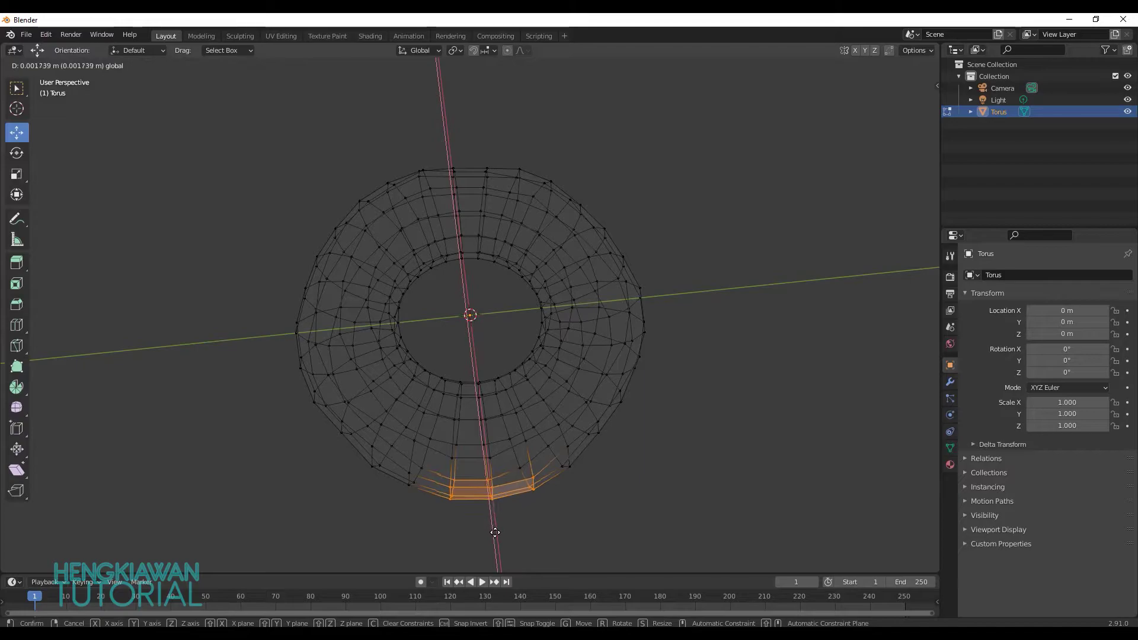
# Step: Return the torus to Object Mode with solid shading and view it from a low side angle
pyautogui.press('Tab')
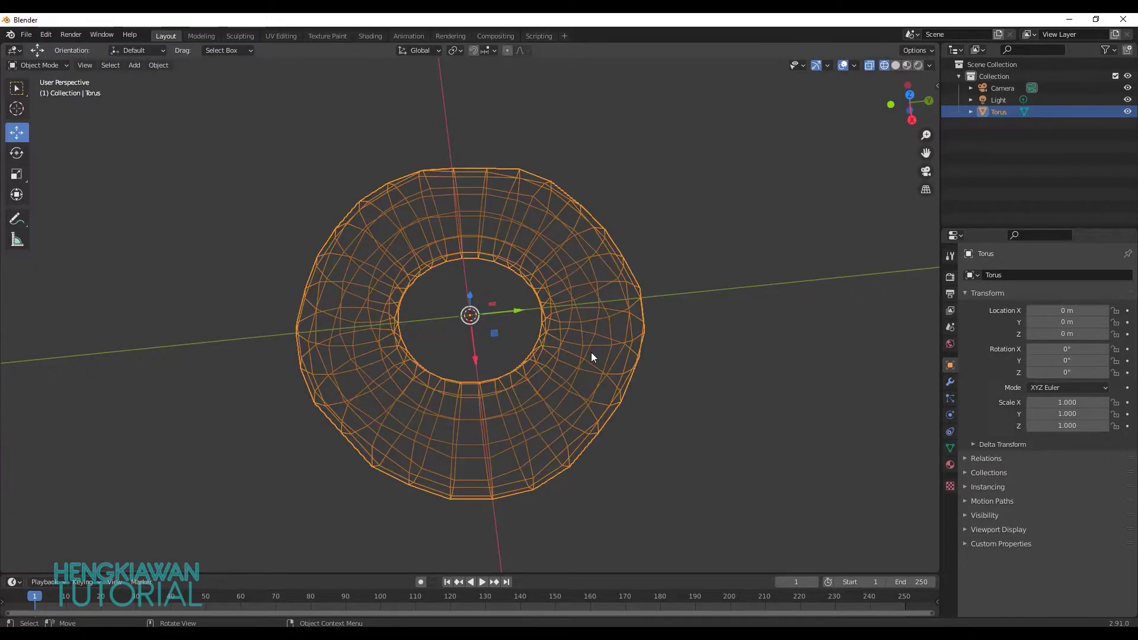
pyautogui.click(894, 66)
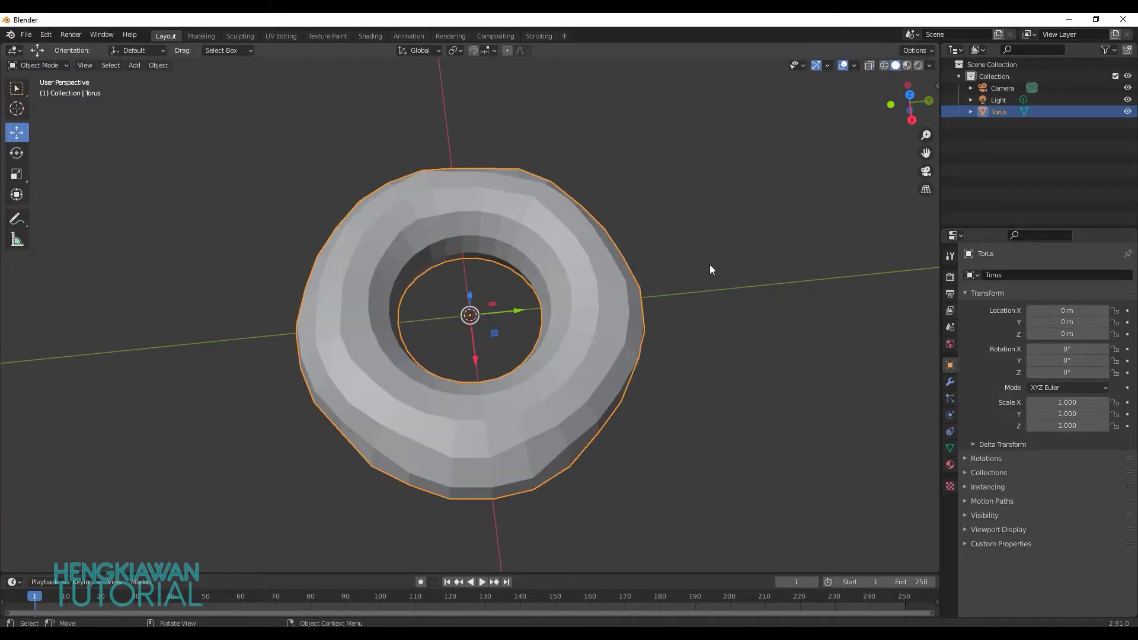
pyautogui.moveTo(768, 254)
pyautogui.mouseDown(button='middle')
pyautogui.moveTo(675, 306)
pyautogui.moveTo(579, 256)
pyautogui.mouseUp(button='middle')
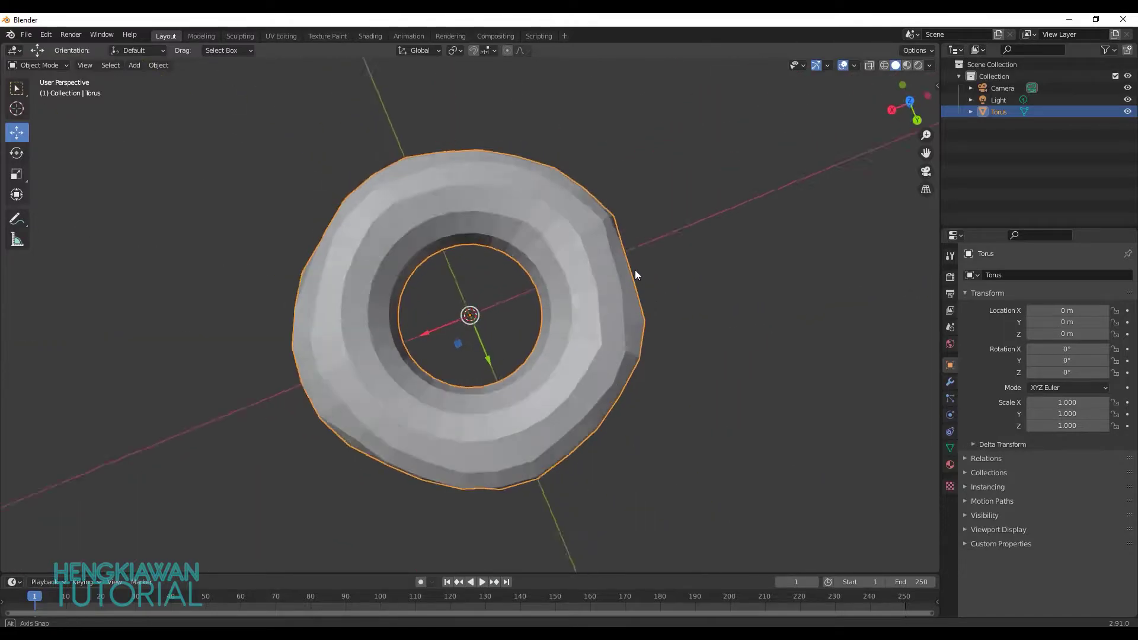
pyautogui.click(738, 387)
pyautogui.moveTo(738, 386)
pyautogui.mouseDown(button='middle')
pyautogui.moveTo(620, 389)
pyautogui.moveTo(683, 311)
pyautogui.moveTo(789, 407)
pyautogui.moveTo(594, 351)
pyautogui.moveTo(603, 338)
pyautogui.moveTo(583, 375)
pyautogui.moveTo(600, 325)
pyautogui.moveTo(649, 340)
pyautogui.moveTo(622, 343)
pyautogui.moveTo(641, 427)
pyautogui.moveTo(635, 326)
pyautogui.mouseUp(button='middle')
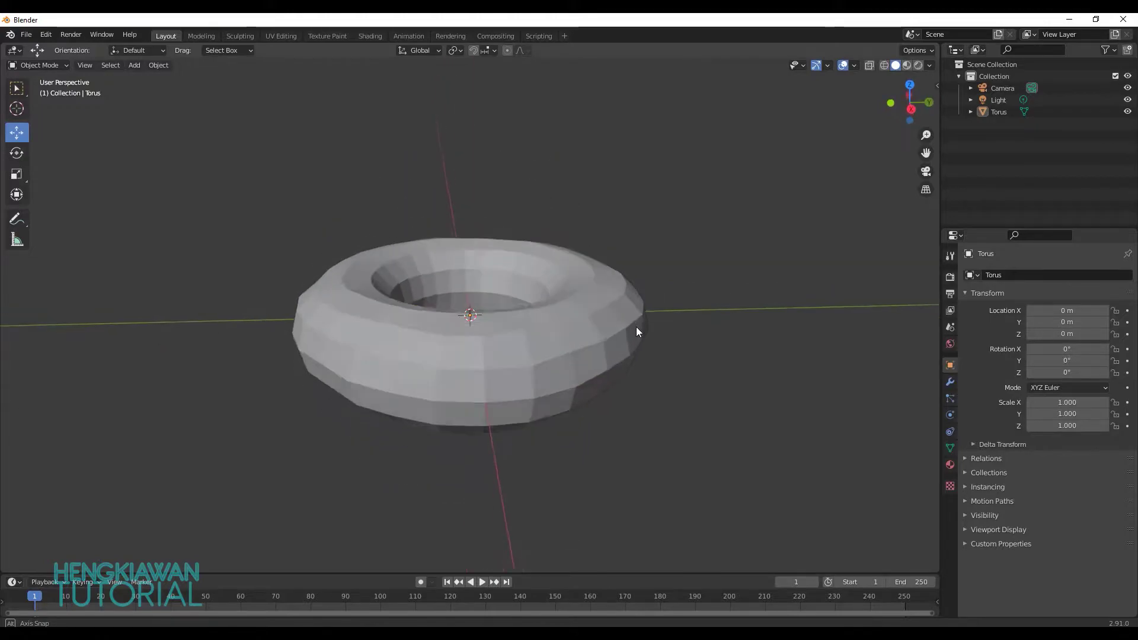
# Step: Add a Subdivision Surface modifier to the torus
pyautogui.click(592, 338)
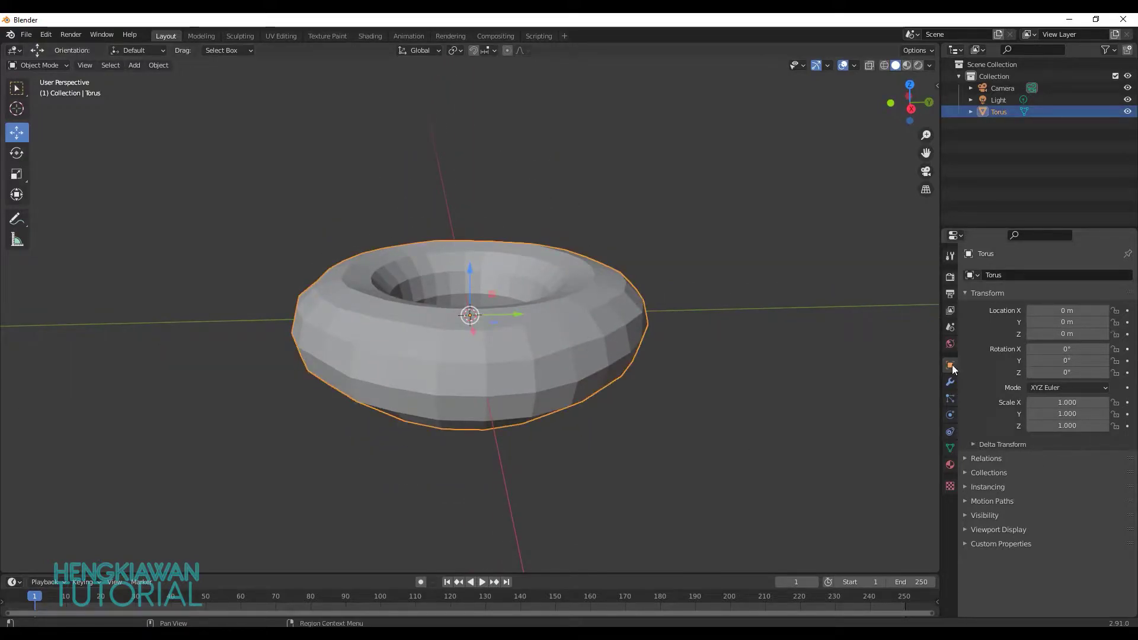
pyautogui.click(950, 379)
pyautogui.click(1015, 274)
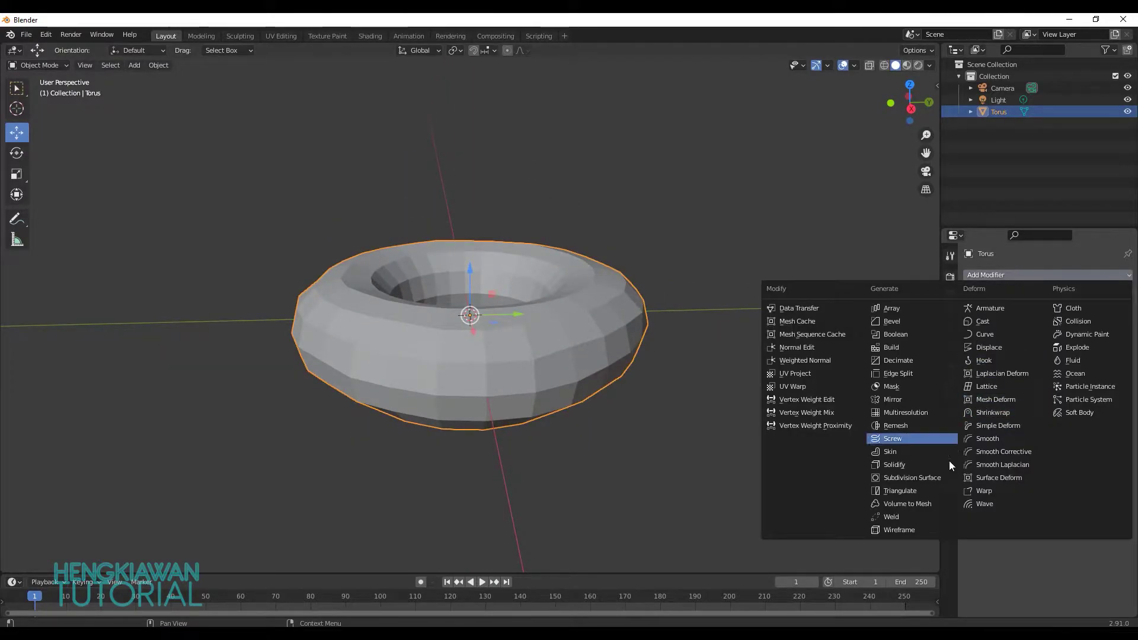
pyautogui.click(909, 478)
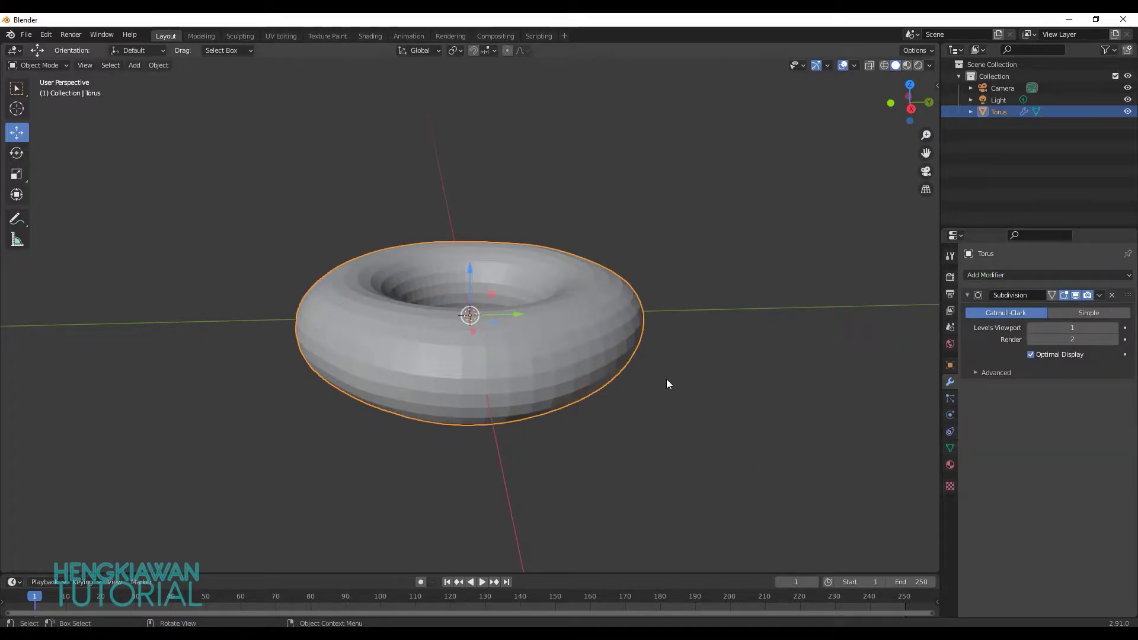
# Step: Apply smooth shading to the torus and view it in front orthographic
pyautogui.rightClick(569, 328)
pyautogui.click(568, 324)
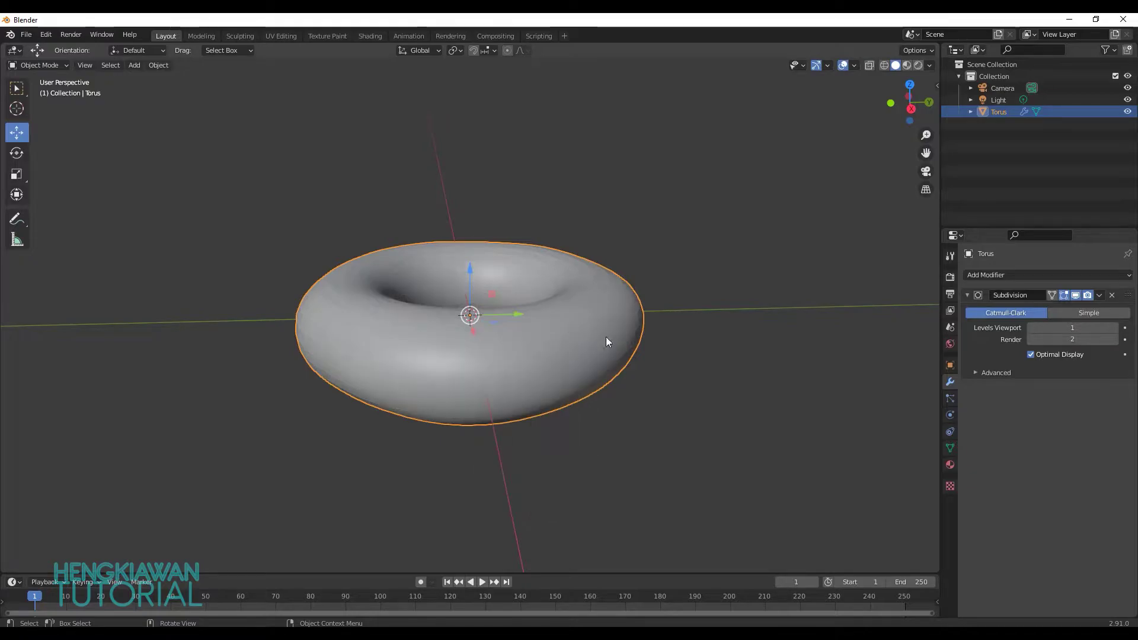
pyautogui.moveTo(606, 336)
pyautogui.mouseDown(button='middle')
pyautogui.moveTo(655, 348)
pyautogui.moveTo(655, 436)
pyautogui.moveTo(690, 345)
pyautogui.moveTo(674, 312)
pyautogui.moveTo(667, 323)
pyautogui.mouseUp(button='middle')
pyautogui.click(891, 103)
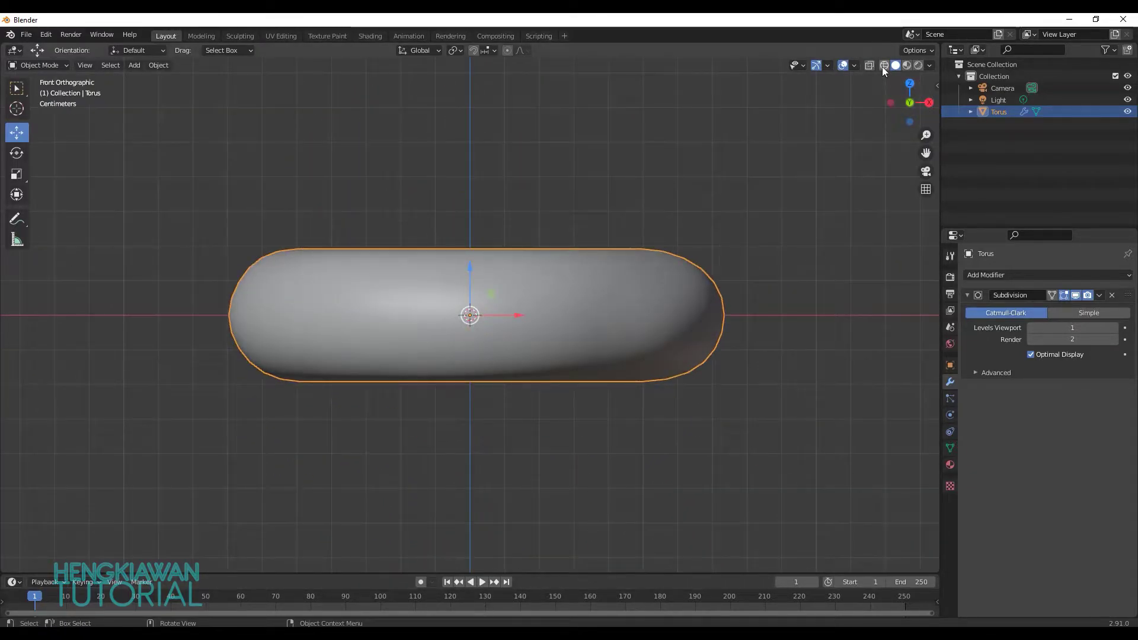
# Step: In Edit Mode face select, box-select the torus's upper-half faces from the front wireframe view
pyautogui.click(27, 65)
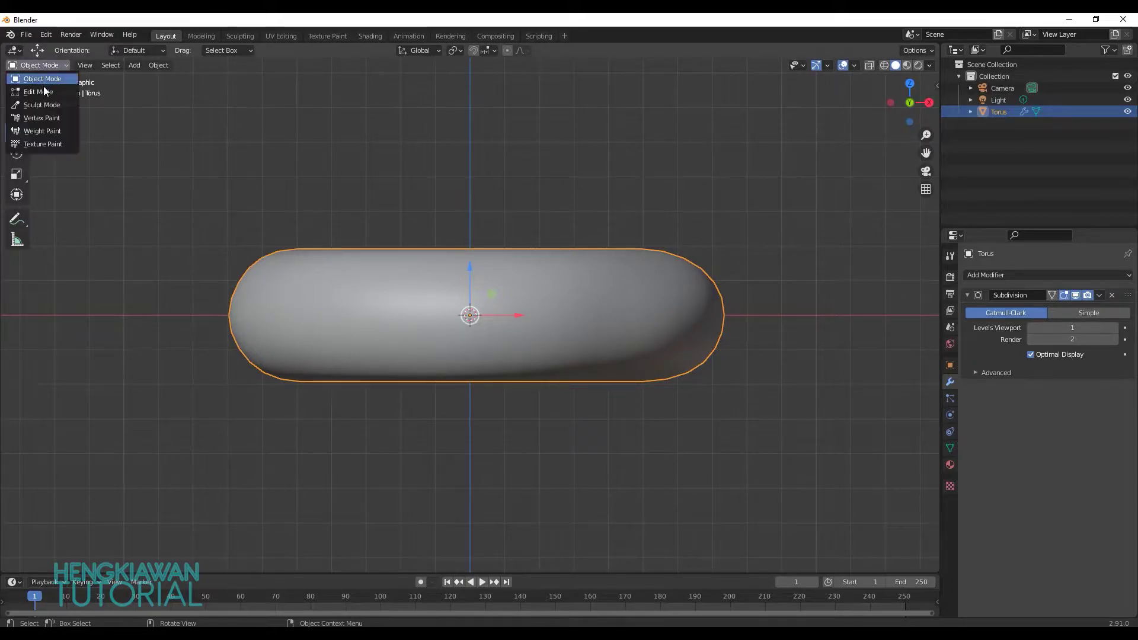
pyautogui.click(44, 87)
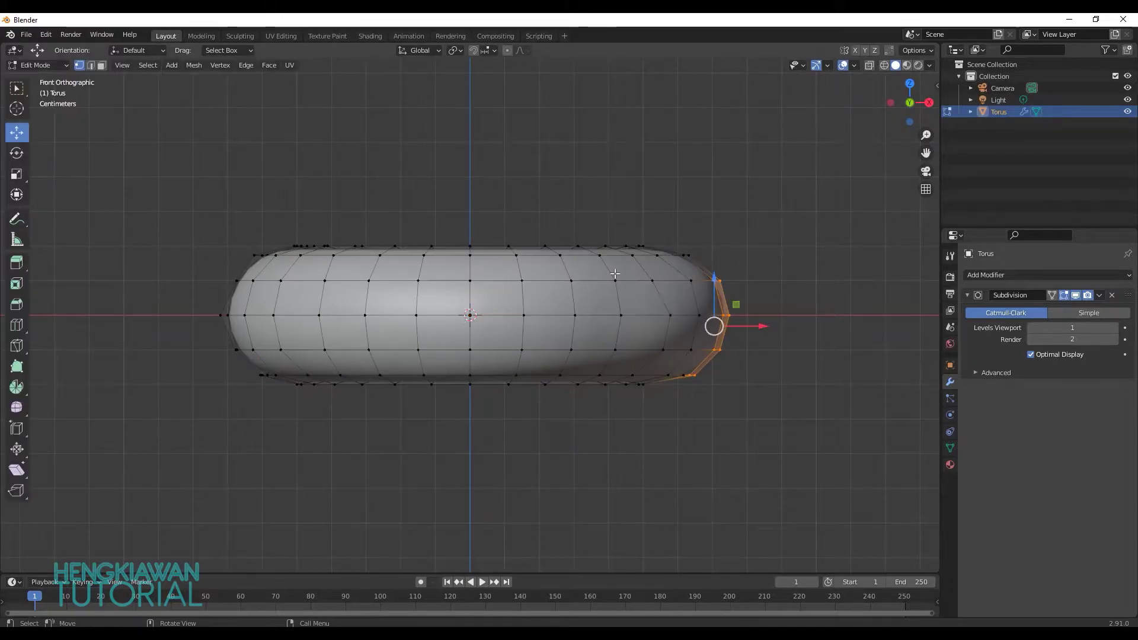
pyautogui.click(102, 65)
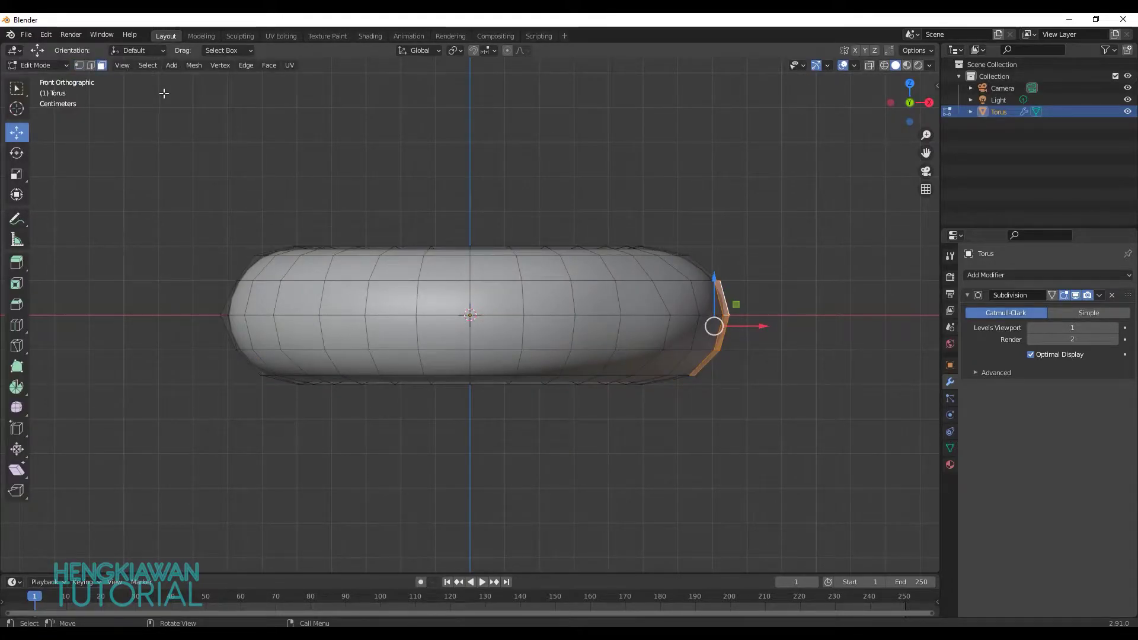
pyautogui.click(884, 66)
pyautogui.moveTo(178, 206); pyautogui.dragTo(740, 267)
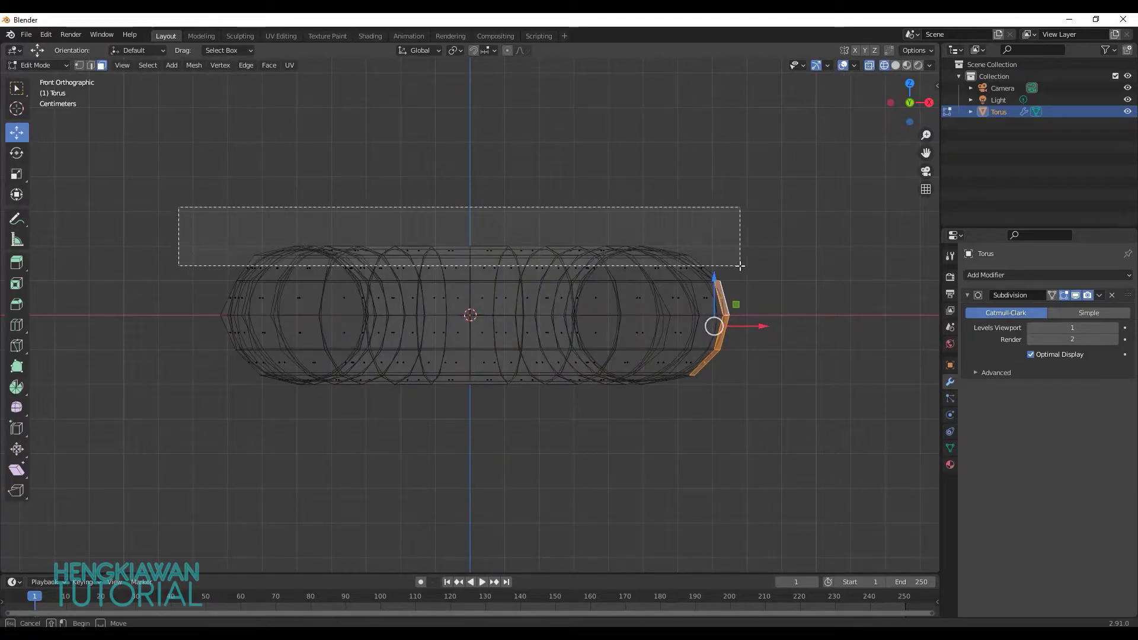
pyautogui.moveTo(233, 214); pyautogui.dragTo(727, 276)
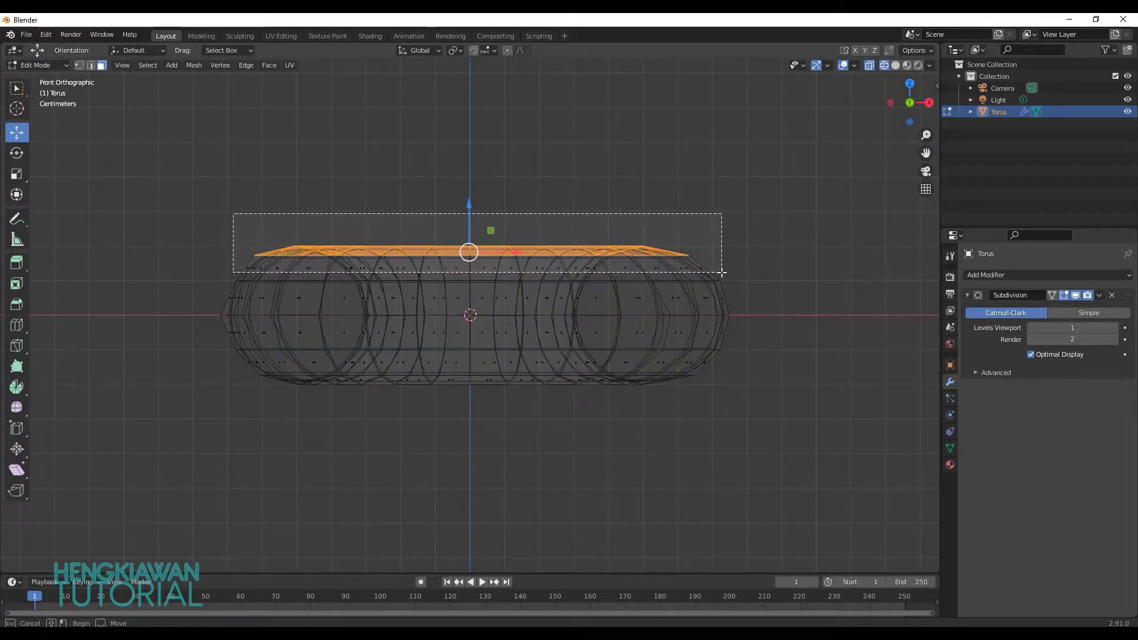
pyautogui.moveTo(728, 276)
pyautogui.mouseDown(button='middle')
pyautogui.moveTo(689, 309)
pyautogui.moveTo(694, 332)
pyautogui.mouseUp(button='middle')
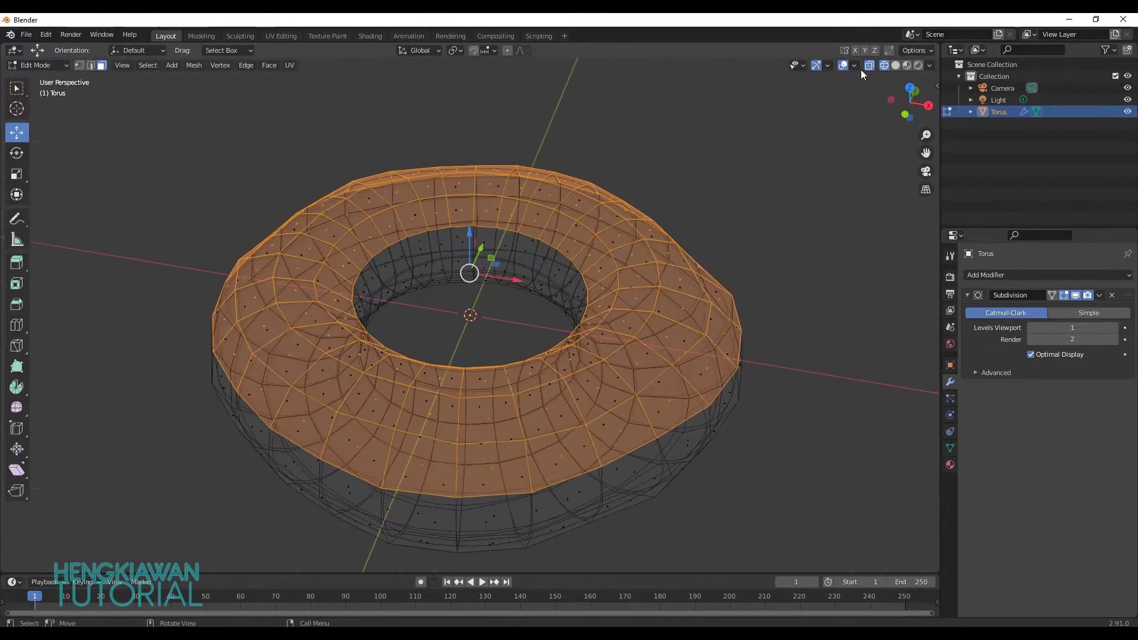
pyautogui.click(896, 65)
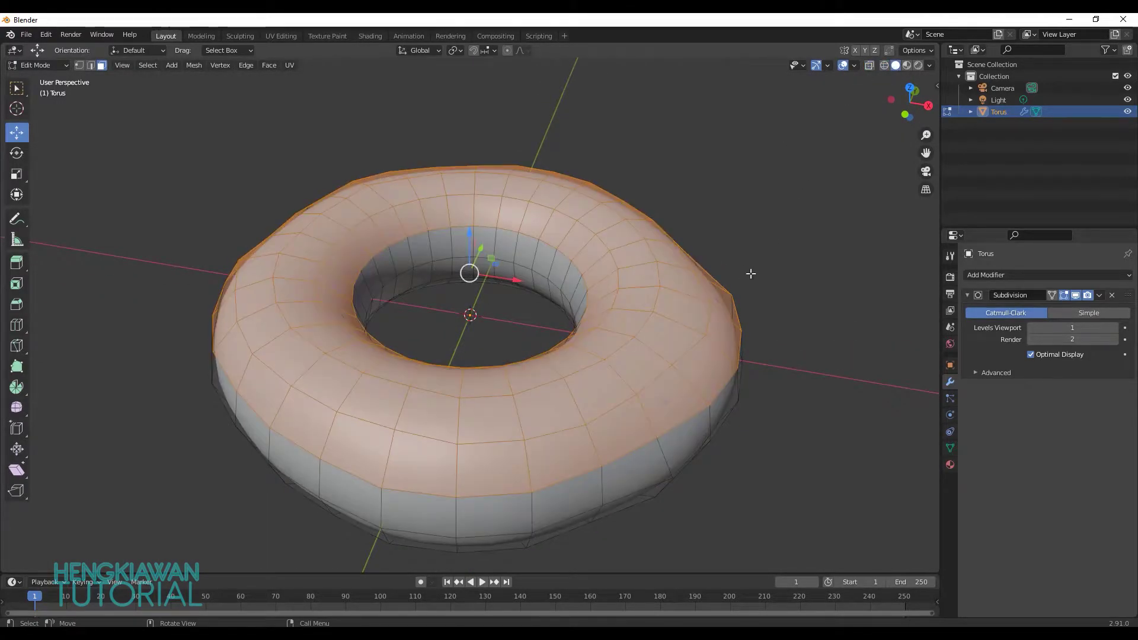
pyautogui.moveTo(751, 273); pyautogui.dragTo(538, 310, button='middle')
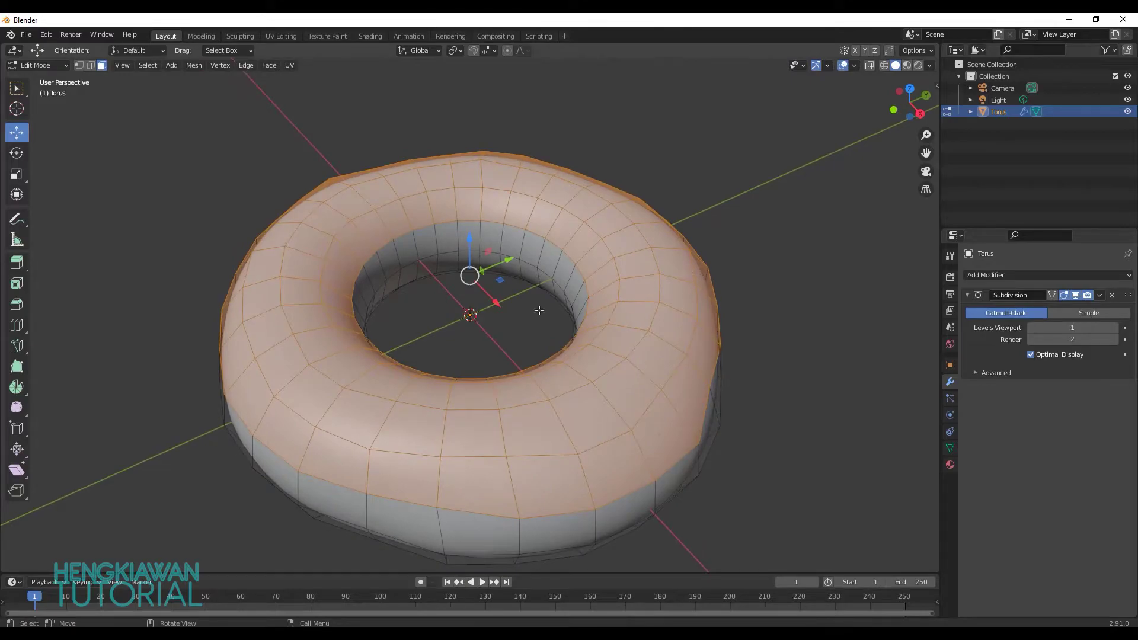
pyautogui.rightClick(628, 306)
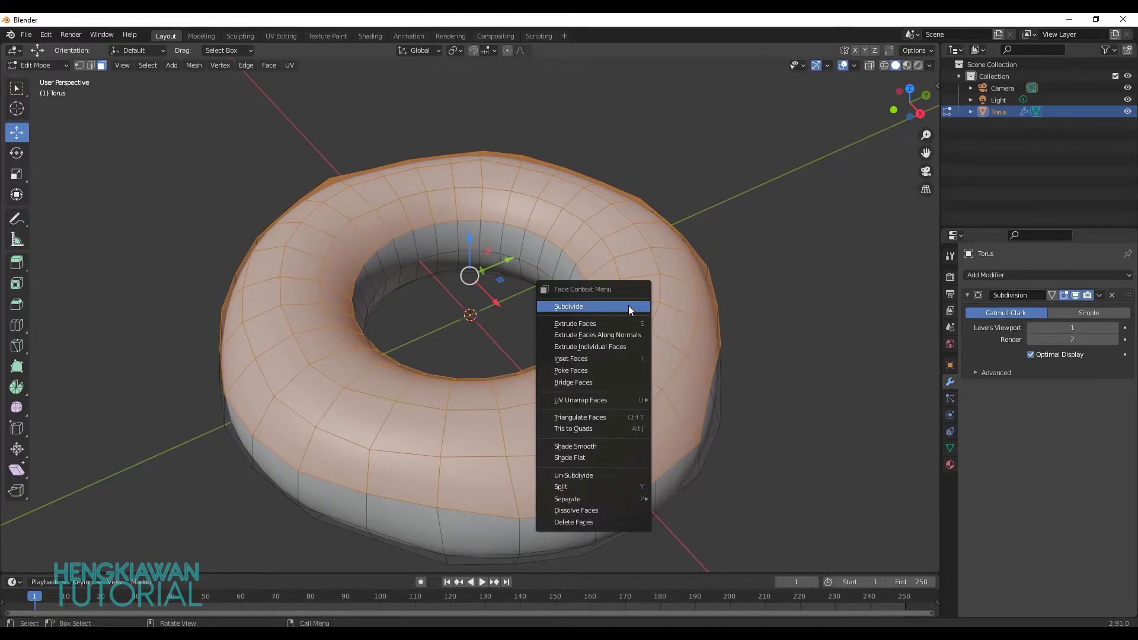
pyautogui.press('Escape')
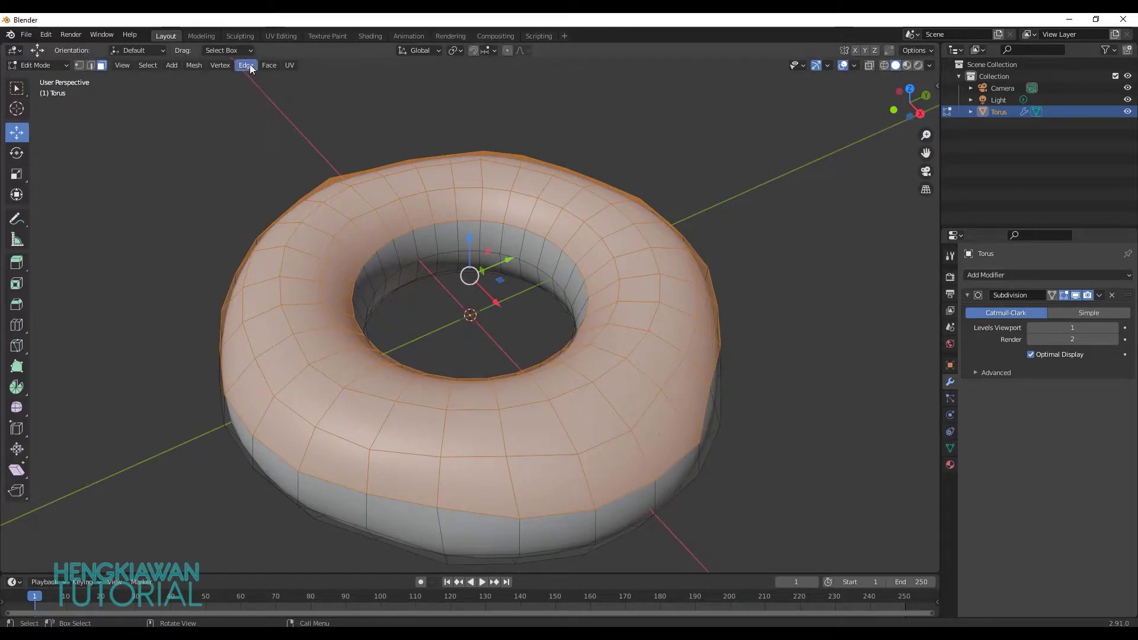
pyautogui.click(247, 65)
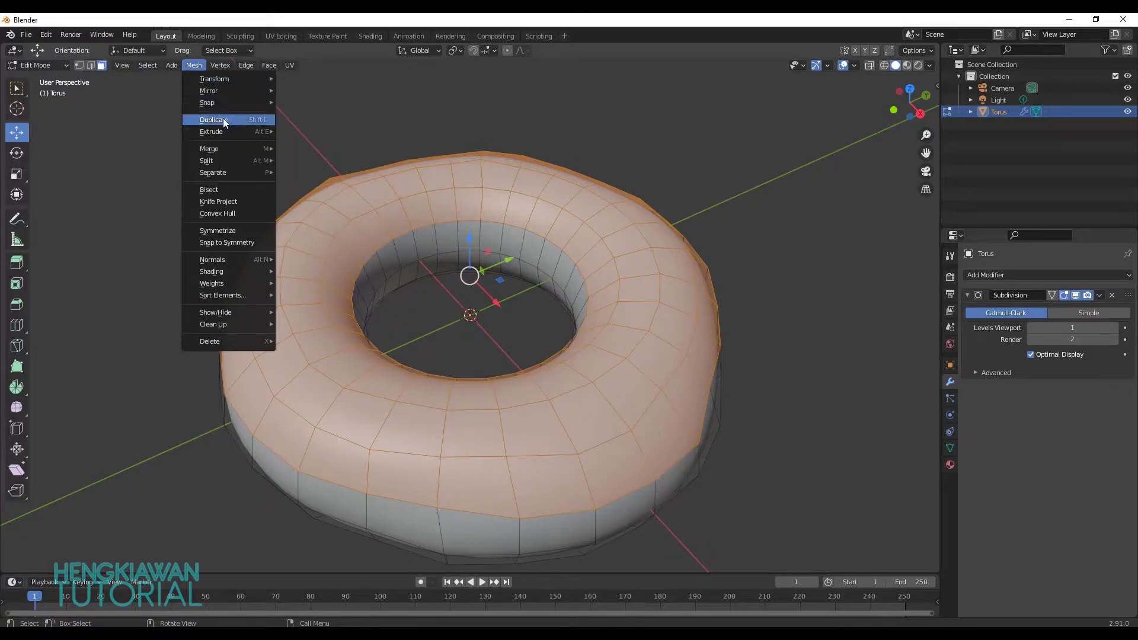
pyautogui.click(237, 121)
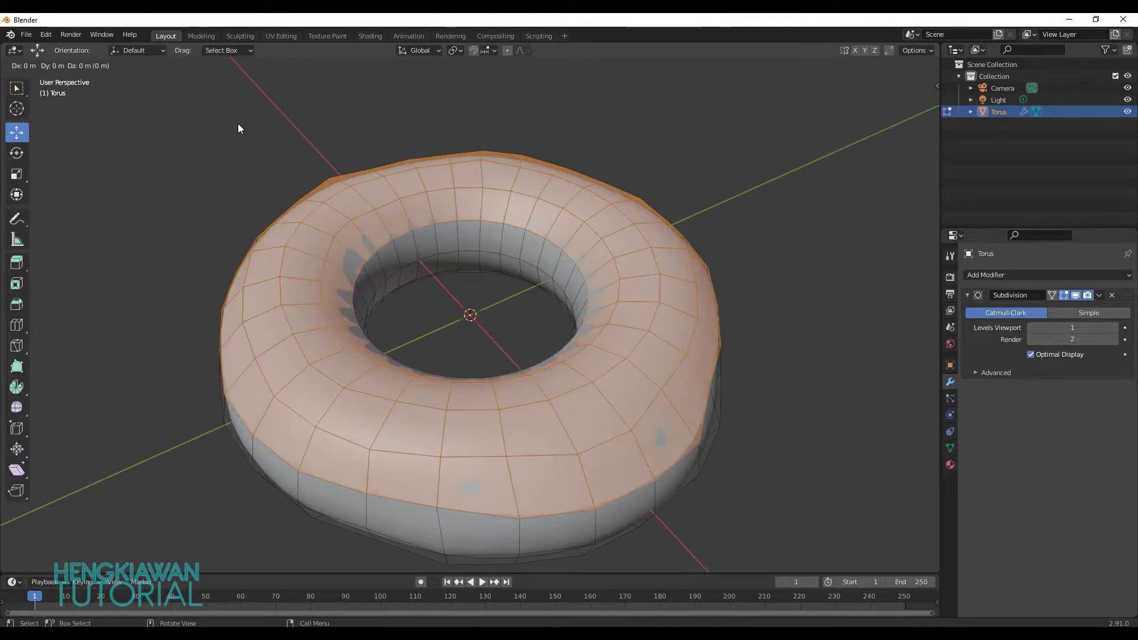
pyautogui.click(319, 188)
# Step: Restore the upper-half face selection and duplicate those faces in place
pyautogui.hotkey('ctrl', 'z')
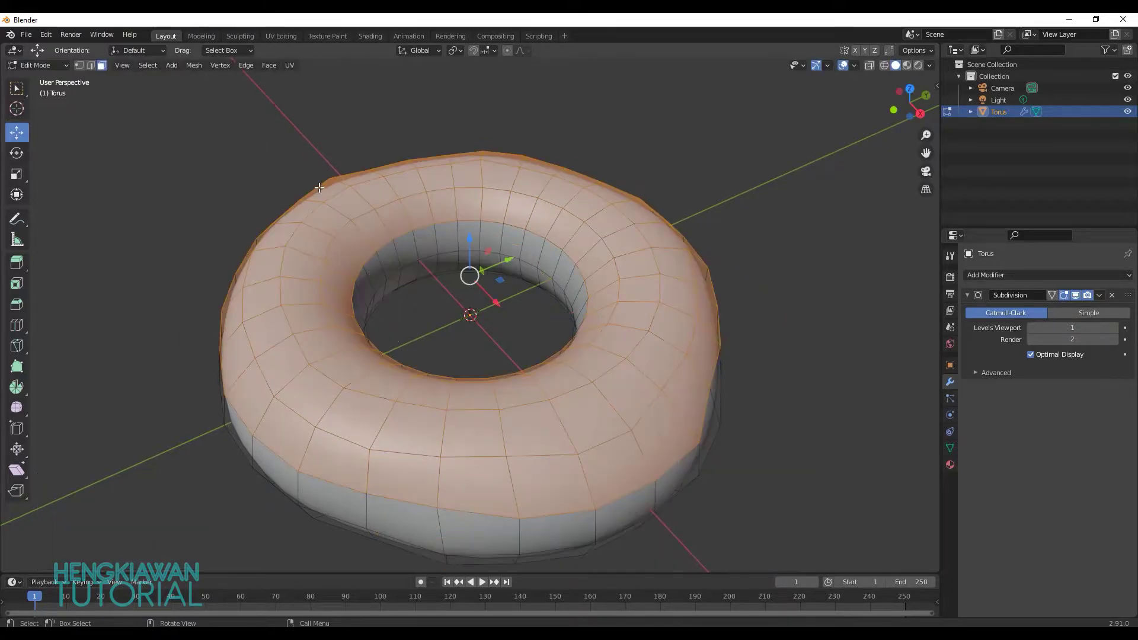
pyautogui.click(319, 188)
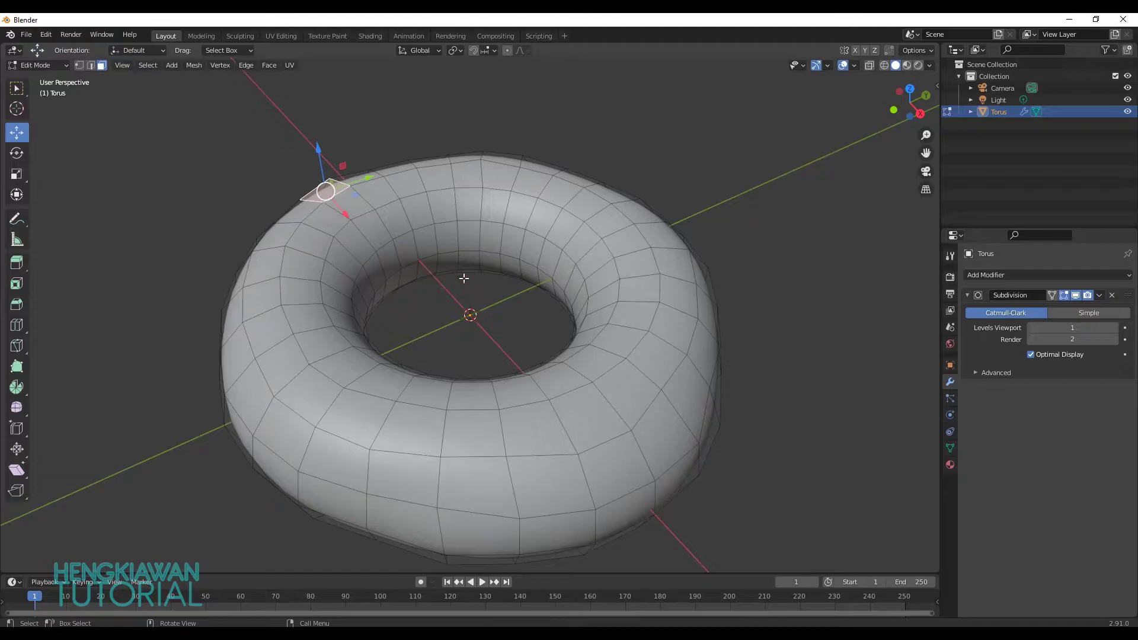
pyautogui.hotkey('ctrl', 'z')
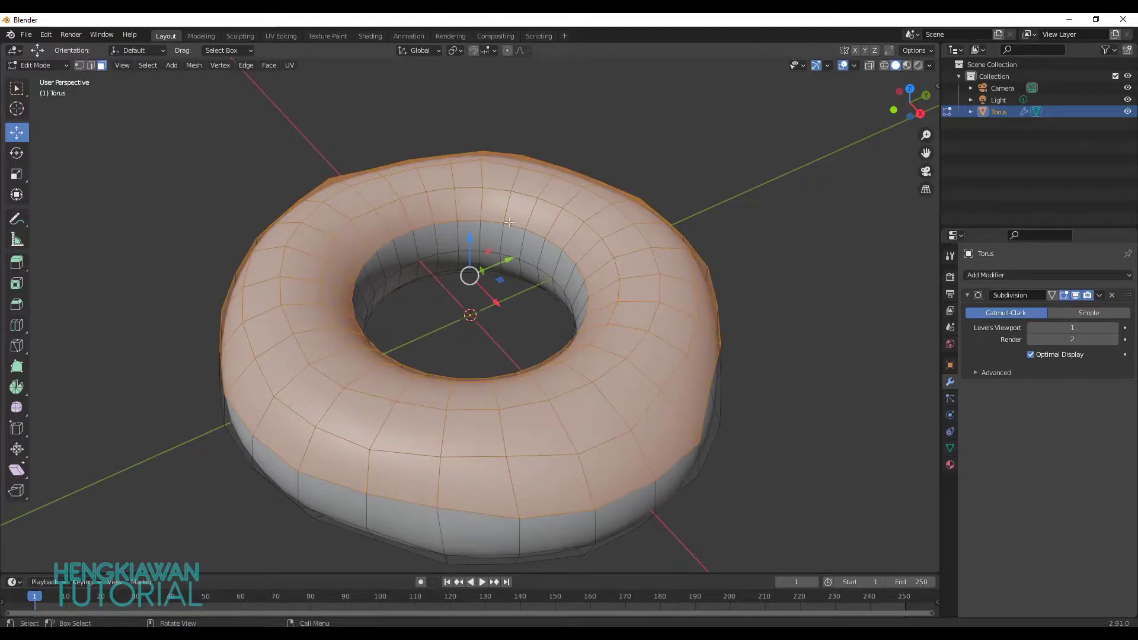
pyautogui.hotkey('shift', 'd')
pyautogui.click(486, 219)
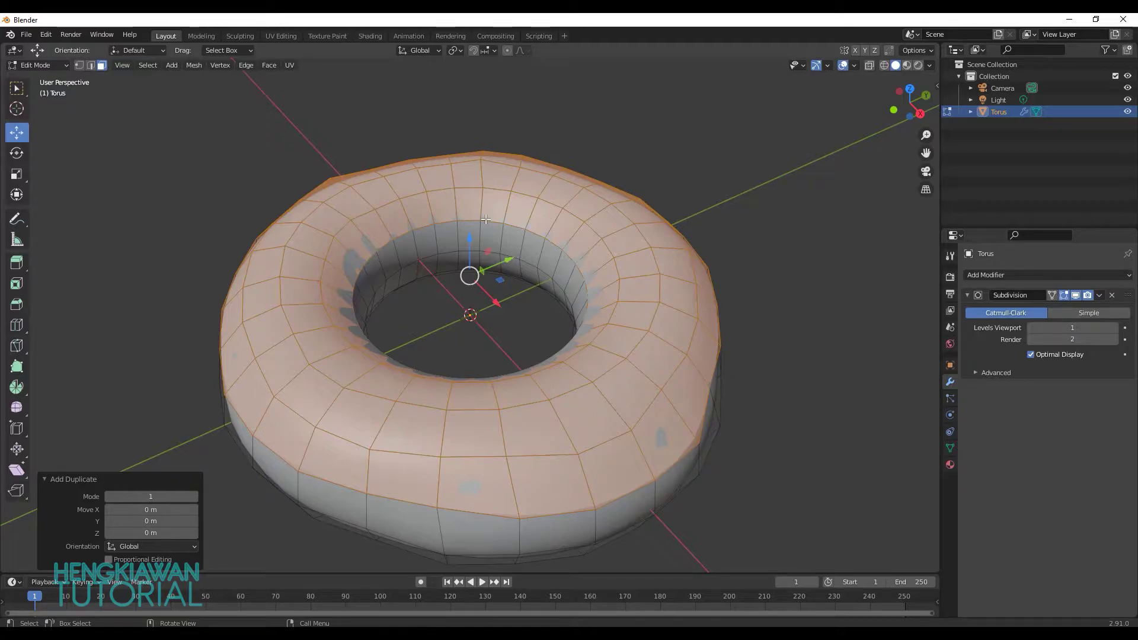
# Step: Separate the duplicated faces into Torus.001 and hide that new object
pyautogui.press('p')
pyautogui.click(485, 219)
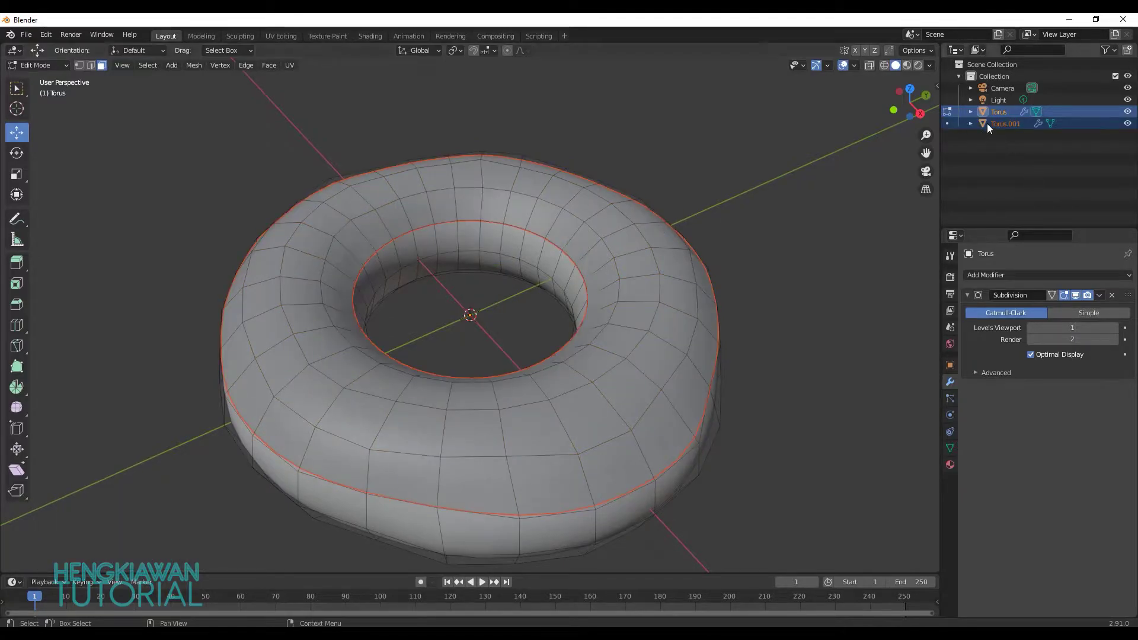
pyautogui.click(1128, 111)
pyautogui.click(1128, 111)
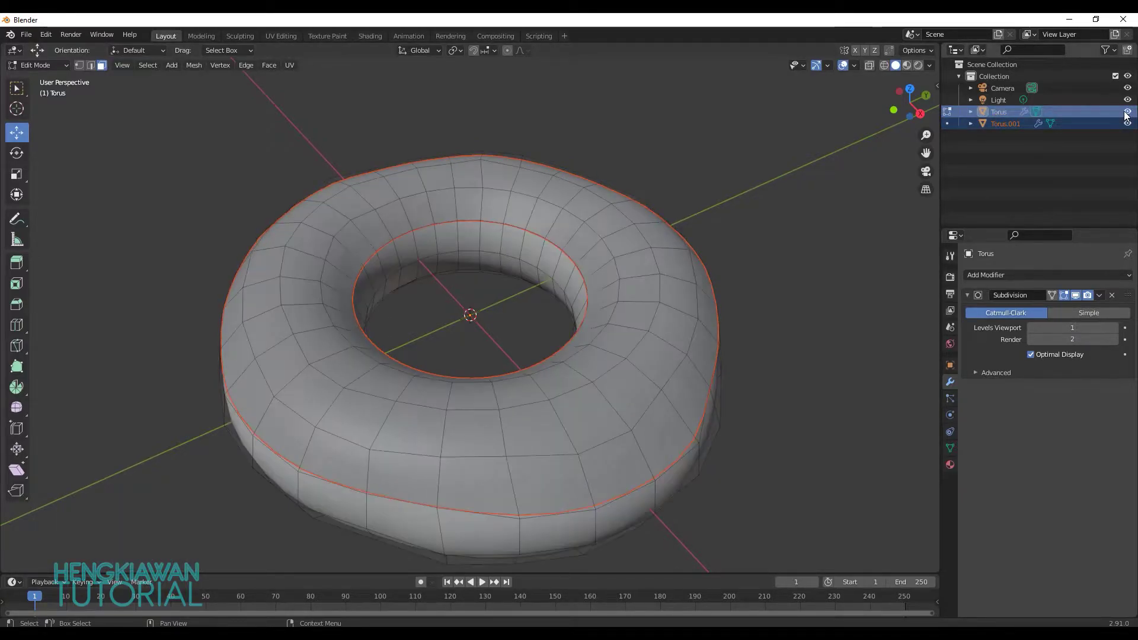
pyautogui.click(1128, 123)
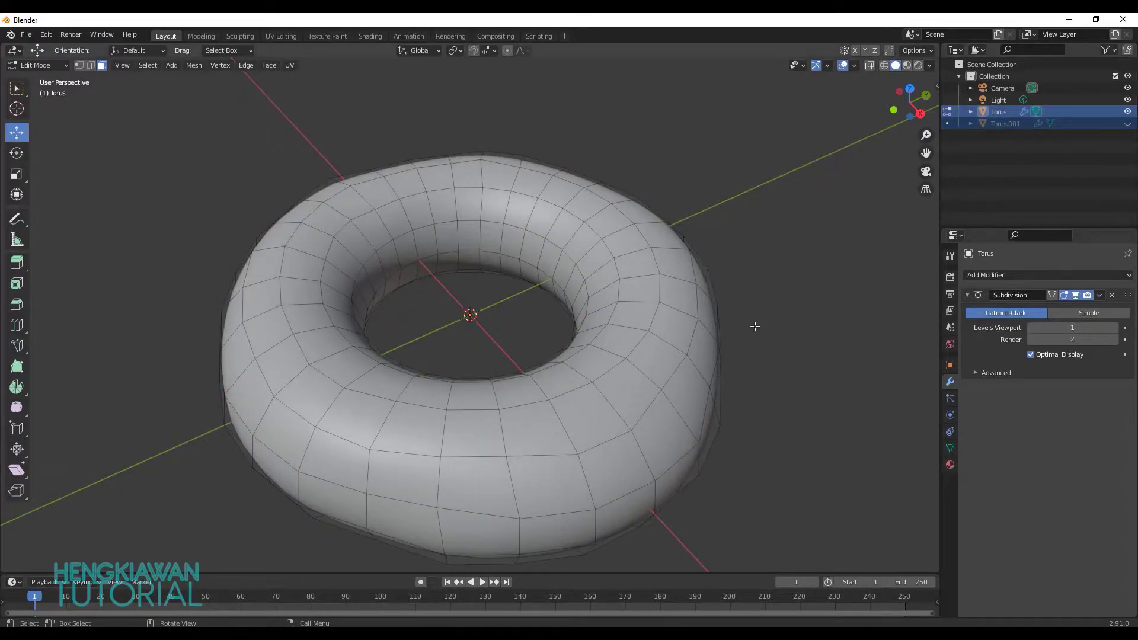
pyautogui.moveTo(755, 325)
pyautogui.mouseDown(button='middle')
pyautogui.moveTo(745, 265)
pyautogui.moveTo(748, 296)
pyautogui.mouseUp(button='middle')
# Step: Back in Object Mode, rename the copied torus Torus.001 to 'Toping'
pyautogui.click(1129, 123)
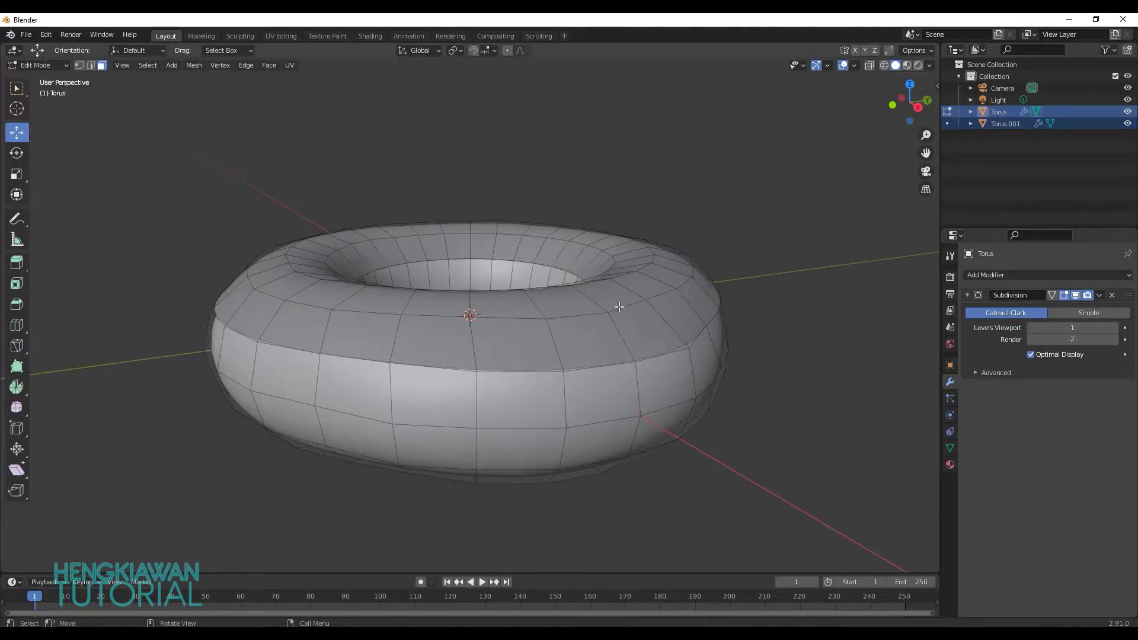
pyautogui.press('Tab')
pyautogui.moveTo(712, 361)
pyautogui.mouseDown(button='middle')
pyautogui.moveTo(760, 356)
pyautogui.moveTo(765, 397)
pyautogui.moveTo(627, 399)
pyautogui.moveTo(642, 397)
pyautogui.mouseUp(button='middle')
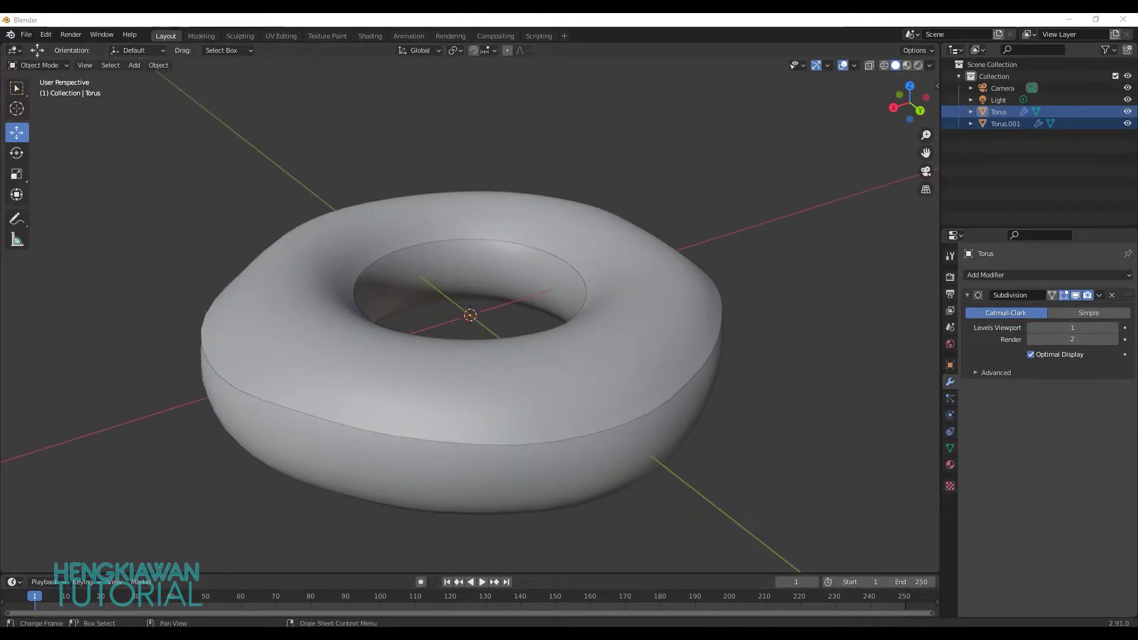
pyautogui.click(647, 347)
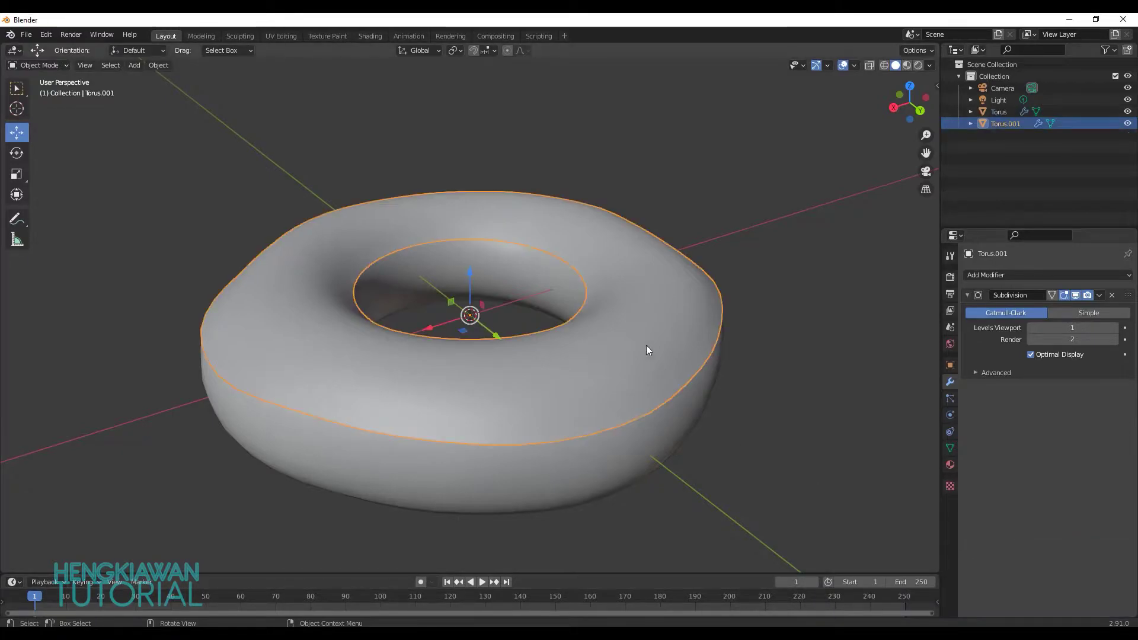
pyautogui.doubleClick(1006, 123)
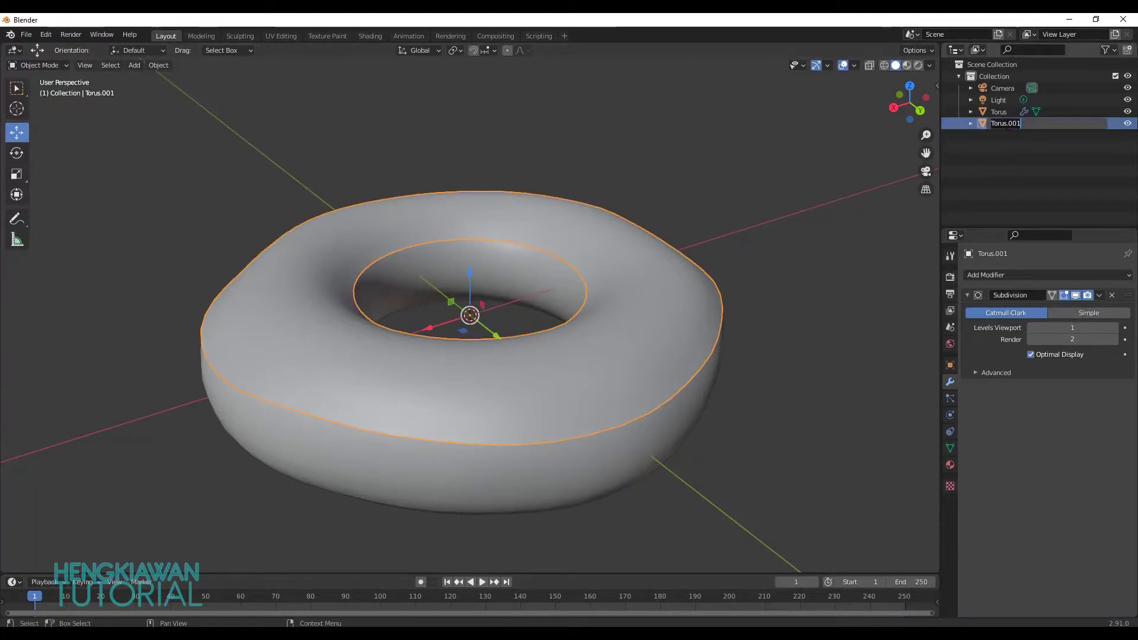
pyautogui.write('To')
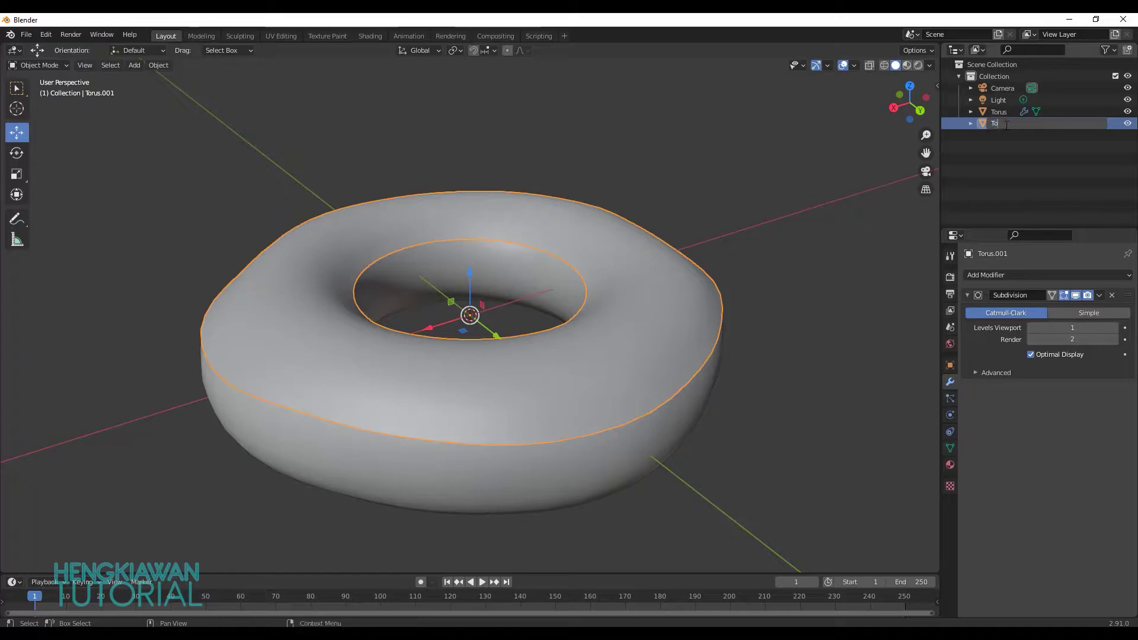
pyautogui.write('ping')
pyautogui.press('Return')
# Step: Rename the original torus to 'Donat'
pyautogui.click(1005, 124)
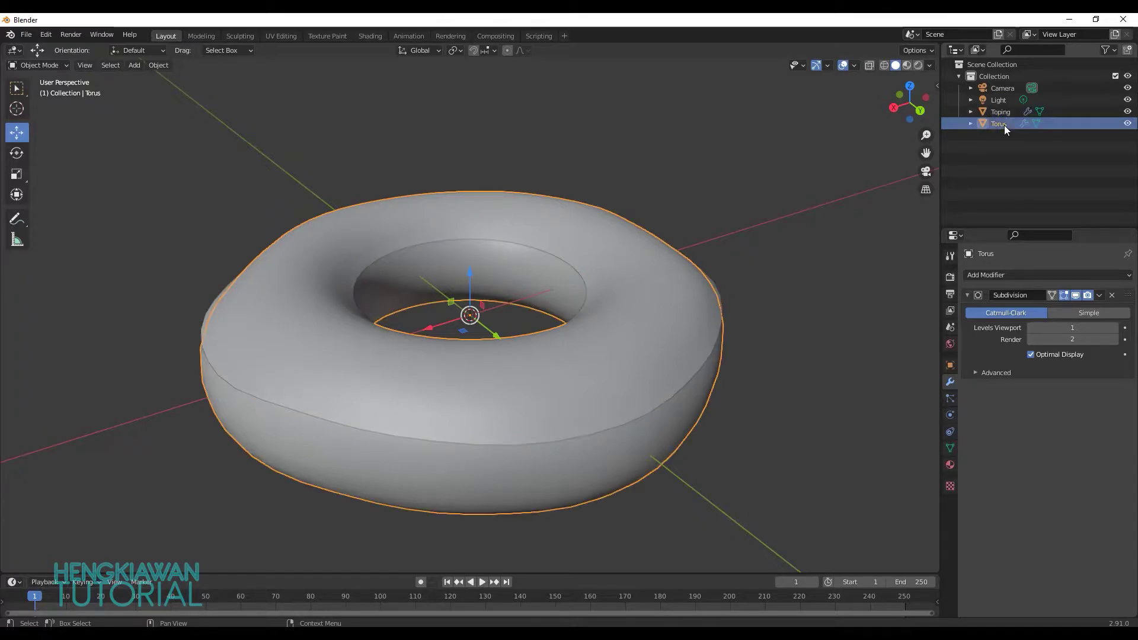
pyautogui.doubleClick(1005, 125)
pyautogui.write('Donu')
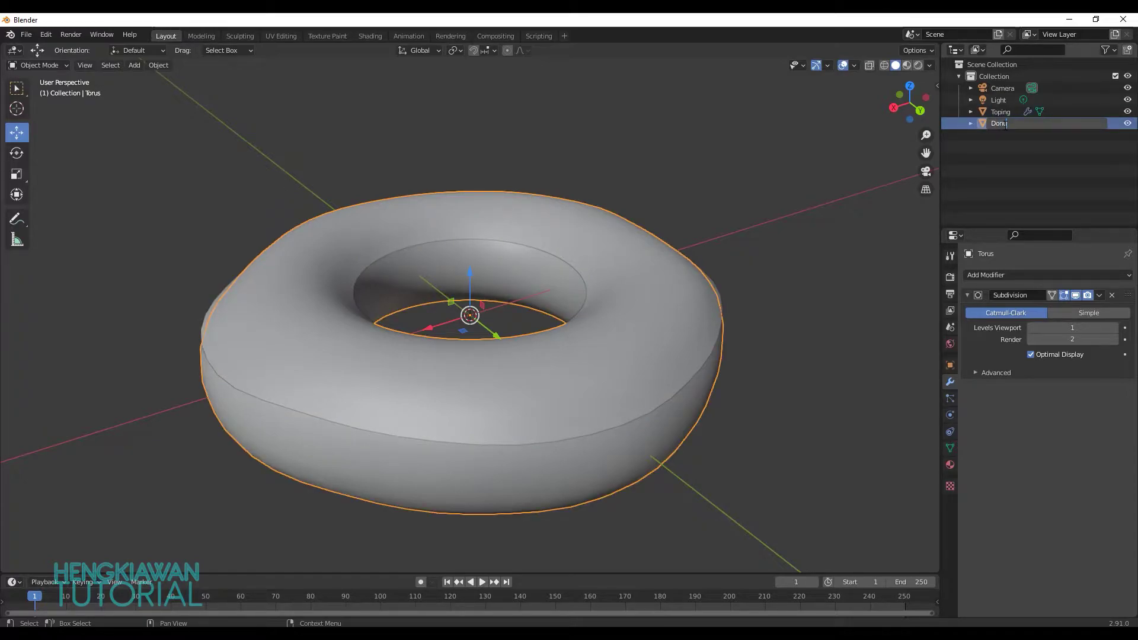
pyautogui.press('BackSpace')
pyautogui.write('at')
pyautogui.press('Return')
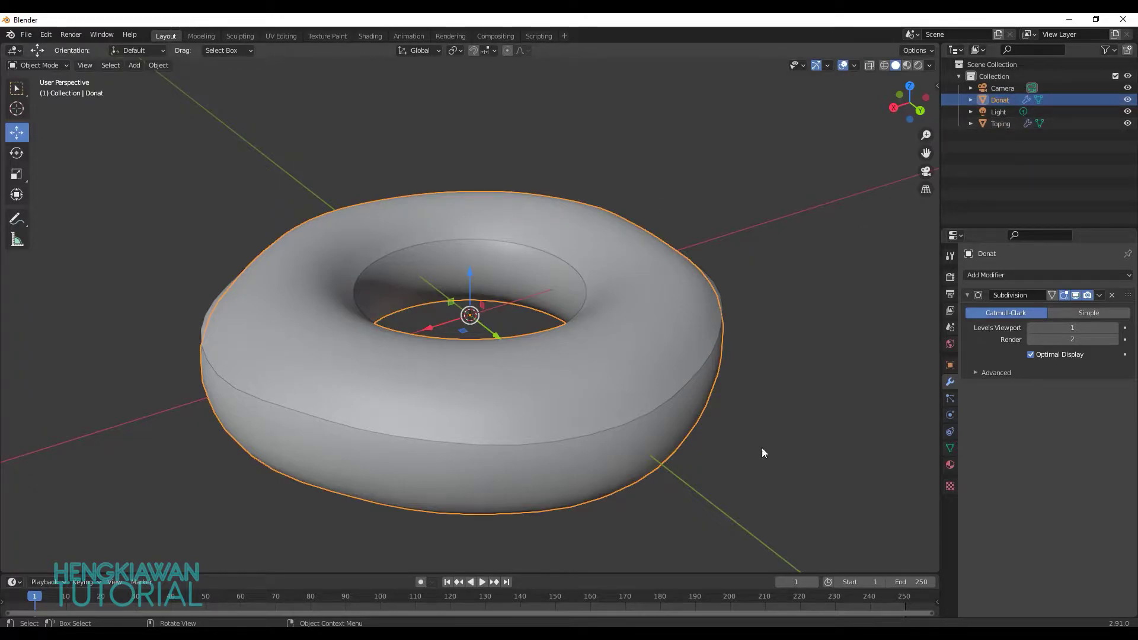
pyautogui.moveTo(763, 447); pyautogui.dragTo(693, 270, button='middle')
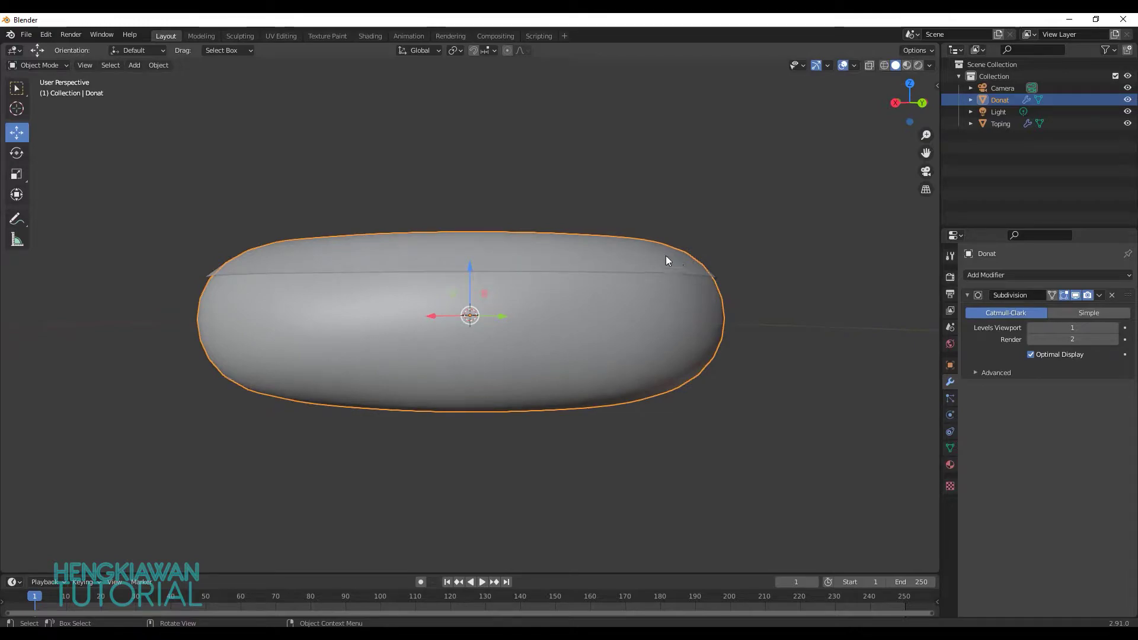
# Step: Add a Solidify modifier to the Toping object
pyautogui.click(666, 260)
pyautogui.scroll(3, 797, 288)
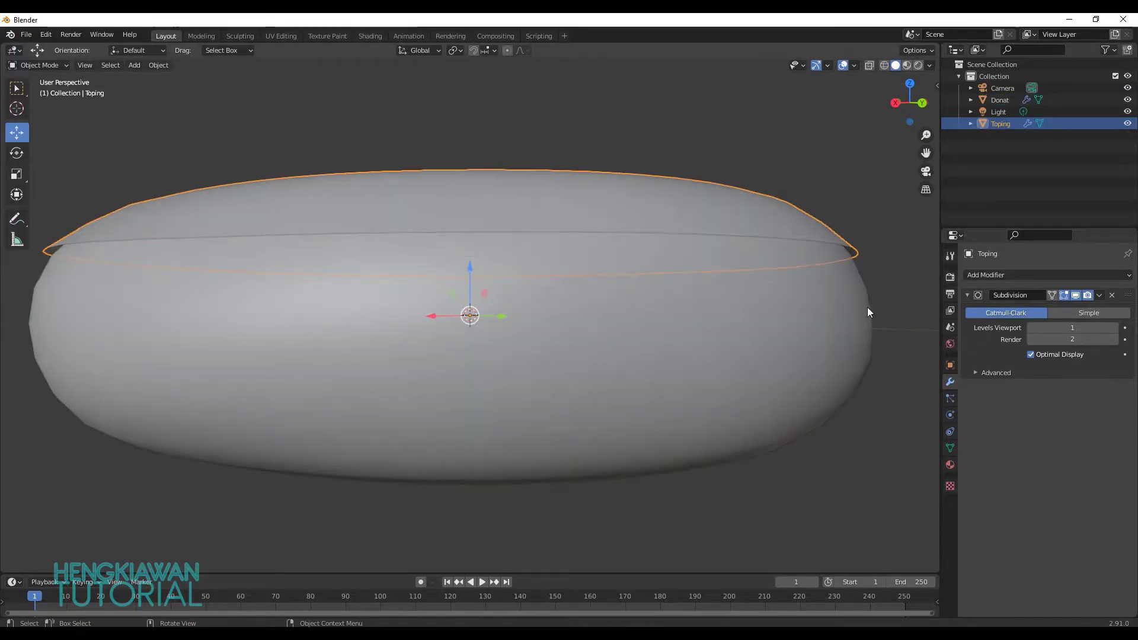
pyautogui.click(1005, 273)
pyautogui.click(895, 466)
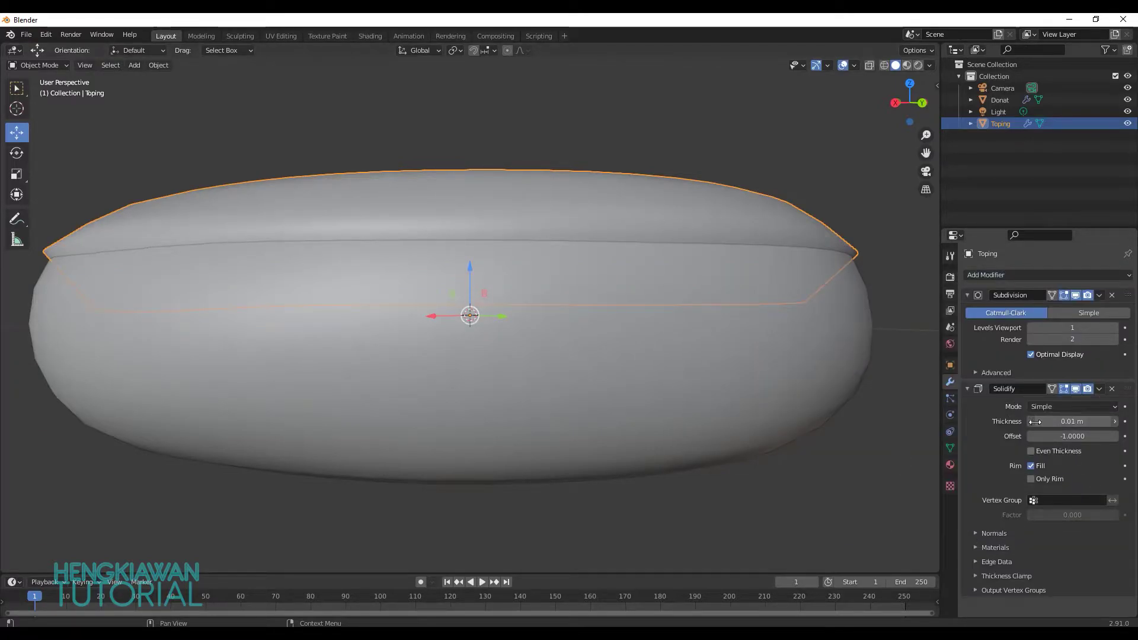
pyautogui.moveTo(1073, 421)
pyautogui.mouseDown()
pyautogui.moveTo(1108, 421)
pyautogui.moveTo(1044, 421)
pyautogui.moveTo(1109, 436)
pyautogui.mouseUp()
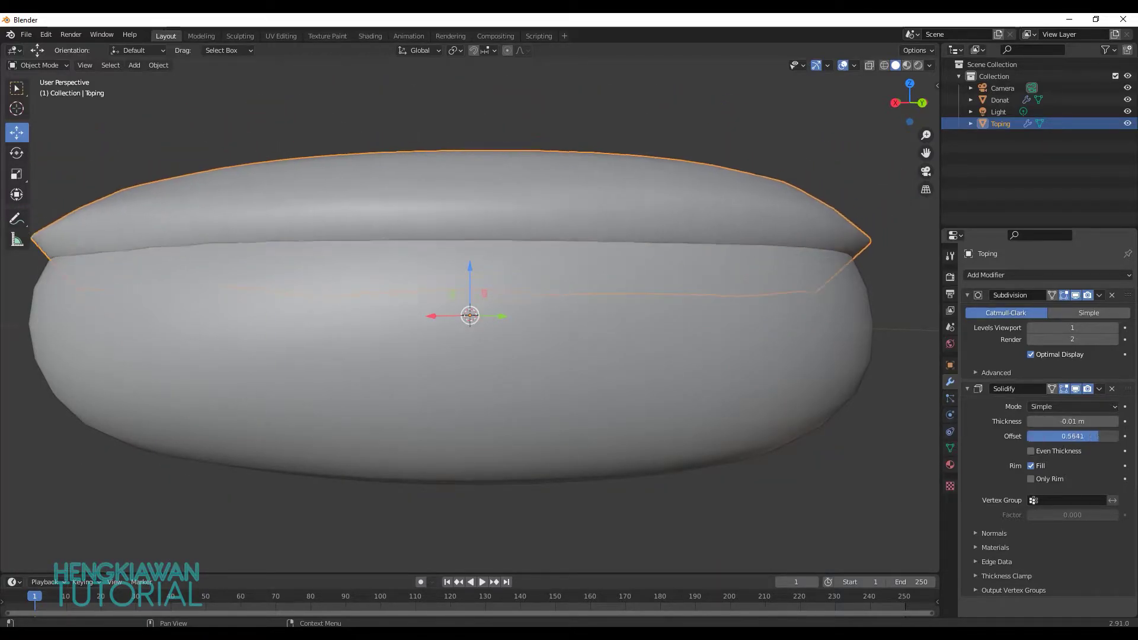
# Step: Try Solidify thicknesses of 0.01, 0.001 and 0.002 m on Toping
pyautogui.click(1055, 421)
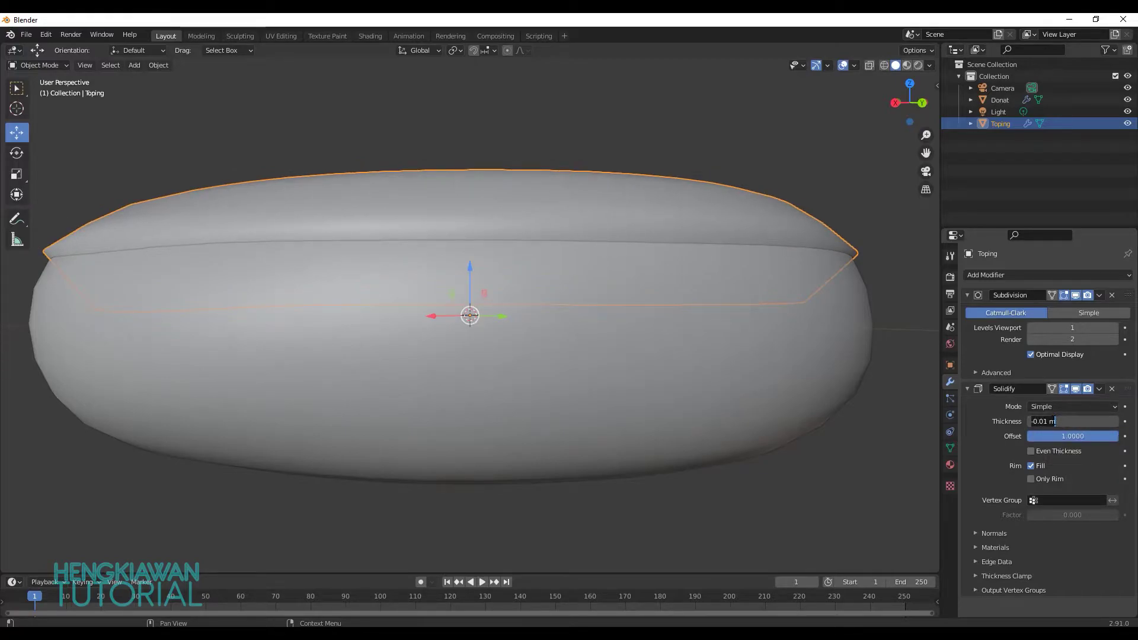
pyautogui.press('BackSpace')
pyautogui.press('BackSpace')
pyautogui.press('BackSpace')
pyautogui.press('Return')
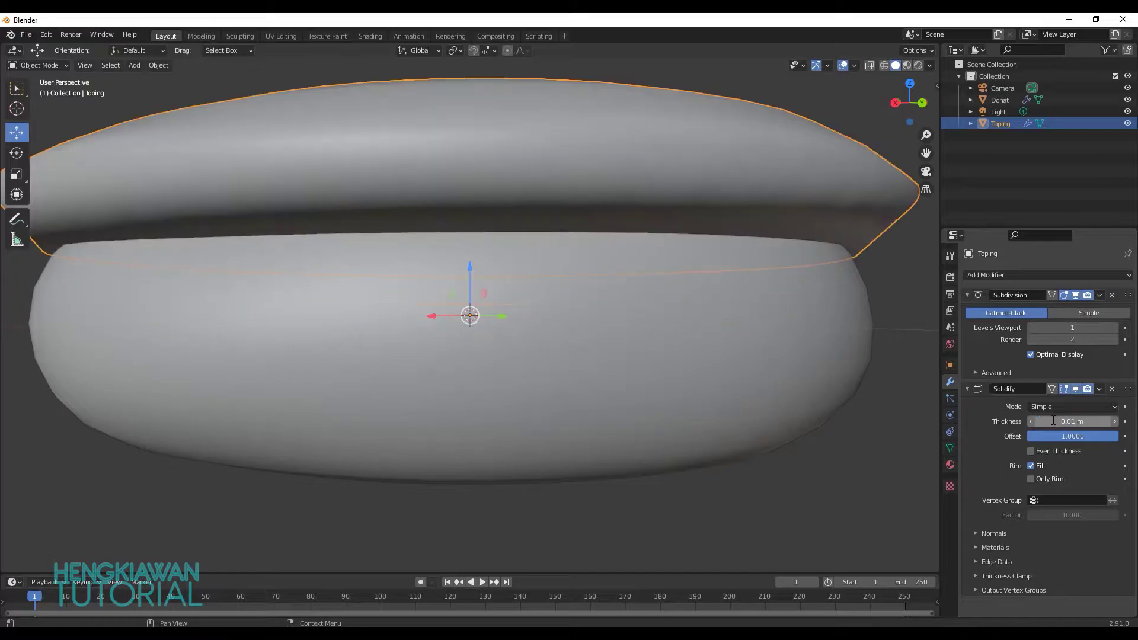
pyautogui.click(1054, 421)
pyautogui.write('0')
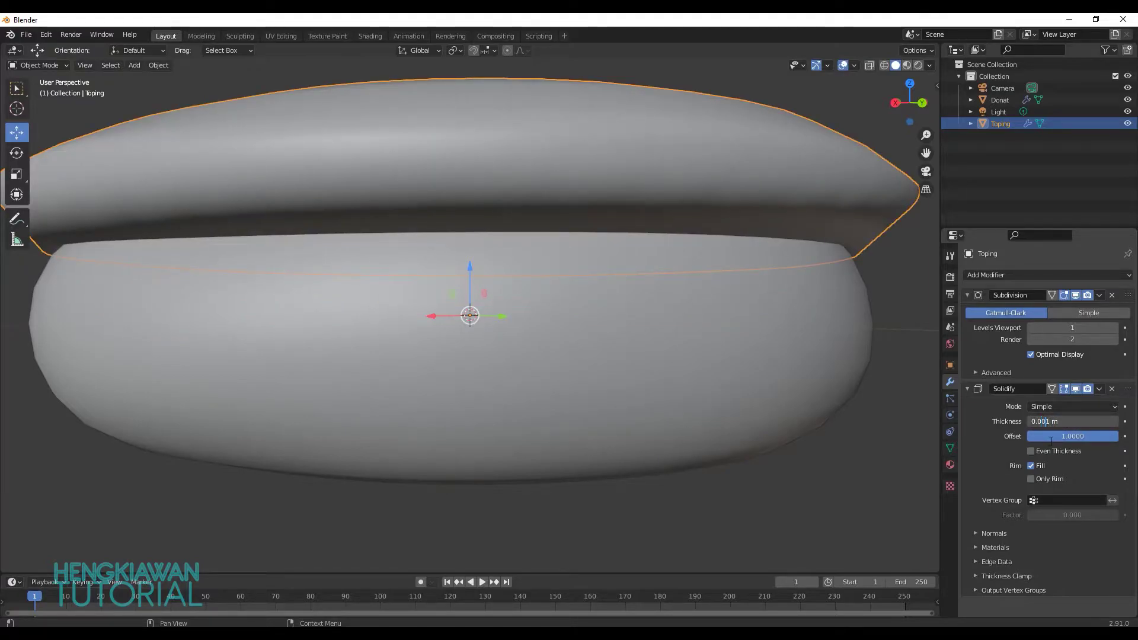
pyautogui.press('Return')
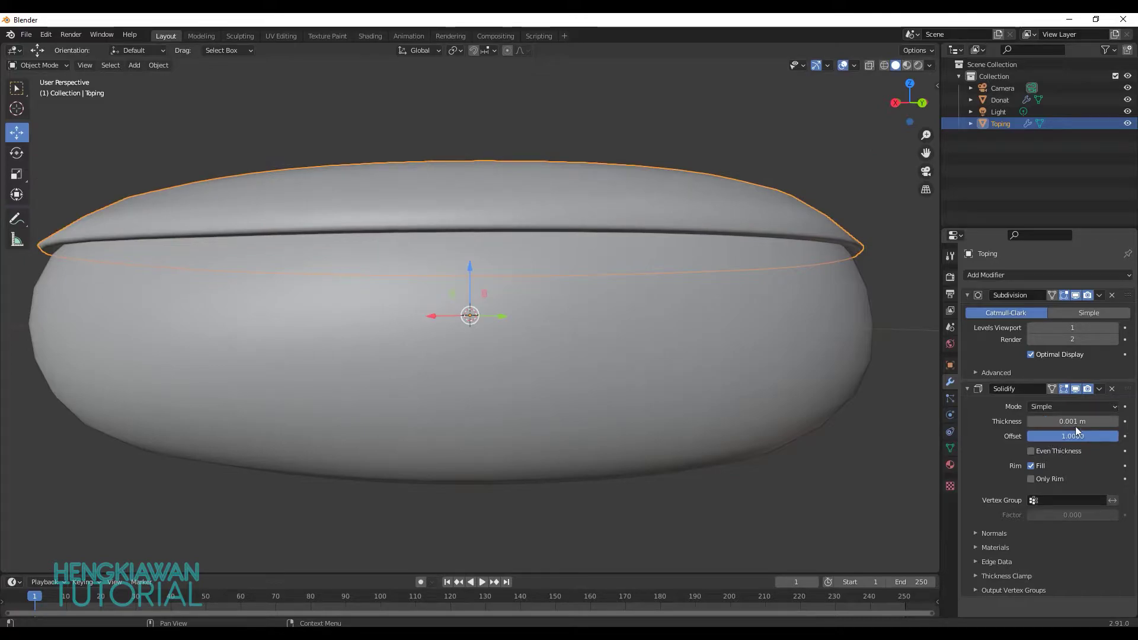
pyautogui.click(1069, 421)
pyautogui.click(1049, 421)
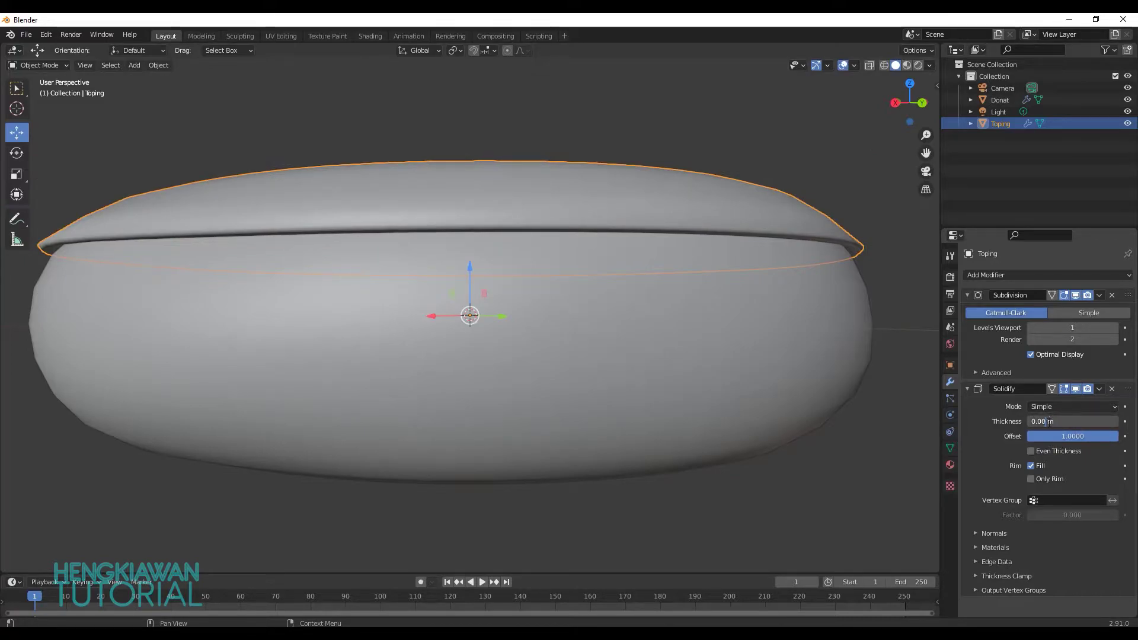
pyautogui.write('2')
pyautogui.press('Return')
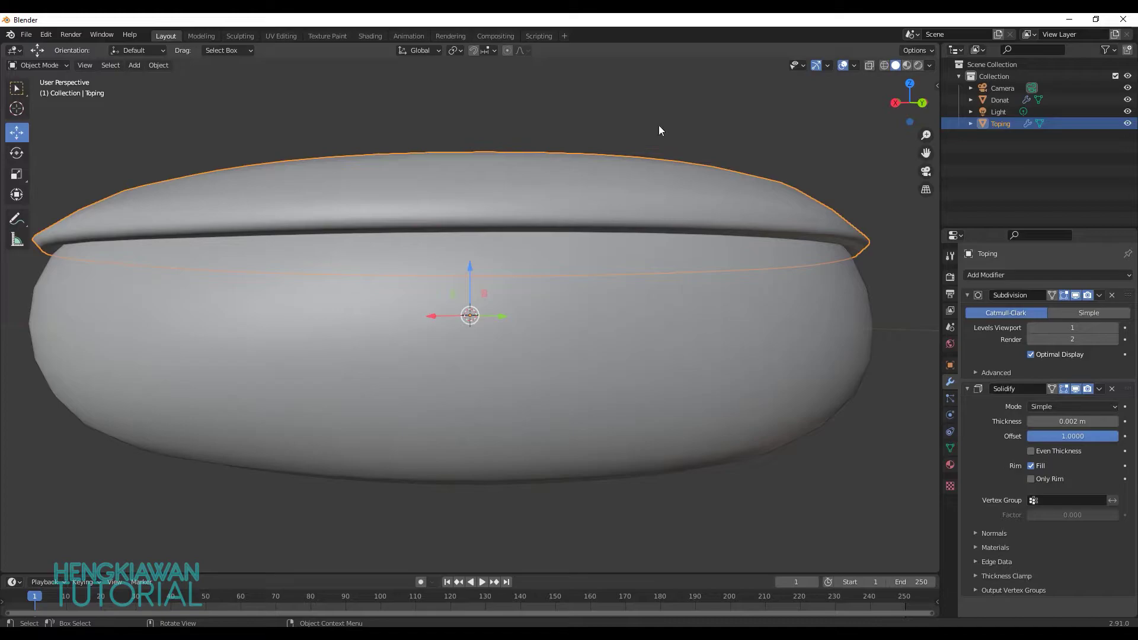
# Step: Deselect Toping and inspect the 0.002 m shell from above and the side
pyautogui.click(659, 125)
pyautogui.moveTo(714, 198)
pyautogui.mouseDown(button='middle')
pyautogui.moveTo(721, 280)
pyautogui.moveTo(663, 362)
pyautogui.mouseUp(button='middle')
pyautogui.scroll(-4, 703, 228)
pyautogui.scroll(2, 731, 325)
pyautogui.moveTo(731, 324); pyautogui.dragTo(706, 296, button='middle')
pyautogui.scroll(3, 706, 297)
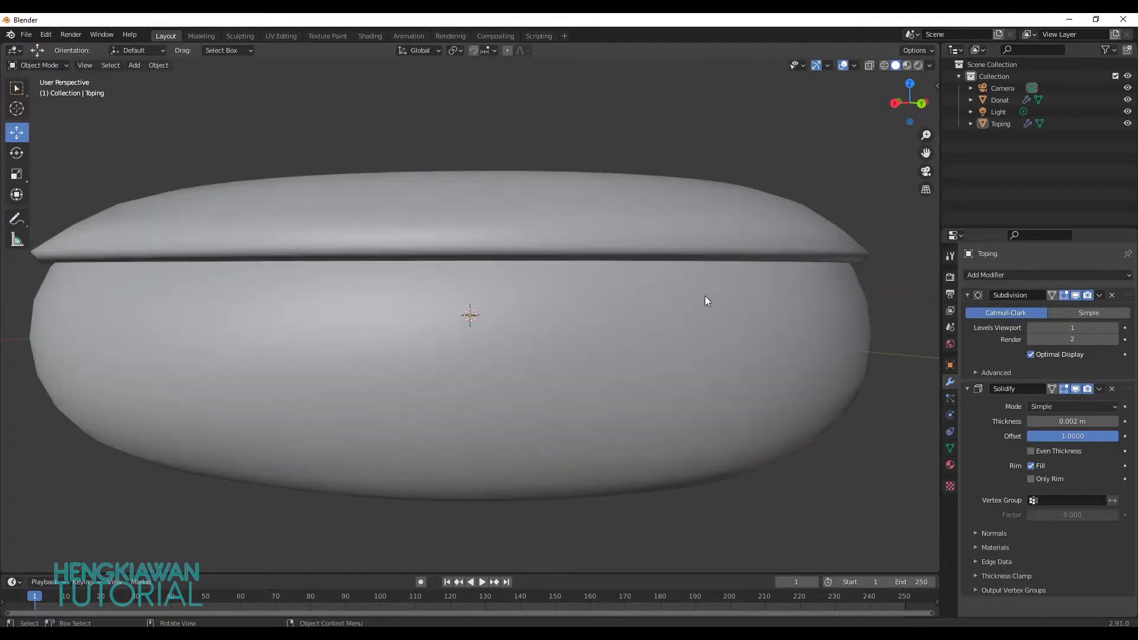
# Step: Set the Solidify thickness to 0.0015 m and check the result from several angles
pyautogui.click(819, 255)
pyautogui.doubleClick(1057, 421)
pyautogui.click(1051, 424)
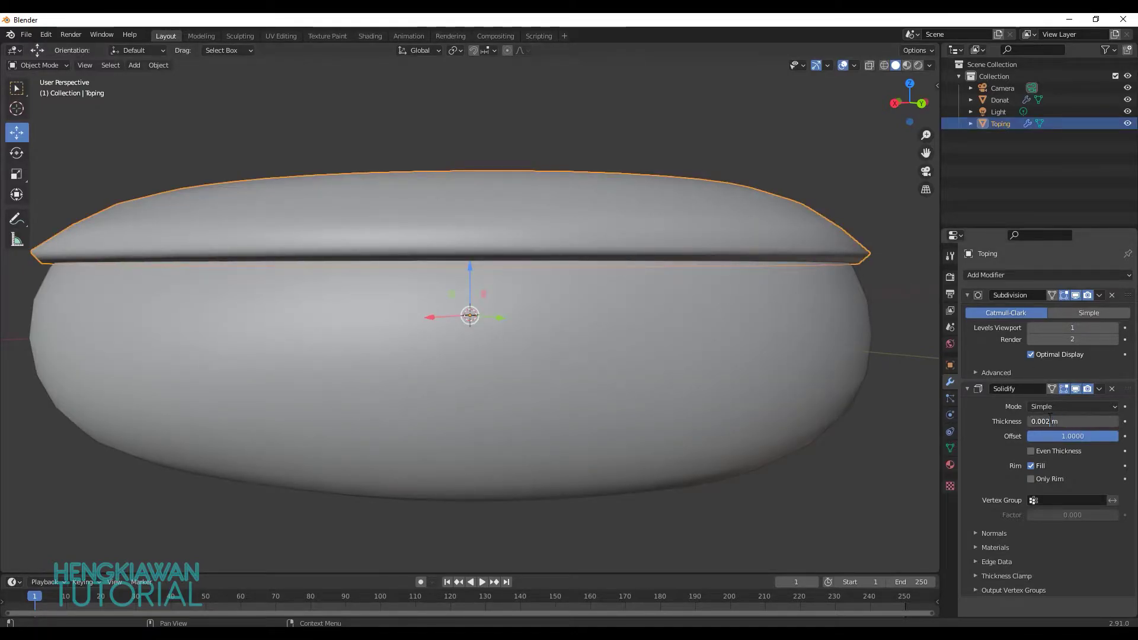
pyautogui.write('15')
pyautogui.press('Return')
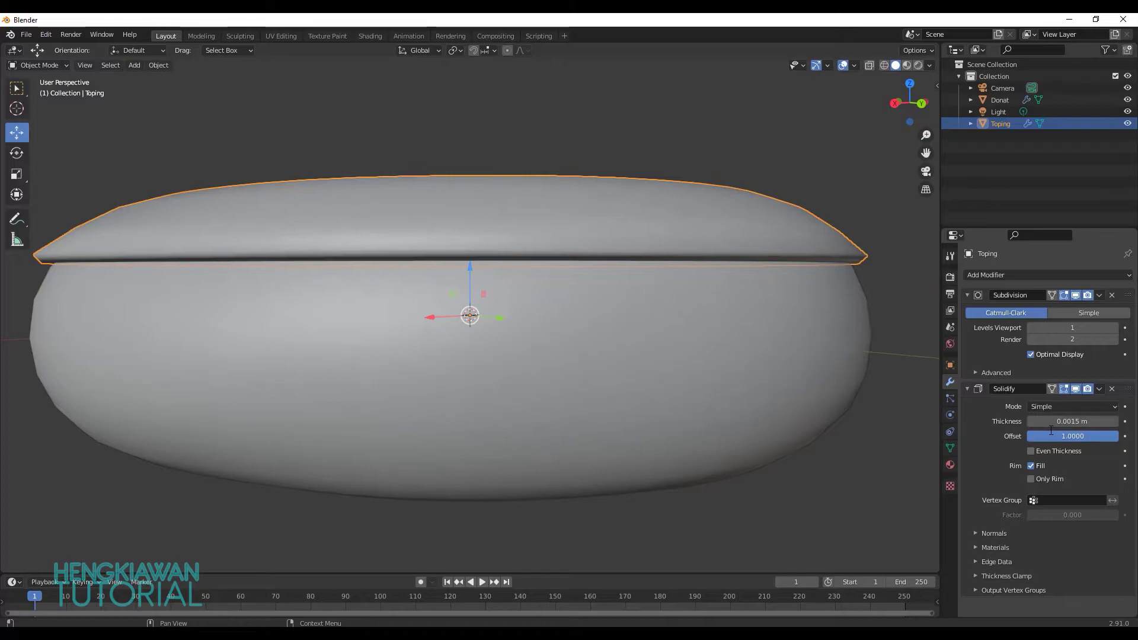
pyautogui.click(734, 172)
pyautogui.scroll(-3, 735, 169)
pyautogui.moveTo(749, 169)
pyautogui.mouseDown(button='middle')
pyautogui.moveTo(734, 207)
pyautogui.moveTo(754, 188)
pyautogui.mouseUp(button='middle')
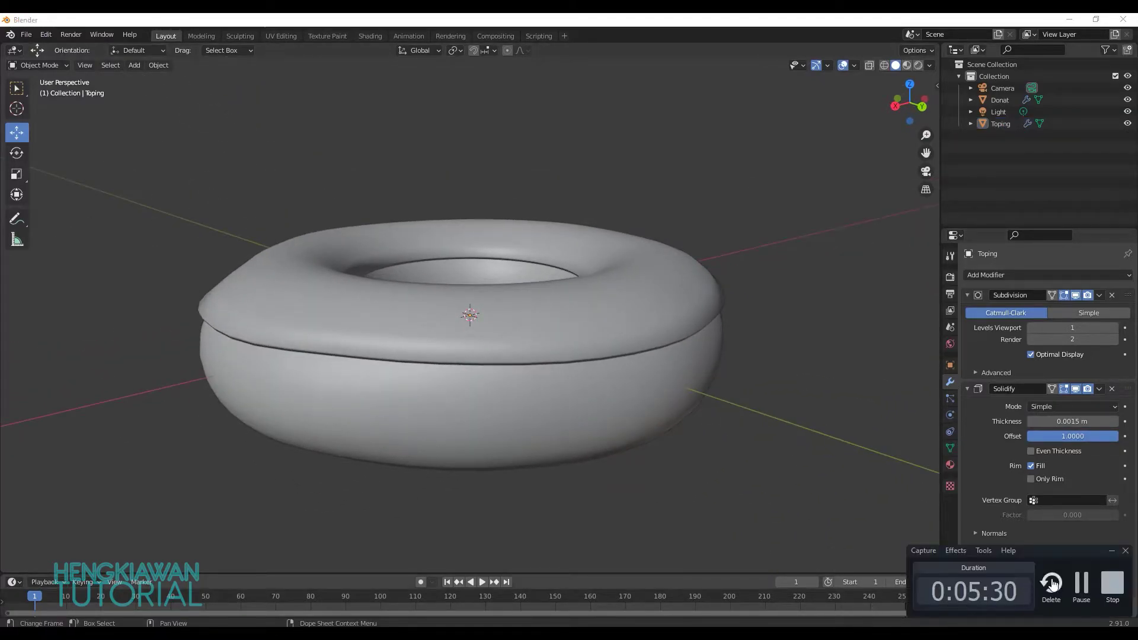
pyautogui.scroll(3, 833, 358)
pyautogui.moveTo(834, 358); pyautogui.dragTo(823, 344, button='middle')
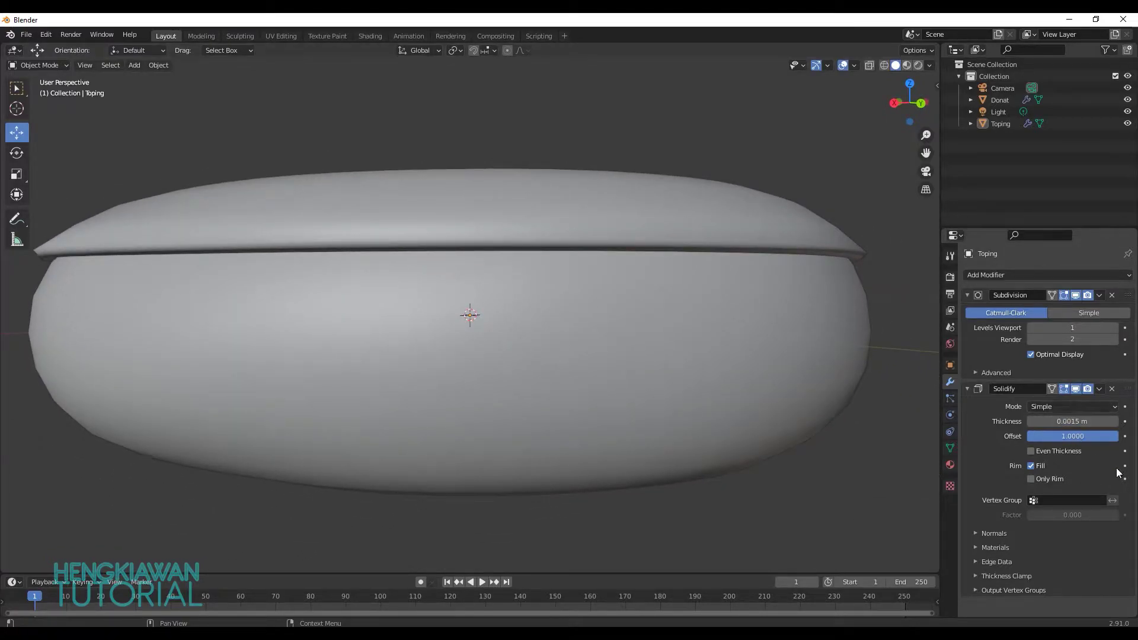
# Step: Move Toping's Solidify modifier to first, above Subdivision, so the shell edges round off
pyautogui.click(1101, 388)
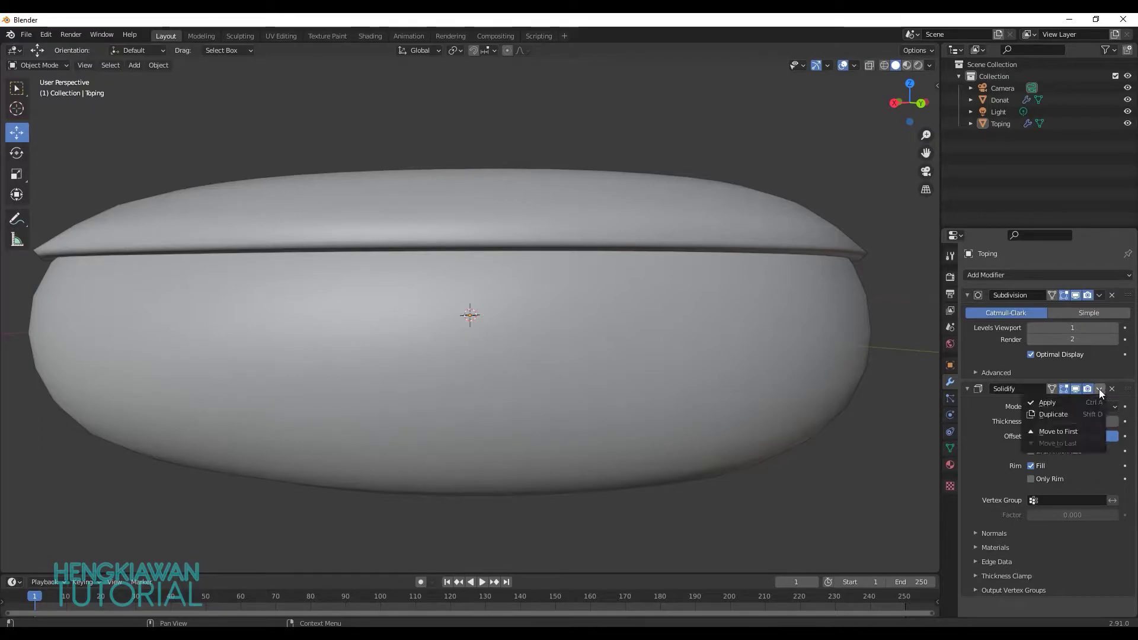
pyautogui.click(1075, 432)
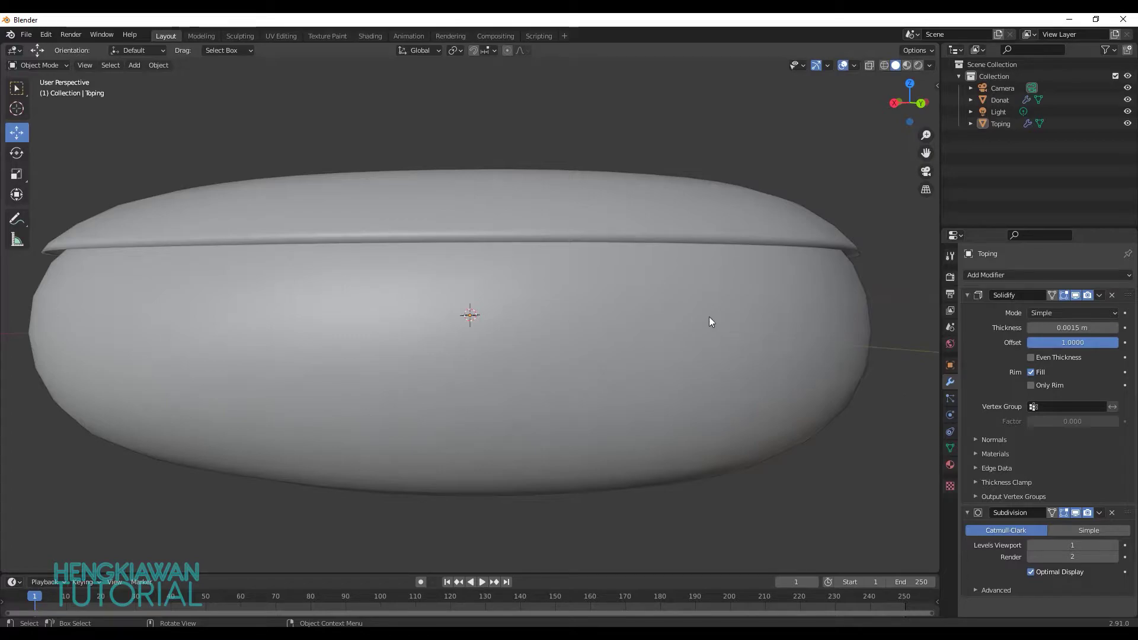
pyautogui.moveTo(768, 330); pyautogui.dragTo(784, 362, button='middle')
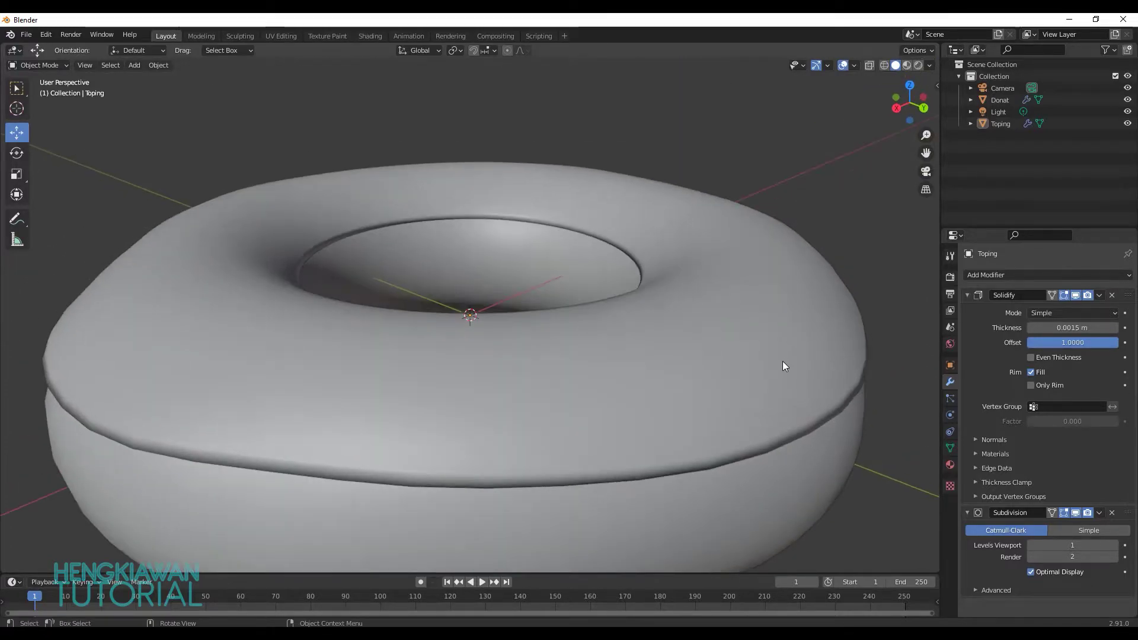
pyautogui.scroll(-5, 783, 361)
pyautogui.moveTo(712, 407); pyautogui.dragTo(649, 482, button='middle')
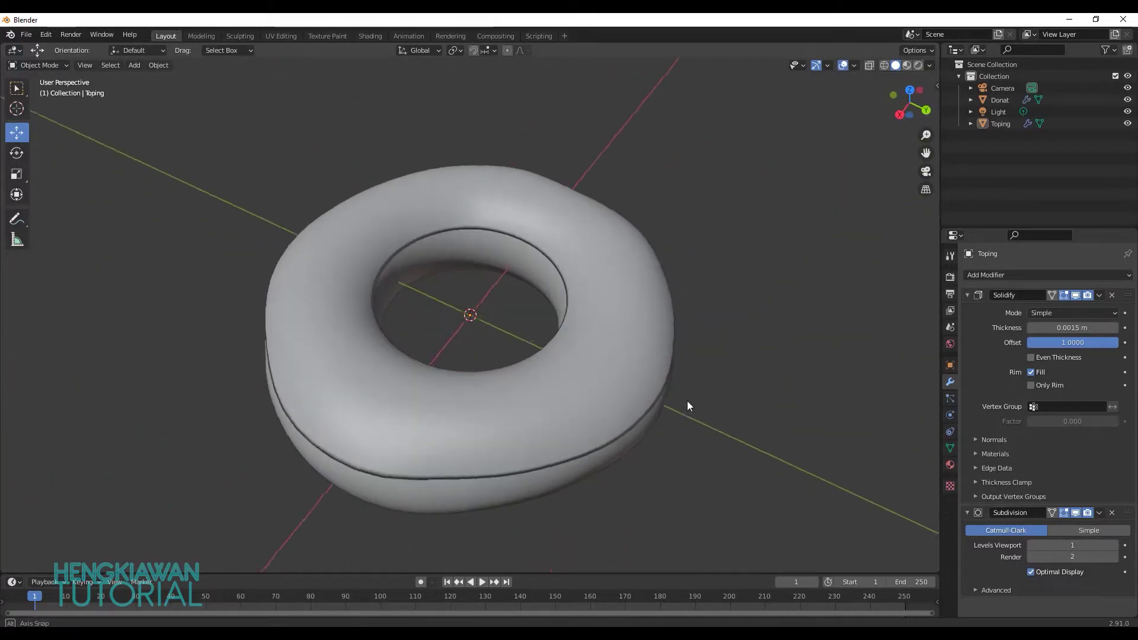
pyautogui.moveTo(734, 322); pyautogui.dragTo(734, 337, button='middle')
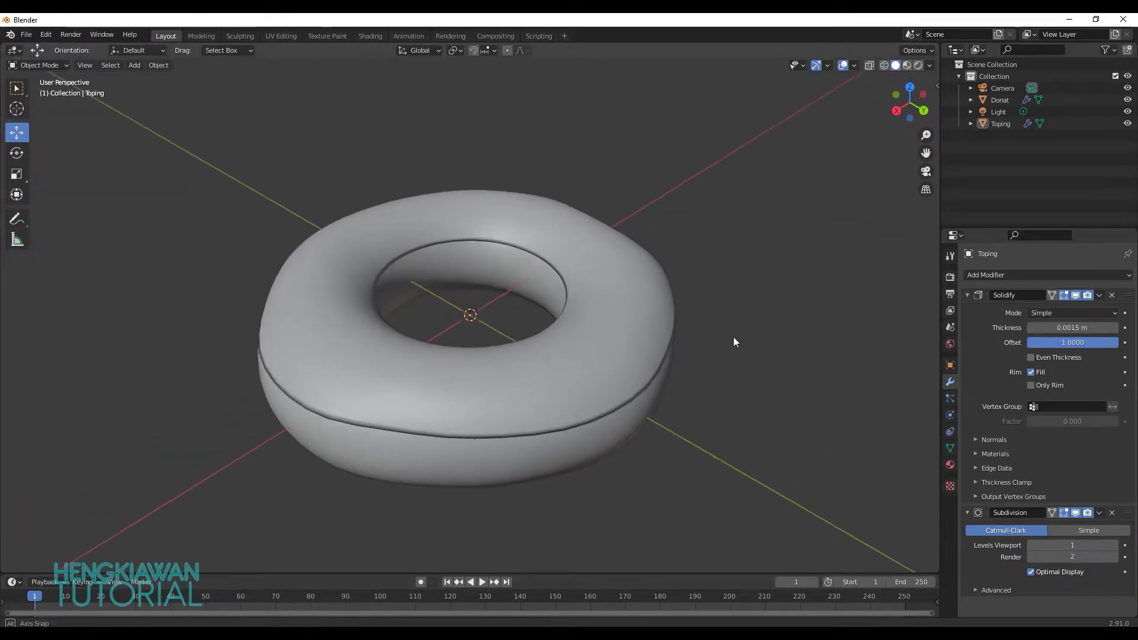
pyautogui.click(592, 350)
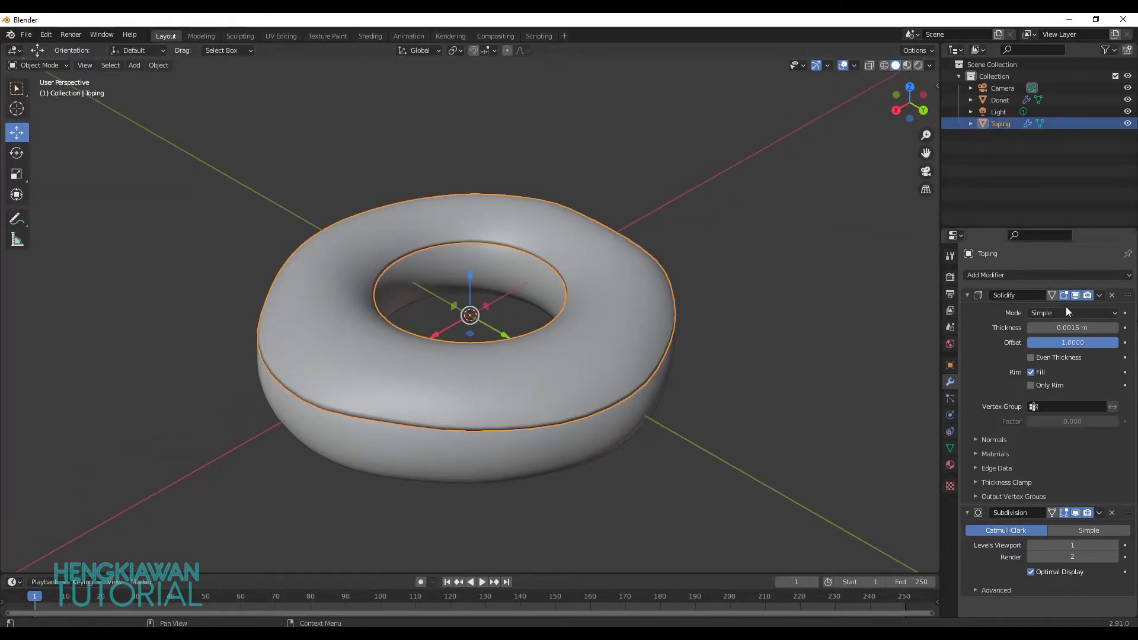
# Step: Put Toping in Edit Mode with vertex selection and select the whole mesh
pyautogui.press('Tab')
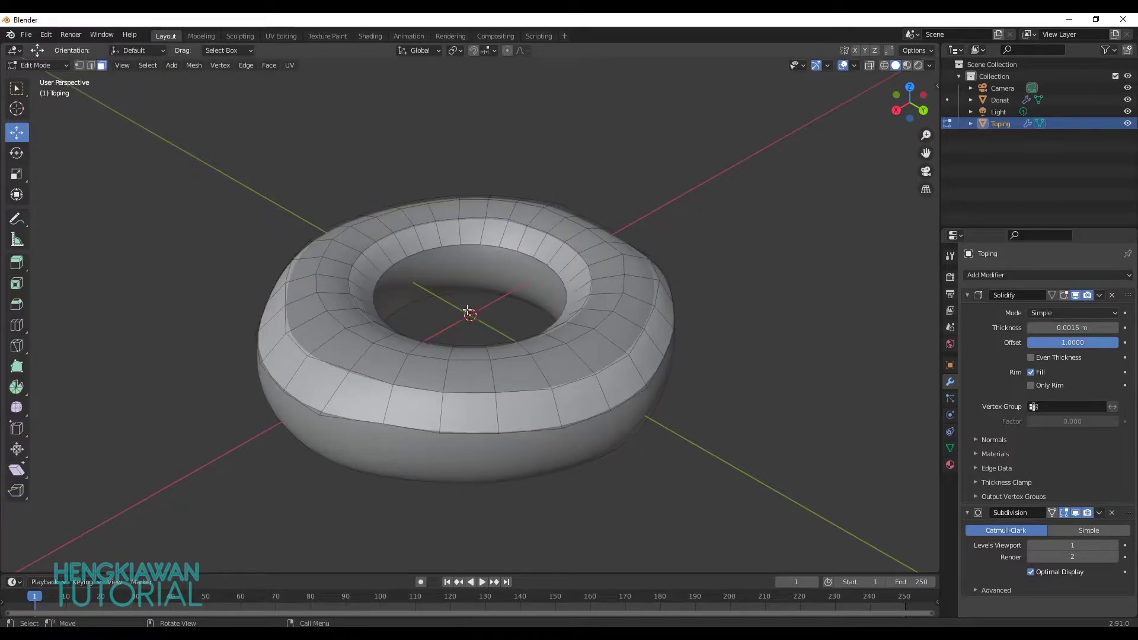
pyautogui.press('Tab')
pyautogui.click(39, 65)
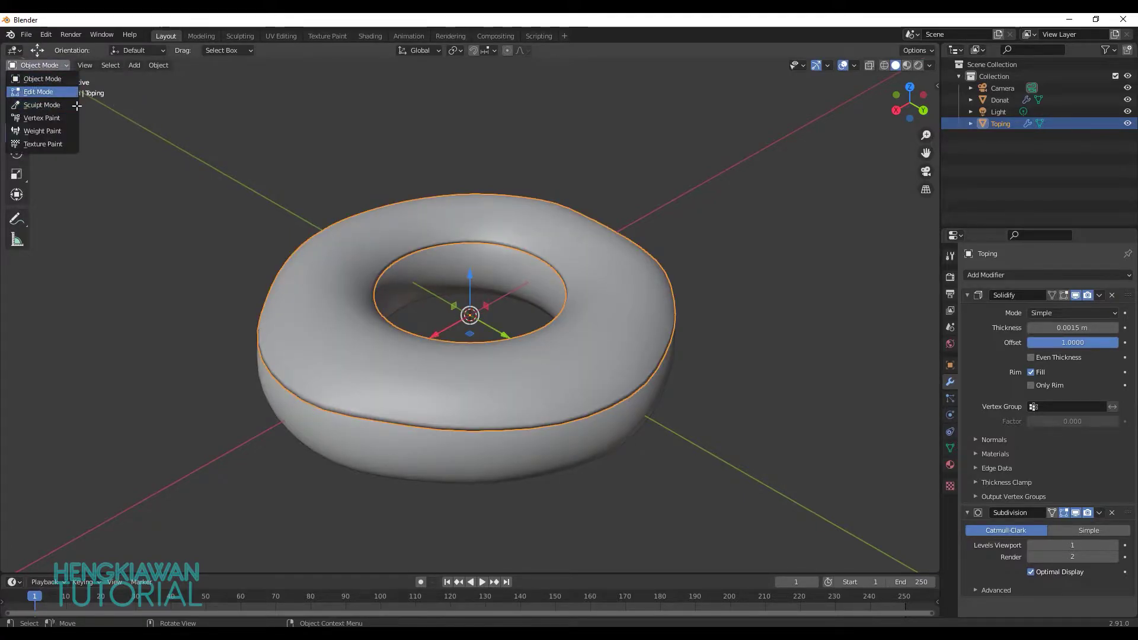
pyautogui.click(38, 92)
pyautogui.moveTo(521, 305)
pyautogui.mouseDown(button='middle')
pyautogui.moveTo(530, 288)
pyautogui.moveTo(520, 292)
pyautogui.mouseUp(button='middle')
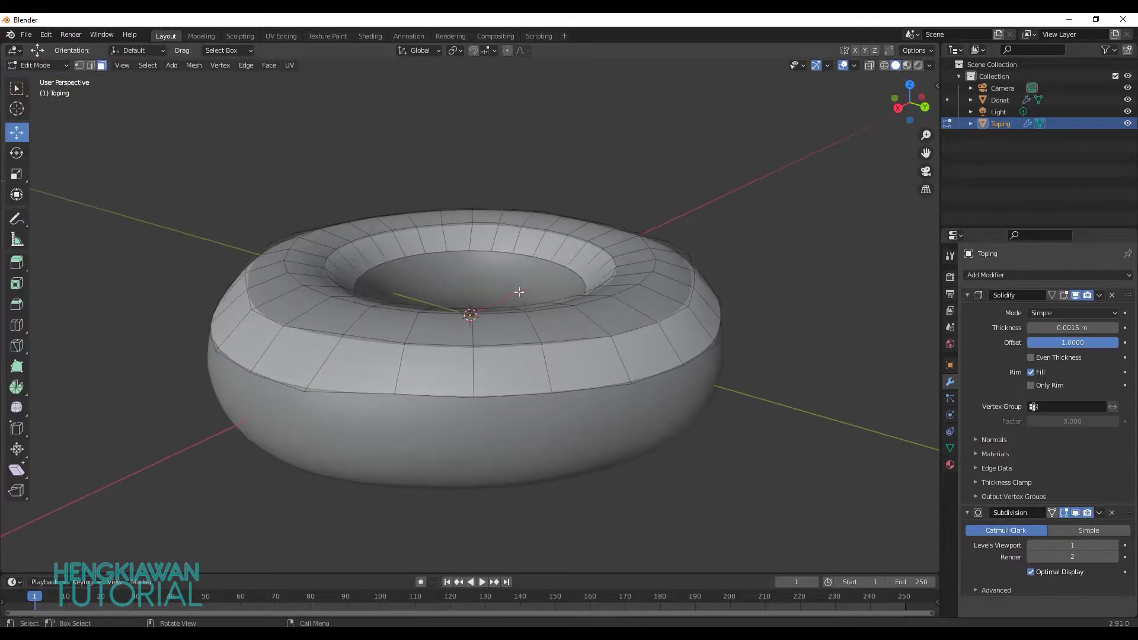
pyautogui.click(82, 67)
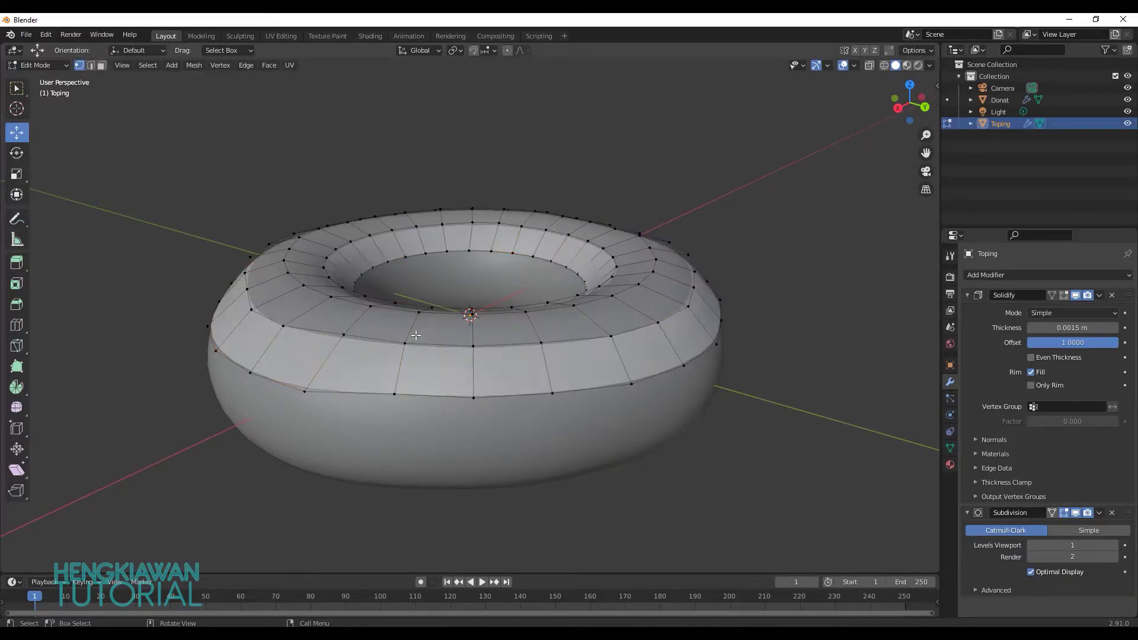
pyautogui.press('a')
pyautogui.hotkey('alt', 'a')
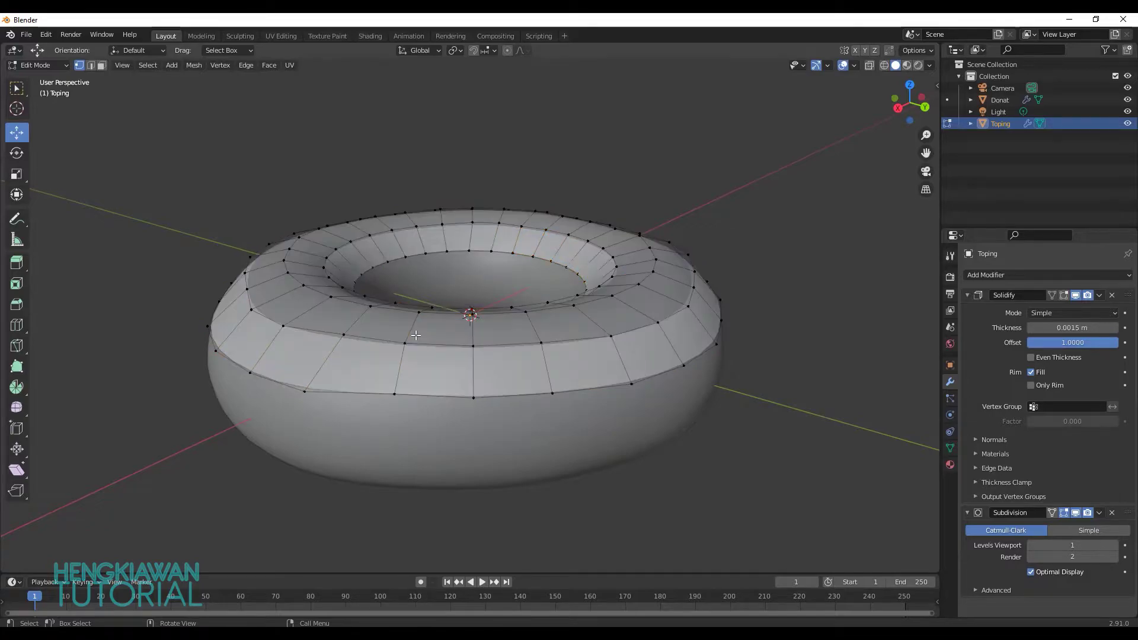
pyautogui.press('a')
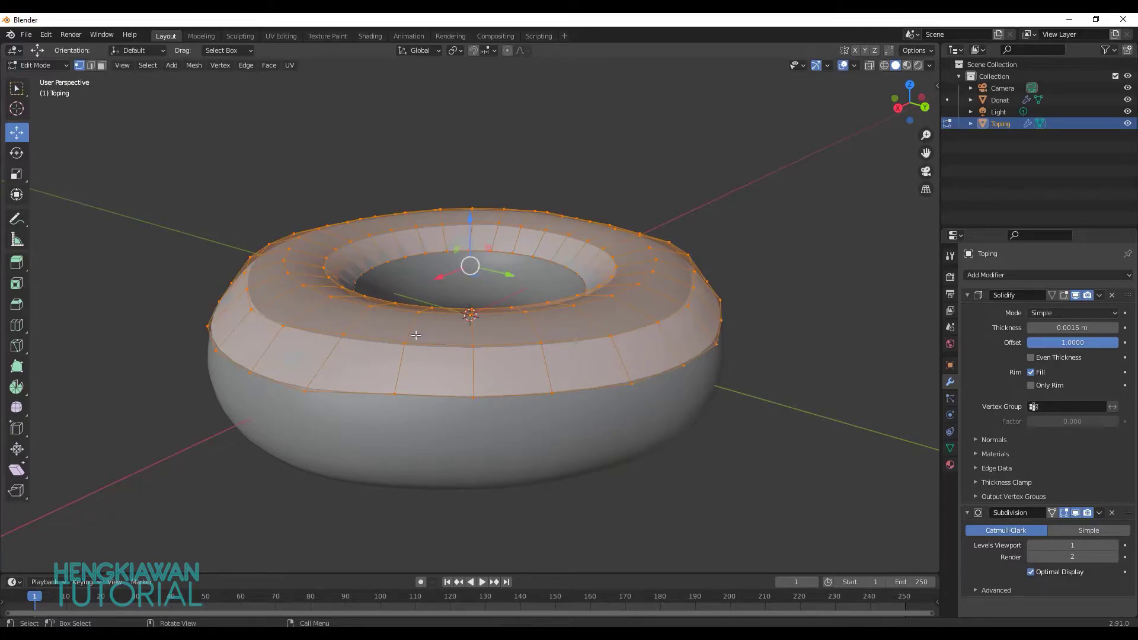
# Step: Subdivide the mesh with 1 cut and smoothness 1, then return to Object Mode
pyautogui.rightClick(416, 335)
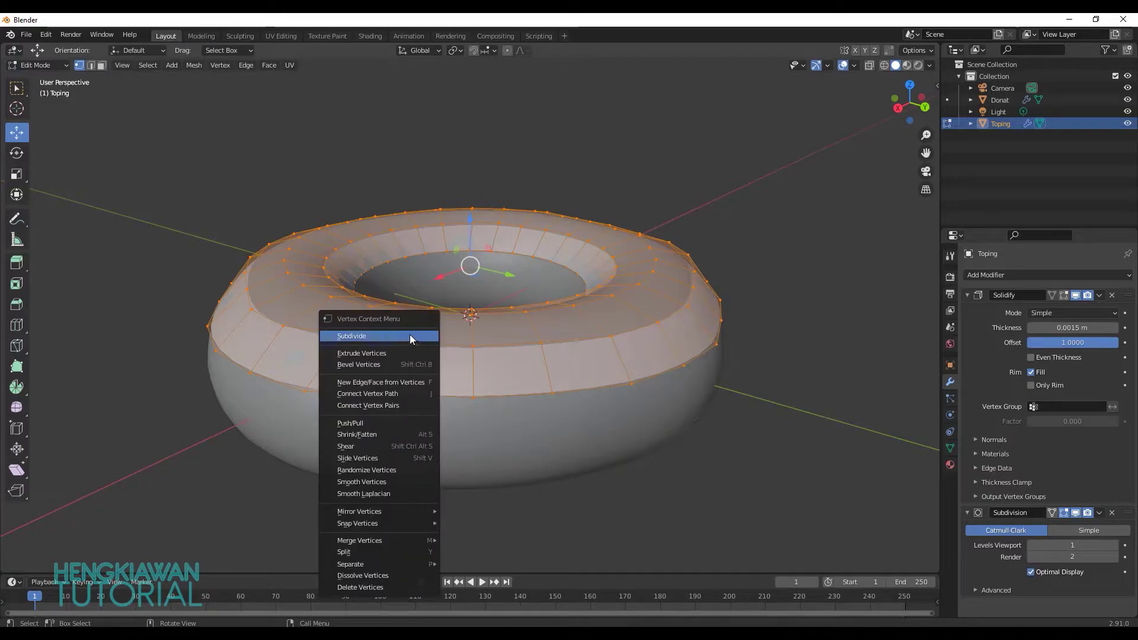
pyautogui.click(410, 334)
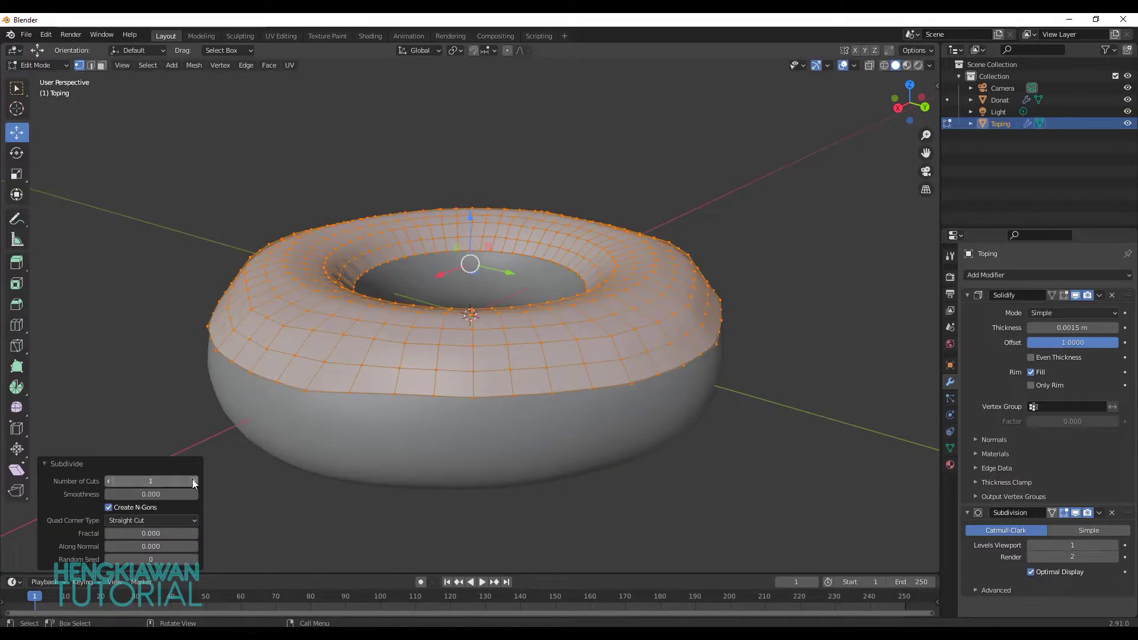
pyautogui.moveTo(157, 479); pyautogui.dragTo(120, 479)
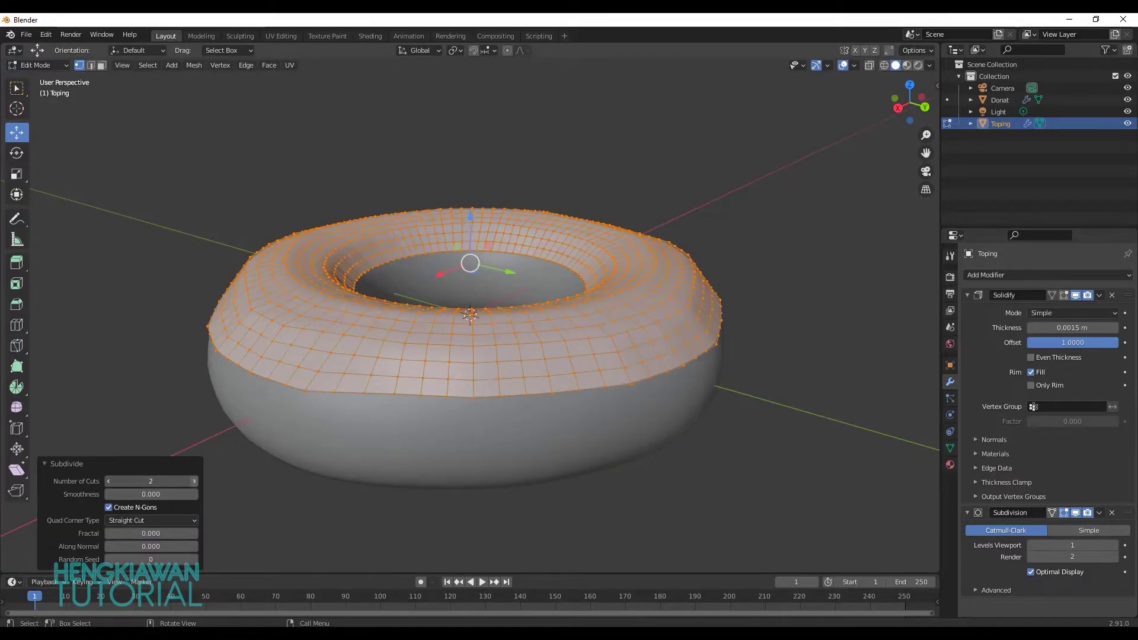
pyautogui.click(109, 480)
pyautogui.click(109, 480)
pyautogui.click(110, 480)
pyautogui.click(152, 494)
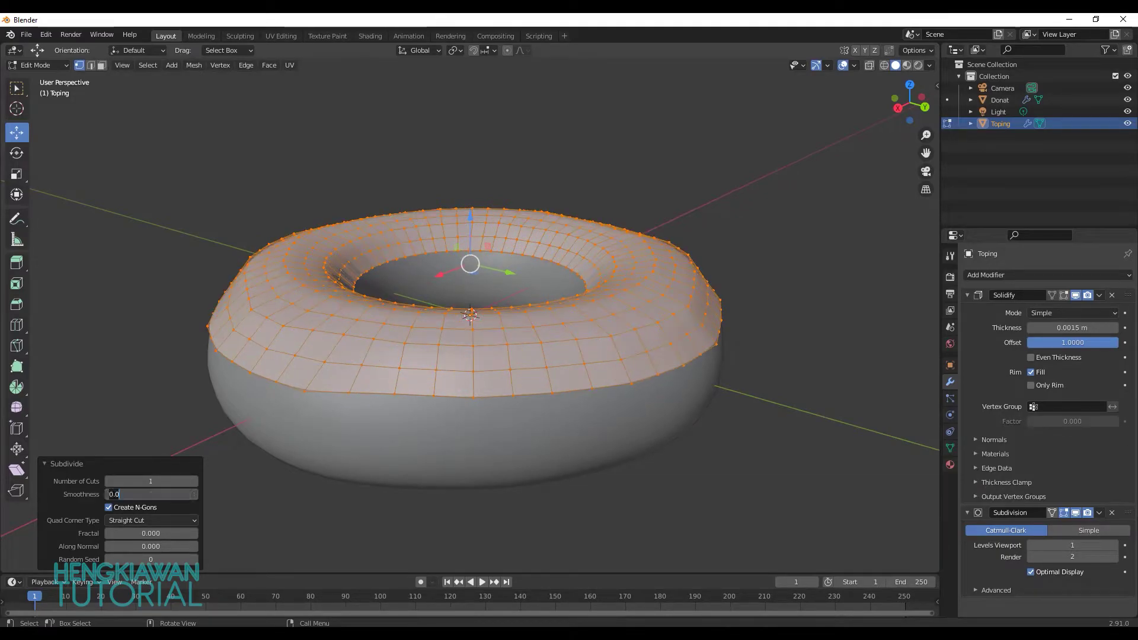
pyautogui.write('1')
pyautogui.press('Return')
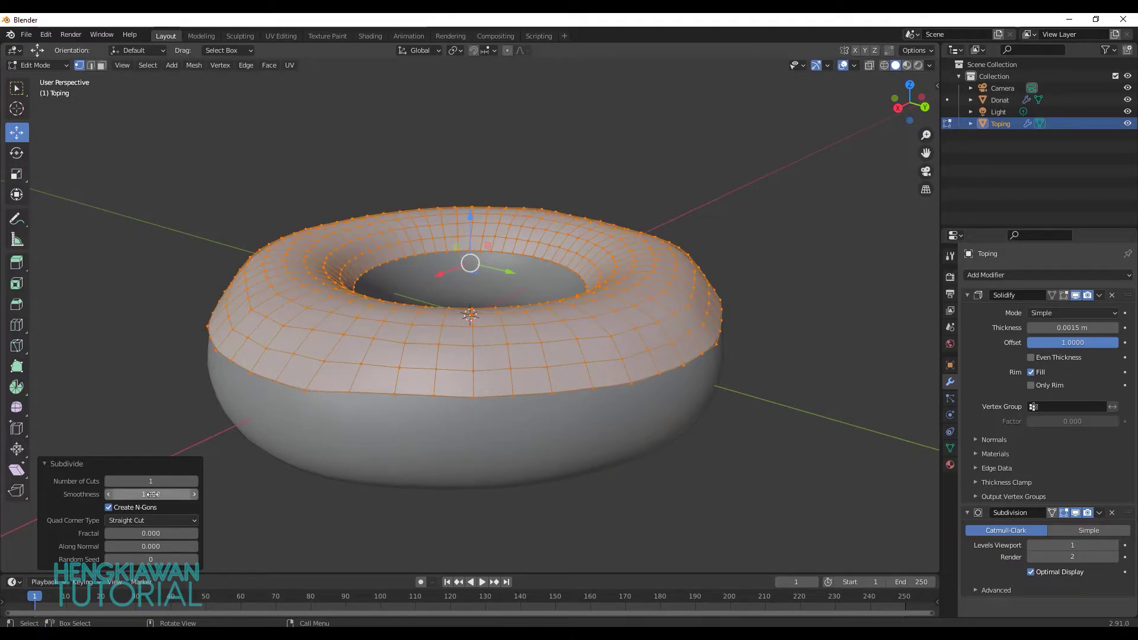
pyautogui.click(49, 64)
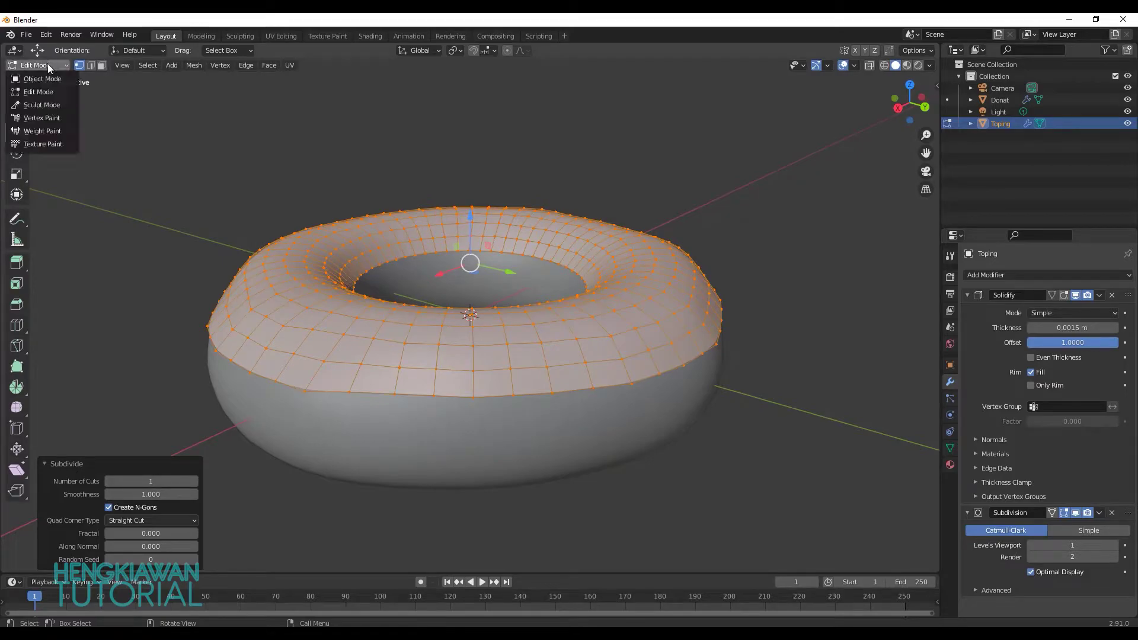
pyautogui.press('Return')
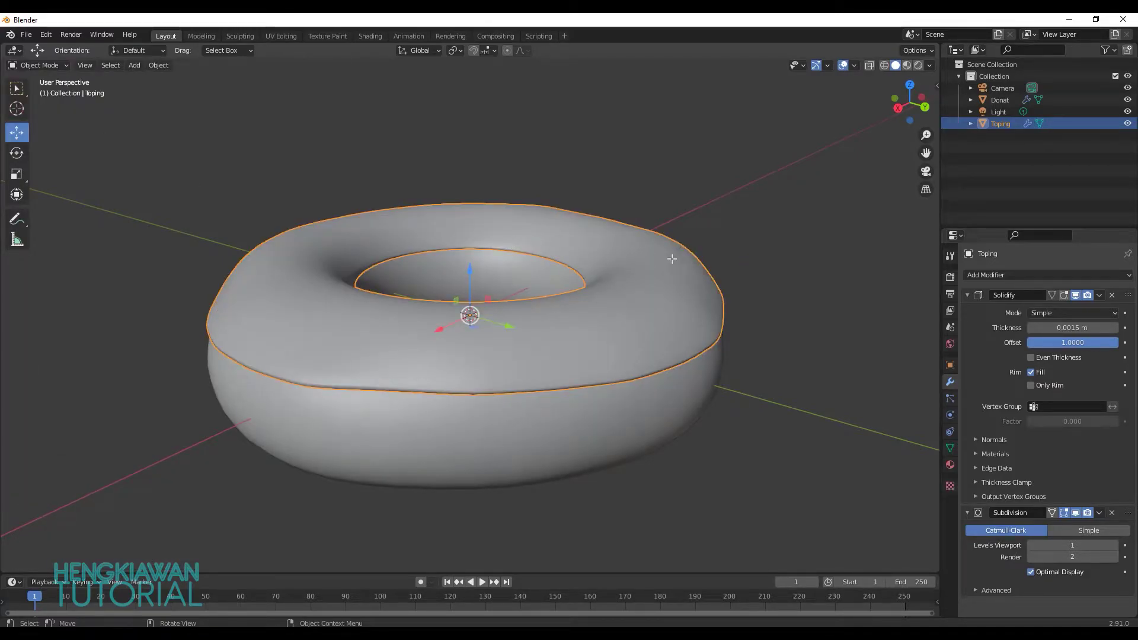
# Step: In Edit Mode, pick a lower-edge vertex and turn on snapping to Face
pyautogui.press('Tab')
pyautogui.moveTo(673, 259); pyautogui.dragTo(609, 297, button='middle')
pyautogui.moveTo(560, 338); pyautogui.dragTo(552, 308, button='middle')
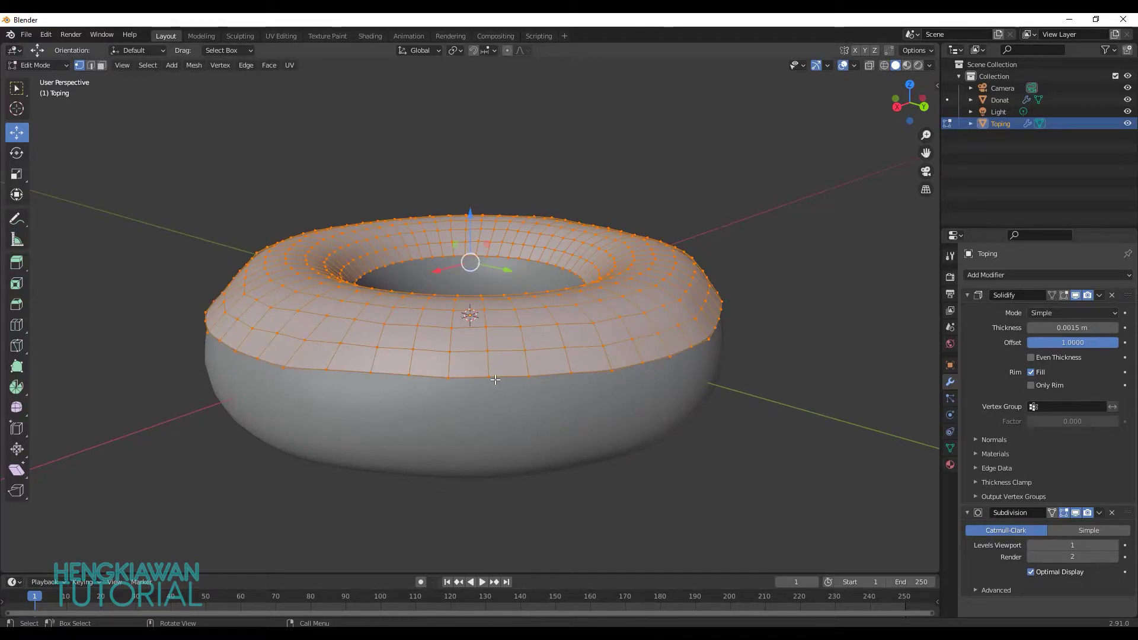
pyautogui.scroll(1, 496, 380)
pyautogui.click(442, 399)
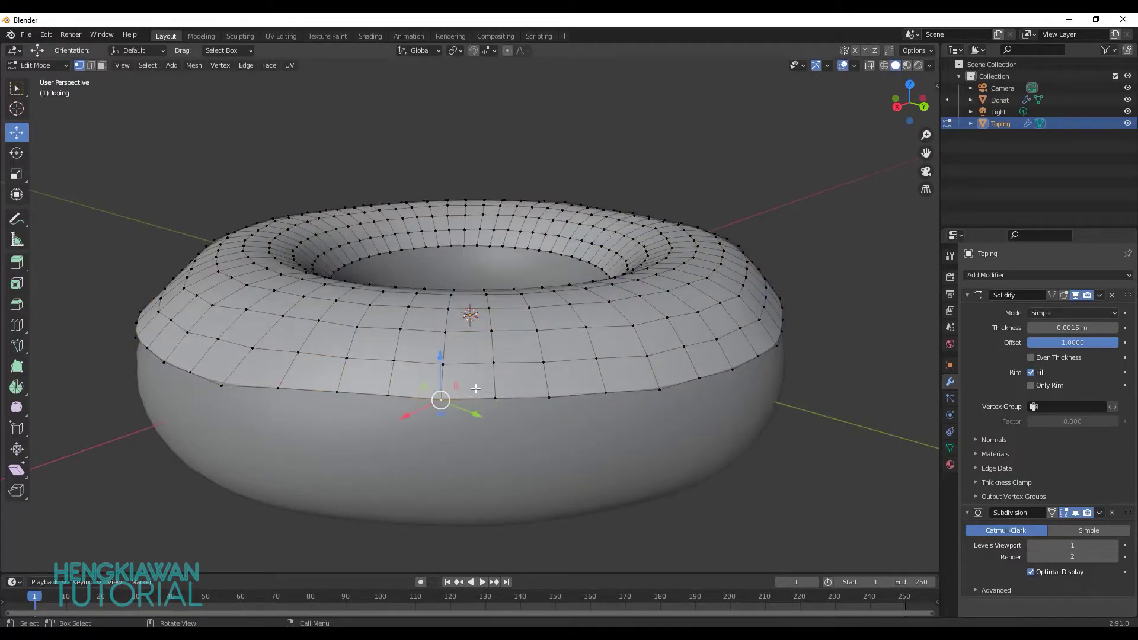
pyautogui.click(475, 48)
pyautogui.click(492, 51)
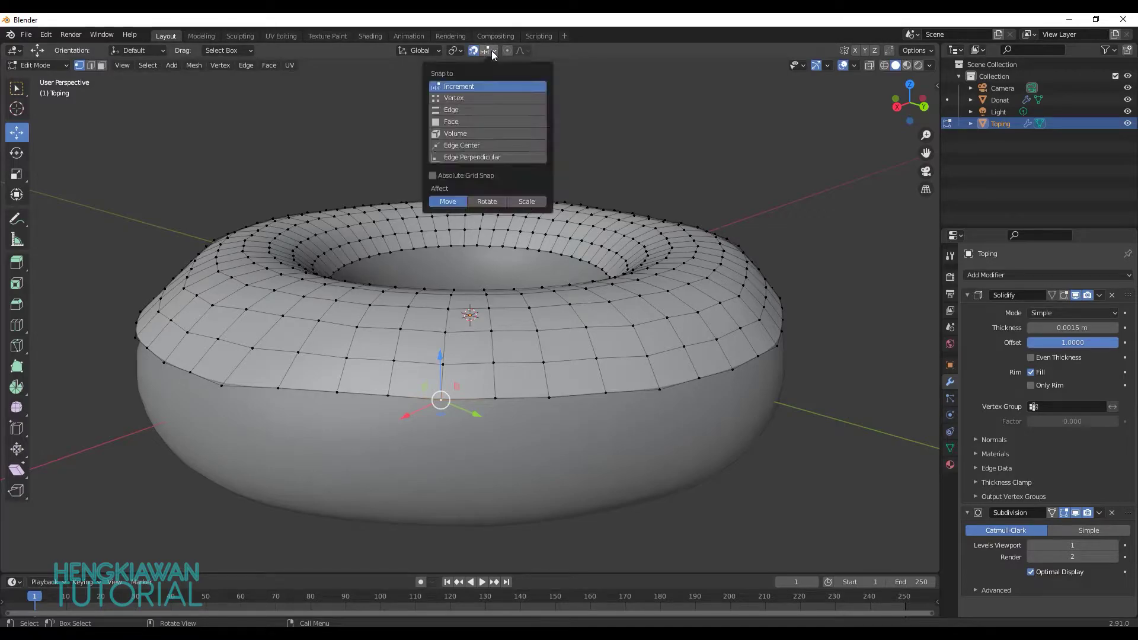
pyautogui.click(456, 121)
# Step: Lower two icing-edge vertices along Z and extend them down into a drip
pyautogui.moveTo(604, 399); pyautogui.dragTo(609, 379, button='middle')
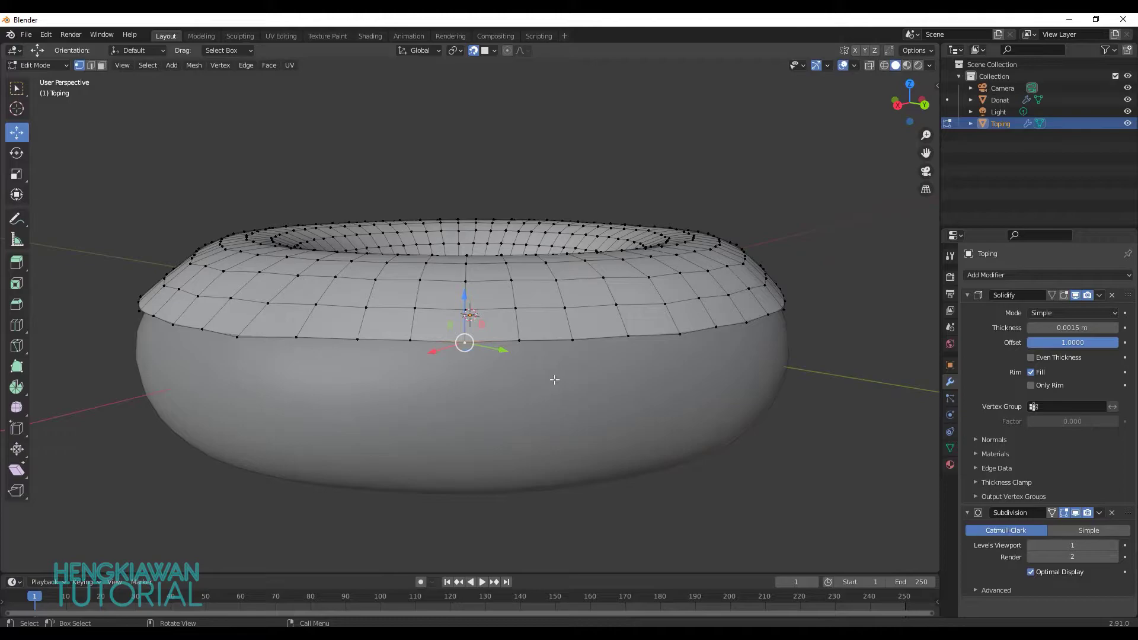
pyautogui.press('g')
pyautogui.press('z')
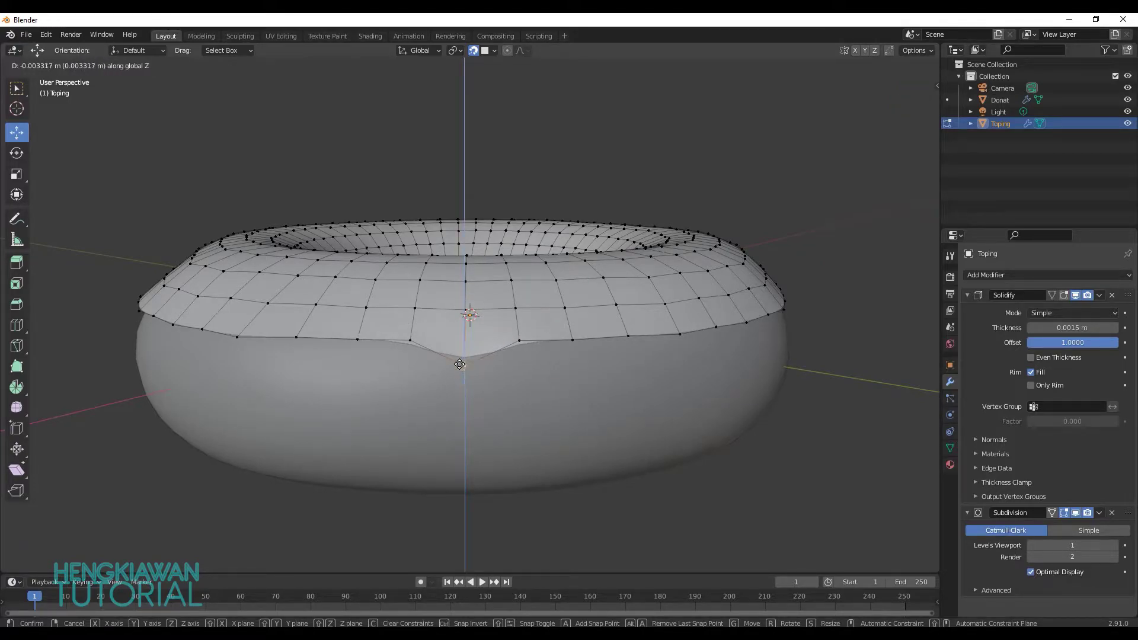
pyautogui.click(460, 364)
pyautogui.moveTo(432, 365)
pyautogui.mouseDown(button='middle')
pyautogui.moveTo(447, 336)
pyautogui.moveTo(526, 364)
pyautogui.mouseUp(button='middle')
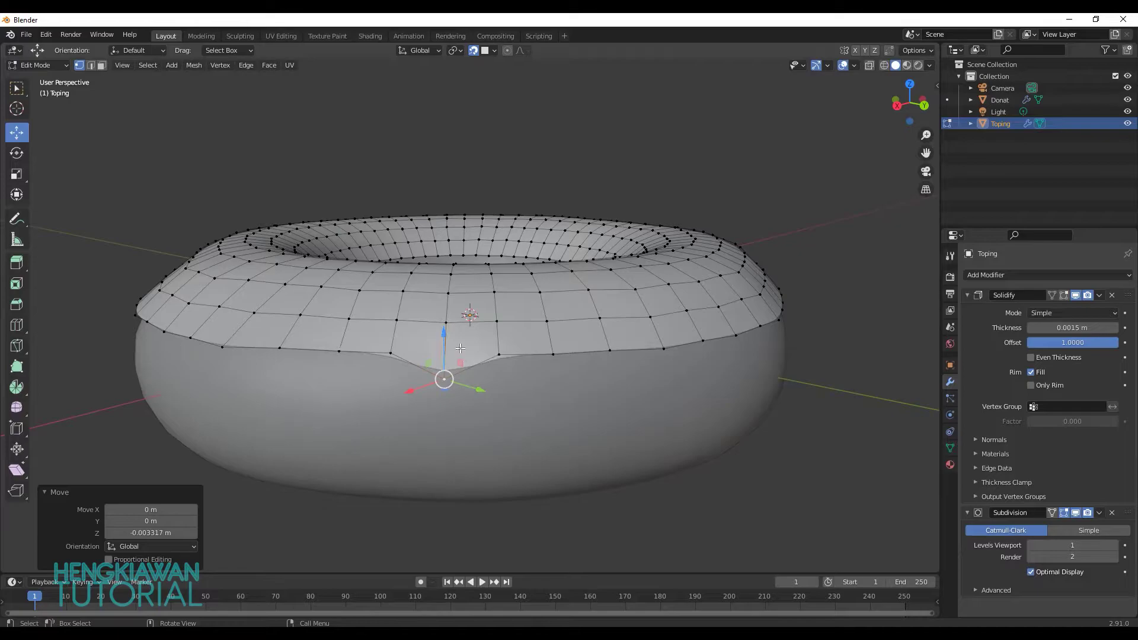
pyautogui.moveTo(442, 331); pyautogui.dragTo(471, 362)
pyautogui.click(497, 354)
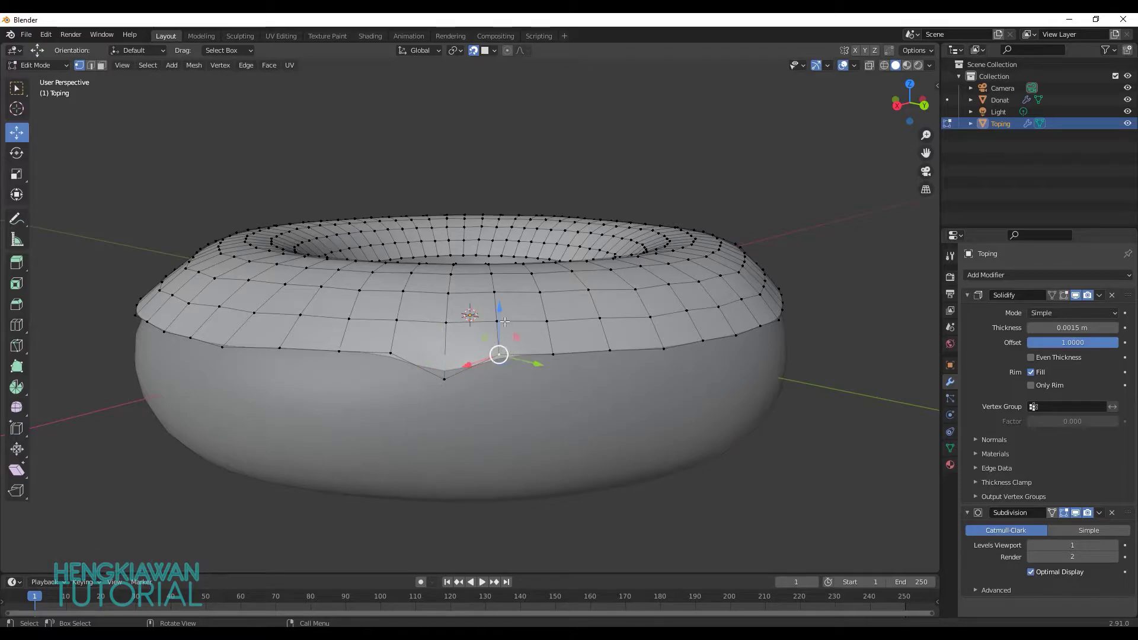
pyautogui.moveTo(500, 313); pyautogui.dragTo(499, 333)
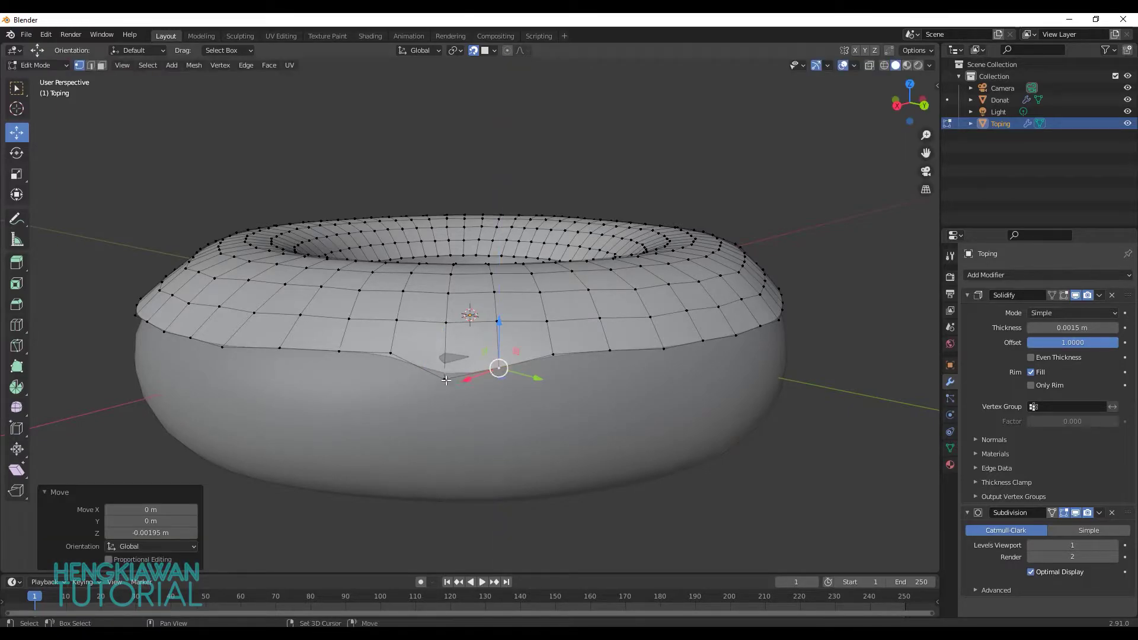
pyautogui.keyDown('shift'); pyautogui.click(444, 378); pyautogui.keyUp('shift')
pyautogui.moveTo(444, 380); pyautogui.dragTo(454, 417)
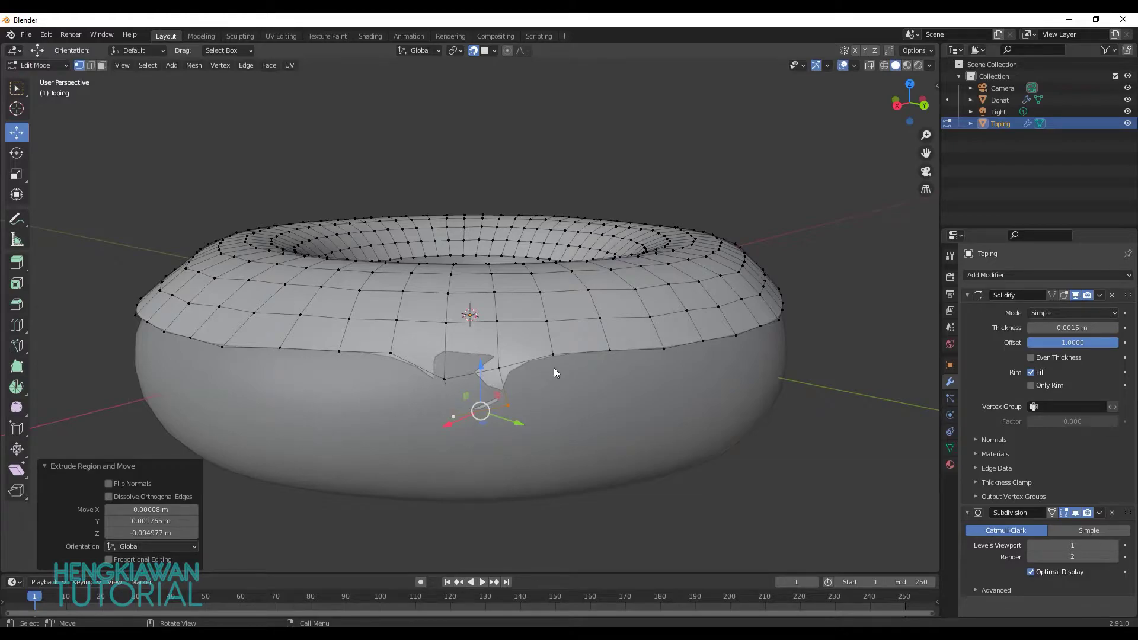
pyautogui.press('Tab')
pyautogui.press('Tab')
pyautogui.press('Tab')
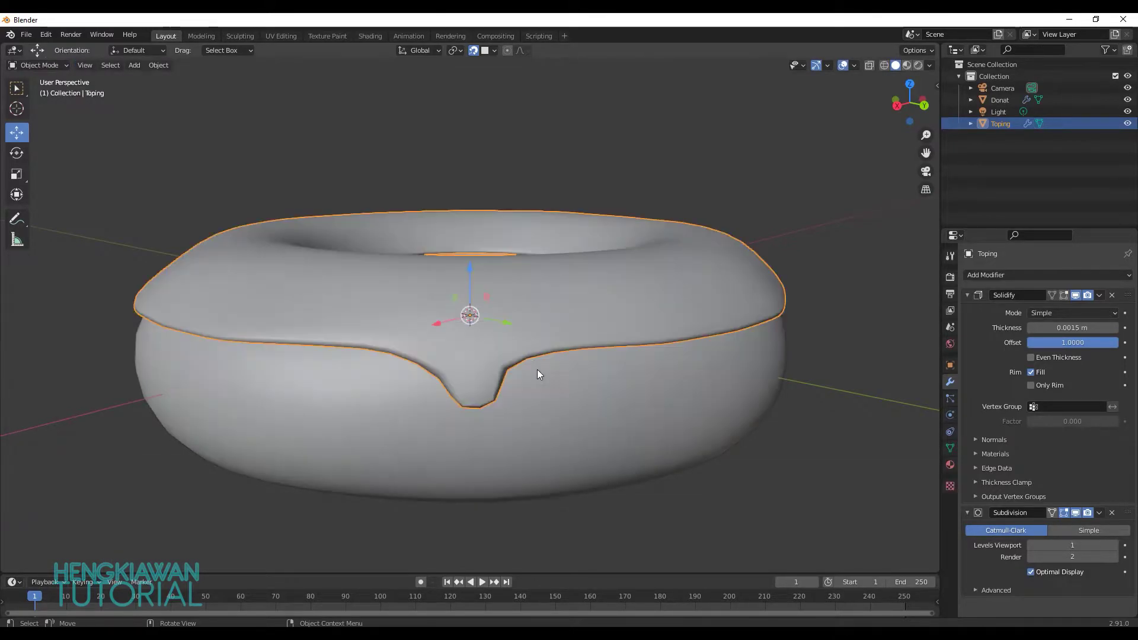
# Step: Look around the donut and select the Toping icing object
pyautogui.rightClick(557, 309)
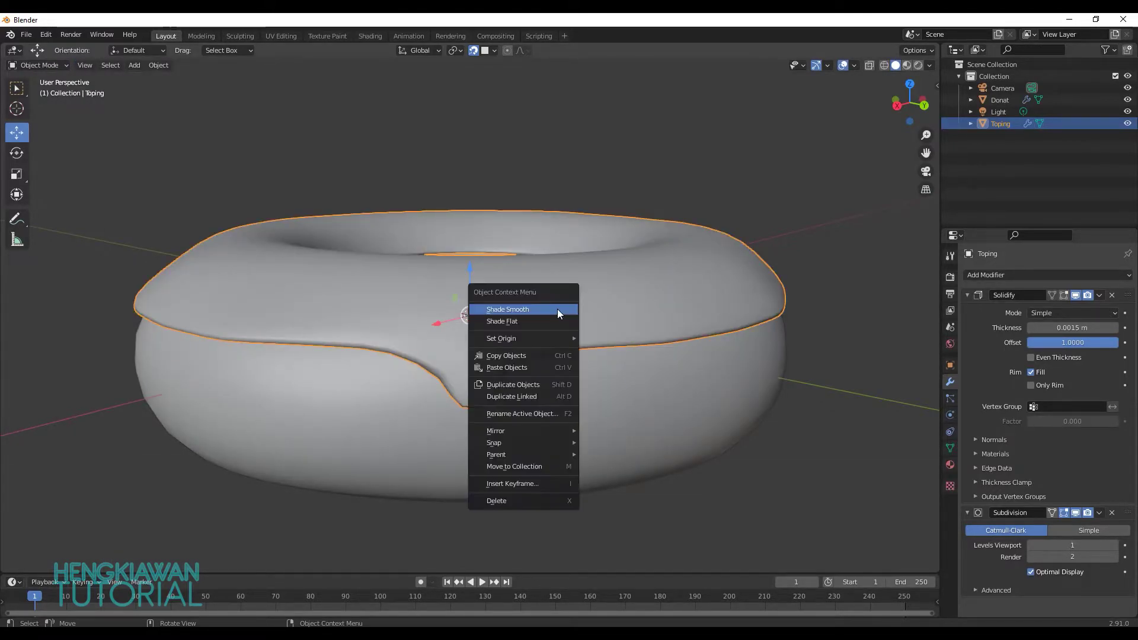
pyautogui.press('Escape')
pyautogui.click(606, 365)
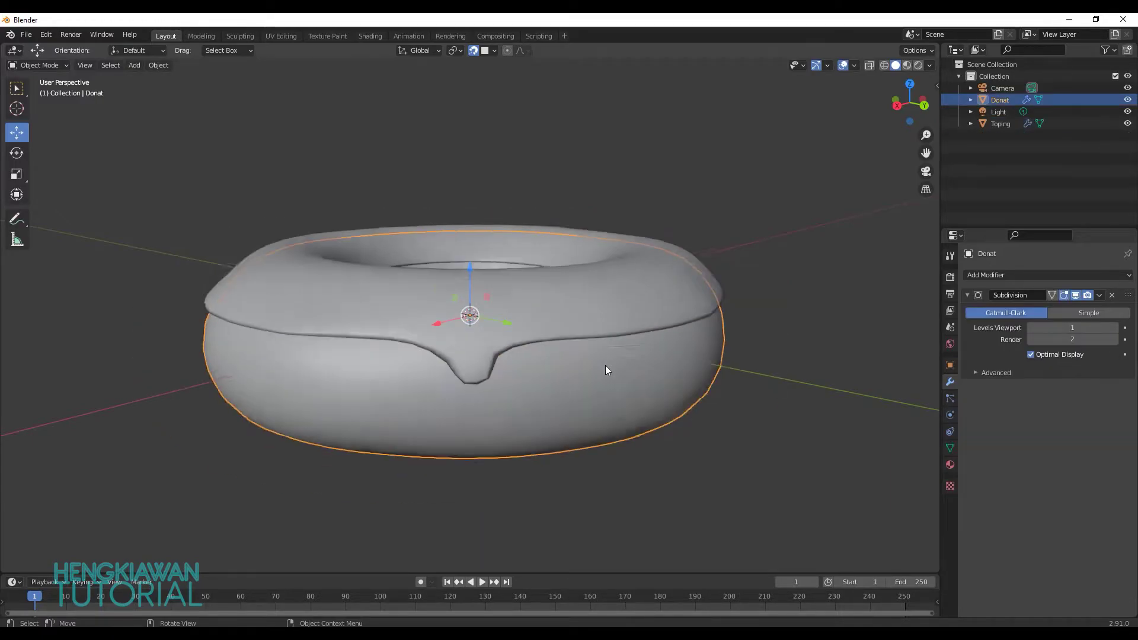
pyautogui.moveTo(606, 365); pyautogui.dragTo(739, 363, button='middle')
pyautogui.click(738, 362)
pyautogui.moveTo(525, 372)
pyautogui.mouseDown(button='middle')
pyautogui.moveTo(617, 393)
pyautogui.moveTo(568, 383)
pyautogui.mouseUp(button='middle')
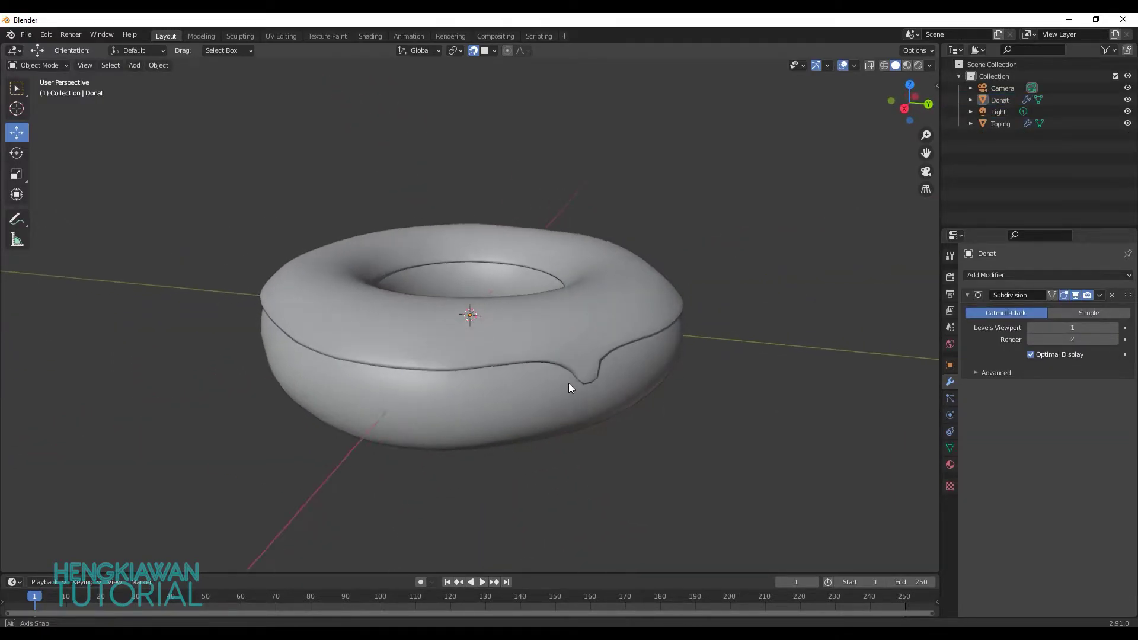
pyautogui.scroll(2, 549, 382)
pyautogui.click(552, 375)
pyautogui.moveTo(629, 410); pyautogui.dragTo(635, 401, button='middle')
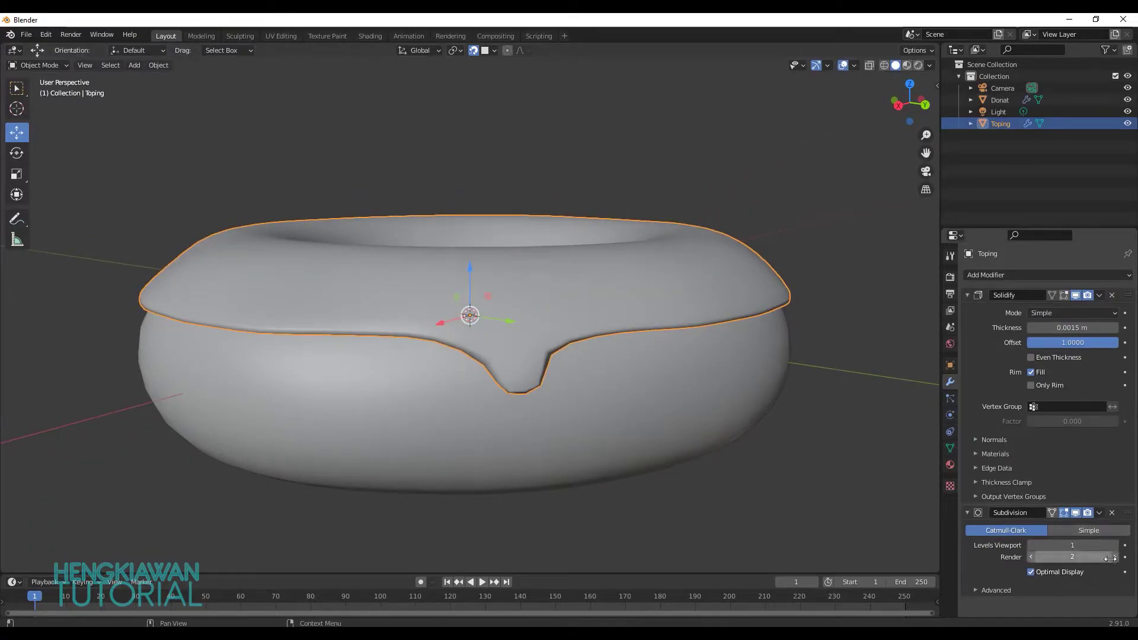
# Step: Set Toping's Subdivision to render 2 and viewport 2, then reopen it in Edit Mode
pyautogui.click(1114, 557)
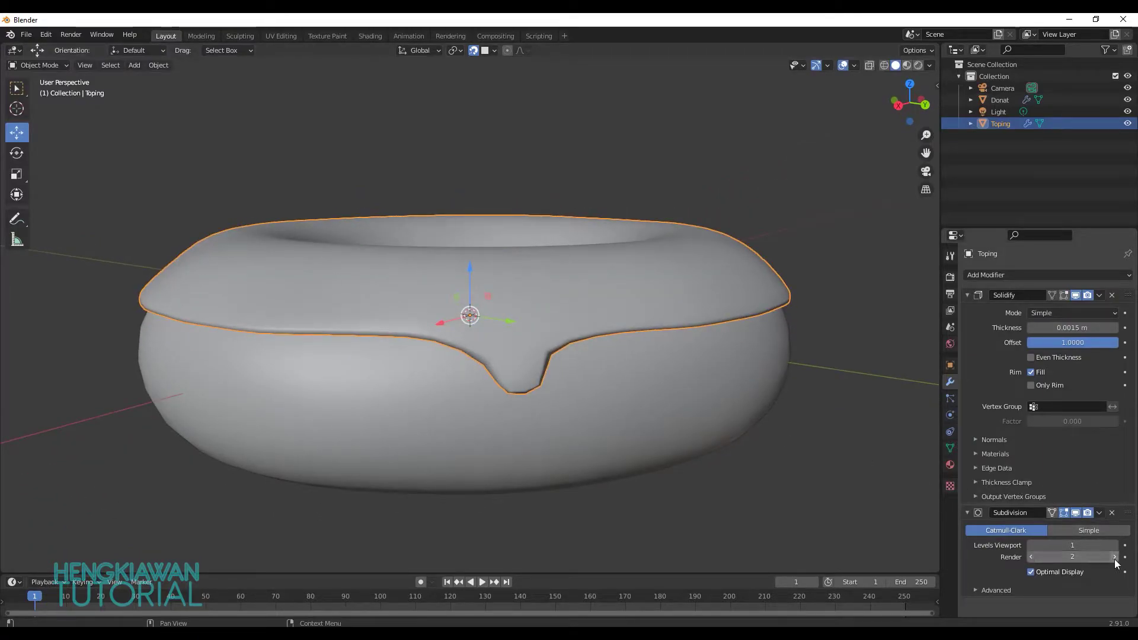
pyautogui.click(1031, 557)
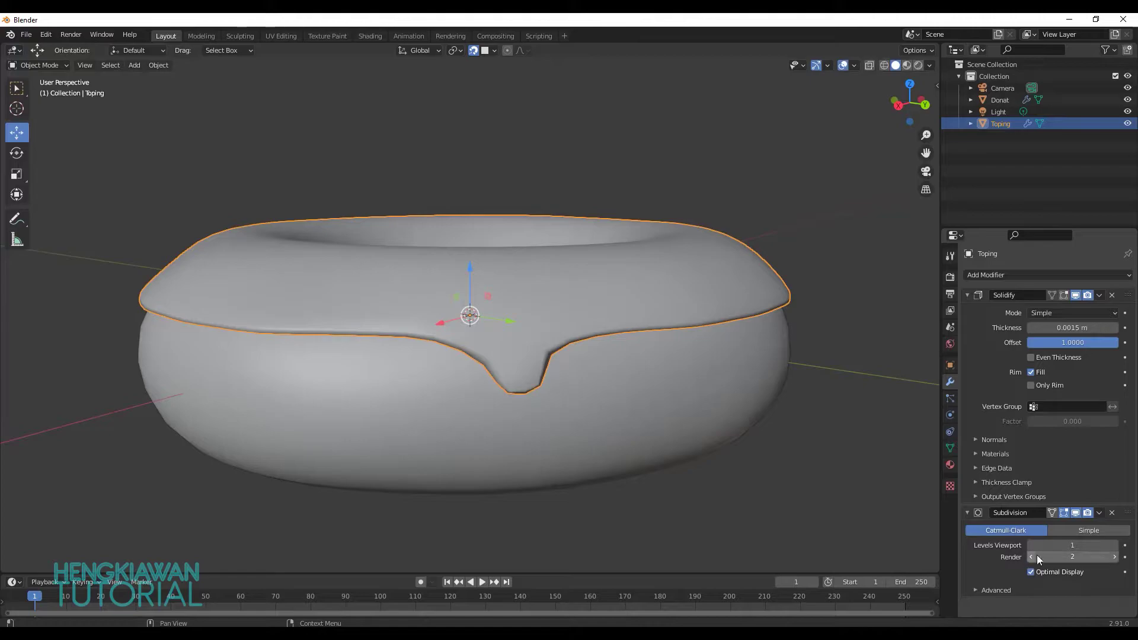
pyautogui.click(1115, 546)
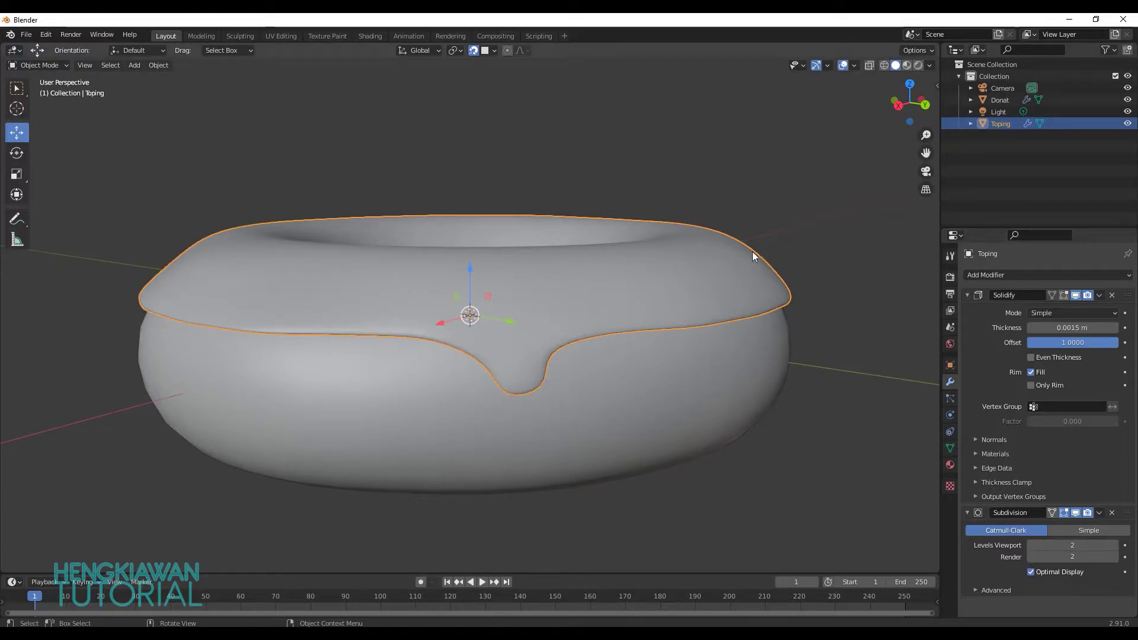
pyautogui.click(795, 250)
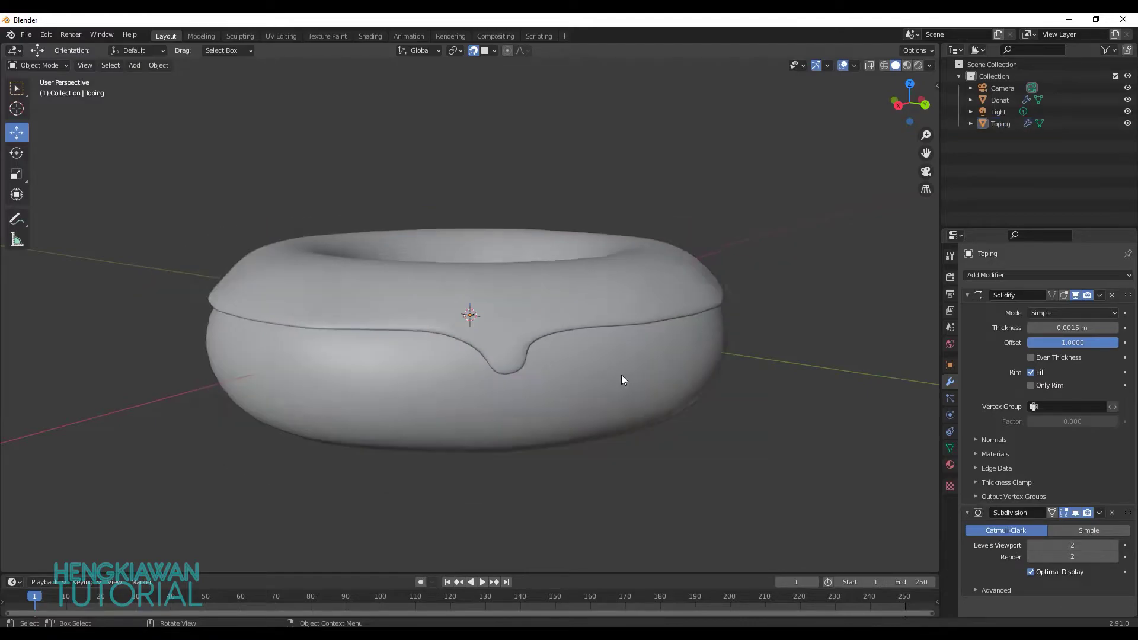
pyautogui.moveTo(621, 375)
pyautogui.mouseDown(button='middle')
pyautogui.moveTo(585, 386)
pyautogui.moveTo(377, 325)
pyautogui.mouseUp(button='middle')
pyautogui.click(377, 324)
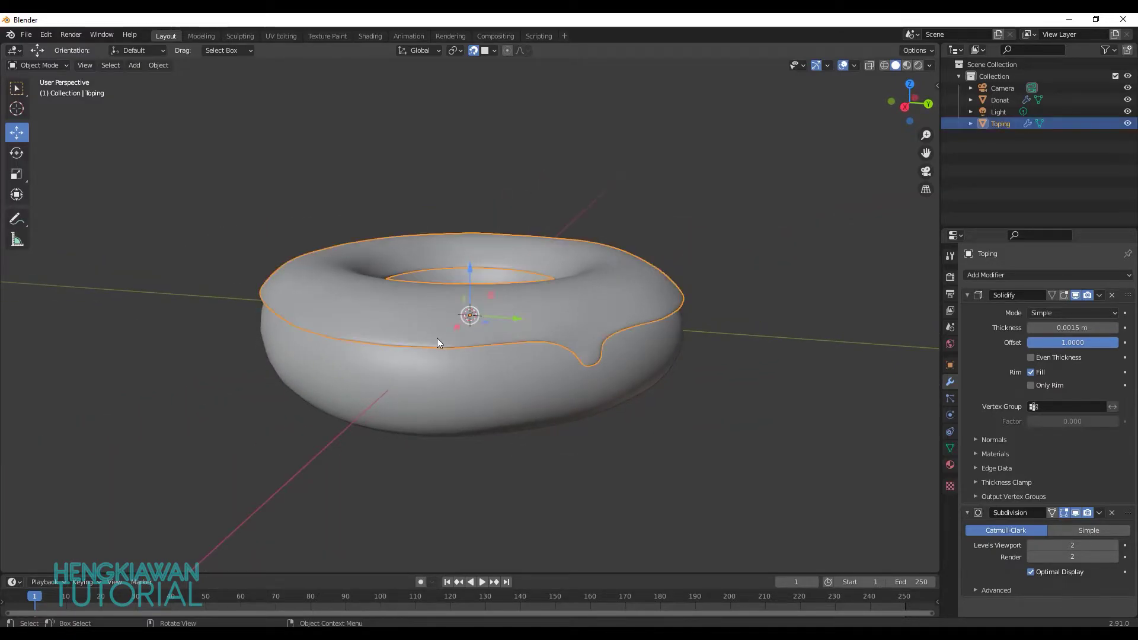
pyautogui.scroll(1, 496, 342)
pyautogui.press('Tab')
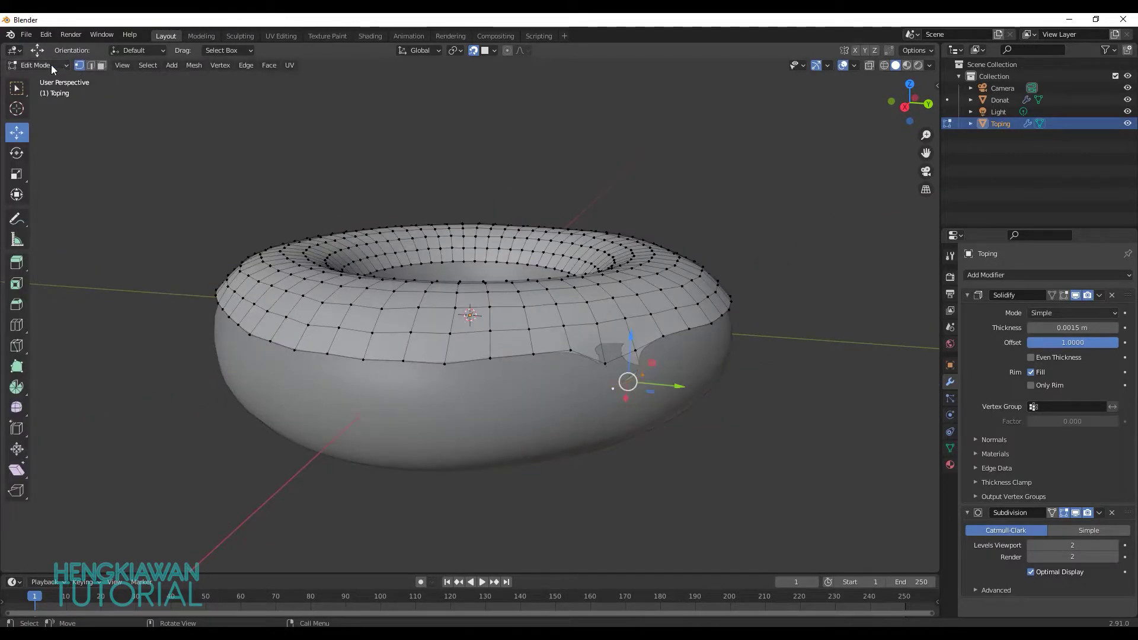
# Step: Lower two icing-edge vertices to make the edge wavy, with viewport subdivision at 1
pyautogui.click(51, 66)
pyautogui.scroll(1, 548, 383)
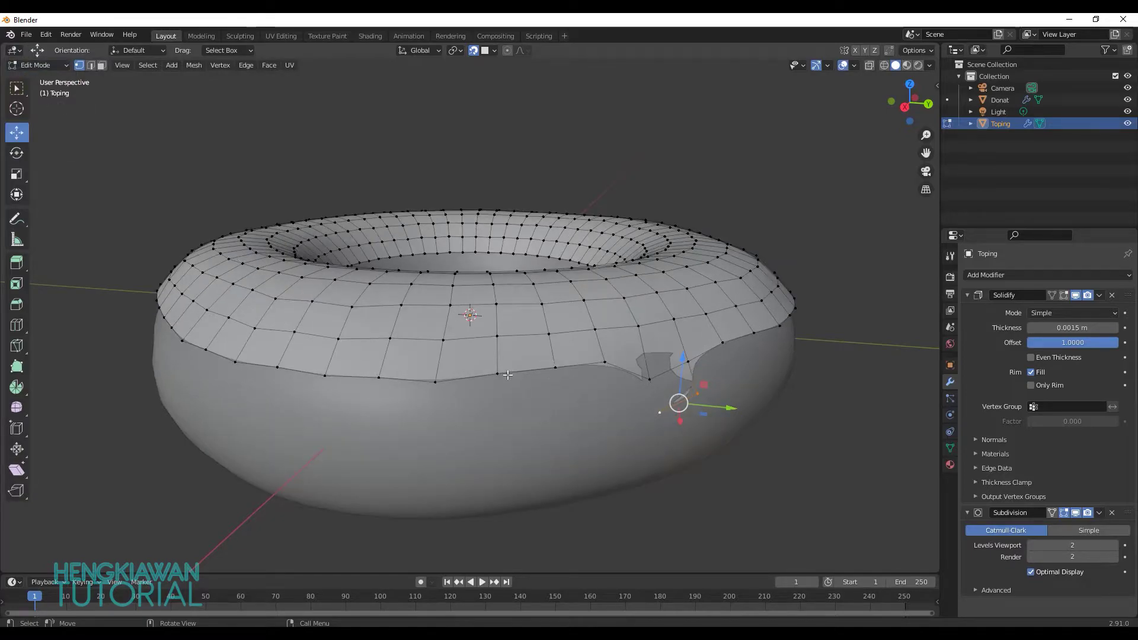
pyautogui.click(437, 381)
pyautogui.moveTo(435, 335); pyautogui.dragTo(436, 347)
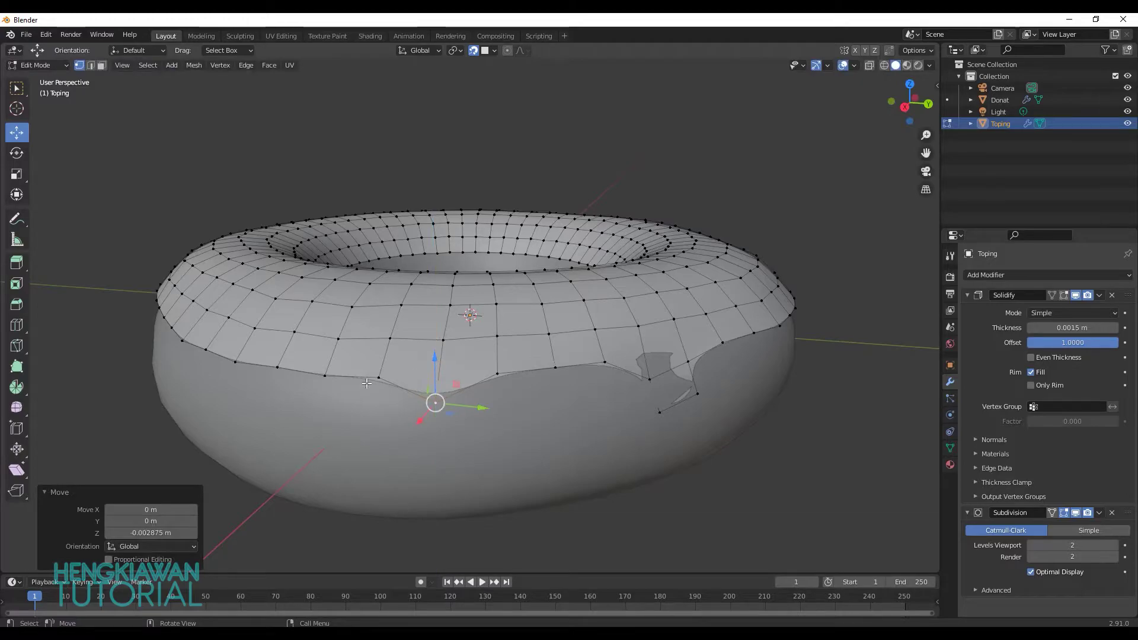
pyautogui.click(328, 374)
pyautogui.moveTo(326, 331); pyautogui.dragTo(322, 351)
pyautogui.click(1031, 545)
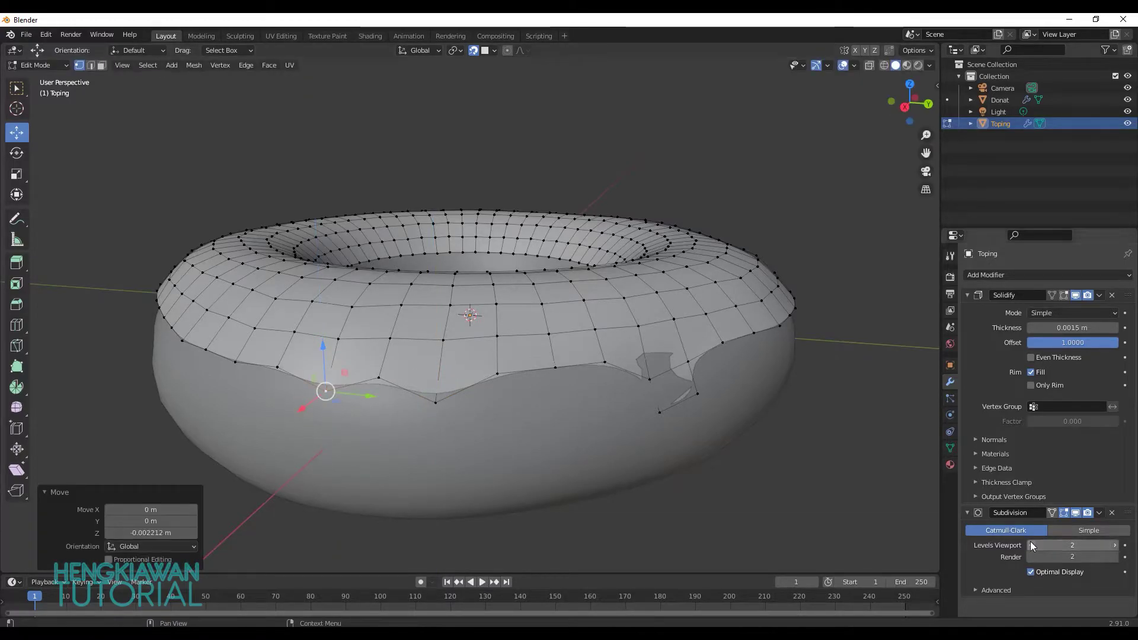
pyautogui.press('Tab')
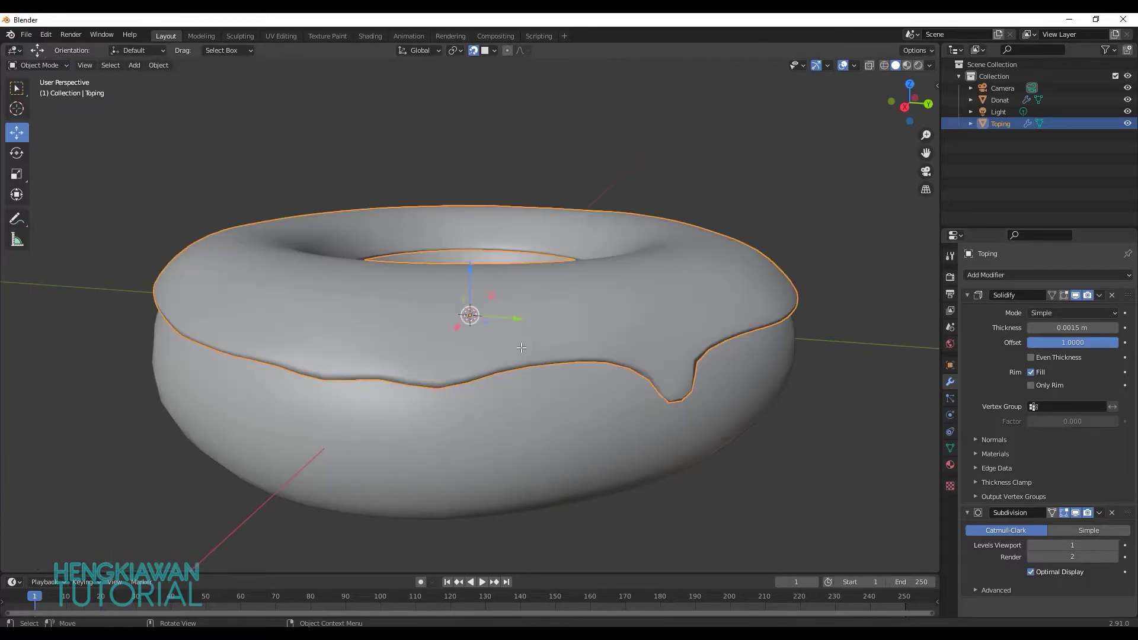
pyautogui.press('Tab')
# Step: Pull a long drip down near the front centre and preview it at viewport subdivision 2, then 1
pyautogui.click(436, 405)
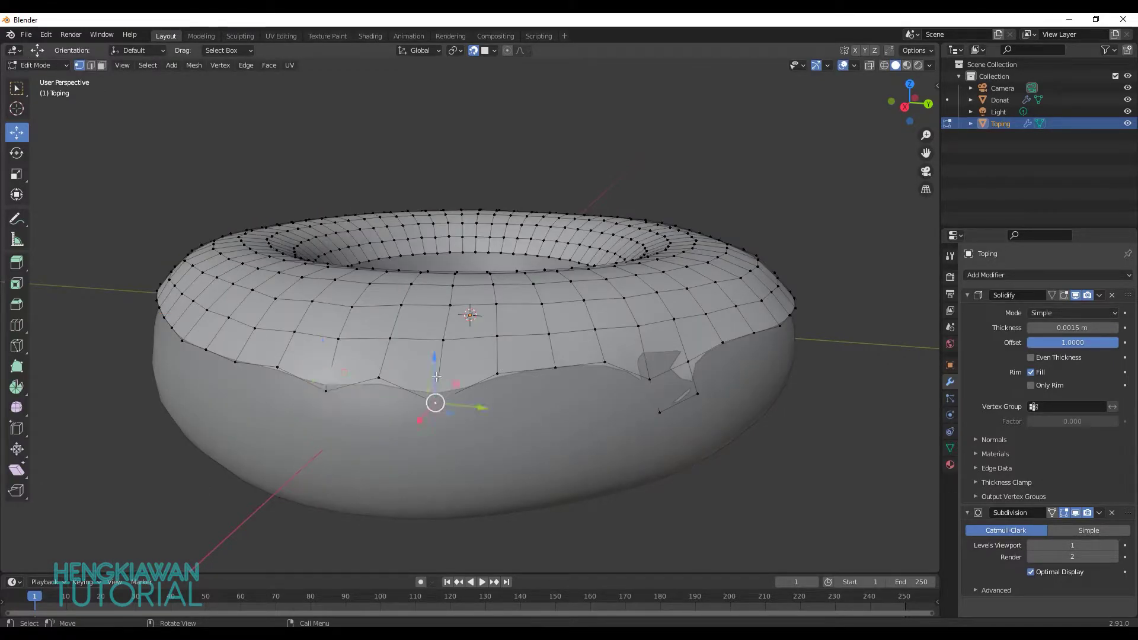
pyautogui.moveTo(436, 357); pyautogui.dragTo(435, 415)
pyautogui.keyDown('shift'); pyautogui.click(497, 373); pyautogui.keyUp('shift')
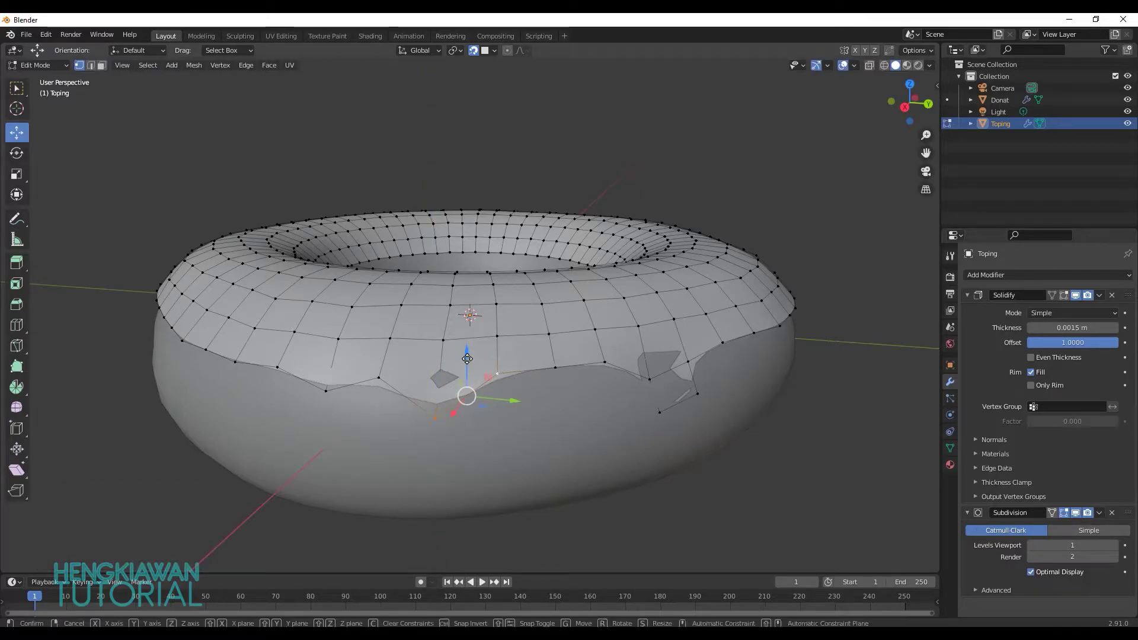
pyautogui.moveTo(467, 359); pyautogui.dragTo(500, 431)
pyautogui.hotkey('ctrl', 'z')
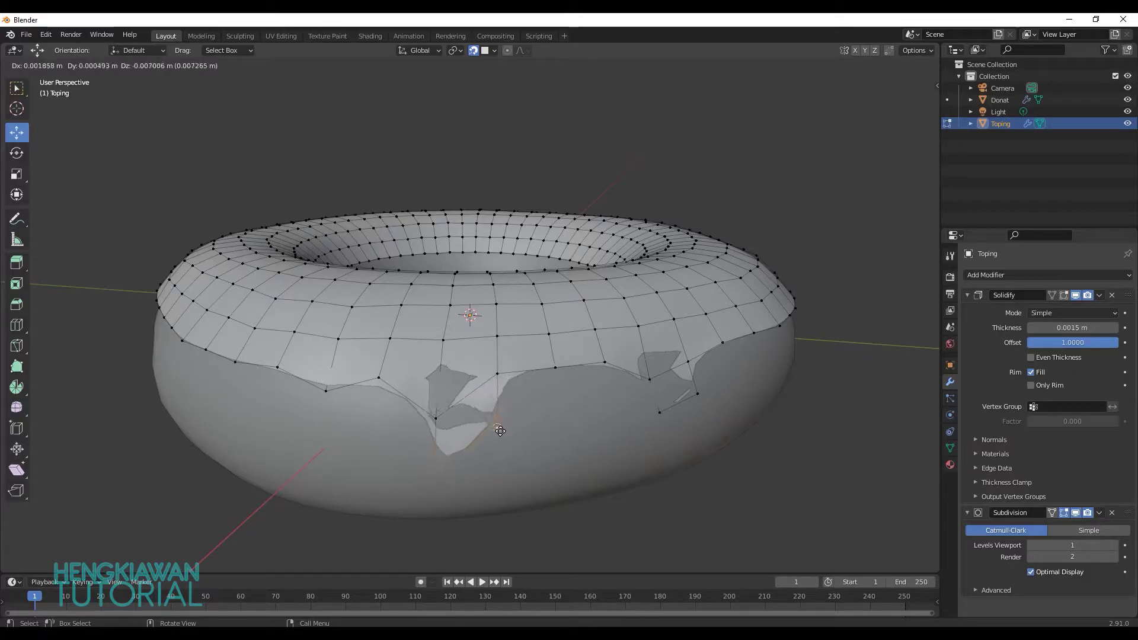
pyautogui.click(500, 431)
pyautogui.press('Tab')
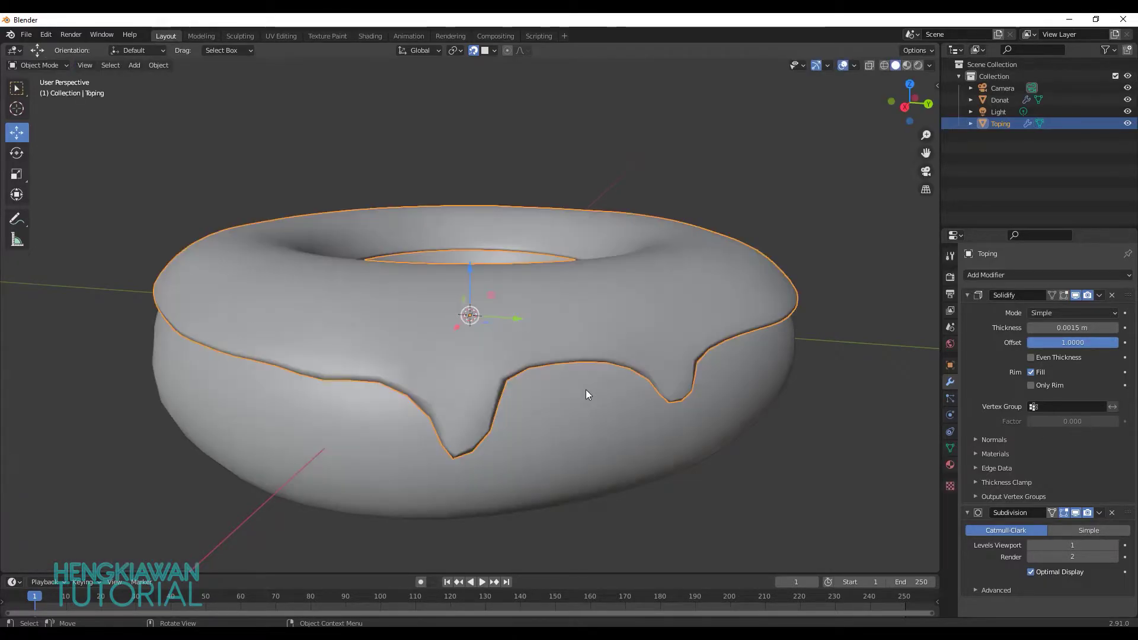
pyautogui.click(1112, 546)
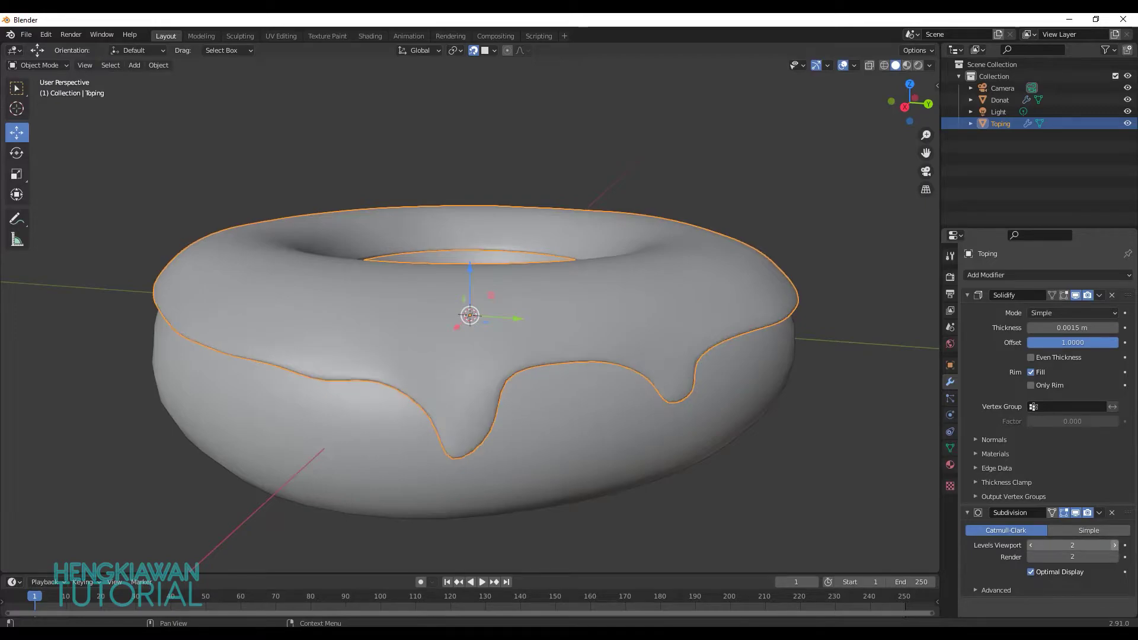
pyautogui.click(1031, 545)
pyautogui.press('Tab')
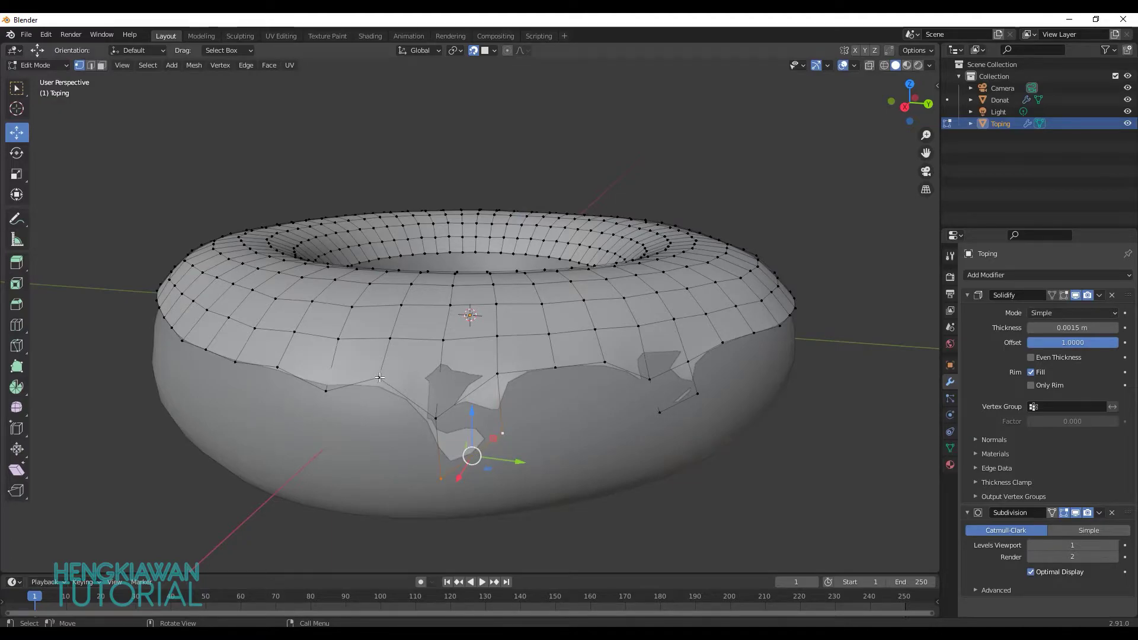
# Step: Pull an edge vertex left of the front drip down into a small drip
pyautogui.click(442, 477)
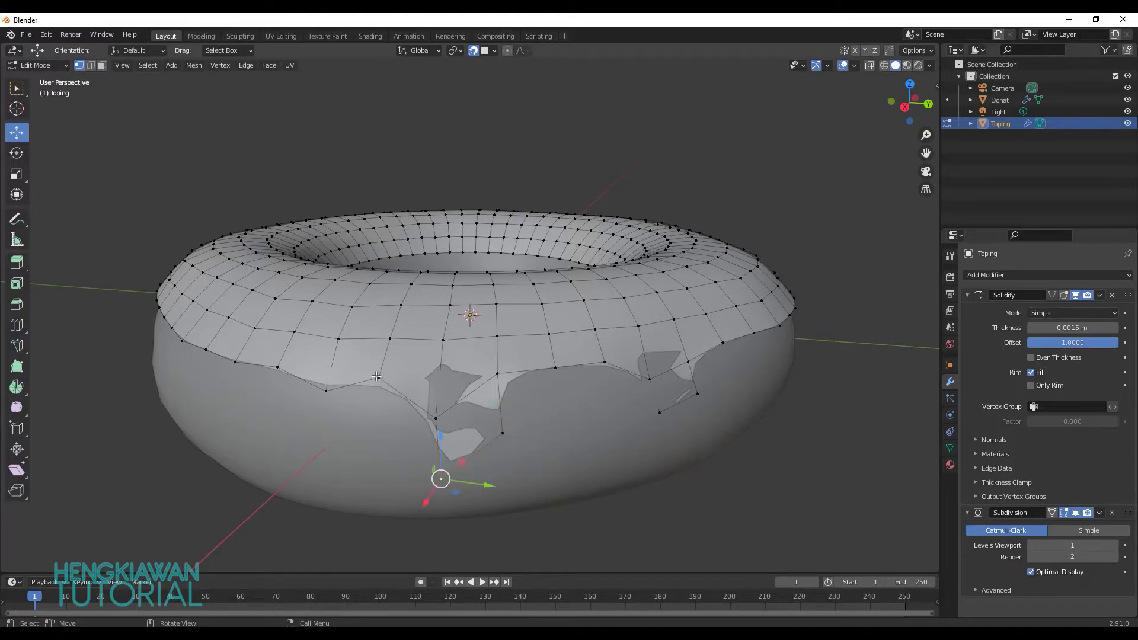
pyautogui.click(377, 377)
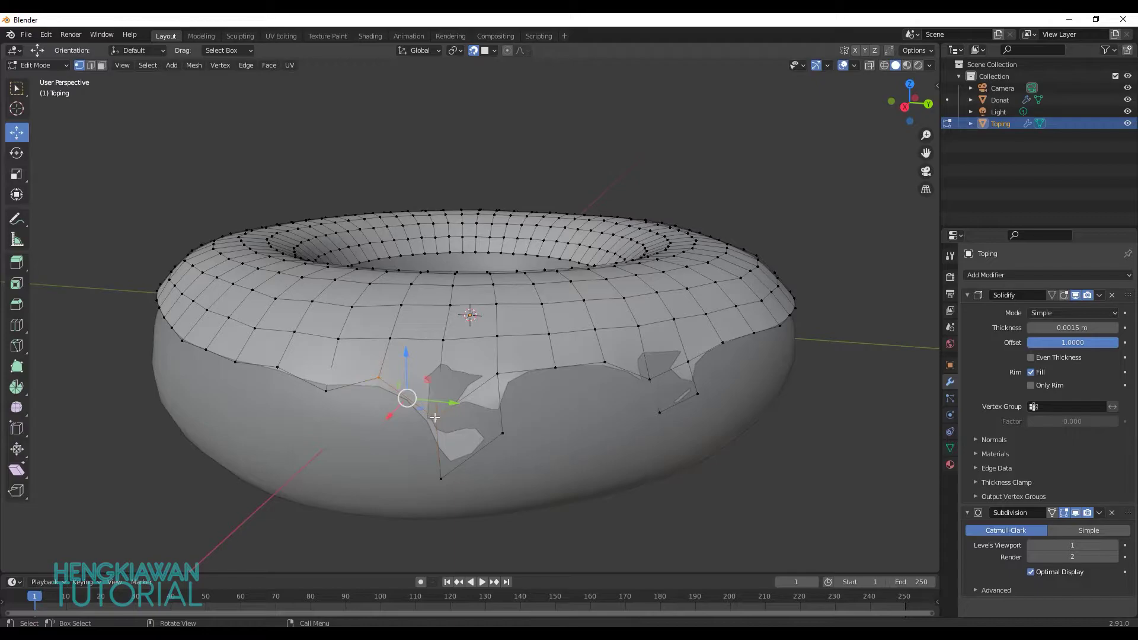
pyautogui.press('g')
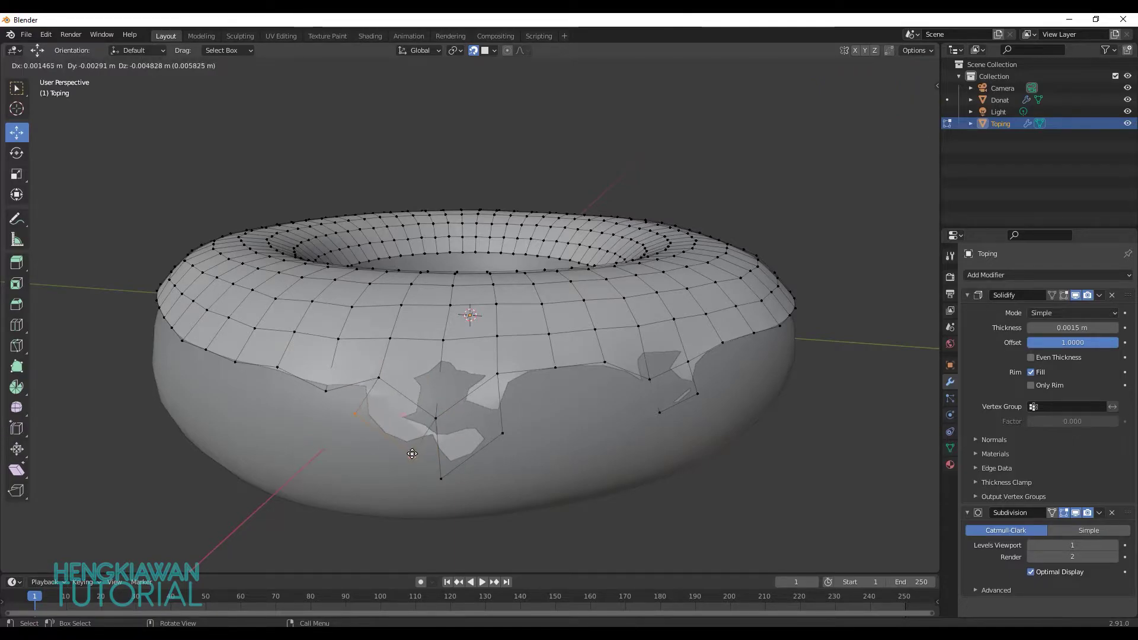
pyautogui.click(422, 435)
pyautogui.press('Tab')
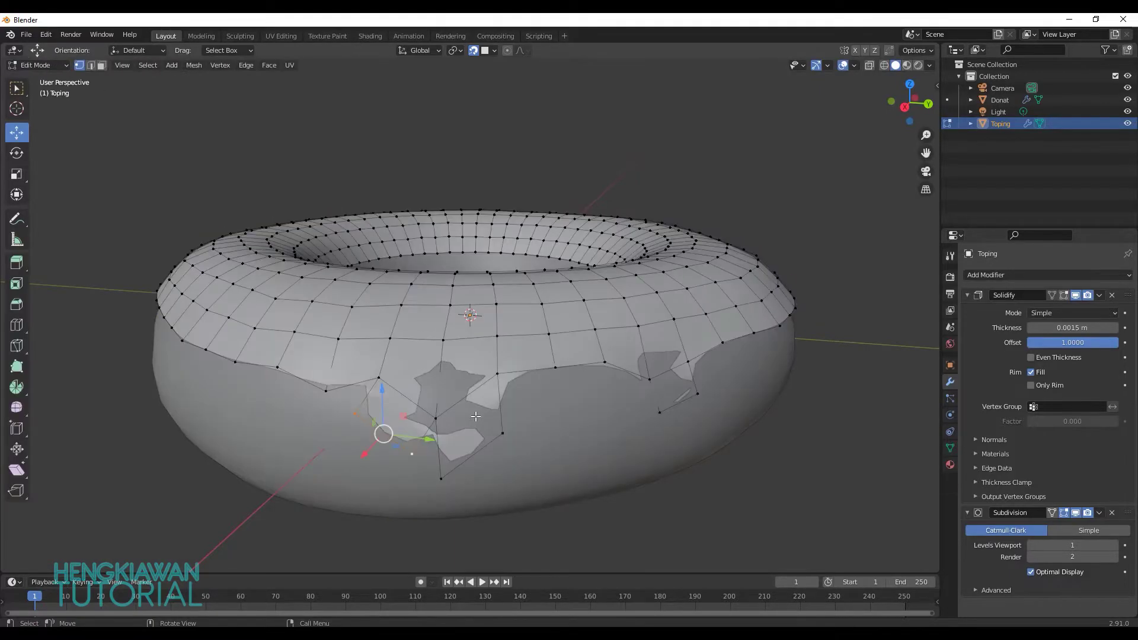
pyautogui.press('Tab')
pyautogui.press('Tab')
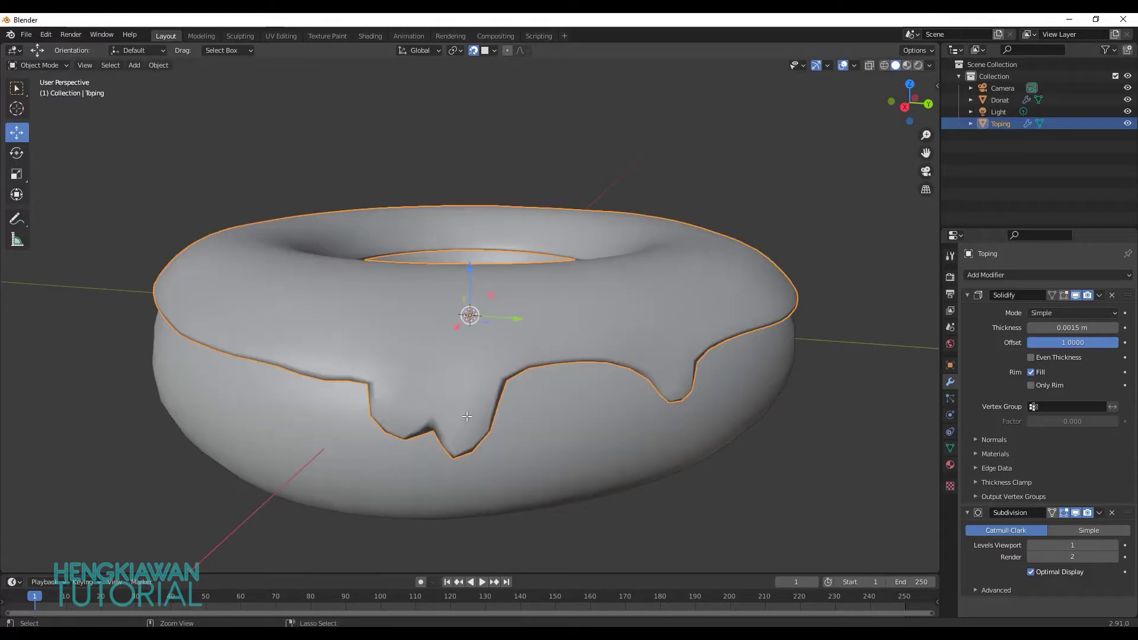
# Step: Restore viewport subdivision to 2 and inspect the rounded drips with Toping reselected
pyautogui.click(822, 354)
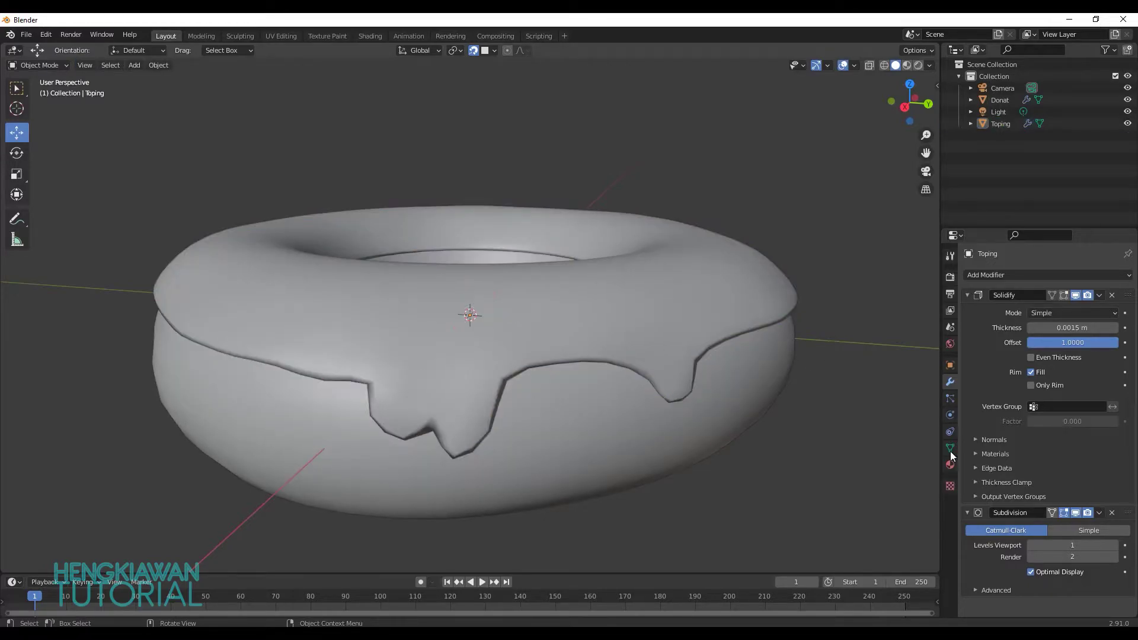
pyautogui.click(1115, 548)
pyautogui.click(696, 383)
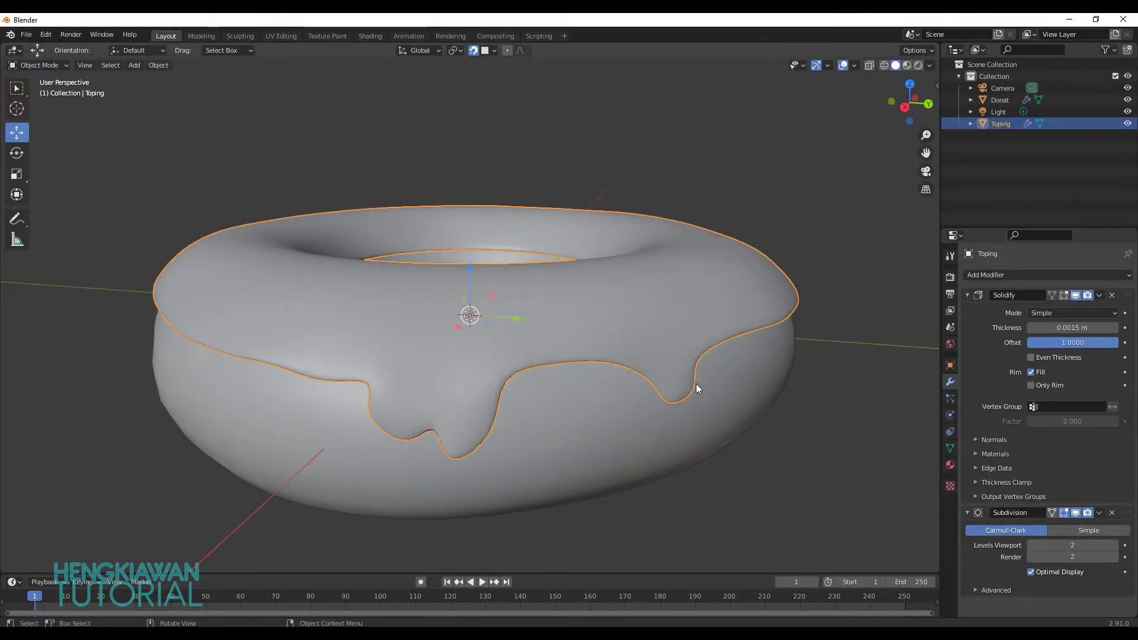
pyautogui.scroll(-3, 696, 383)
pyautogui.click(731, 396)
pyautogui.moveTo(595, 433)
pyautogui.mouseDown(button='middle')
pyautogui.moveTo(645, 443)
pyautogui.moveTo(539, 437)
pyautogui.moveTo(565, 439)
pyautogui.moveTo(539, 400)
pyautogui.mouseUp(button='middle')
pyautogui.scroll(3, 510, 388)
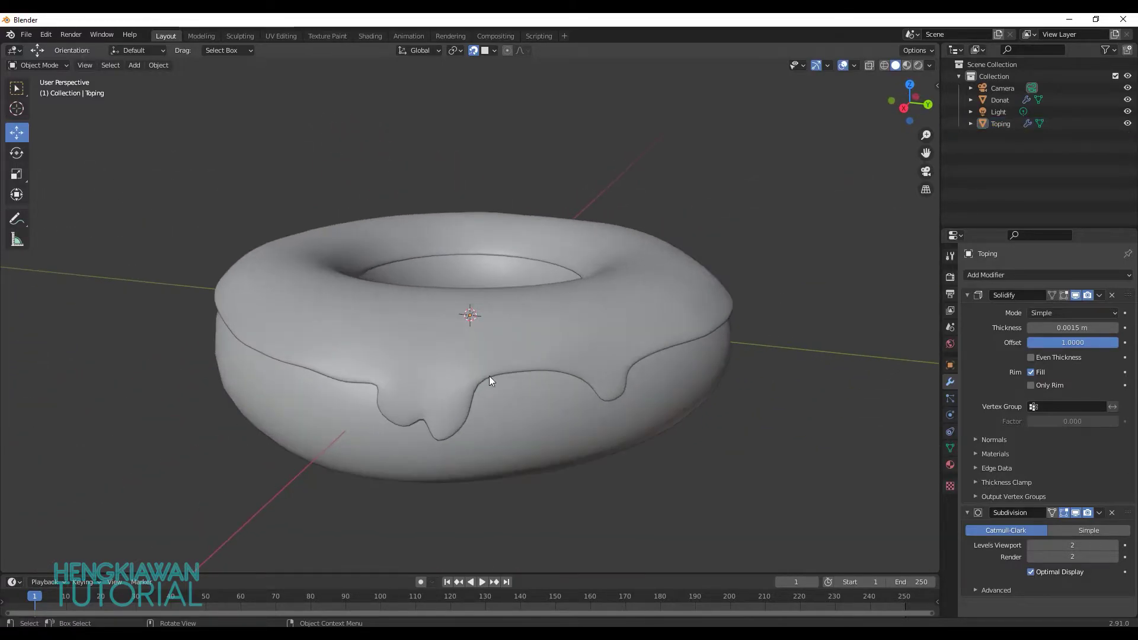
pyautogui.click(477, 379)
pyautogui.scroll(3, 476, 380)
pyautogui.scroll(-3, 478, 388)
# Step: Shift the front drip's vertices sideways to give the Toping drip a forked, two-pronged tip
pyautogui.press('Tab')
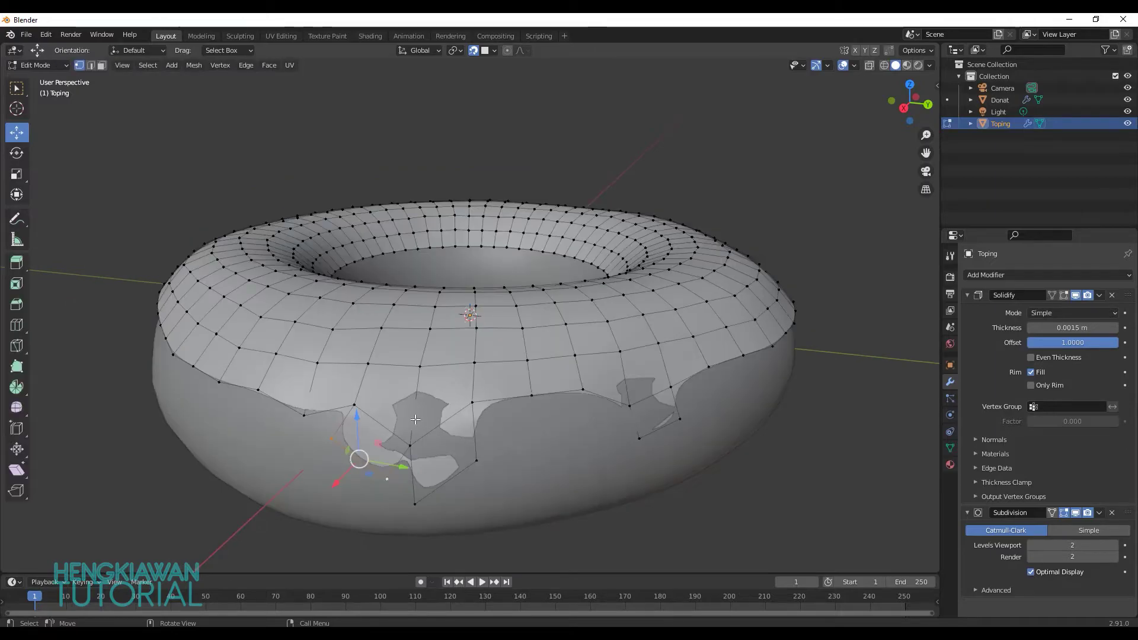
pyautogui.moveTo(480, 396); pyautogui.dragTo(469, 409, button='middle')
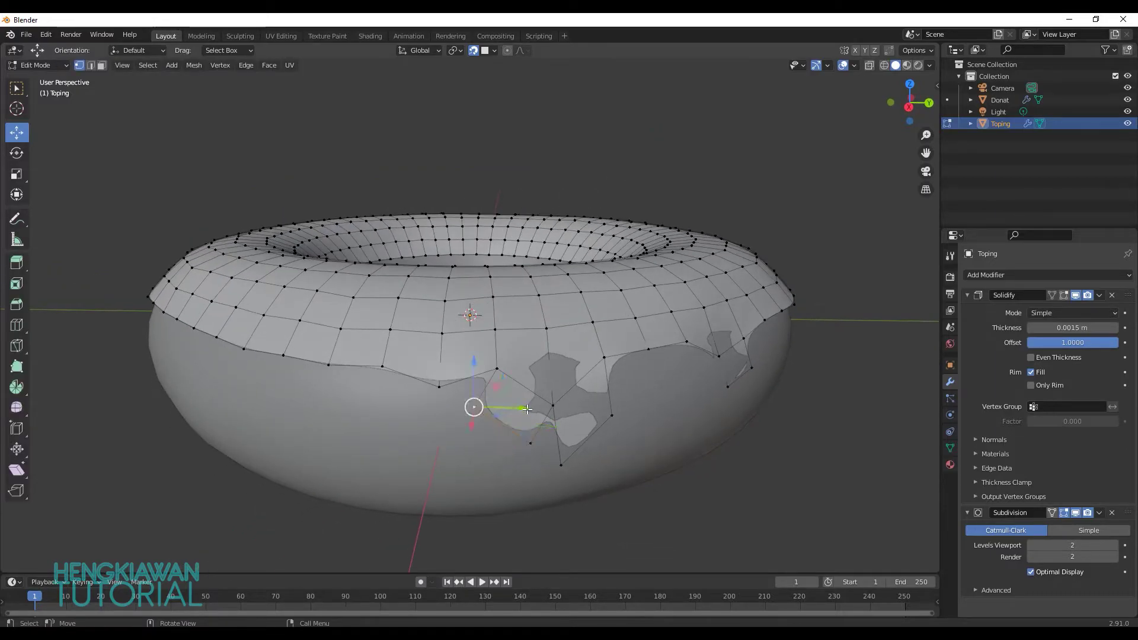
pyautogui.moveTo(527, 408)
pyautogui.mouseDown()
pyautogui.moveTo(537, 408)
pyautogui.moveTo(487, 407)
pyautogui.mouseUp()
pyautogui.moveTo(525, 408); pyautogui.dragTo(501, 400)
pyautogui.click(611, 415)
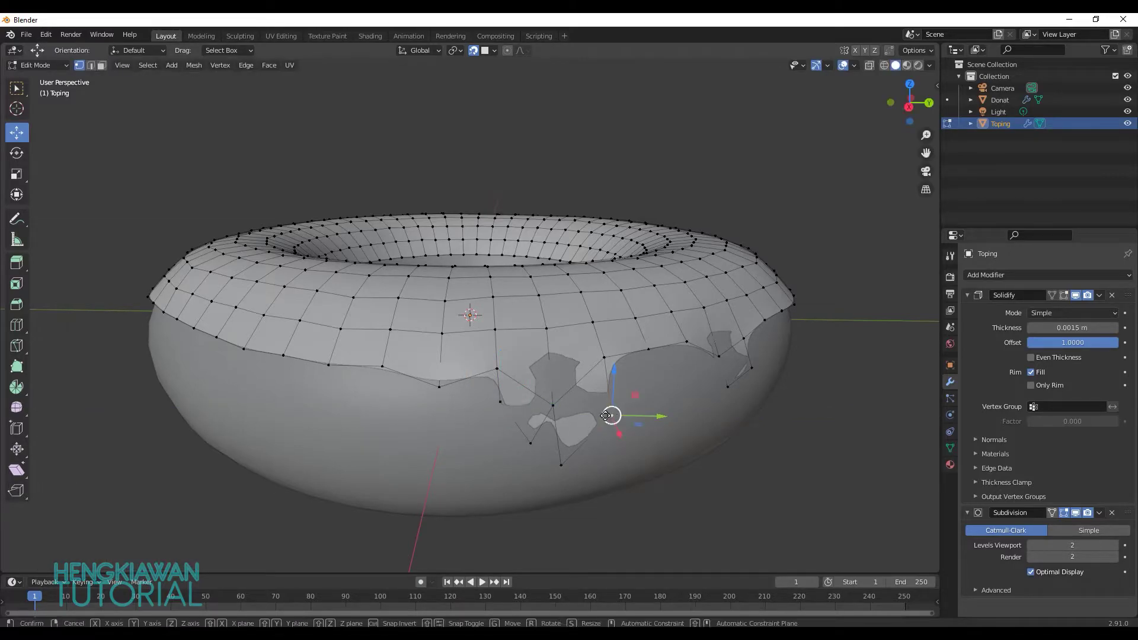
pyautogui.moveTo(610, 415); pyautogui.dragTo(591, 415)
# Step: Check the reshaped drip in Object Mode from another angle, then reopen Toping in Edit Mode
pyautogui.press('Tab')
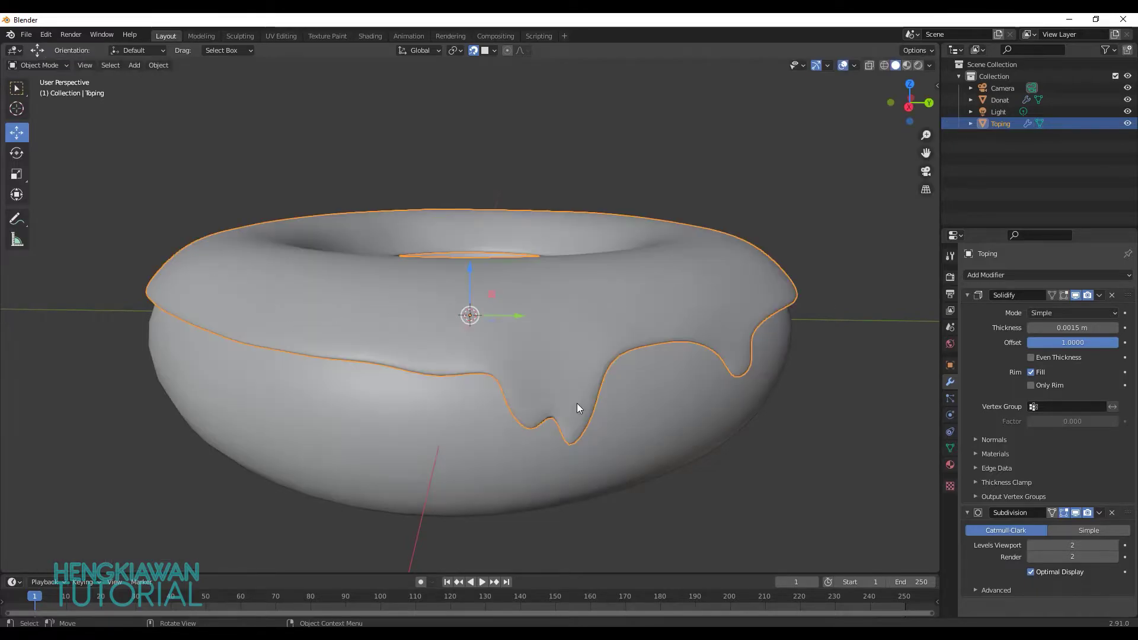
pyautogui.click(841, 254)
pyautogui.scroll(-3, 733, 368)
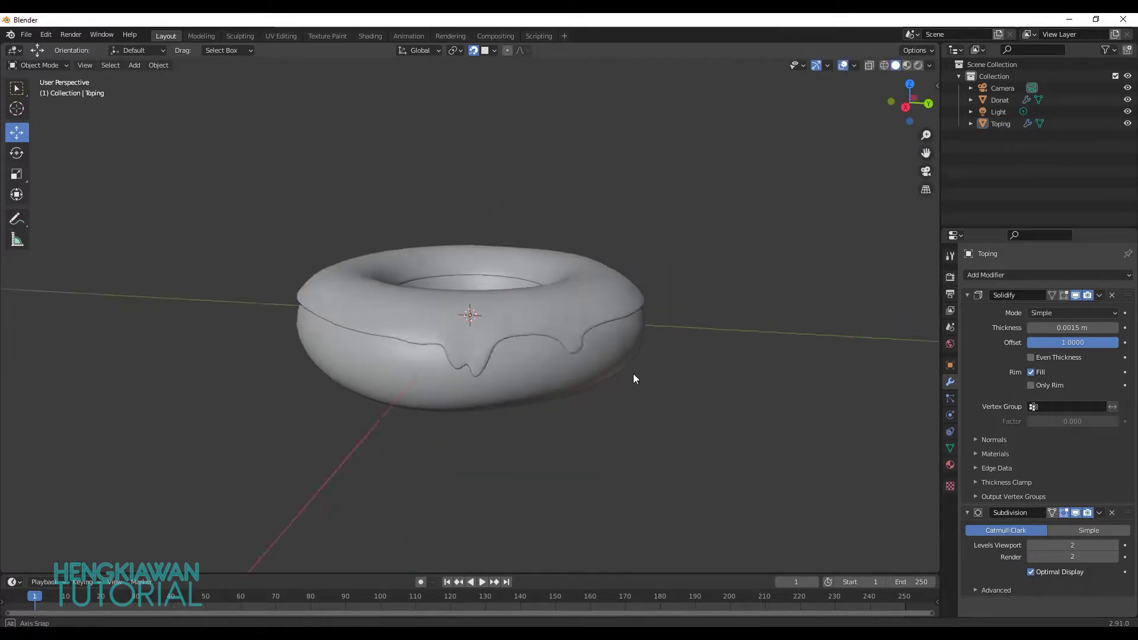
pyautogui.moveTo(634, 374); pyautogui.dragTo(714, 381, button='middle')
pyautogui.scroll(1, 513, 337)
pyautogui.click(531, 334)
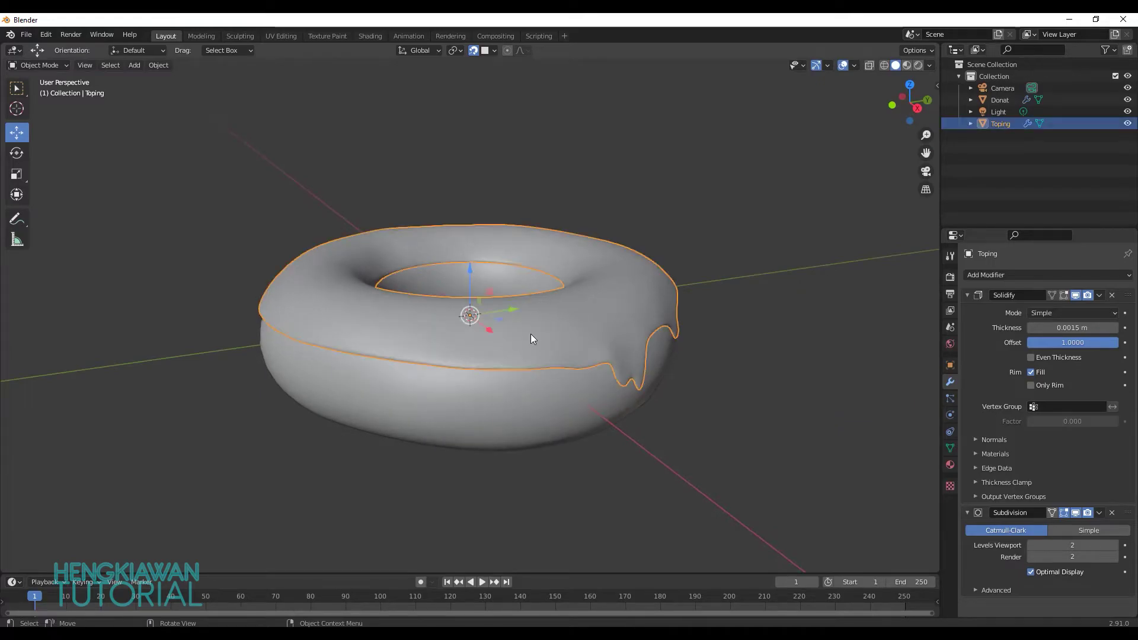
pyautogui.press('Tab')
# Step: Drop the viewport subdivision level to 1 and lower three side edge vertices of the icing
pyautogui.click(1032, 544)
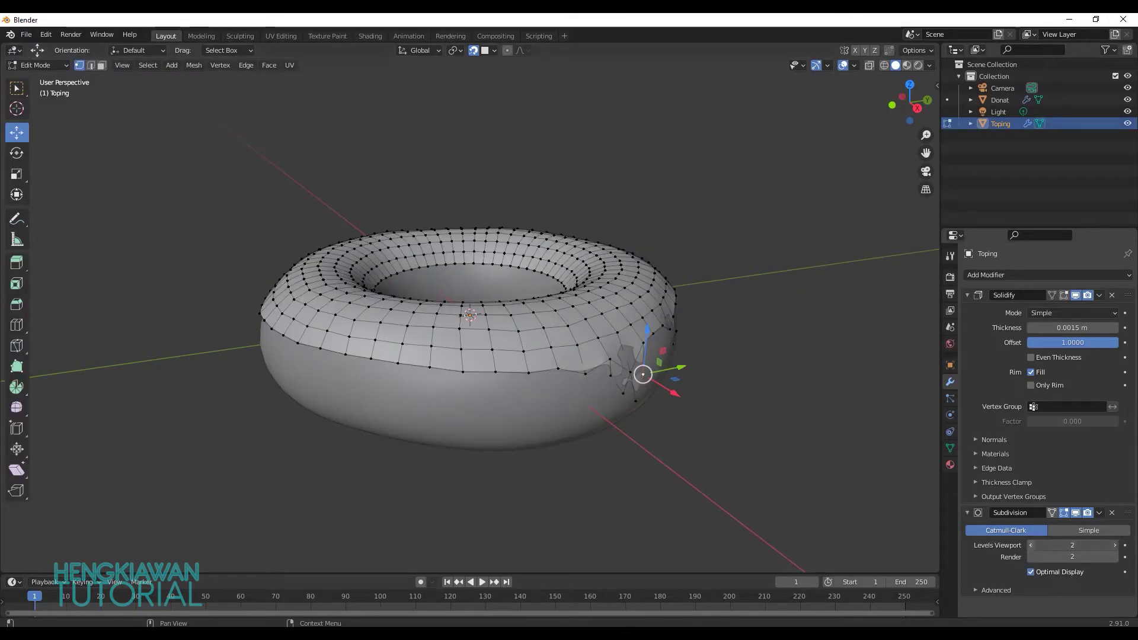
pyautogui.scroll(2, 611, 390)
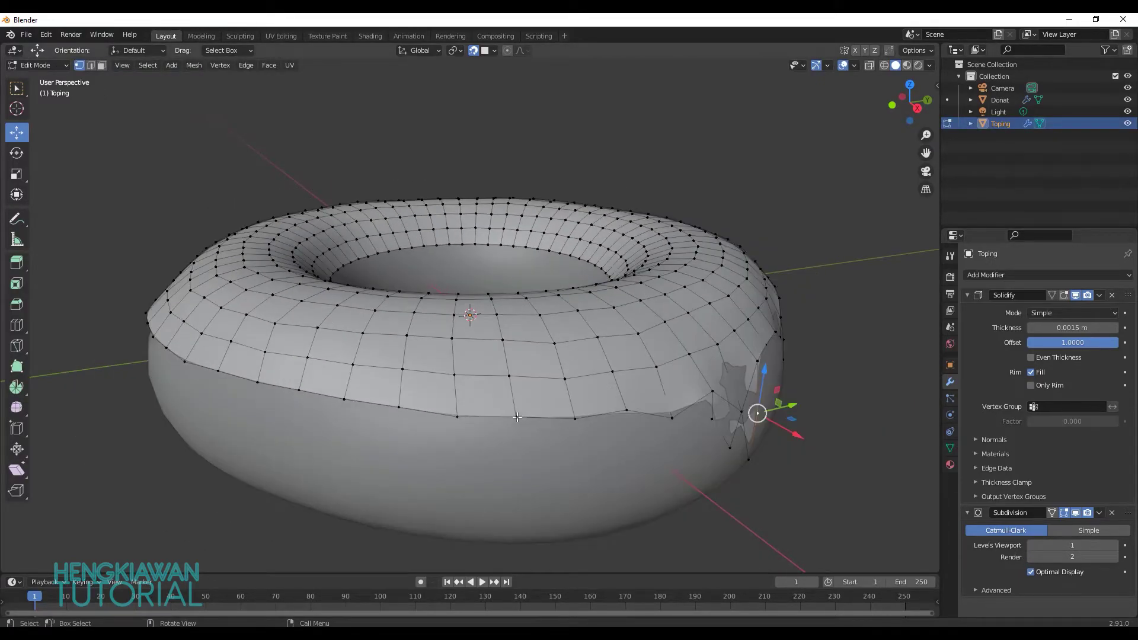
pyautogui.click(517, 417)
pyautogui.moveTo(517, 382); pyautogui.dragTo(518, 400)
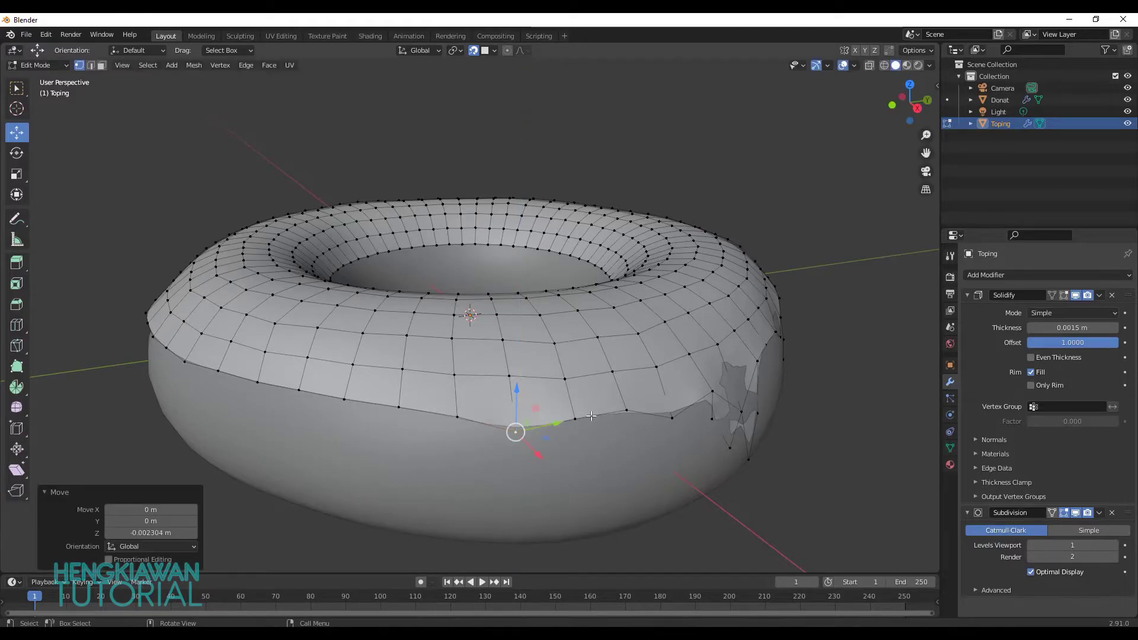
pyautogui.click(400, 406)
pyautogui.moveTo(398, 374); pyautogui.dragTo(400, 375)
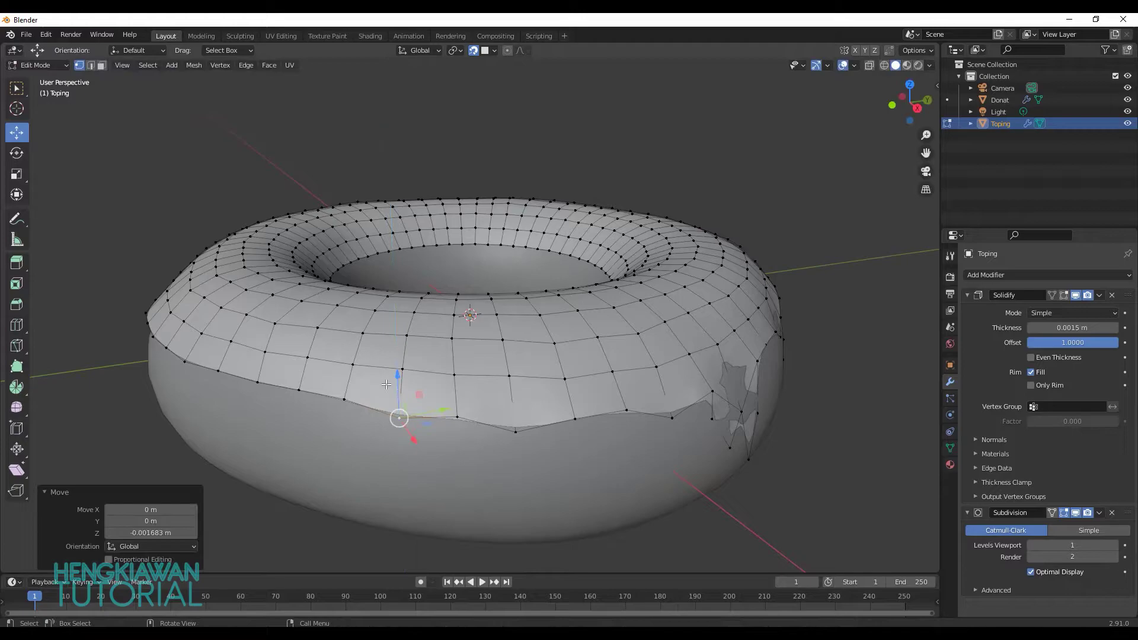
pyautogui.click(299, 389)
pyautogui.moveTo(298, 354); pyautogui.dragTo(298, 373)
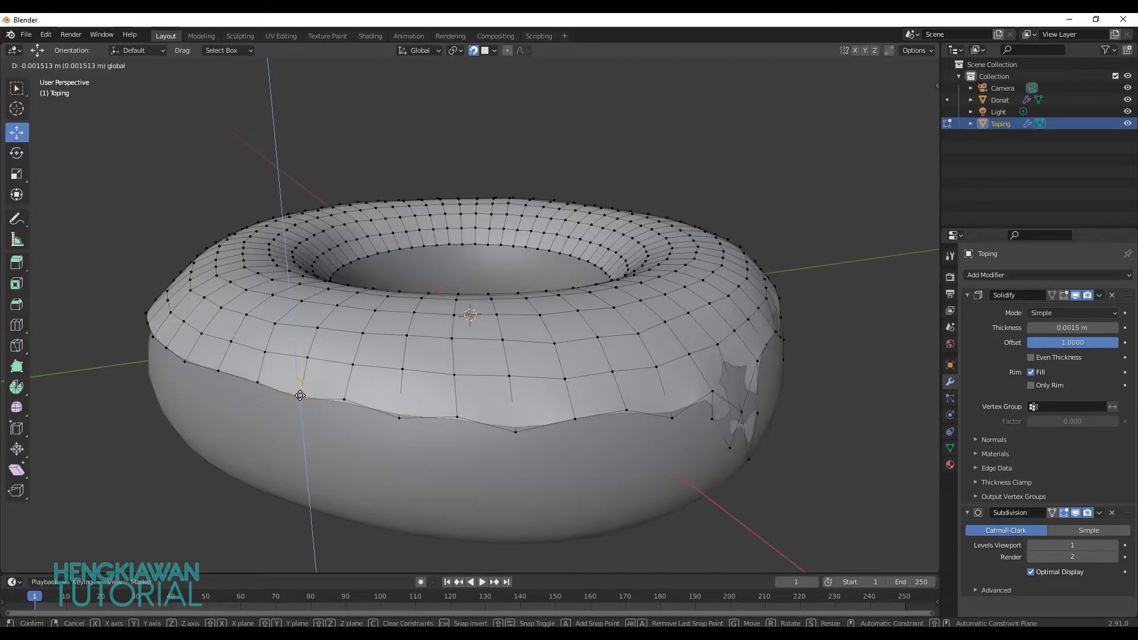
pyautogui.moveTo(304, 437); pyautogui.dragTo(304, 439)
# Step: Pull three more icing edge vertices down, one on the front edge, into drips
pyautogui.moveTo(411, 404); pyautogui.dragTo(368, 383, button='middle')
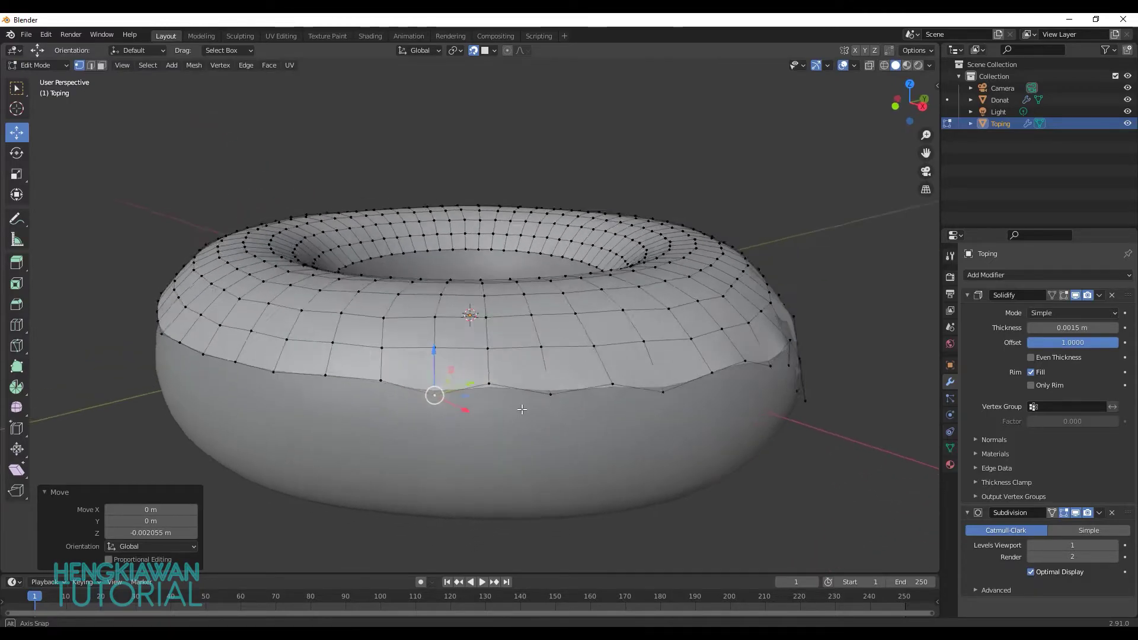
pyautogui.click(369, 383)
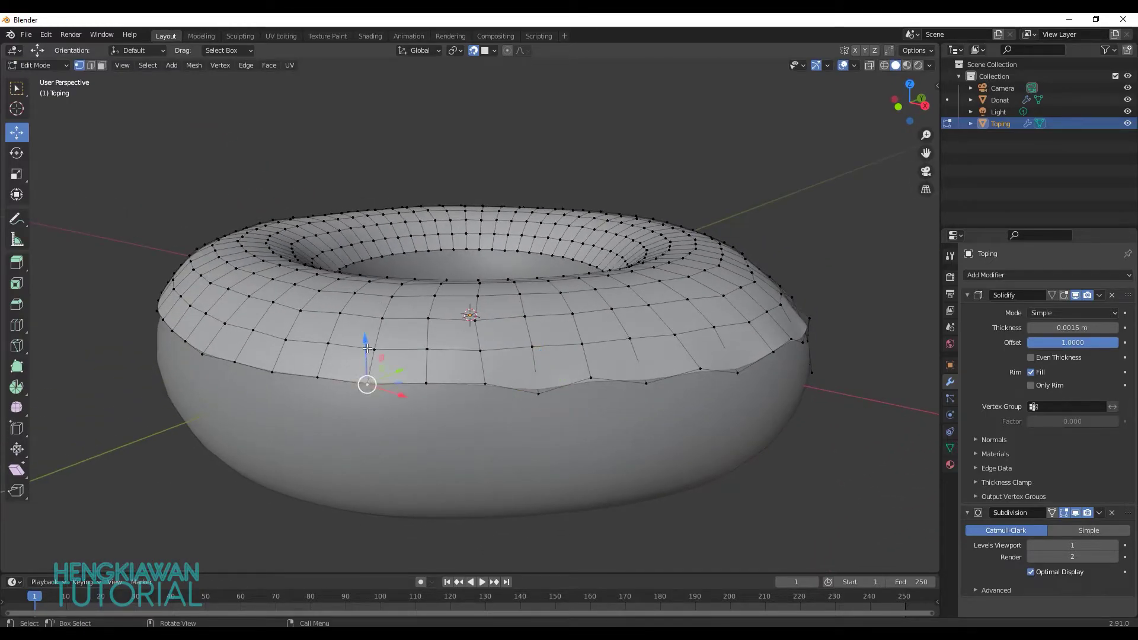
pyautogui.moveTo(369, 348); pyautogui.dragTo(367, 394)
pyautogui.click(274, 375)
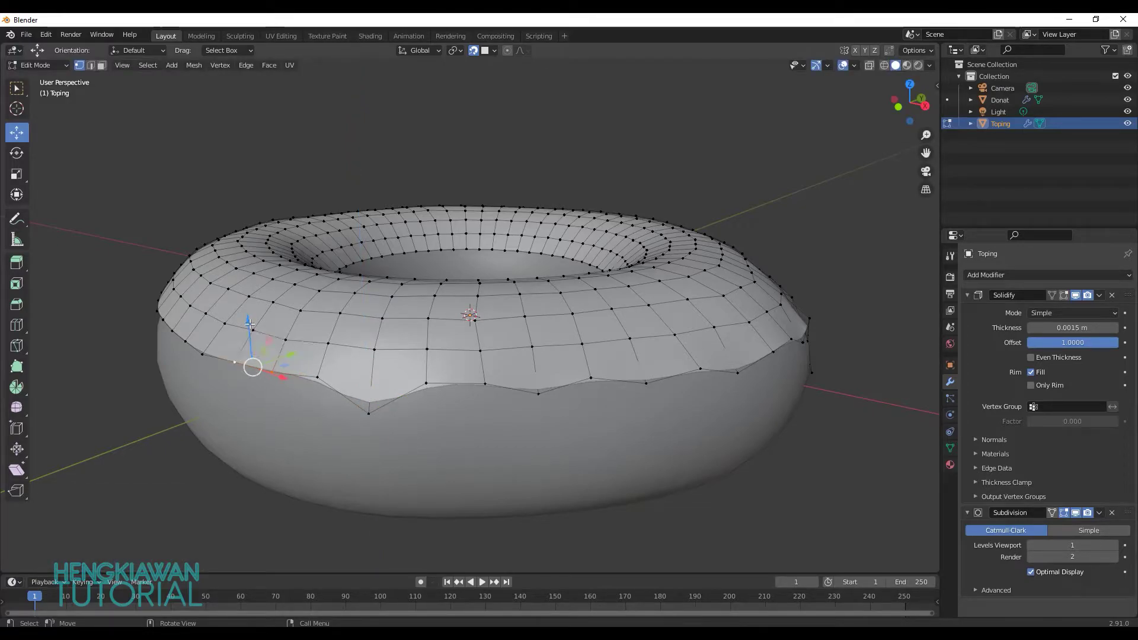
pyautogui.moveTo(253, 346); pyautogui.dragTo(249, 352)
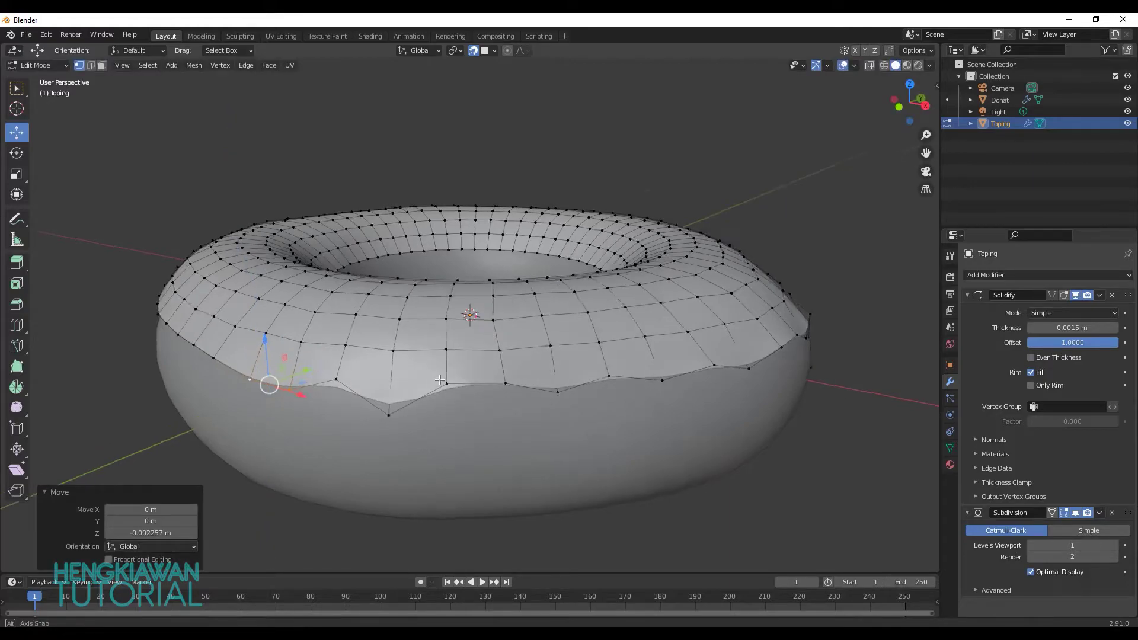
pyautogui.moveTo(273, 382); pyautogui.dragTo(542, 403, button='middle')
pyautogui.click(542, 404)
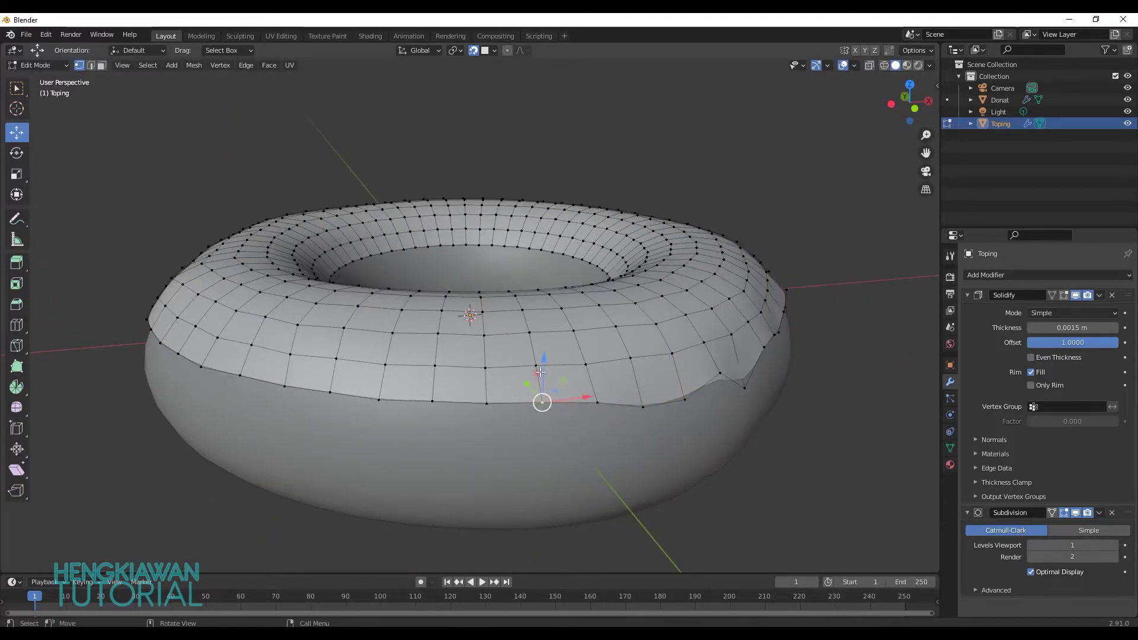
pyautogui.moveTo(542, 363); pyautogui.dragTo(552, 420)
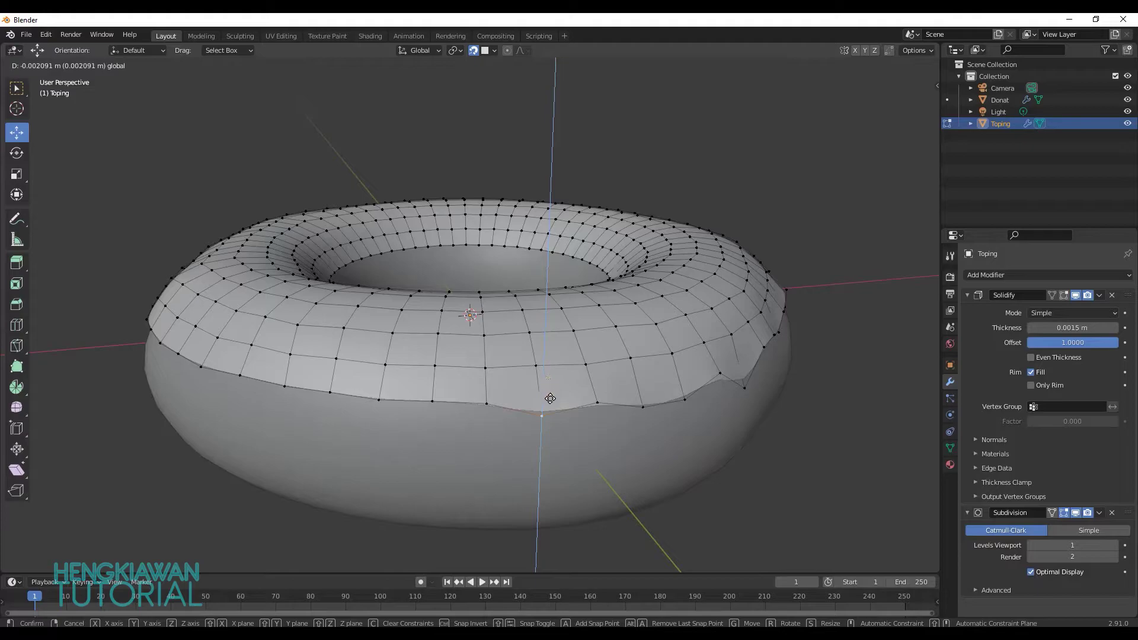
pyautogui.click(524, 427)
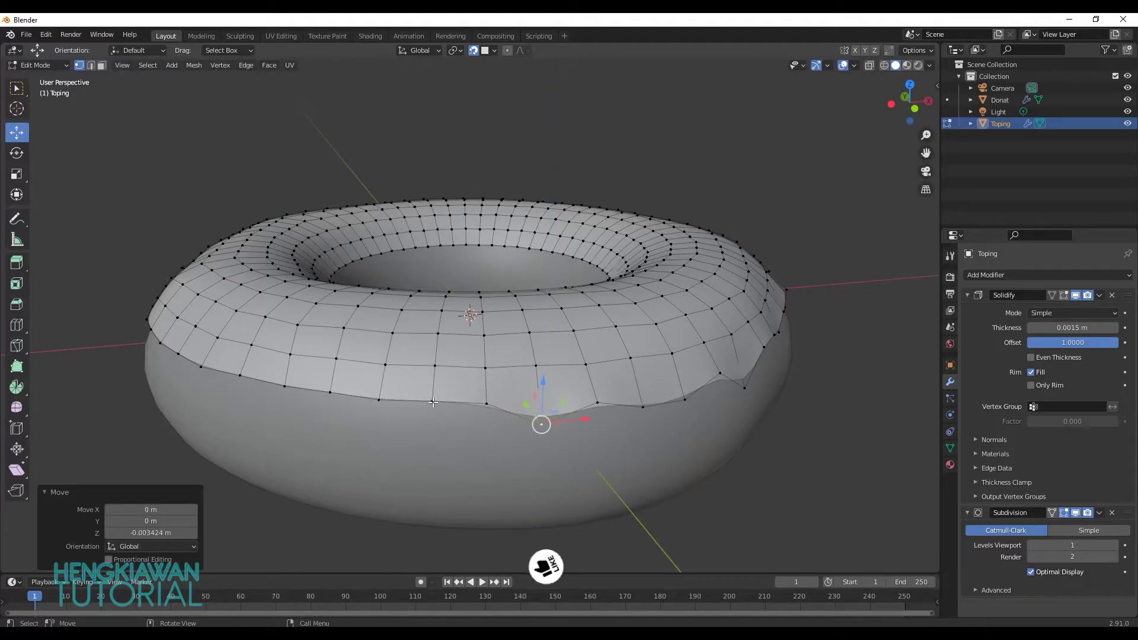
# Step: Lower two pairs of neighbouring edge vertices together to make the rim wavier
pyautogui.click(433, 402)
pyautogui.keyDown('shift'); pyautogui.click(379, 400); pyautogui.keyUp('shift')
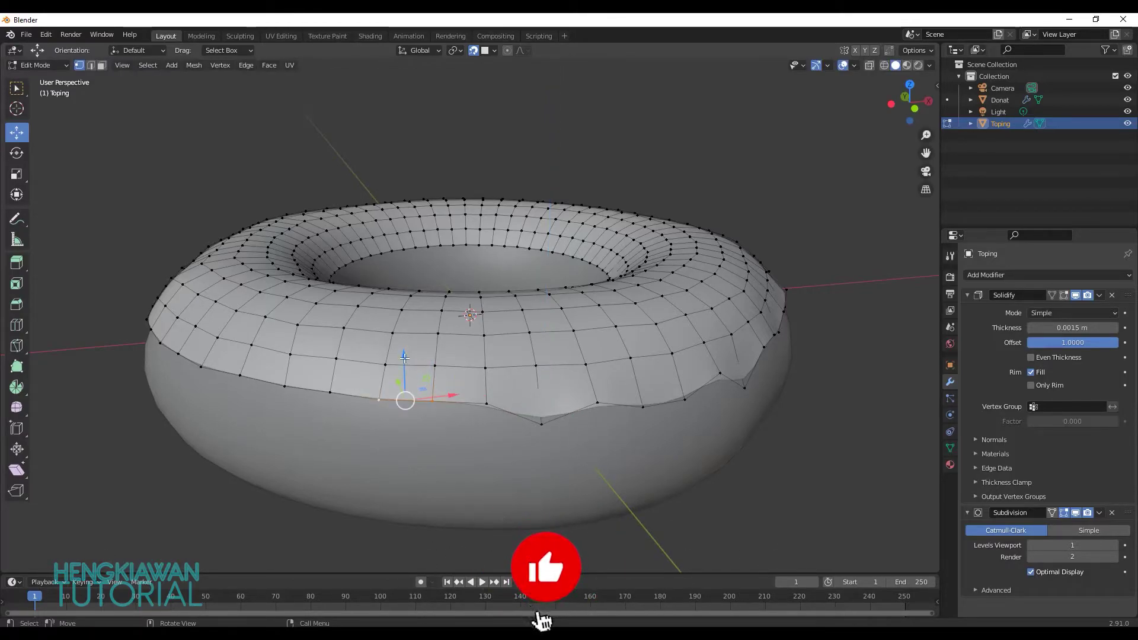
pyautogui.moveTo(405, 371); pyautogui.dragTo(404, 389)
pyautogui.click(454, 415)
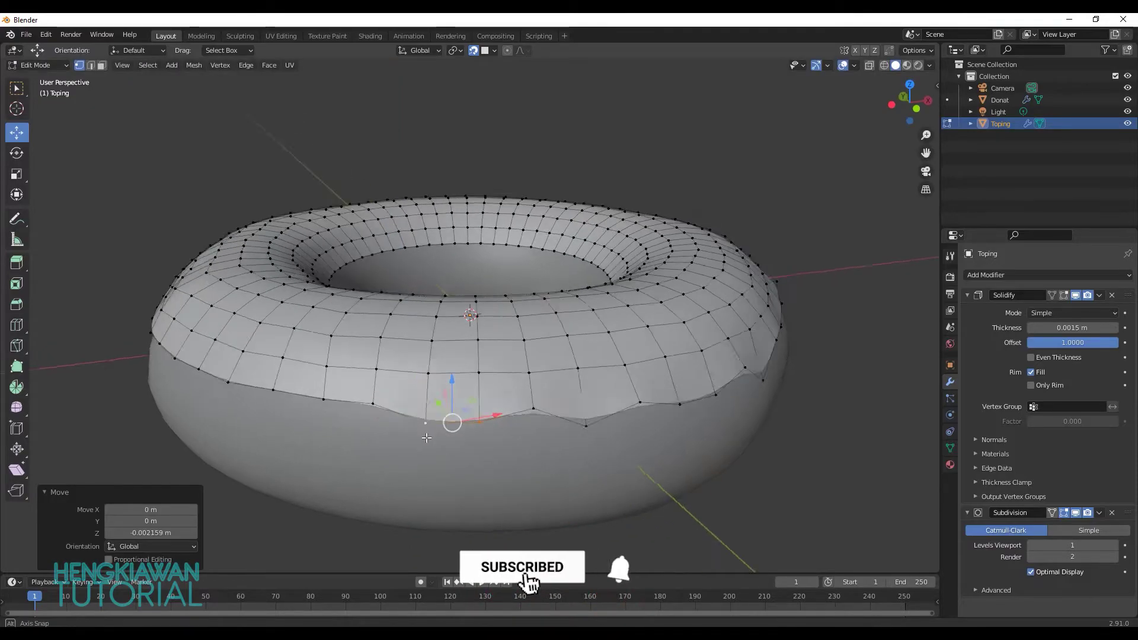
pyautogui.moveTo(454, 415); pyautogui.dragTo(509, 421, button='middle')
pyautogui.click(509, 422)
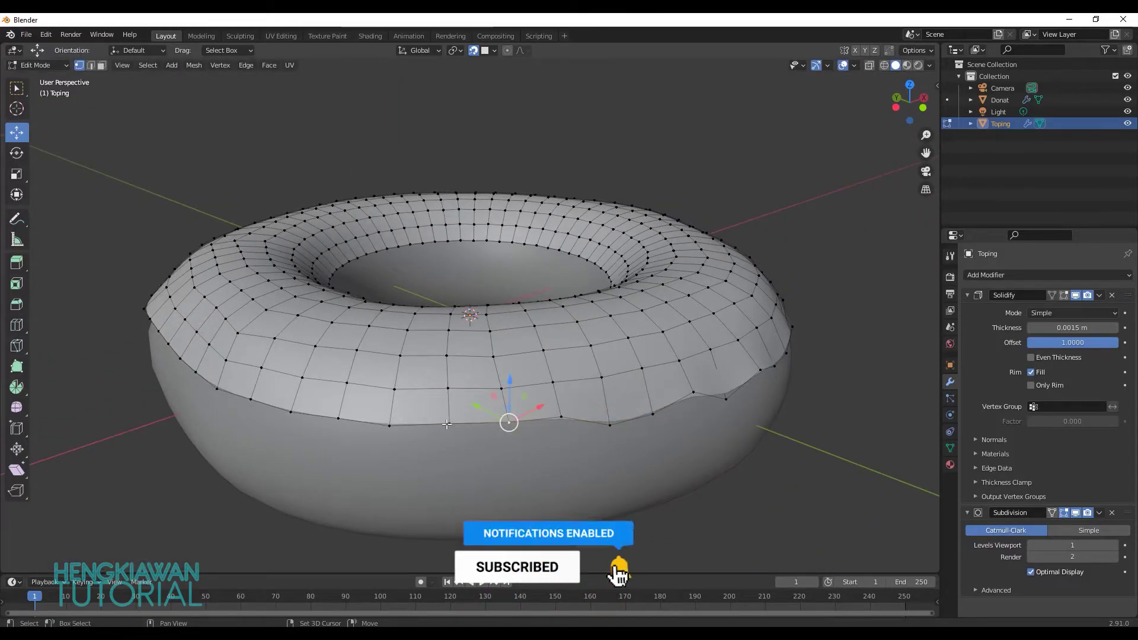
pyautogui.keyDown('shift'); pyautogui.click(449, 423); pyautogui.keyUp('shift')
pyautogui.moveTo(478, 378); pyautogui.dragTo(478, 387)
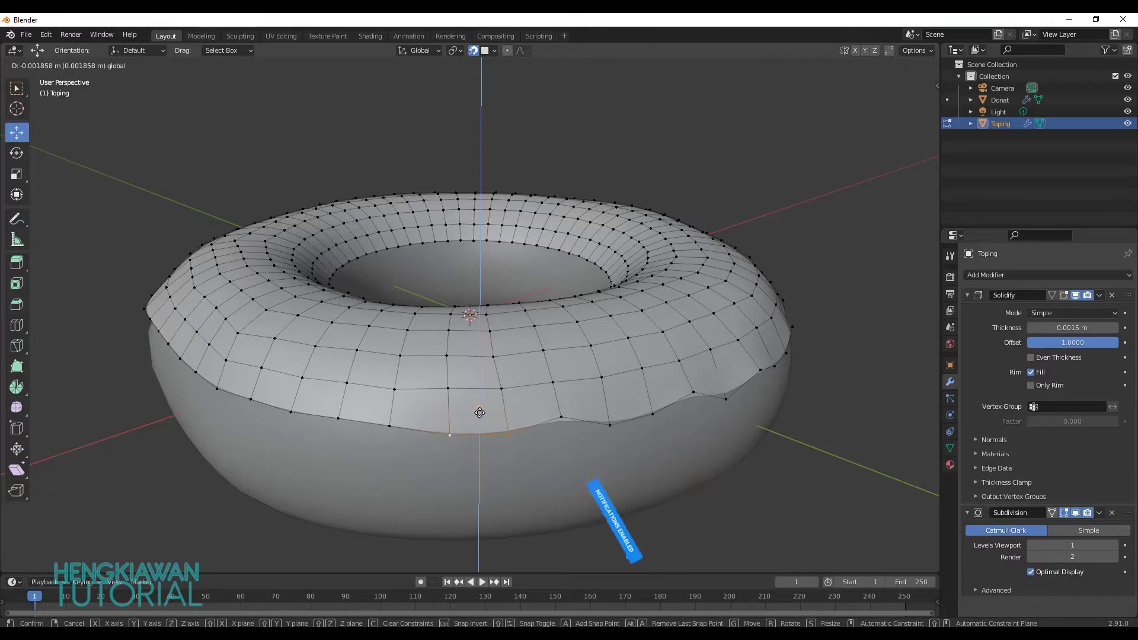
pyautogui.moveTo(479, 387)
pyautogui.mouseDown(button='middle')
pyautogui.moveTo(498, 441)
pyautogui.moveTo(509, 427)
pyautogui.mouseUp(button='middle')
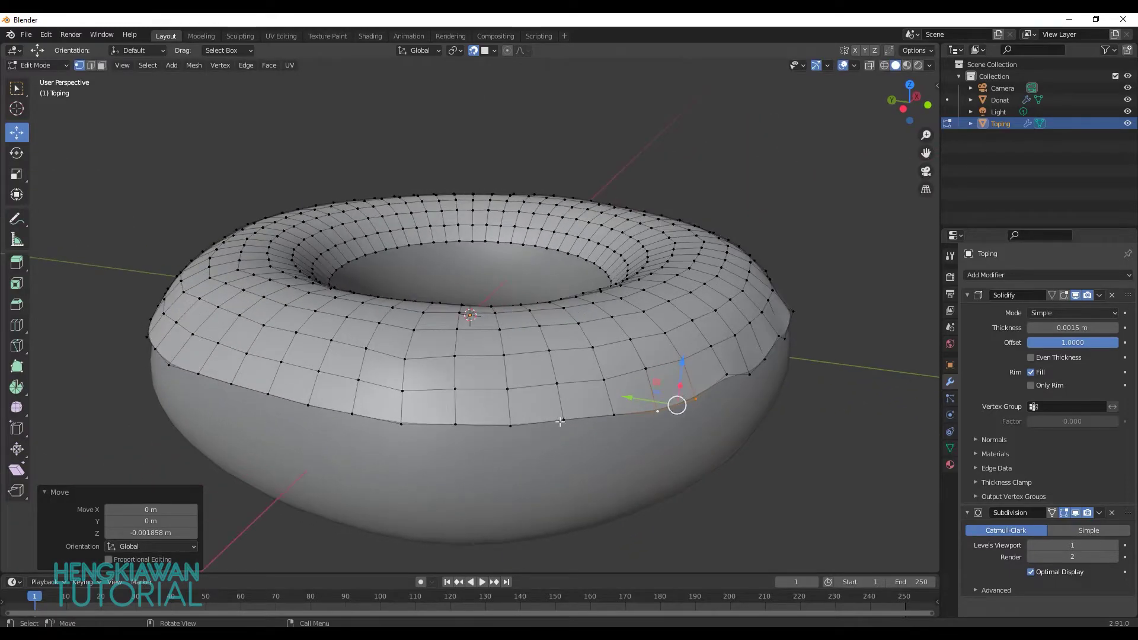
# Step: Pull single rim vertices down into drips, including one on the donut's right side
pyautogui.click(562, 420)
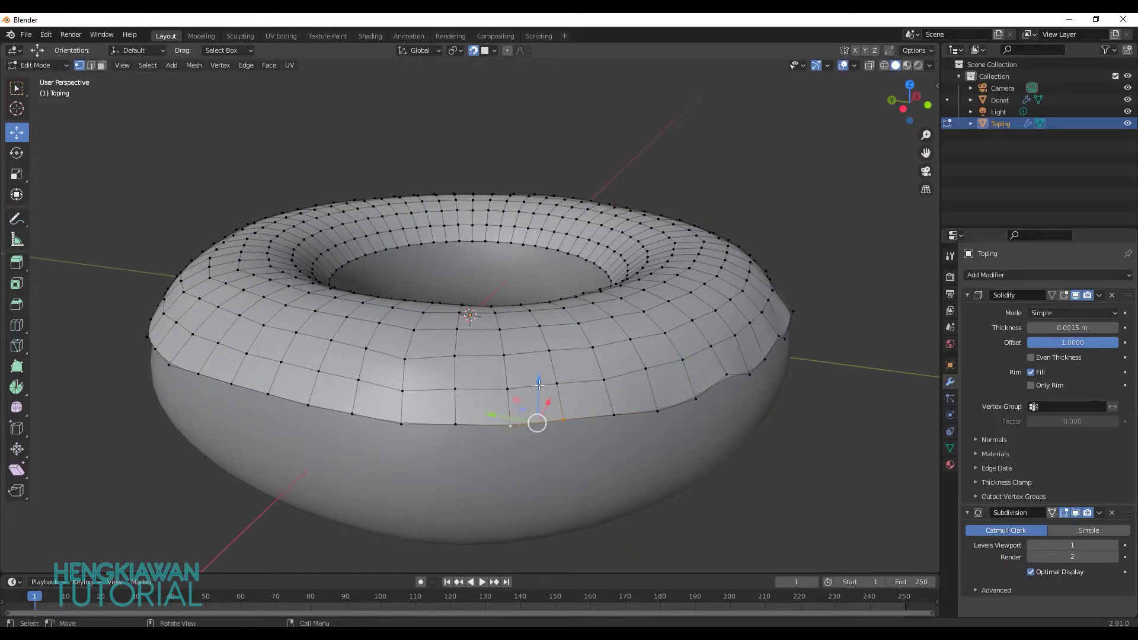
pyautogui.moveTo(537, 380); pyautogui.dragTo(536, 407)
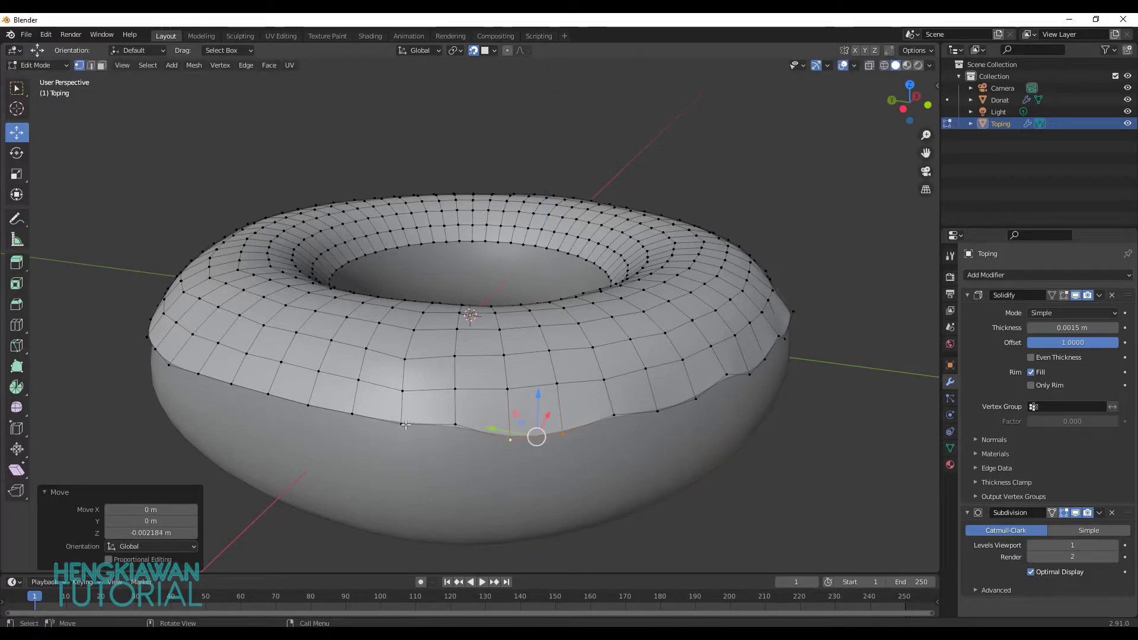
pyautogui.click(402, 423)
pyautogui.moveTo(399, 386); pyautogui.dragTo(407, 451)
pyautogui.click(590, 445)
pyautogui.moveTo(406, 451)
pyautogui.mouseDown(button='middle')
pyautogui.moveTo(590, 445)
pyautogui.moveTo(461, 425)
pyautogui.mouseUp(button='middle')
pyautogui.click(450, 414)
pyautogui.moveTo(452, 386); pyautogui.dragTo(442, 423)
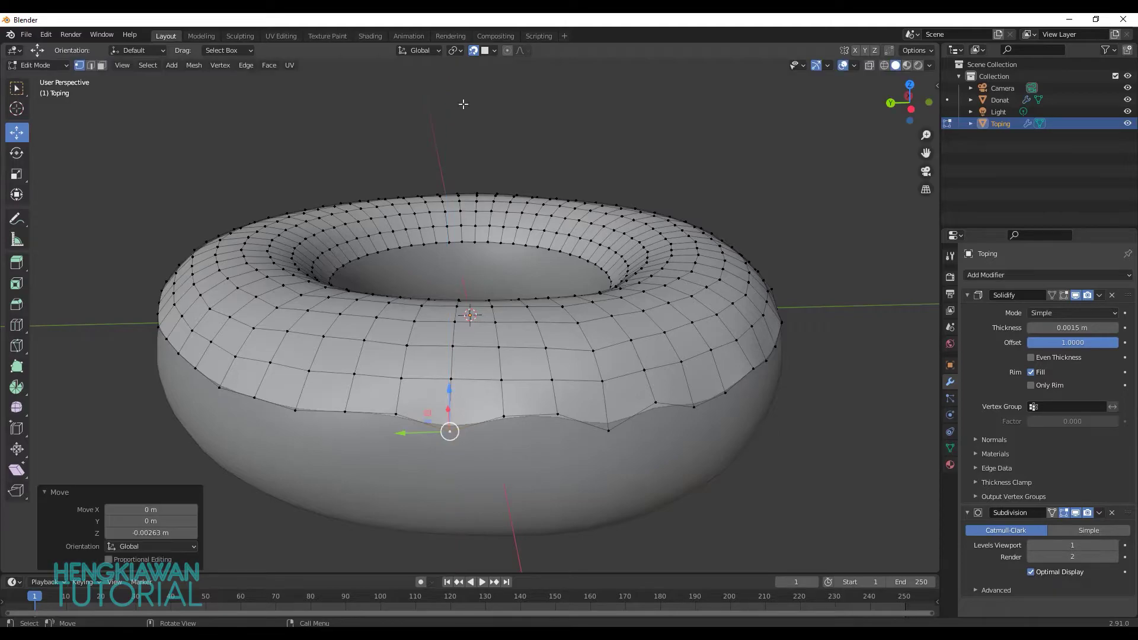
# Step: Switch snapping to Increment and back to Face, then lower more edge vertices to deepen the wave
pyautogui.click(490, 52)
pyautogui.click(480, 86)
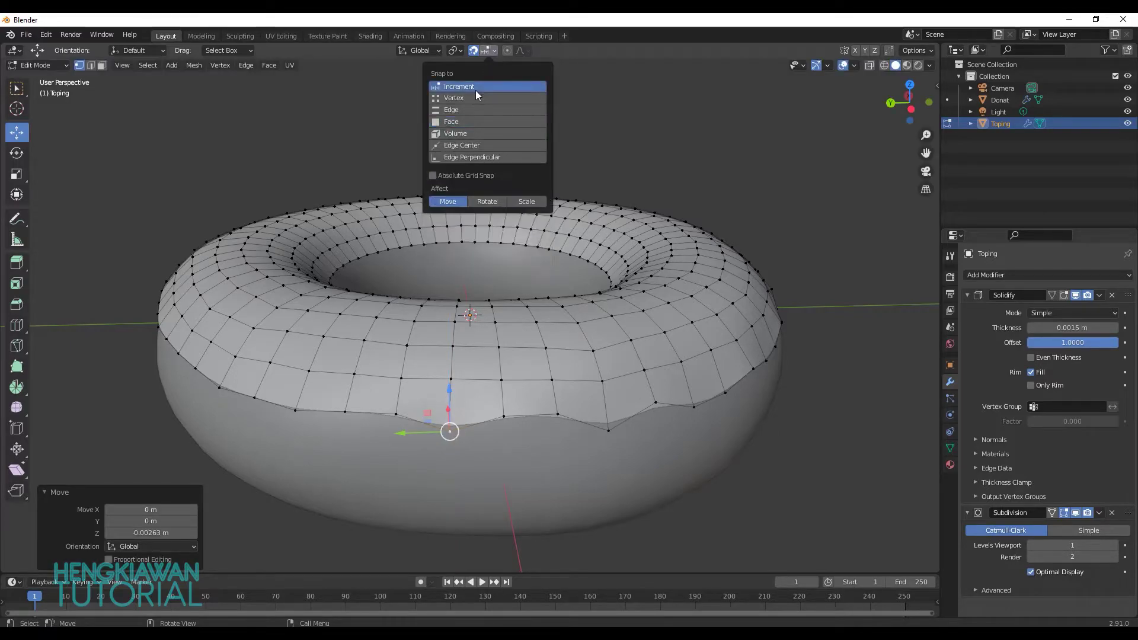
pyautogui.click(454, 121)
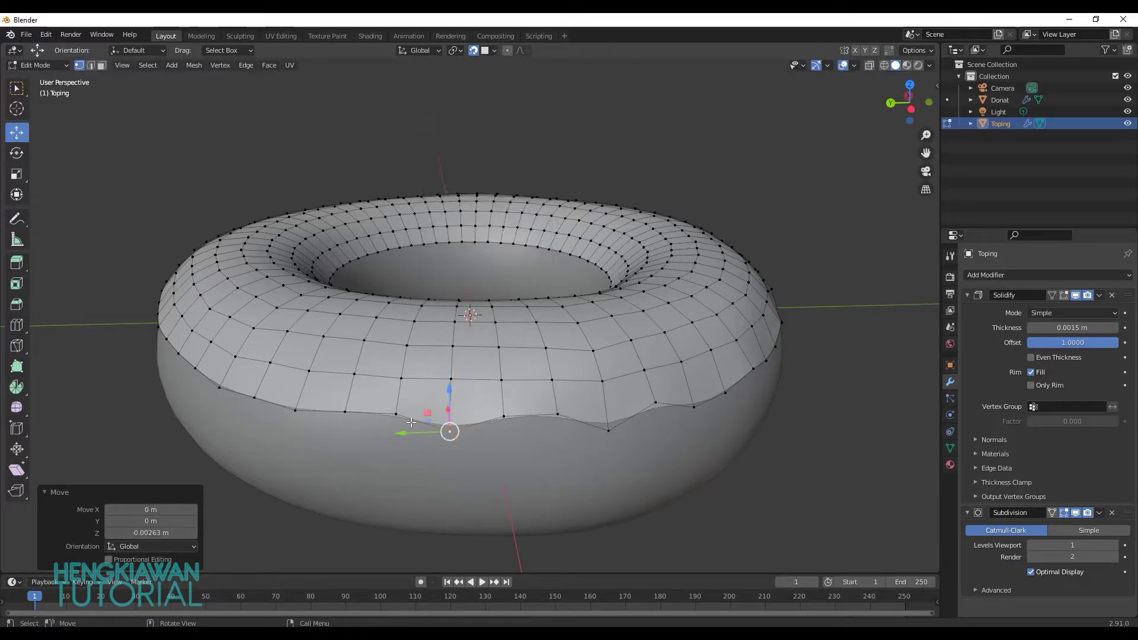
pyautogui.click(344, 413)
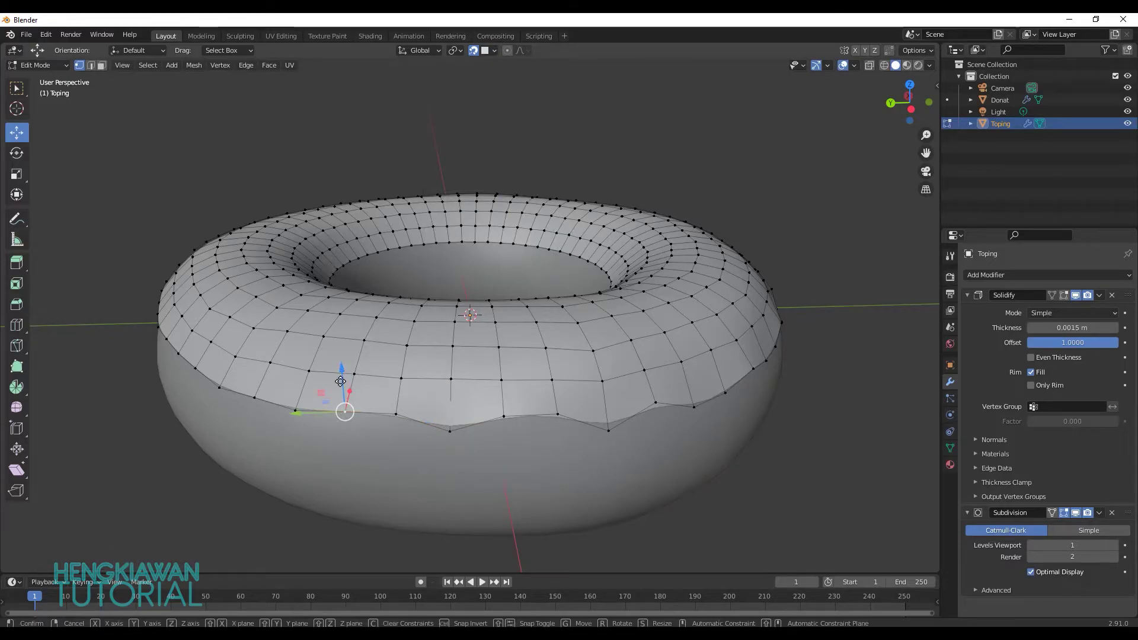
pyautogui.moveTo(343, 373); pyautogui.dragTo(348, 417)
pyautogui.click(329, 395)
pyautogui.moveTo(330, 394); pyautogui.dragTo(415, 419, button='middle')
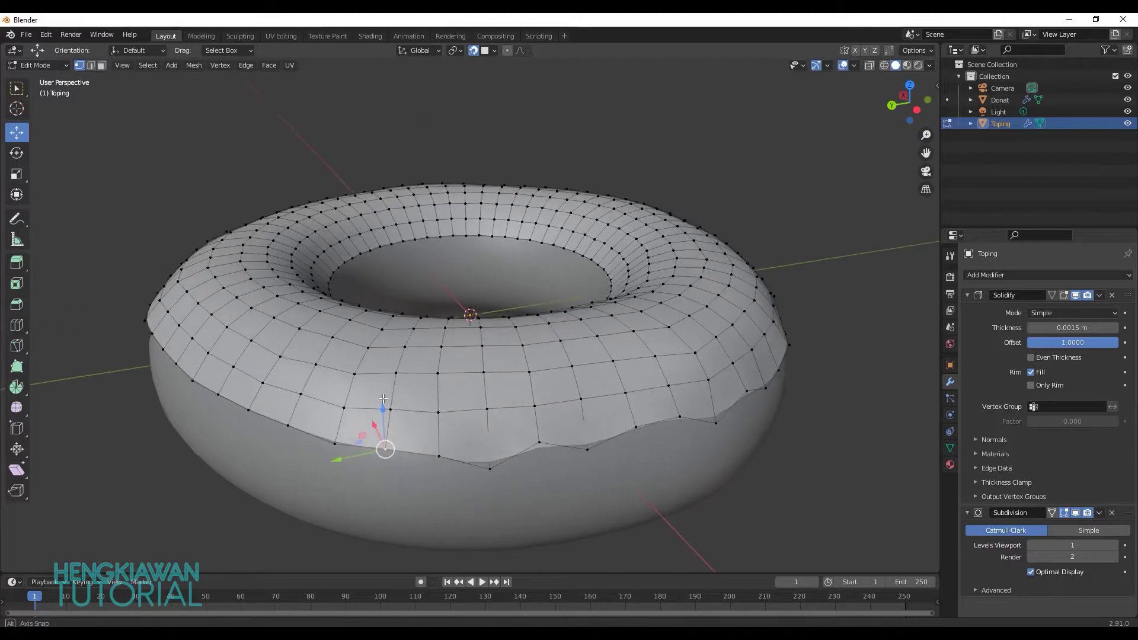
pyautogui.moveTo(403, 410)
pyautogui.mouseDown()
pyautogui.moveTo(400, 430)
pyautogui.moveTo(360, 438)
pyautogui.mouseUp()
pyautogui.click(302, 429)
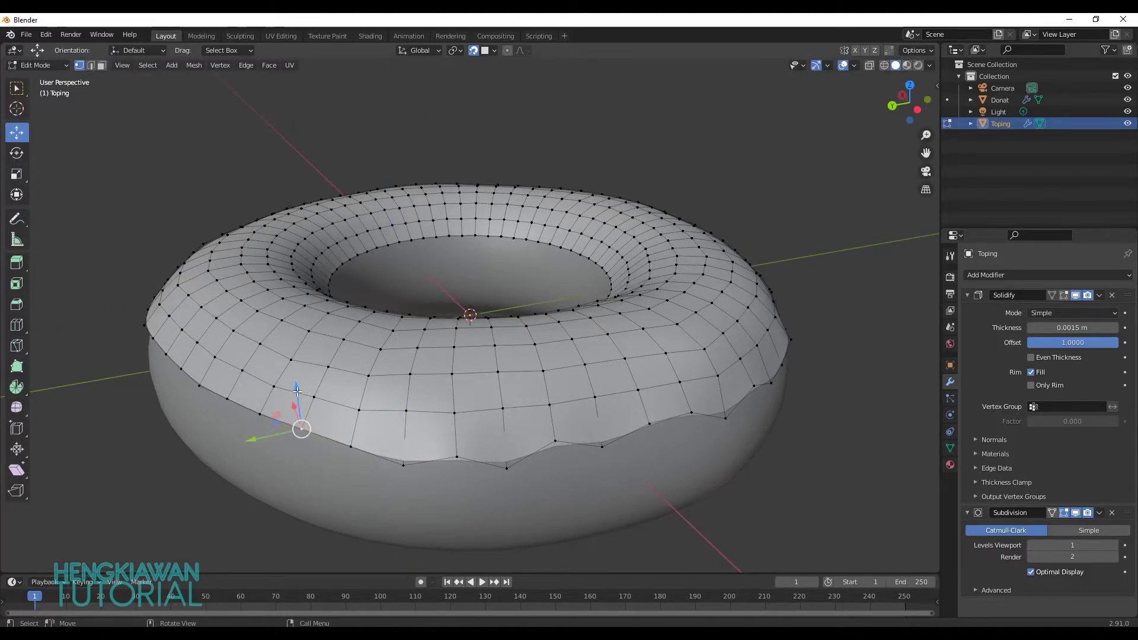
pyautogui.moveTo(297, 391); pyautogui.dragTo(295, 411)
# Step: Lower another pair of rim vertices together
pyautogui.moveTo(295, 411); pyautogui.dragTo(485, 414, button='middle')
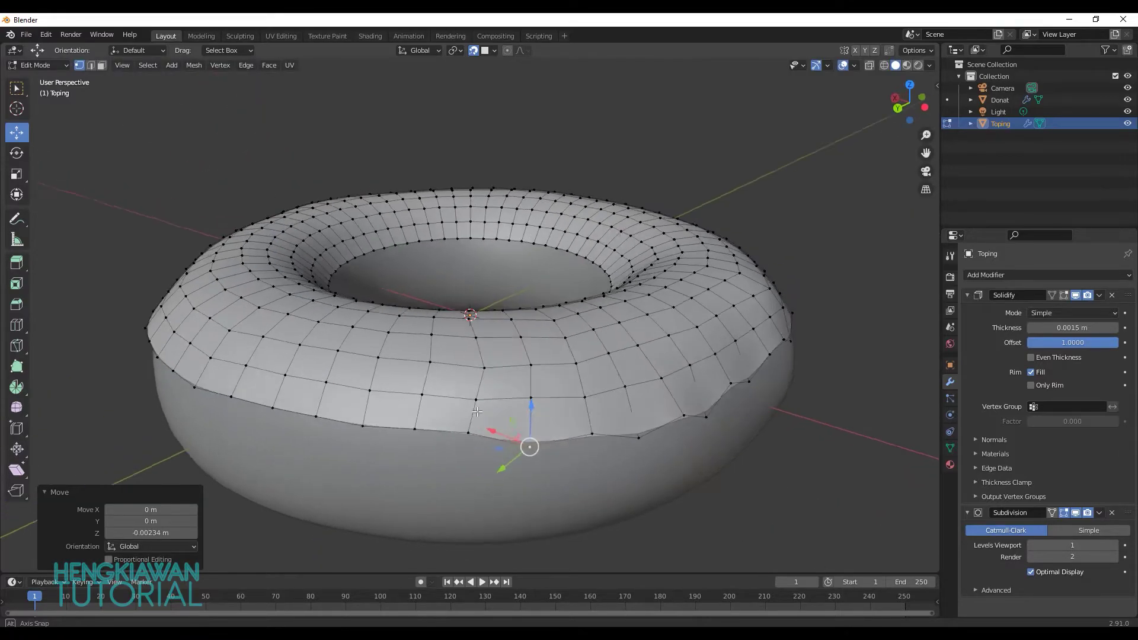
pyautogui.click(421, 422)
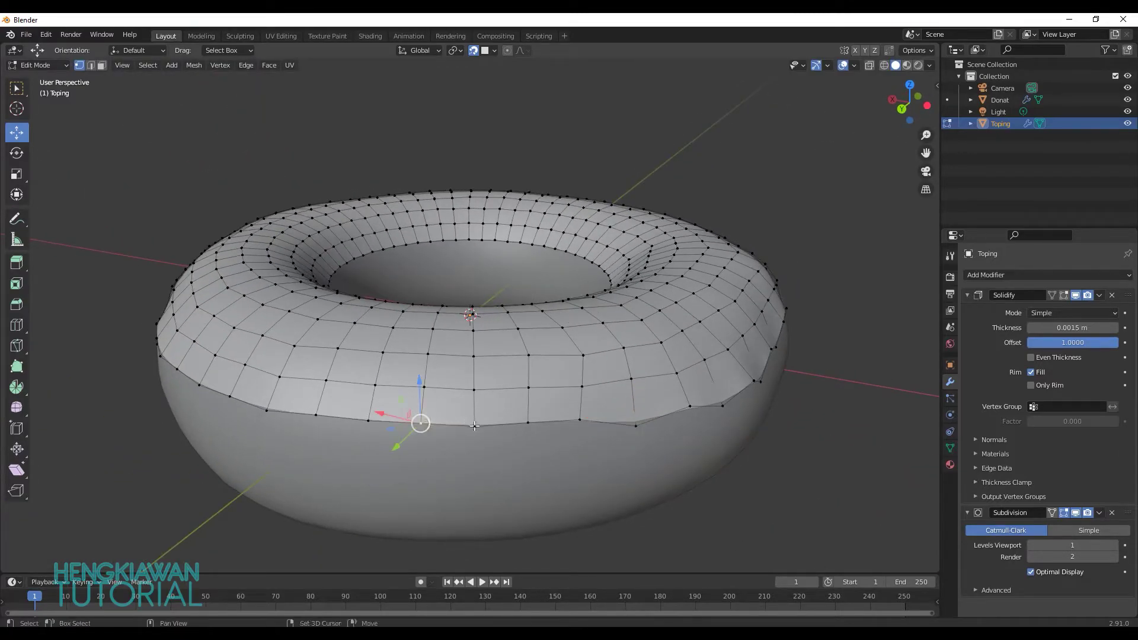
pyautogui.keyDown('shift'); pyautogui.click(474, 425); pyautogui.keyUp('shift')
pyautogui.moveTo(452, 385); pyautogui.dragTo(453, 425)
pyautogui.click(453, 430)
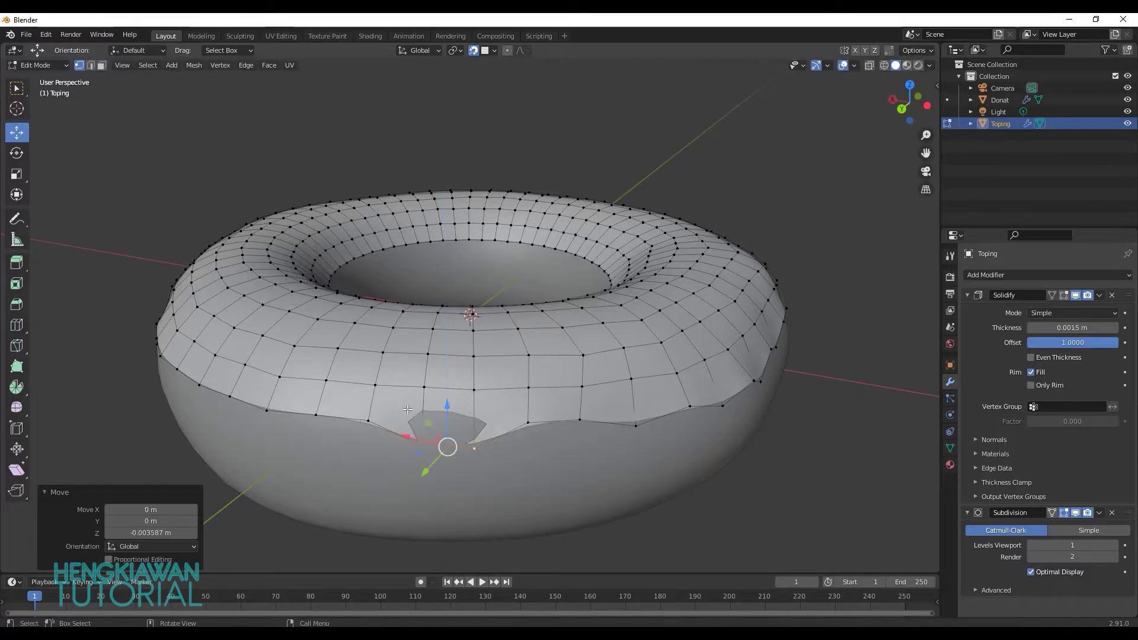
# Step: Lower a neighbouring vertex pair, then pull one more edge vertex into a drip
pyautogui.moveTo(453, 431); pyautogui.dragTo(484, 429, button='middle')
pyautogui.click(492, 435)
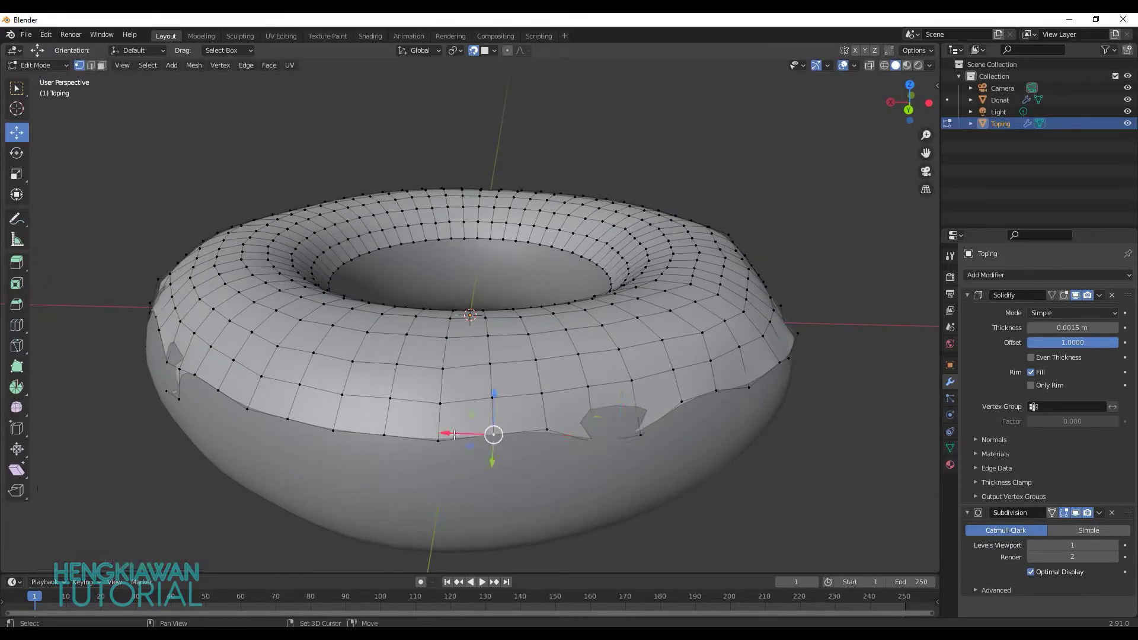
pyautogui.keyDown('shift'); pyautogui.click(458, 437); pyautogui.keyUp('shift')
pyautogui.moveTo(467, 401); pyautogui.dragTo(460, 420)
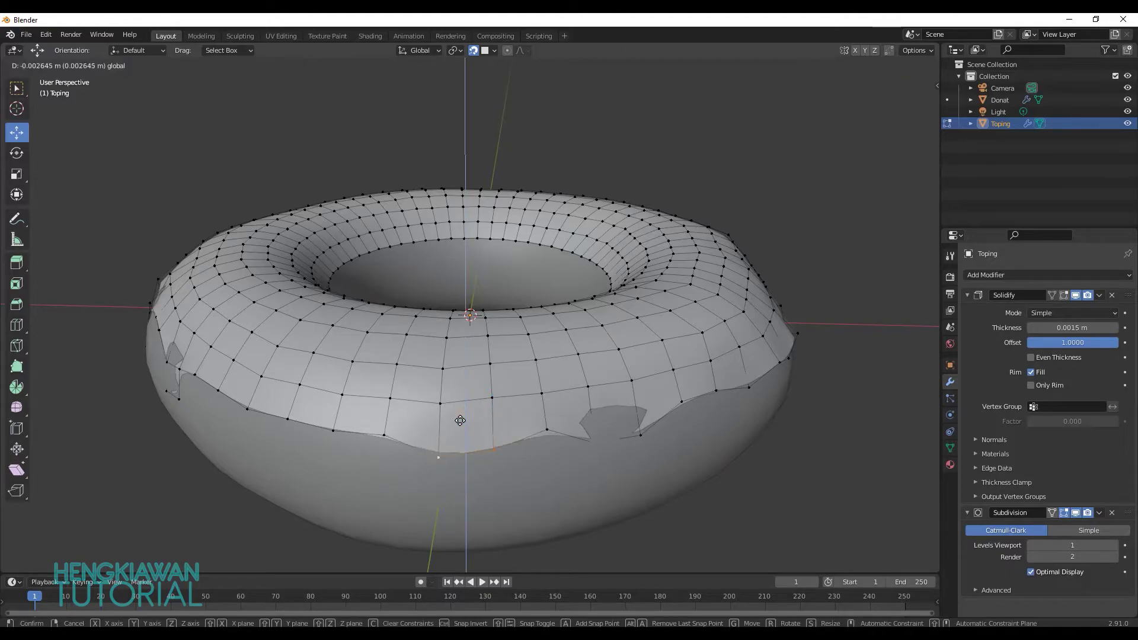
pyautogui.click(461, 420)
pyautogui.moveTo(460, 421); pyautogui.dragTo(462, 425, button='middle')
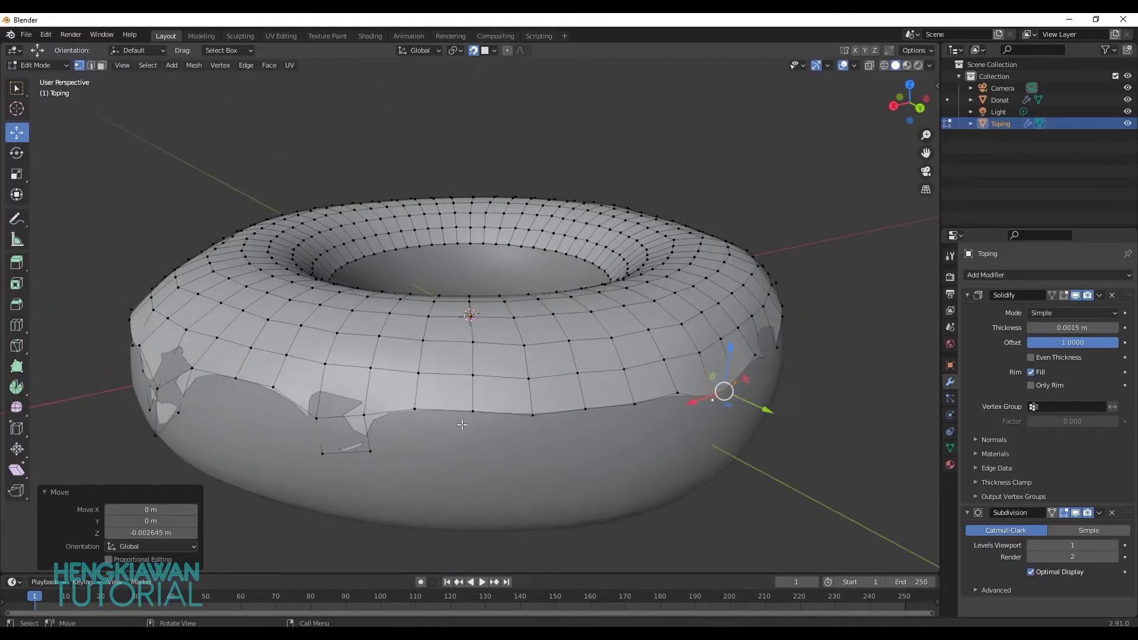
pyautogui.click(584, 410)
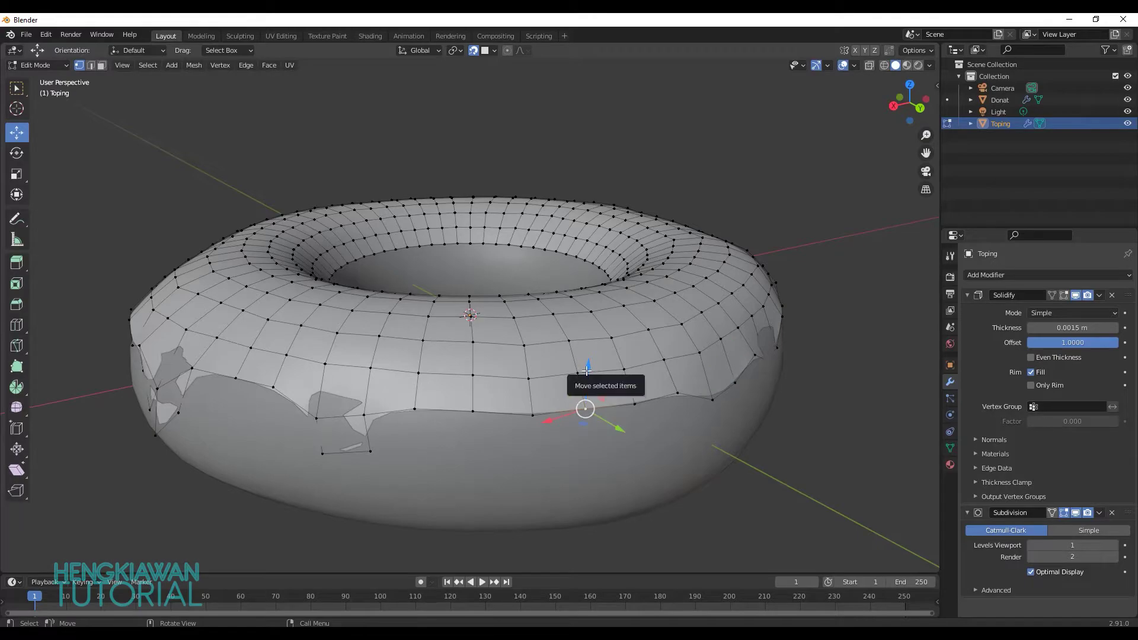
pyautogui.moveTo(583, 376)
pyautogui.mouseDown()
pyautogui.moveTo(591, 411)
pyautogui.moveTo(540, 425)
pyautogui.mouseUp()
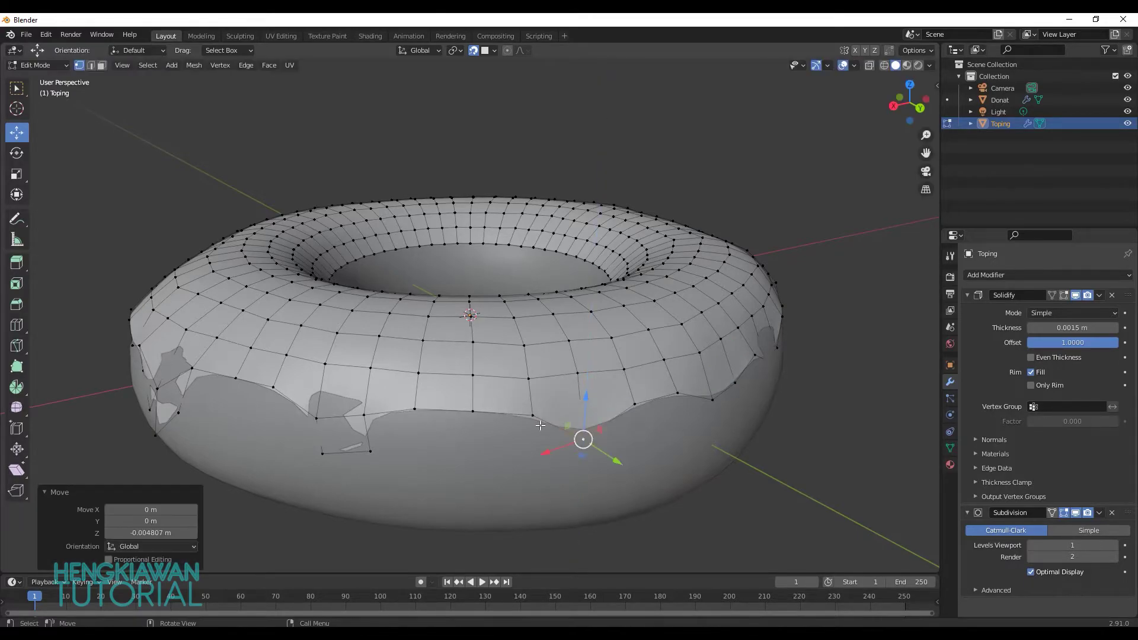
# Step: Preview the icing from the donut's front, then reselect Toping in Edit Mode
pyautogui.press('Tab')
pyautogui.click(747, 399)
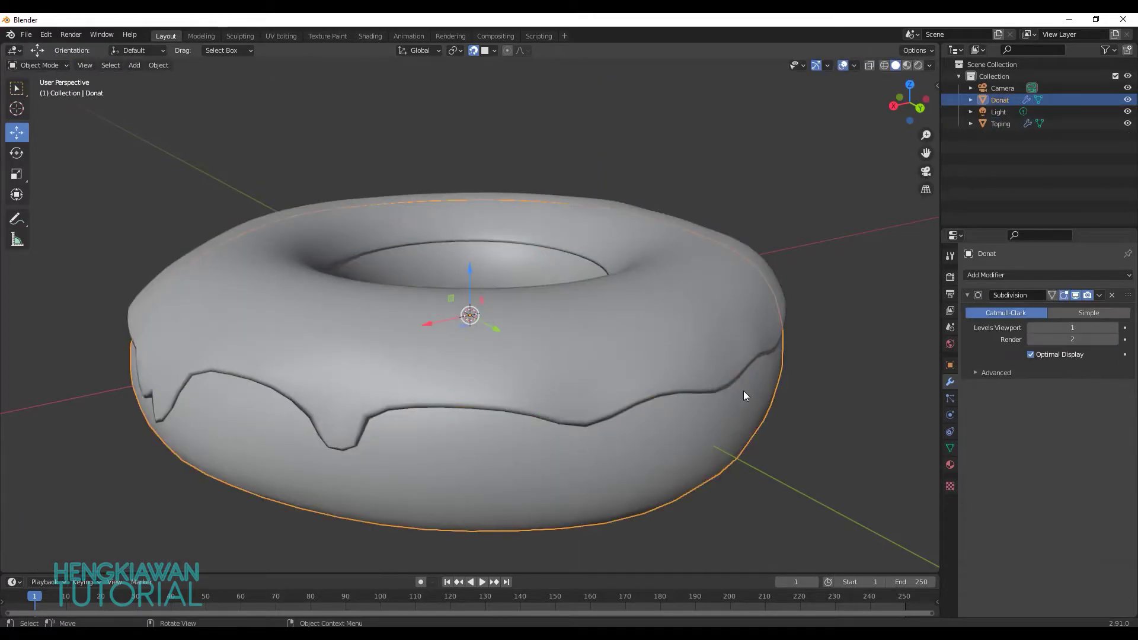
pyautogui.scroll(-3, 671, 429)
pyautogui.moveTo(670, 429)
pyautogui.mouseDown(button='middle')
pyautogui.moveTo(521, 427)
pyautogui.moveTo(639, 422)
pyautogui.moveTo(637, 412)
pyautogui.mouseUp(button='middle')
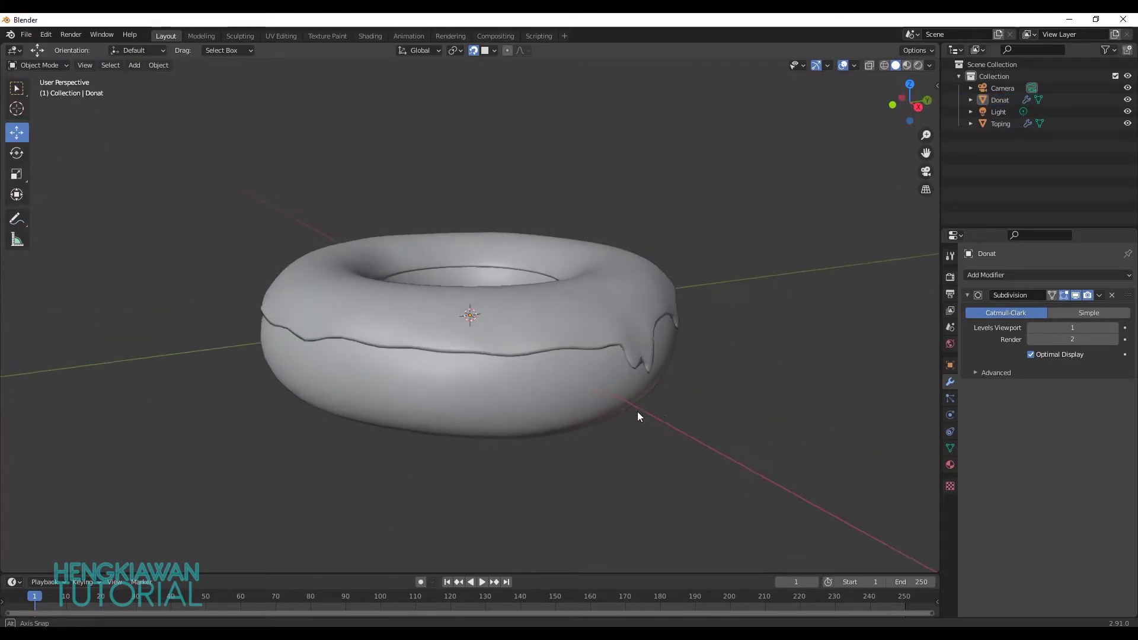
pyautogui.click(530, 342)
pyautogui.press('Tab')
pyautogui.scroll(2, 534, 350)
pyautogui.scroll(1, 536, 354)
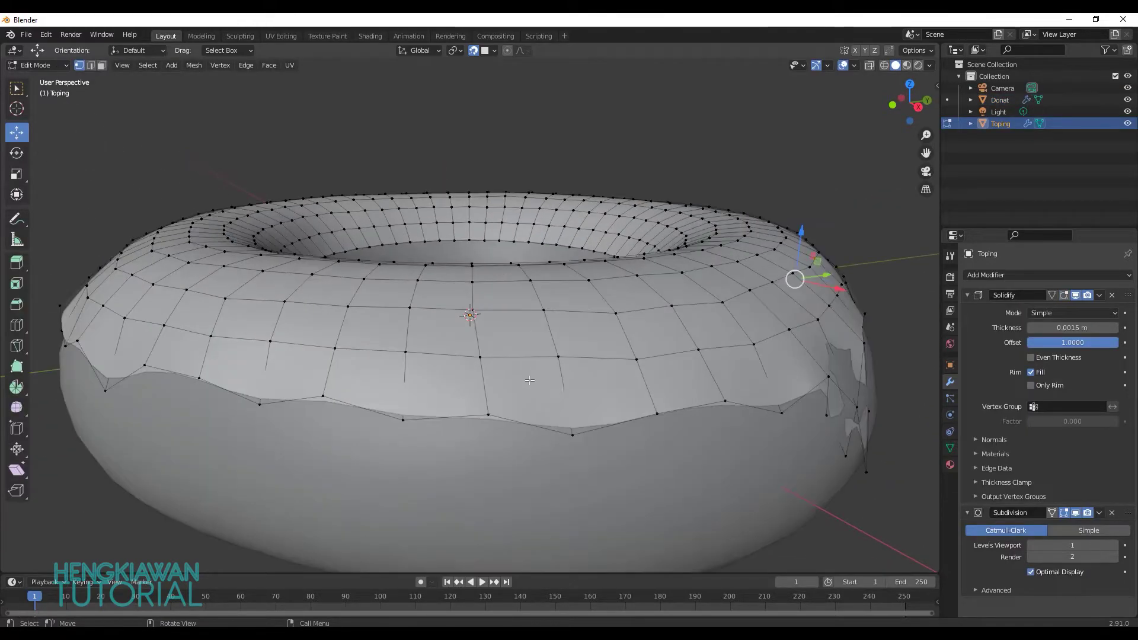
# Step: Extrude a lower-edge vertex downward into a long drip and preview it
pyautogui.click(571, 438)
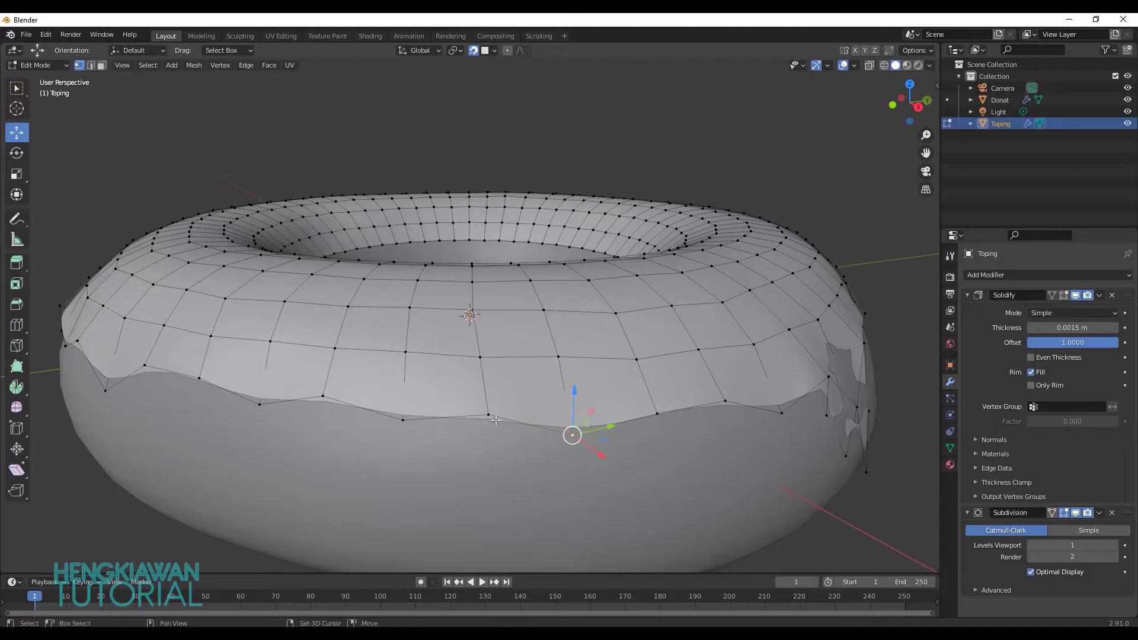
pyautogui.press('e')
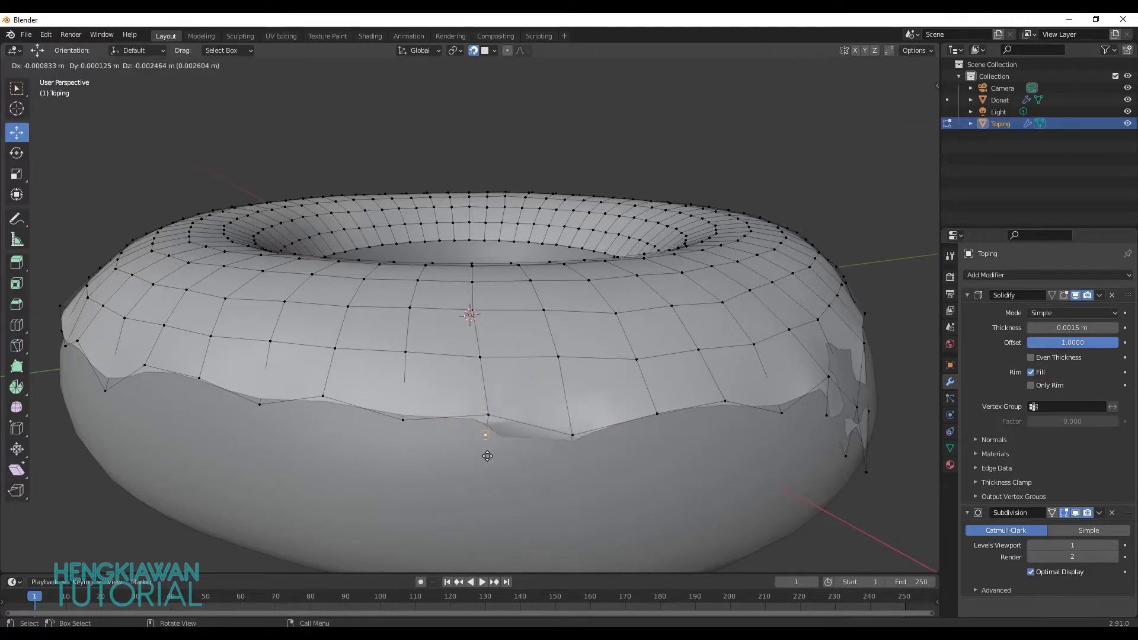
pyautogui.click(492, 496)
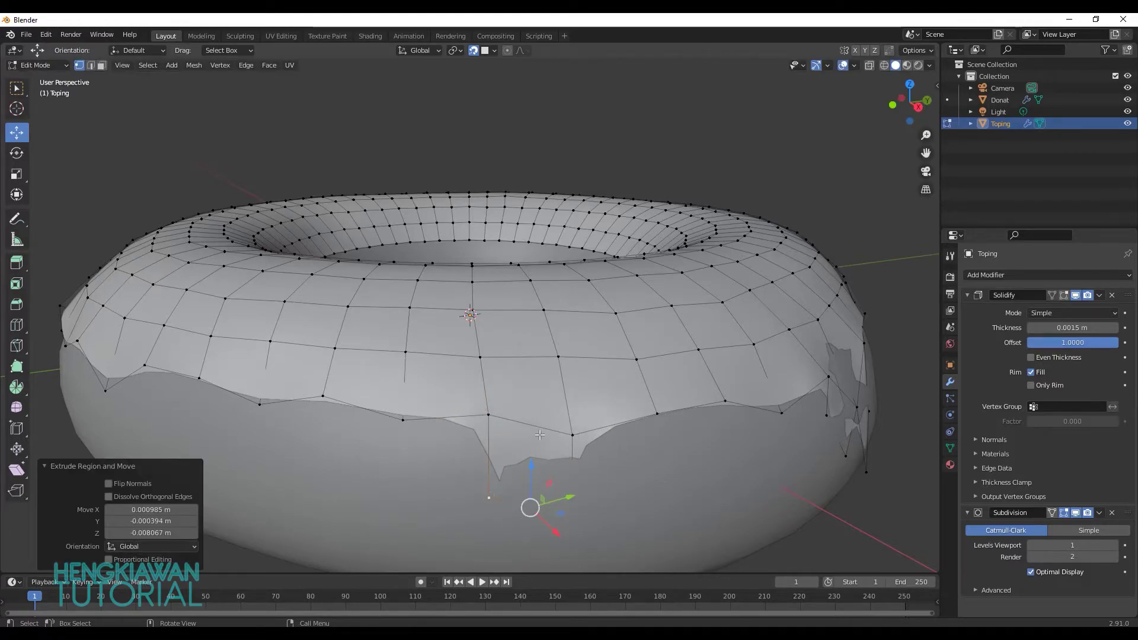
pyautogui.press('Tab')
pyautogui.press('Tab')
# Step: Move a neighbouring edge vertex down with G to form a second drip, then return to Object Mode
pyautogui.scroll(-3, 542, 416)
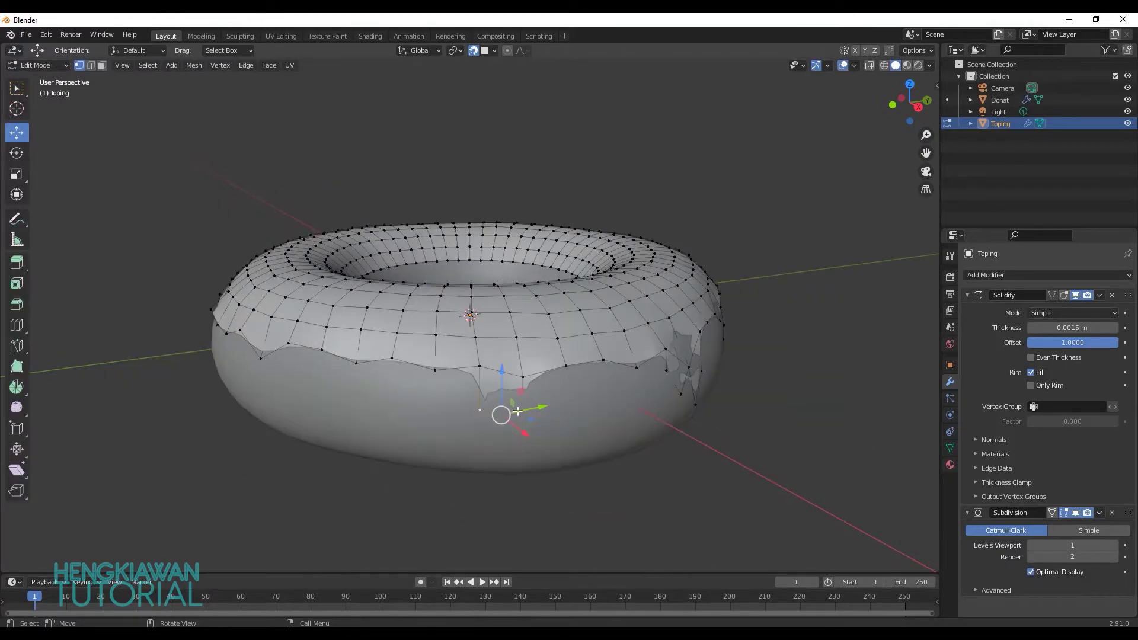
pyautogui.scroll(2, 518, 411)
pyautogui.moveTo(518, 411); pyautogui.dragTo(550, 393, button='middle')
pyautogui.click(558, 382)
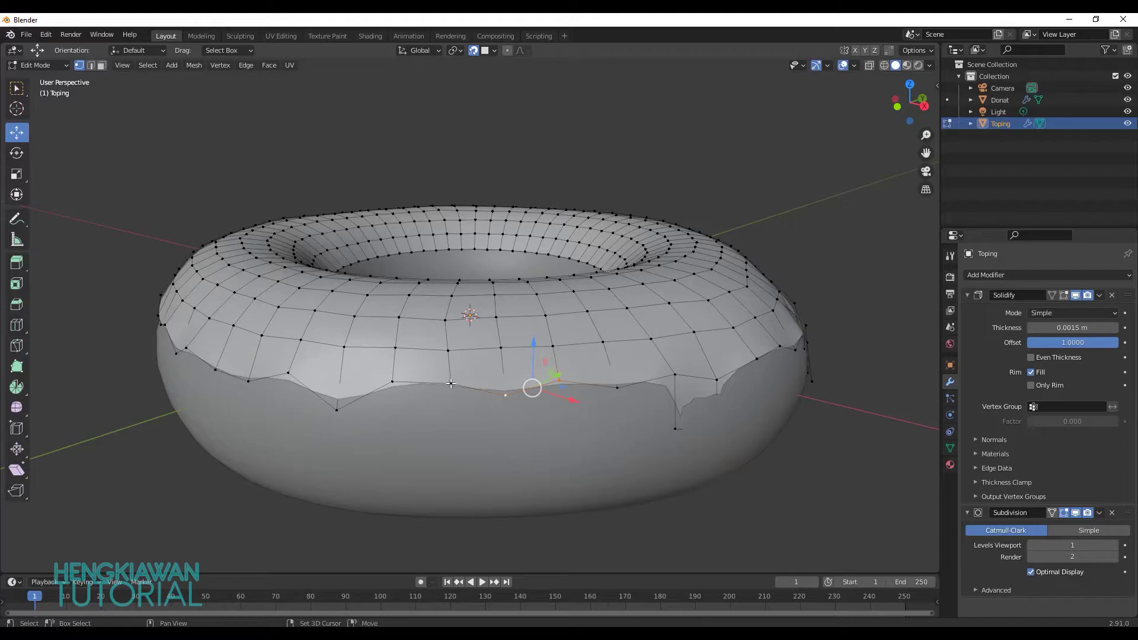
pyautogui.press('g')
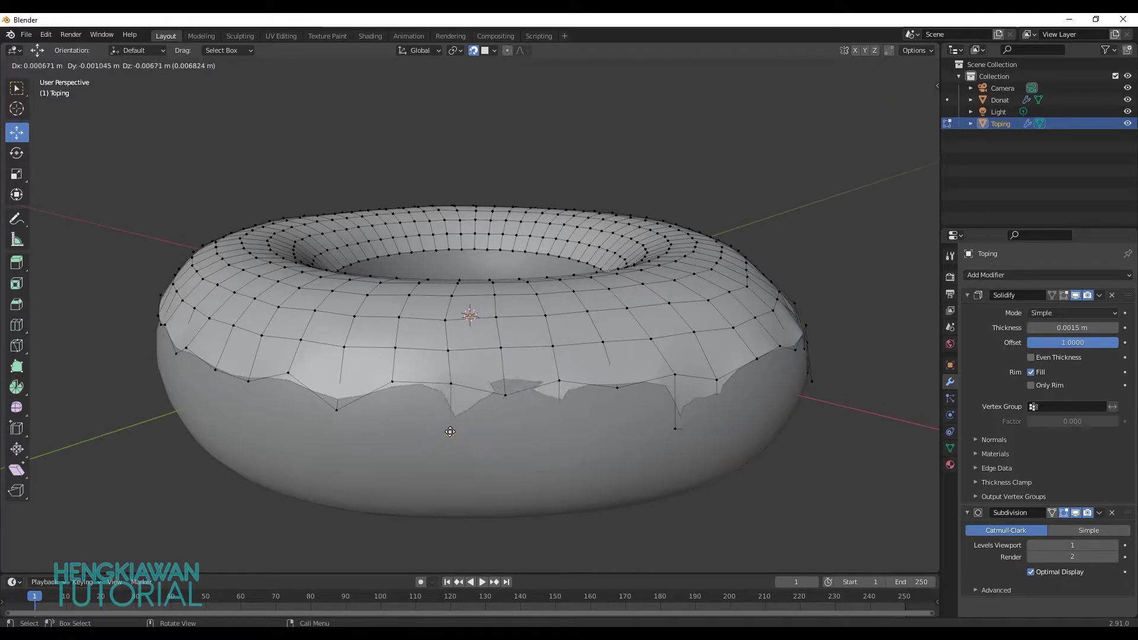
pyautogui.click(471, 432)
pyautogui.press('Tab')
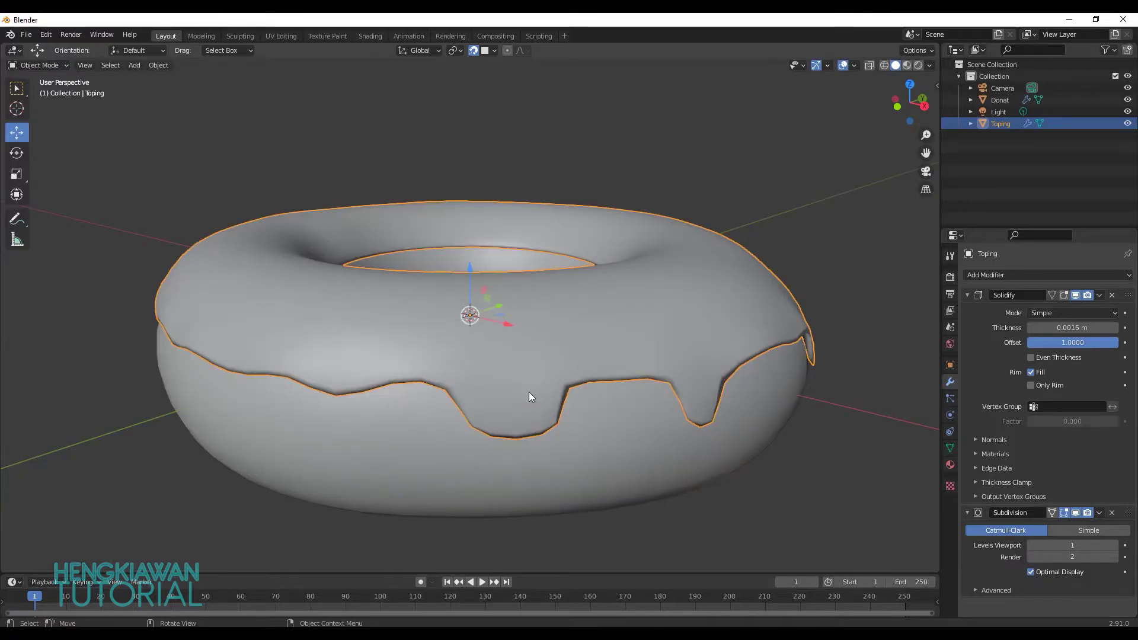
# Step: With X-ray on, reposition two hidden drip vertices, then return to Solid shading
pyautogui.press('Tab')
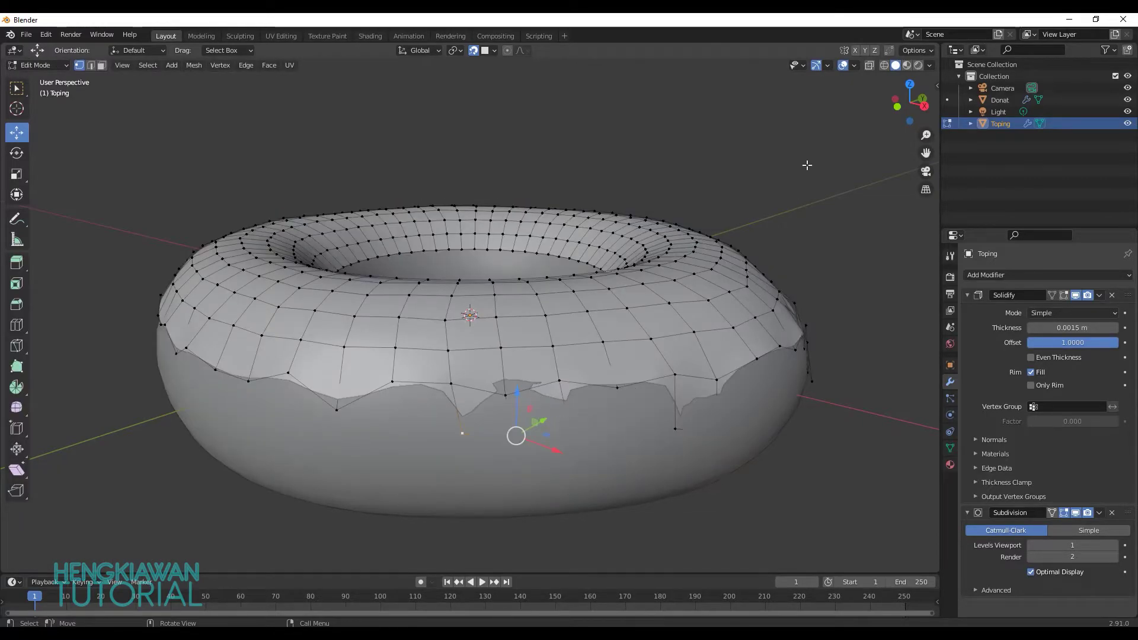
pyautogui.click(874, 67)
pyautogui.click(586, 429)
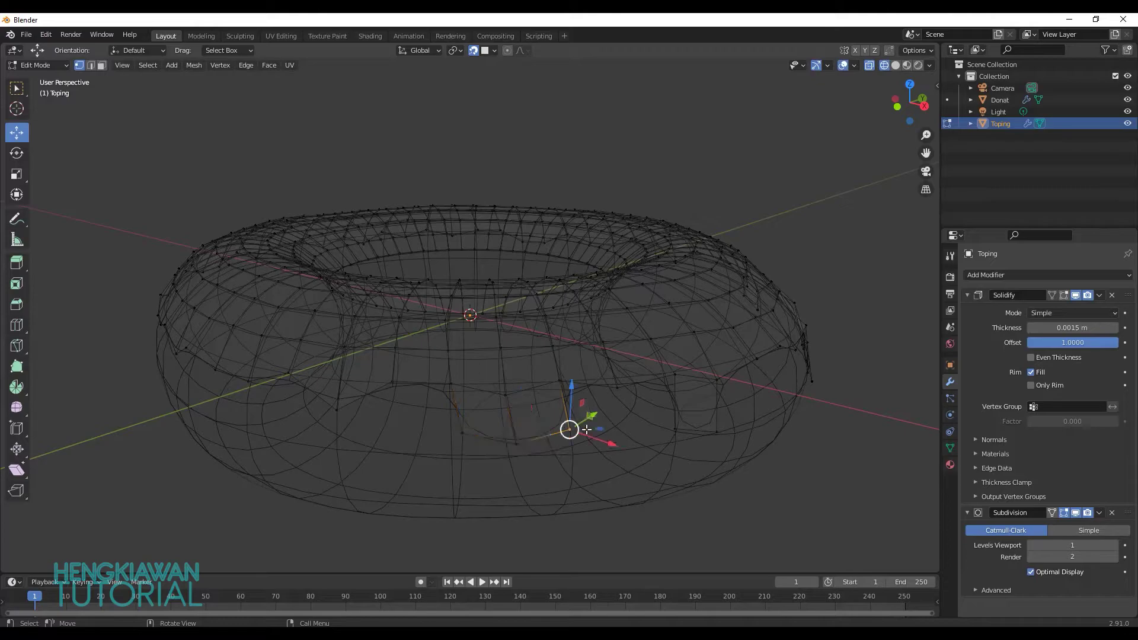
pyautogui.moveTo(569, 429); pyautogui.dragTo(549, 447)
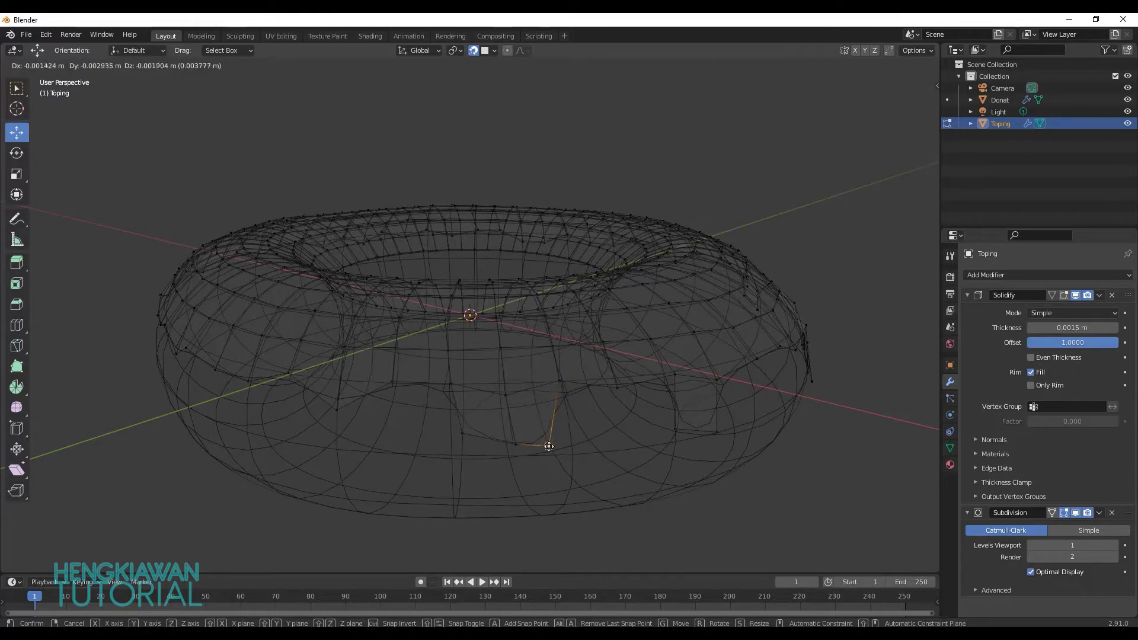
pyautogui.click(463, 432)
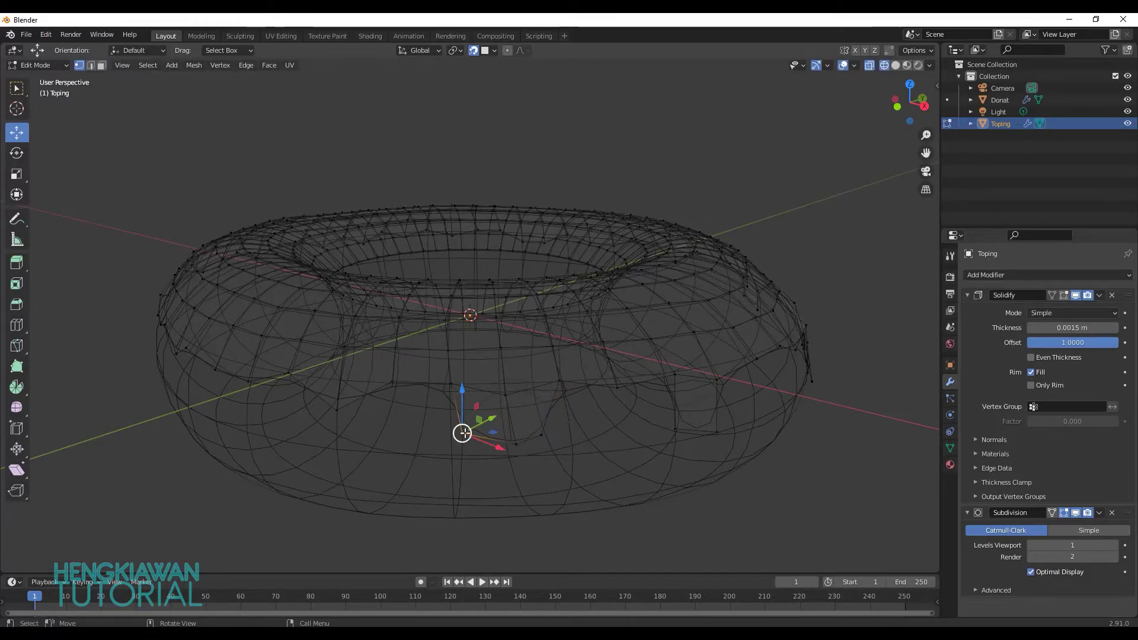
pyautogui.moveTo(463, 433); pyautogui.dragTo(489, 425)
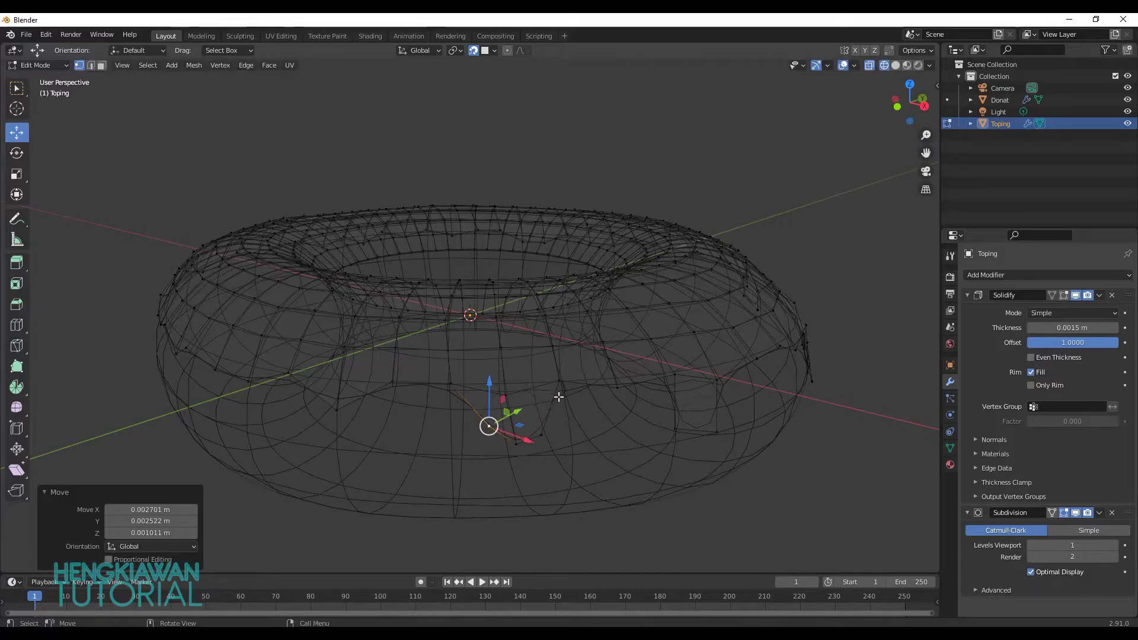
pyautogui.press('Tab')
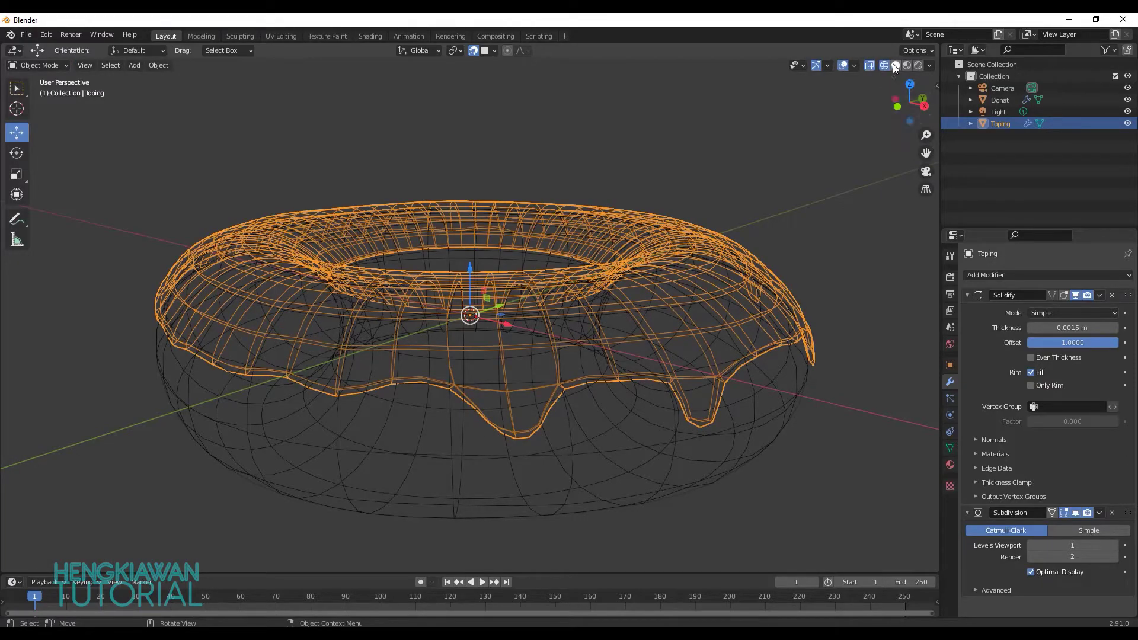
pyautogui.click(895, 65)
# Step: Lower more front-edge vertices, one by about 0.0028 m, to make the icing edge wavier
pyautogui.moveTo(506, 369)
pyautogui.mouseDown(button='middle')
pyautogui.moveTo(496, 364)
pyautogui.moveTo(523, 366)
pyautogui.mouseUp(button='middle')
pyautogui.press('Tab')
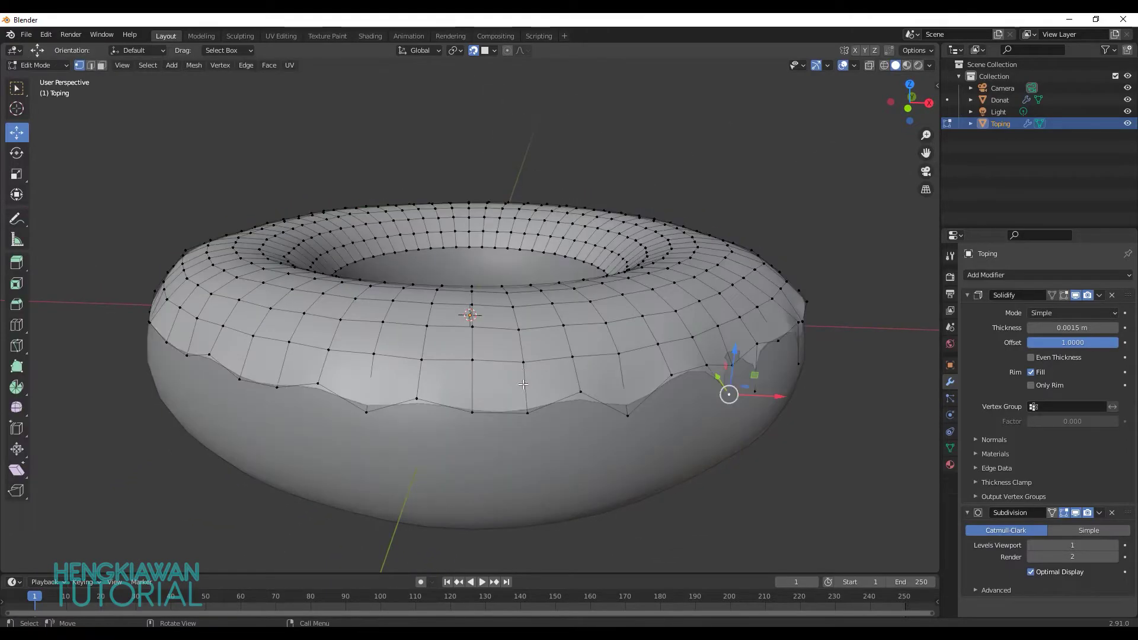
pyautogui.click(475, 412)
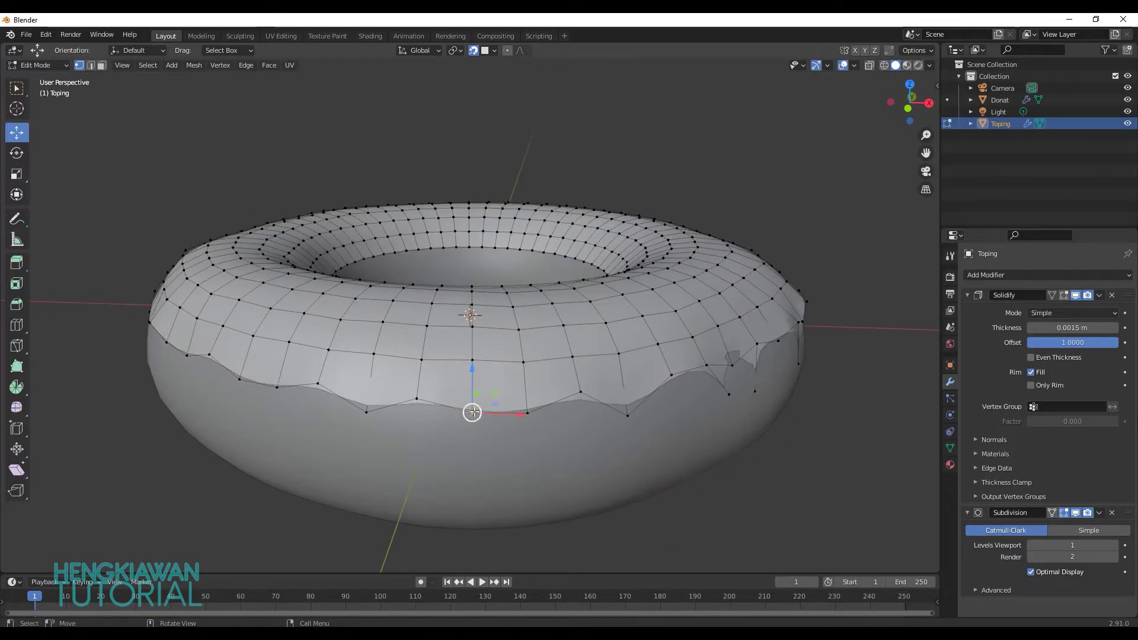
pyautogui.moveTo(475, 413)
pyautogui.mouseDown()
pyautogui.moveTo(466, 422)
pyautogui.moveTo(532, 430)
pyautogui.mouseUp()
pyautogui.click(527, 411)
pyautogui.click(421, 399)
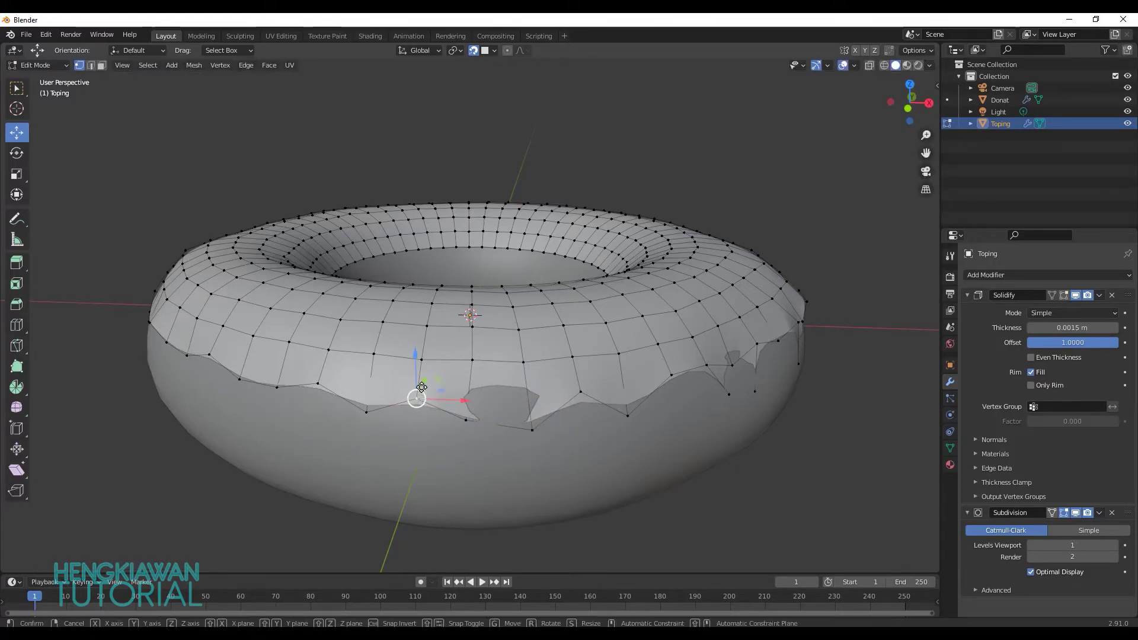
pyautogui.moveTo(421, 400); pyautogui.dragTo(422, 415)
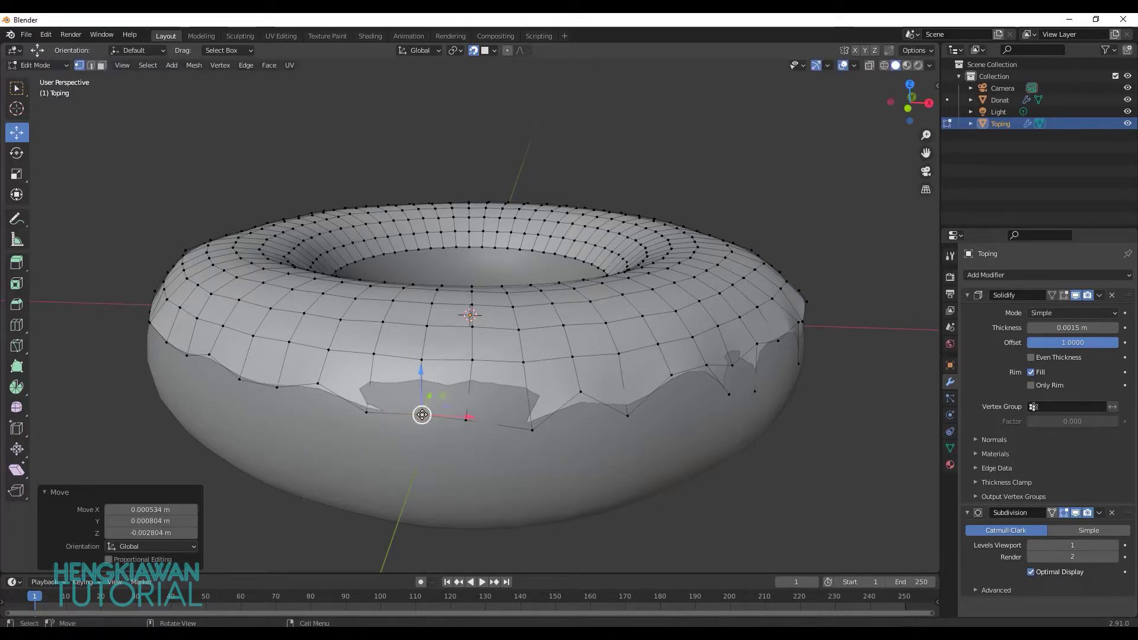
pyautogui.press('Tab')
pyautogui.press('Tab')
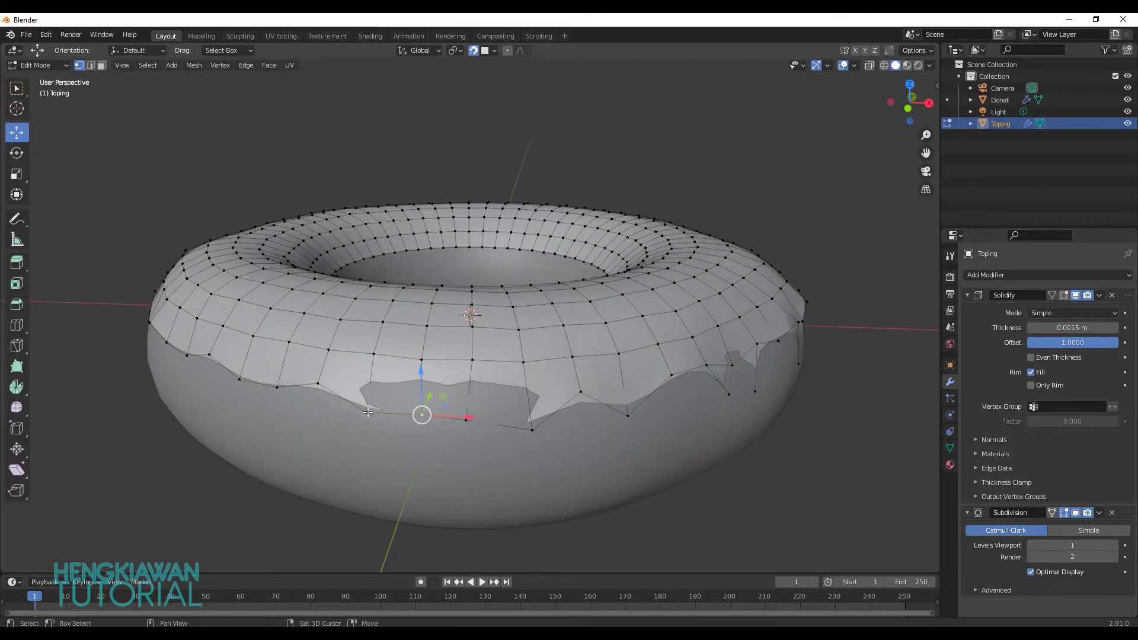
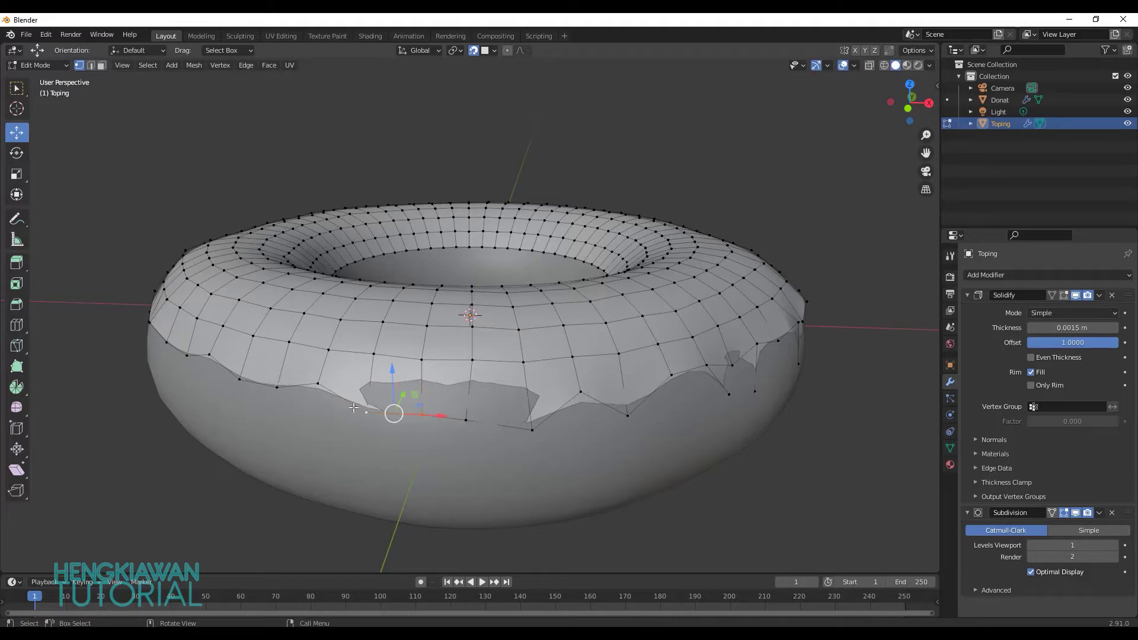
# Step: Pull the first icing edge vertices downward, checking their placement in wireframe view
pyautogui.moveTo(319, 384); pyautogui.dragTo(339, 437)
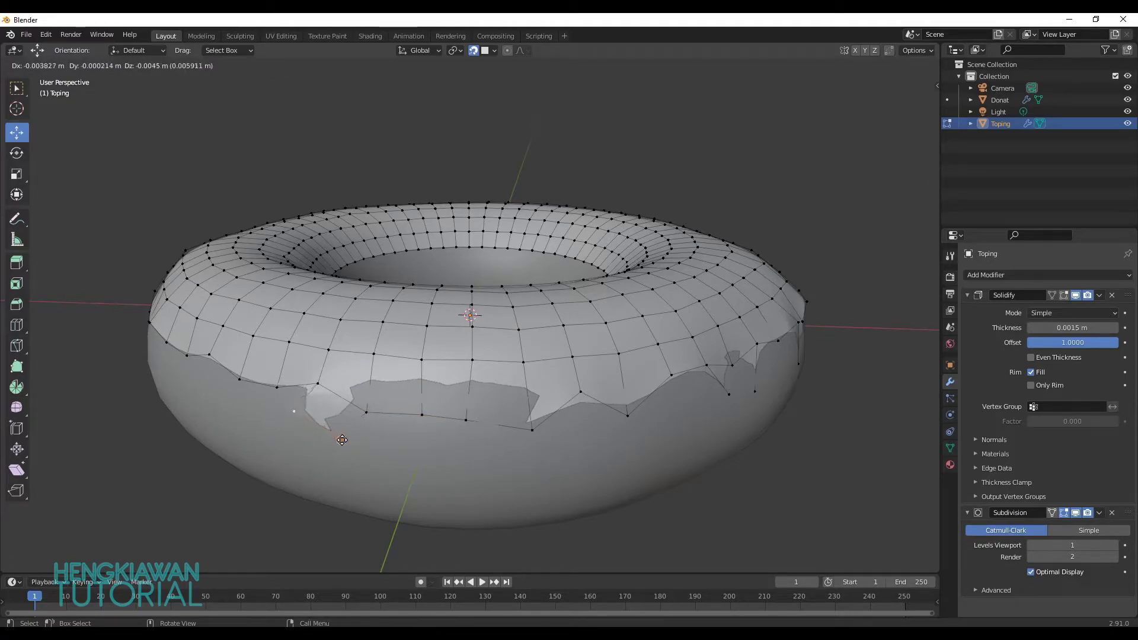
pyautogui.press('Tab')
pyautogui.press('Tab')
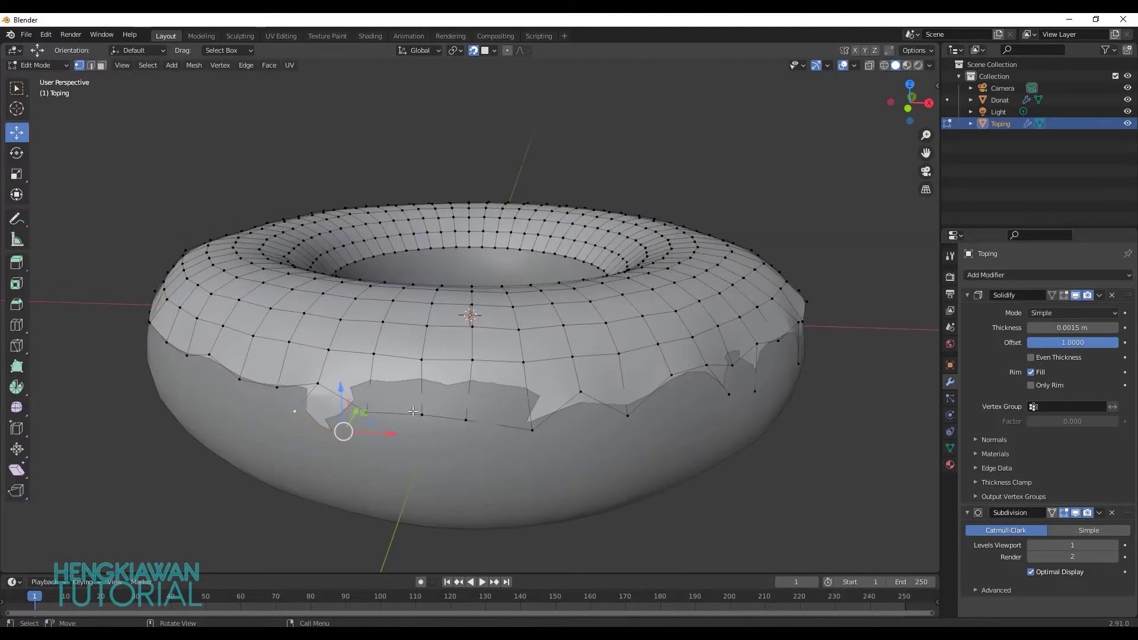
pyautogui.moveTo(299, 414); pyautogui.dragTo(323, 430)
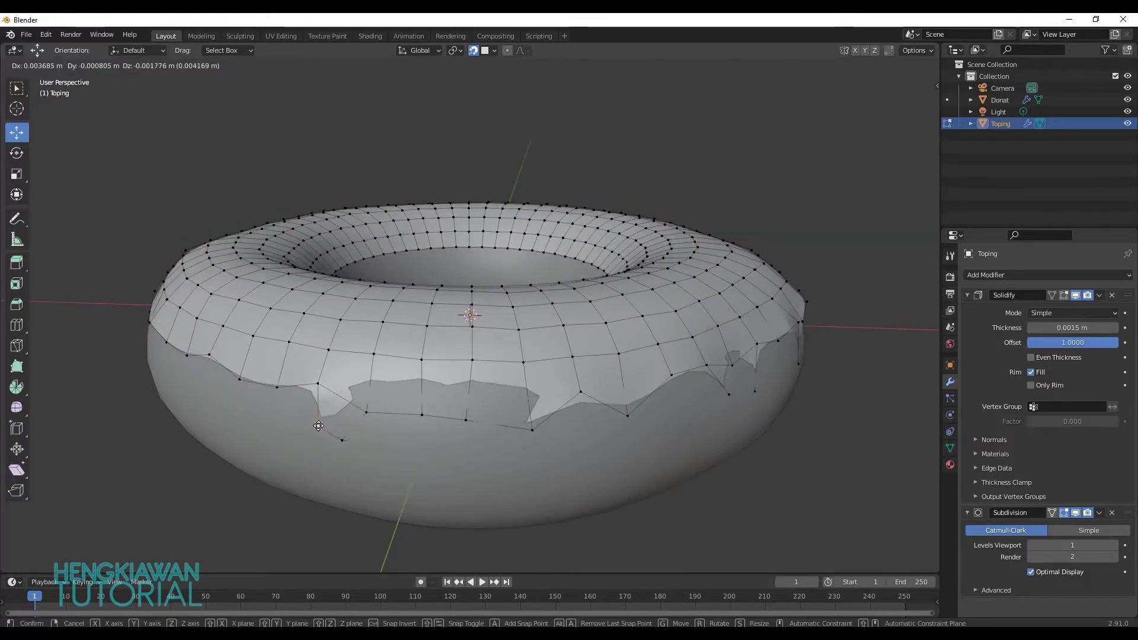
pyautogui.click(345, 440)
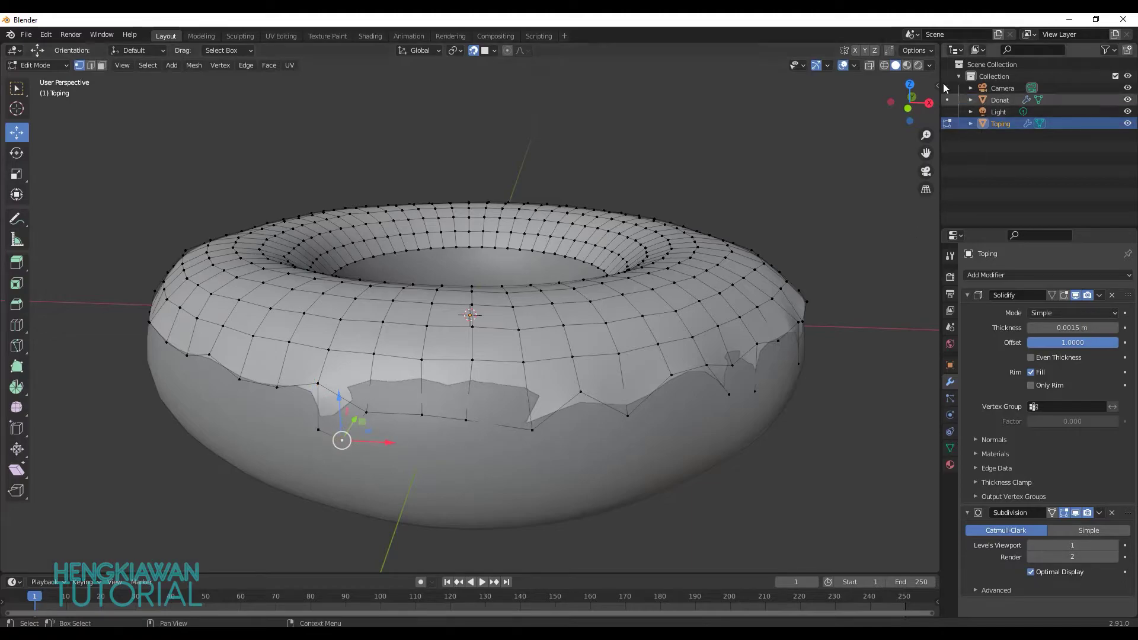
pyautogui.click(884, 65)
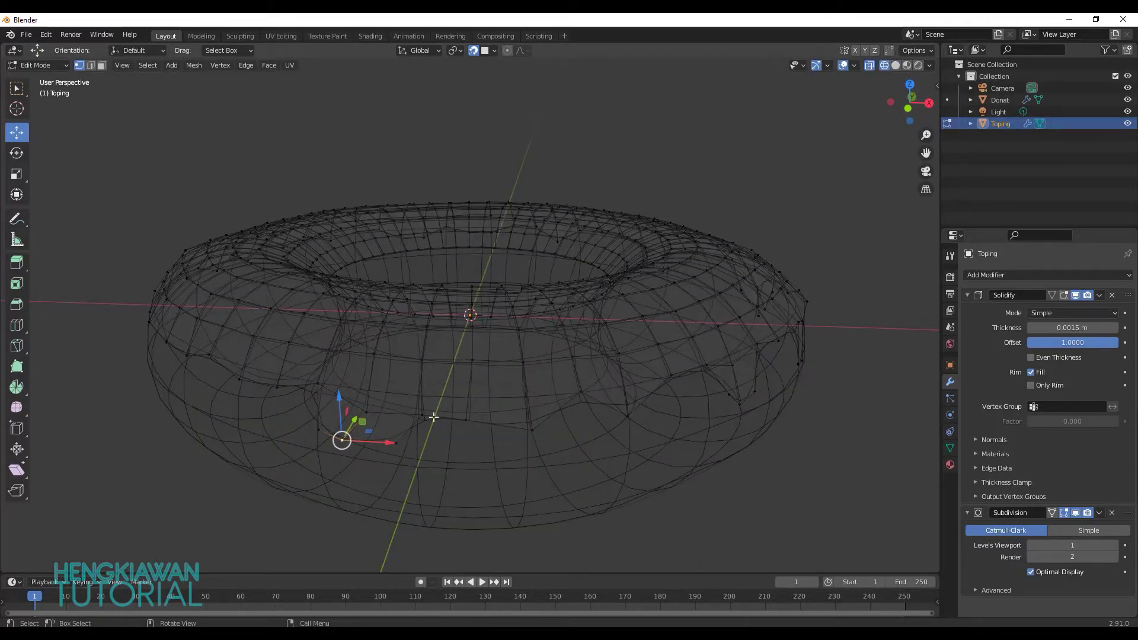
pyautogui.moveTo(342, 440)
pyautogui.mouseDown()
pyautogui.moveTo(424, 412)
pyautogui.moveTo(355, 445)
pyautogui.moveTo(358, 458)
pyautogui.mouseUp()
pyautogui.click(350, 441)
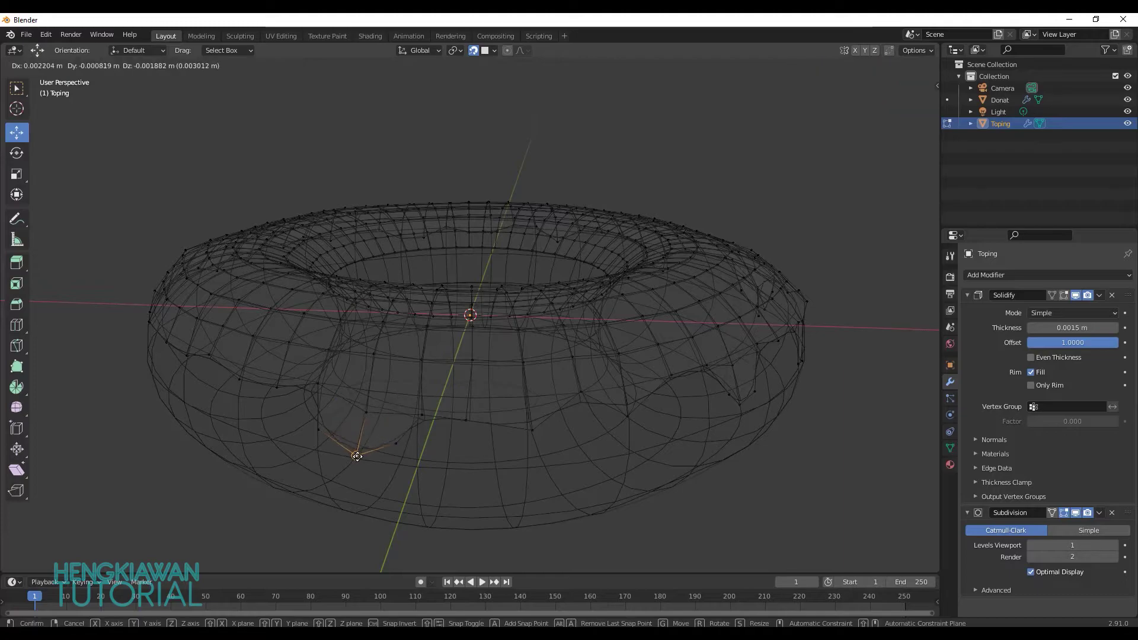
# Step: Reposition another drip vertex on the icing edge and return to solid shading
pyautogui.click(321, 430)
pyautogui.press('g')
pyautogui.click(335, 434)
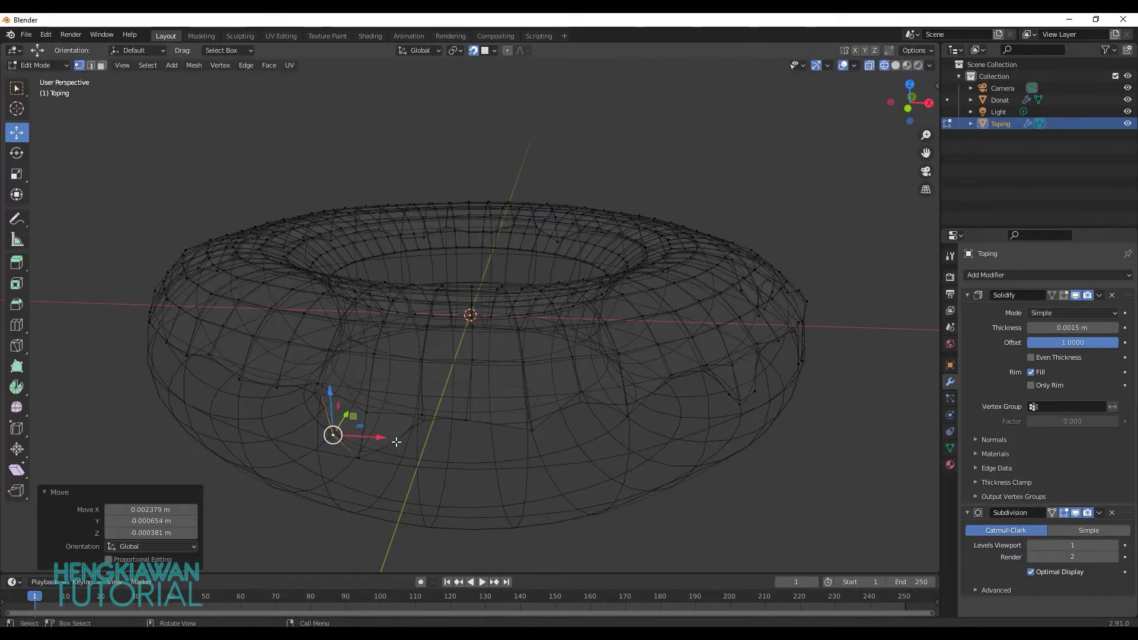
pyautogui.click(396, 444)
pyautogui.moveTo(396, 444); pyautogui.dragTo(405, 432)
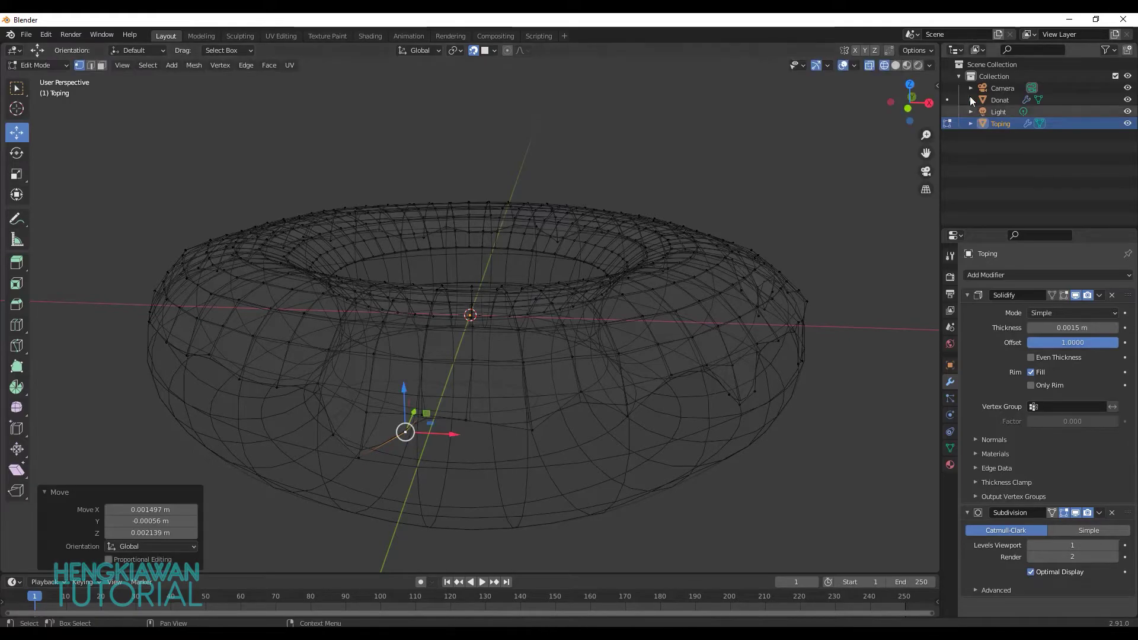
pyautogui.click(896, 66)
pyautogui.moveTo(549, 336); pyautogui.dragTo(487, 395, button='middle')
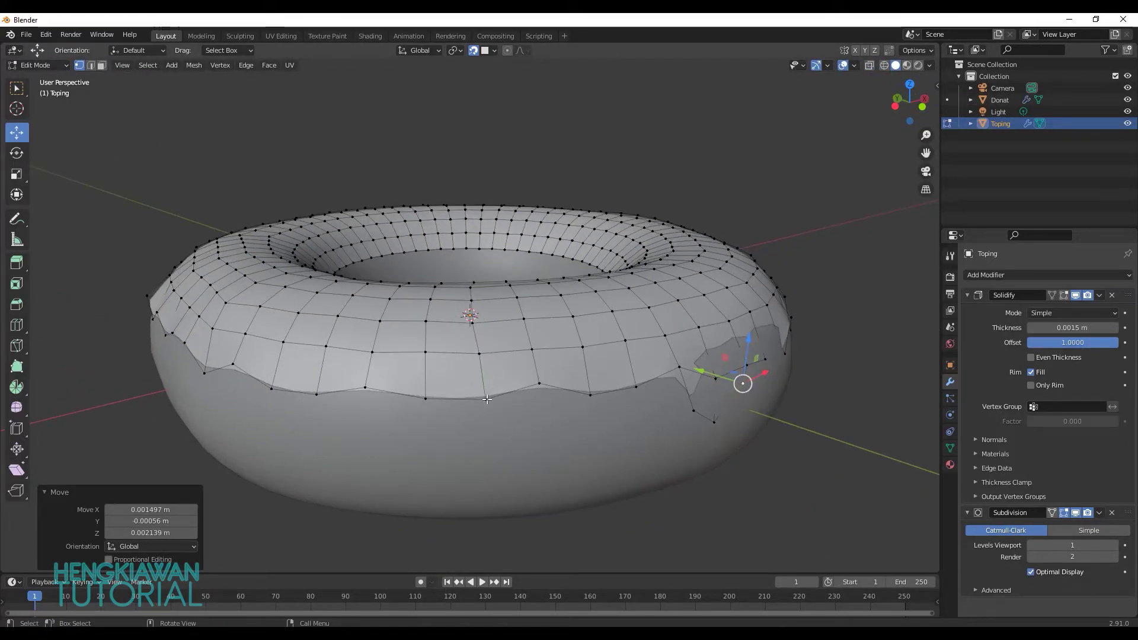
# Step: Move a front icing edge vertex vertically, trying Increment snapping
pyautogui.click(485, 398)
pyautogui.moveTo(488, 382); pyautogui.dragTo(487, 425)
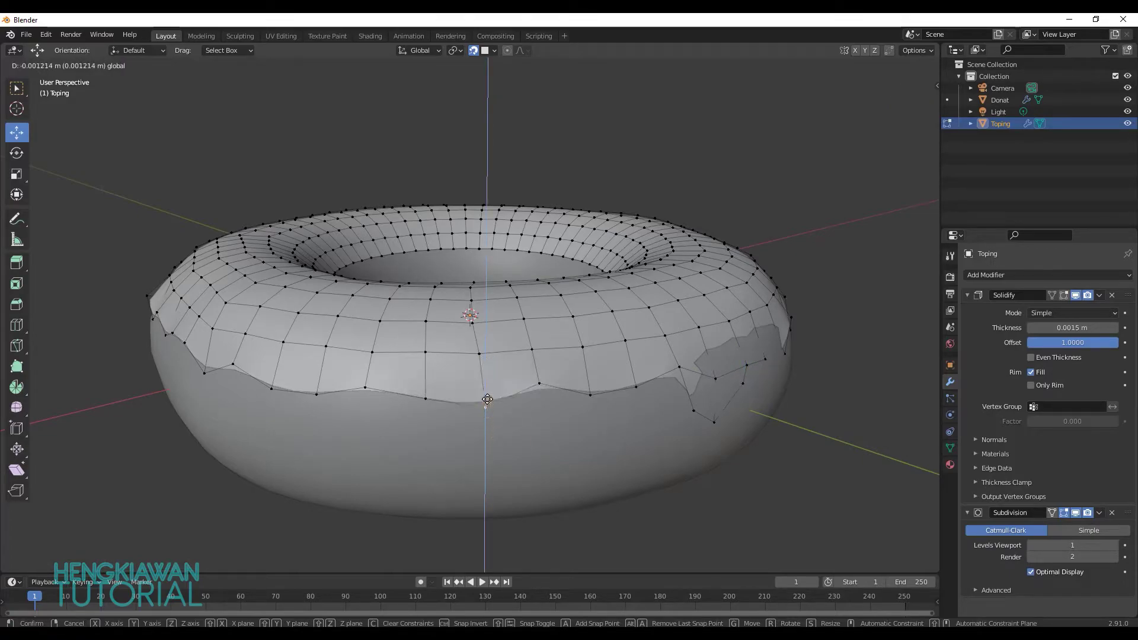
pyautogui.click(487, 402)
pyautogui.click(495, 50)
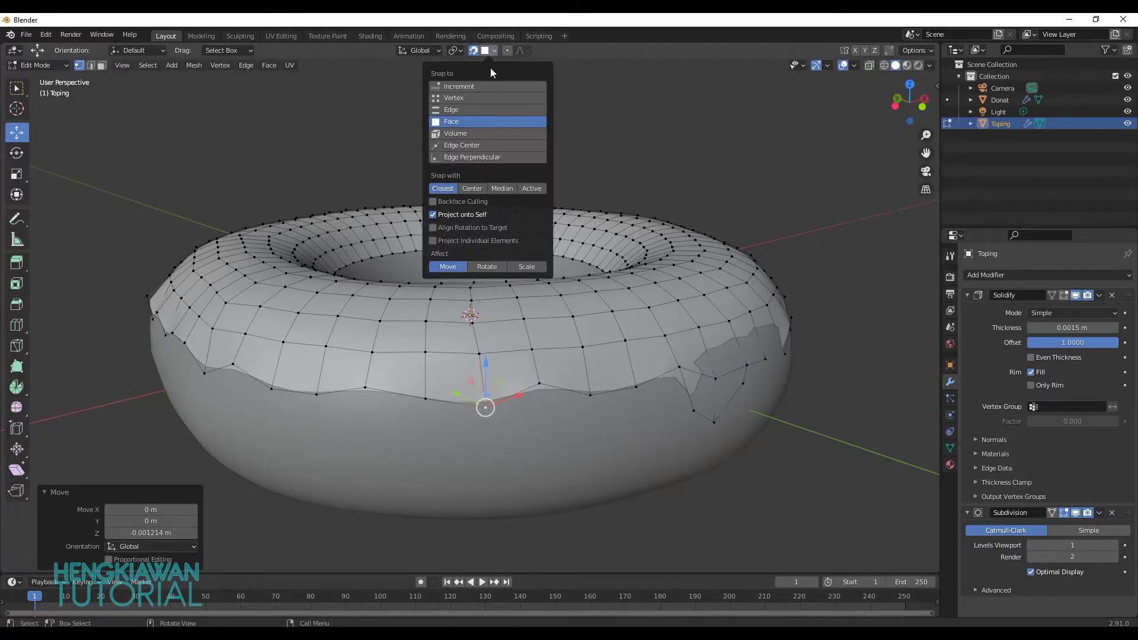
pyautogui.click(467, 89)
pyautogui.moveTo(485, 367); pyautogui.dragTo(487, 440)
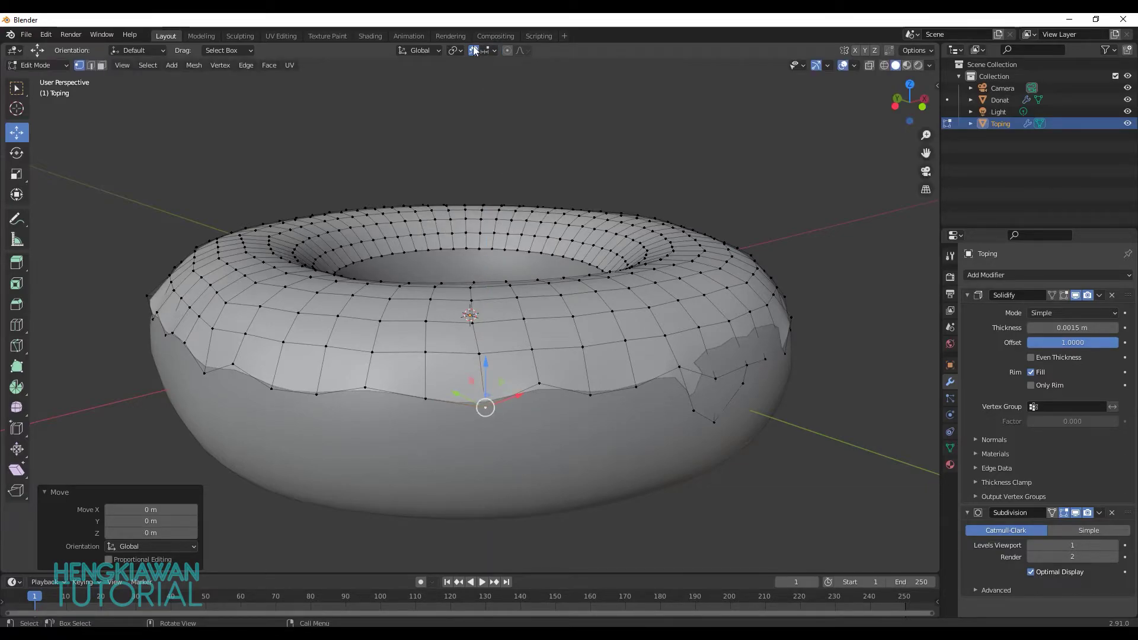
pyautogui.moveTo(486, 391); pyautogui.dragTo(486, 384)
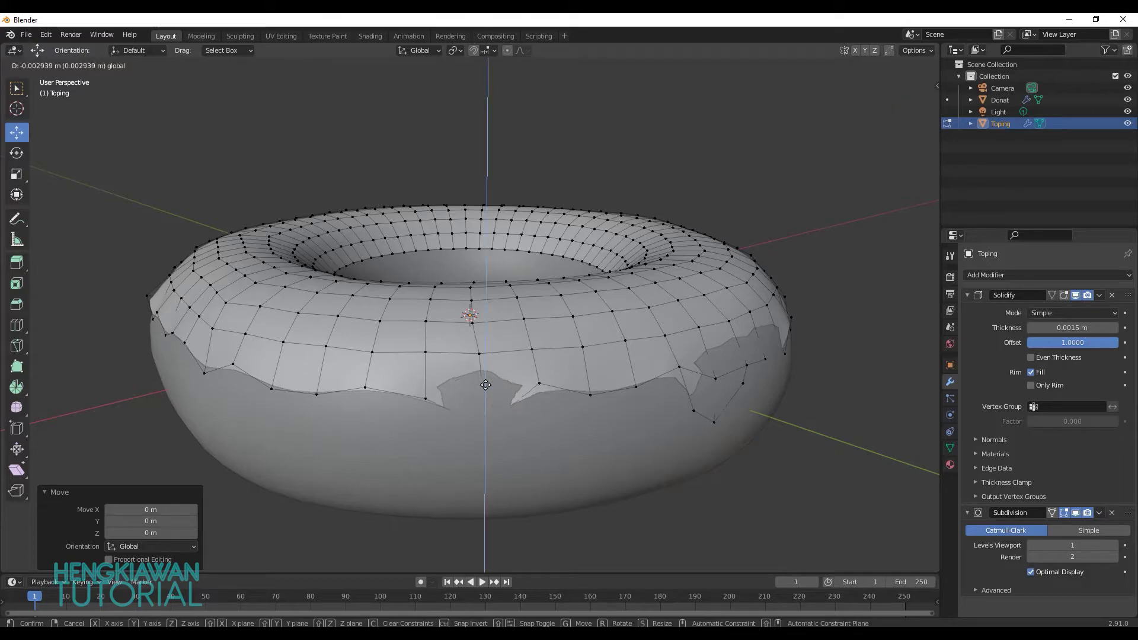
pyautogui.rightClick(486, 385)
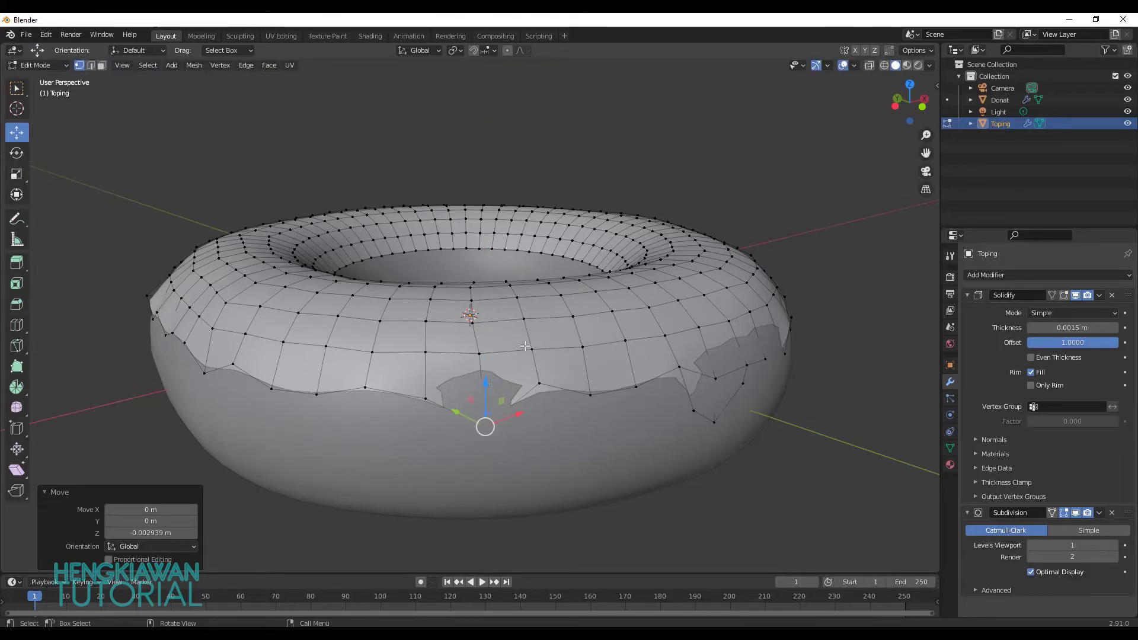
# Step: With Face snapping, move the edge vertices onto the donut surface and exit Edit Mode
pyautogui.click(494, 51)
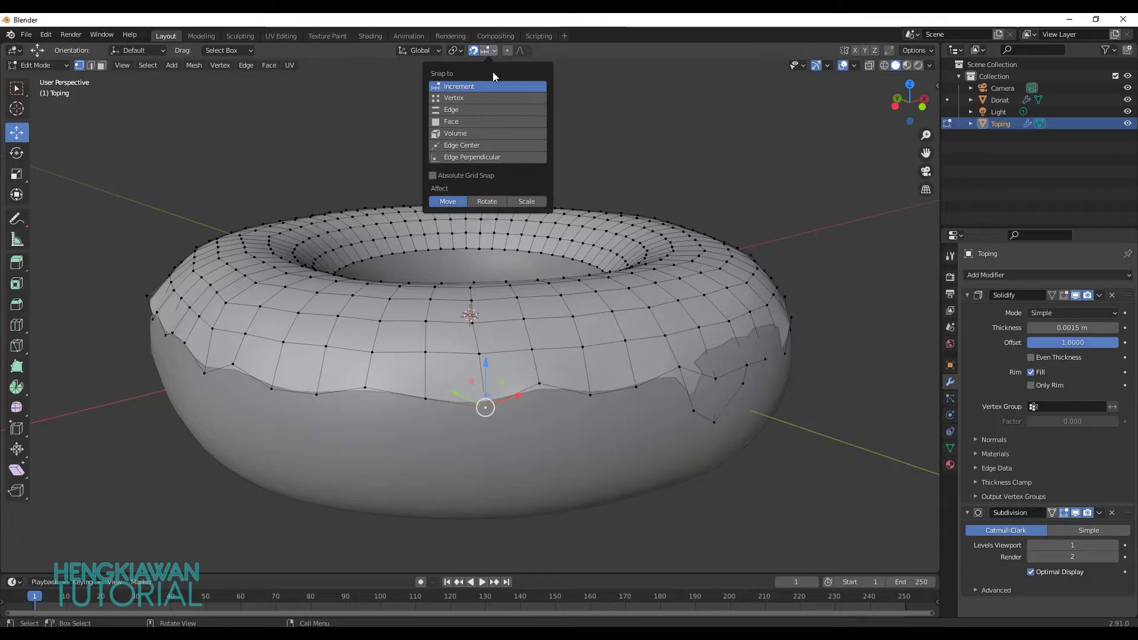
pyautogui.click(467, 121)
pyautogui.moveTo(485, 362); pyautogui.dragTo(486, 409)
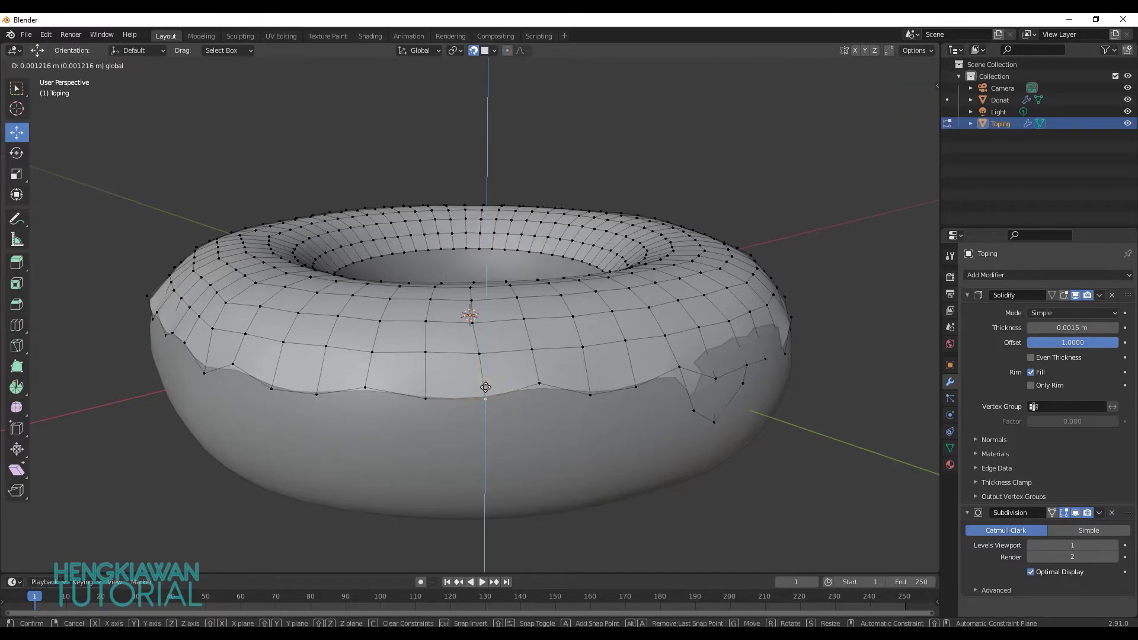
pyautogui.keyDown('shift'); pyautogui.click(429, 400); pyautogui.keyUp('shift')
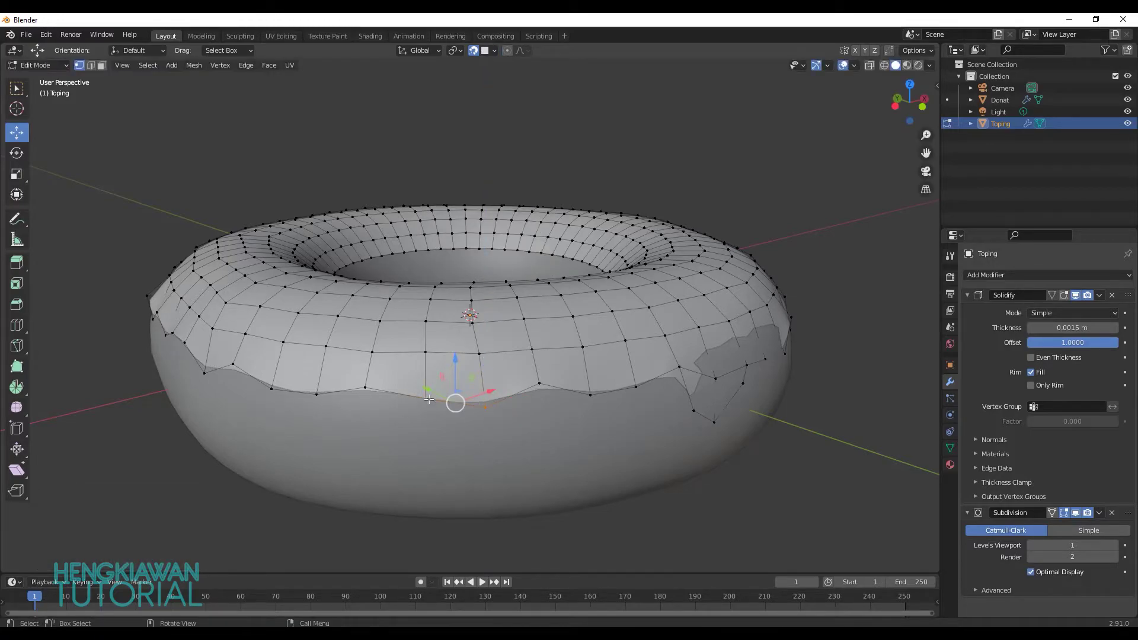
pyautogui.press('g')
pyautogui.click(429, 458)
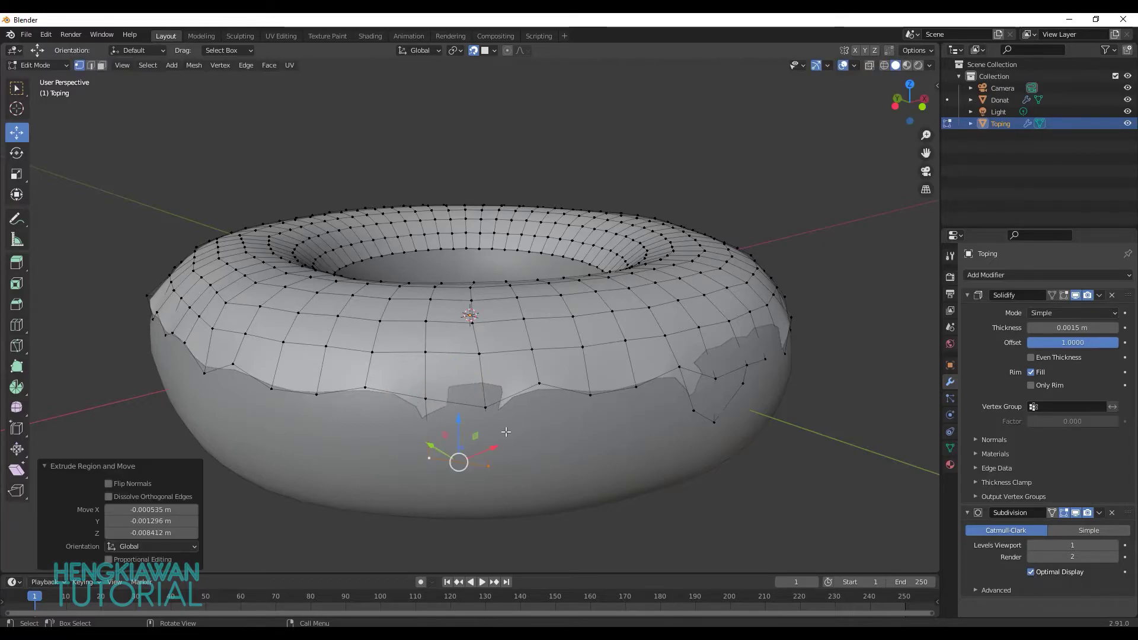
pyautogui.press('Tab')
pyautogui.moveTo(513, 394)
pyautogui.mouseDown(button='middle')
pyautogui.moveTo(591, 395)
pyautogui.moveTo(575, 392)
pyautogui.mouseUp(button='middle')
# Step: Briefly open the Donat mesh, then open the Toping icing mesh for editing instead
pyautogui.click(482, 358)
pyautogui.press('Tab')
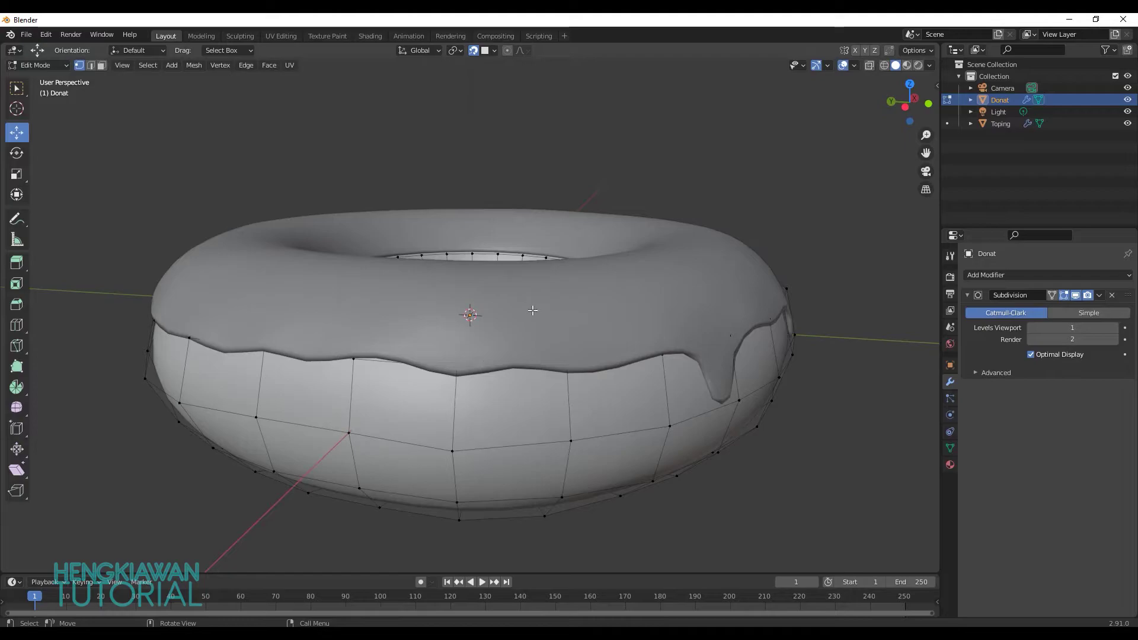
pyautogui.press('Tab')
pyautogui.click(524, 311)
pyautogui.press('Tab')
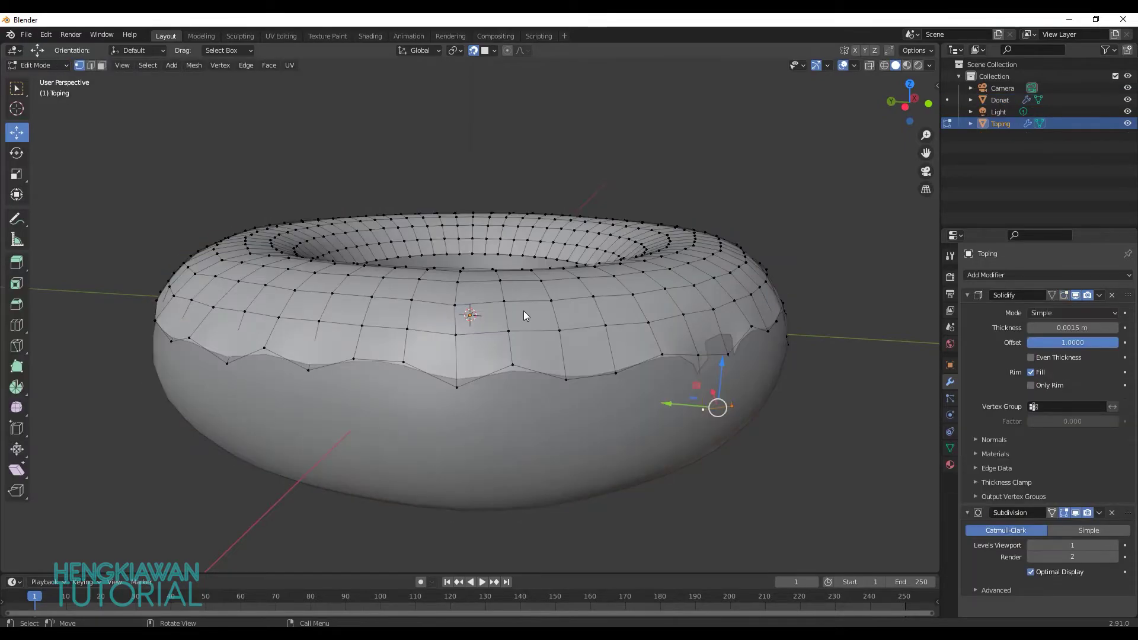
# Step: Pull two icing edge vertices down into drips along the donut's front
pyautogui.click(354, 359)
pyautogui.click(480, 386)
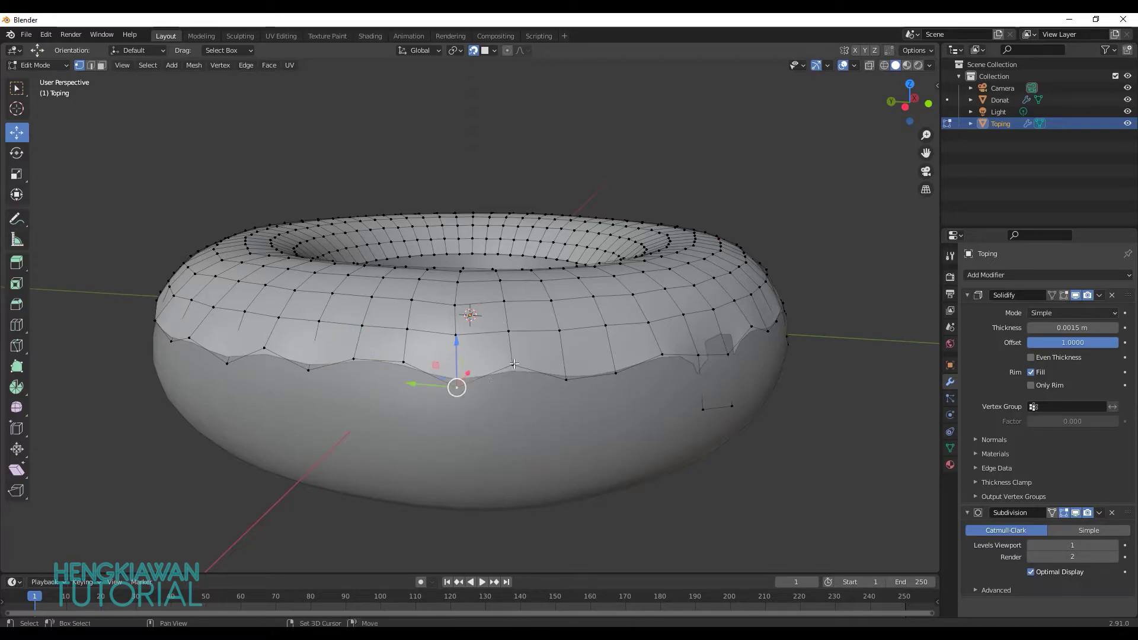
pyautogui.press('g')
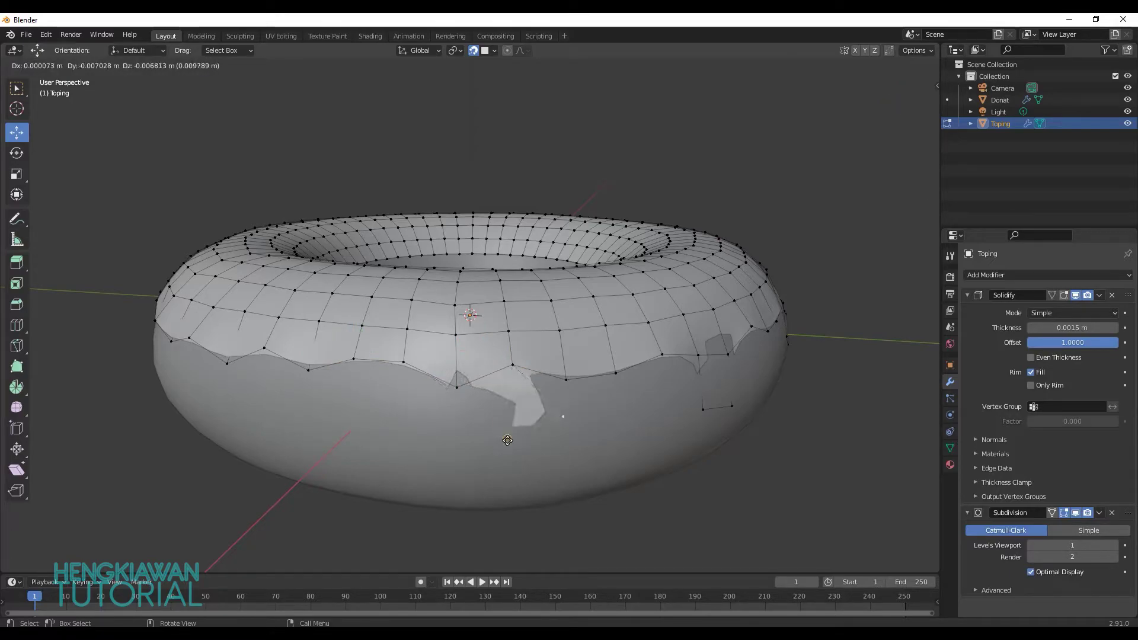
pyautogui.click(483, 450)
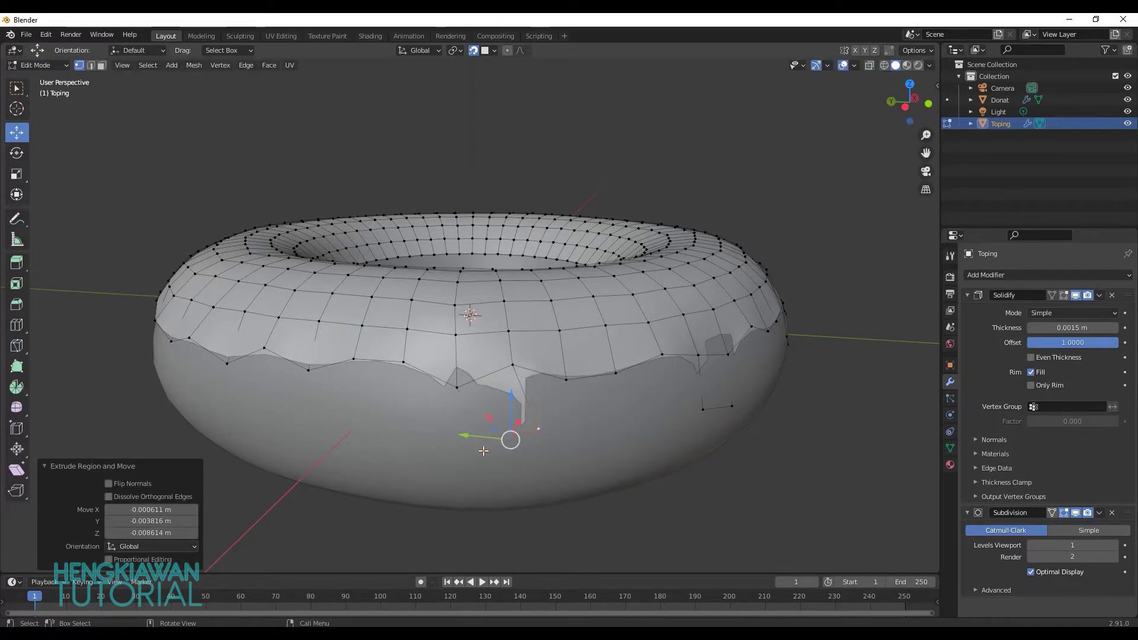
pyautogui.moveTo(414, 389); pyautogui.dragTo(467, 383, button='middle')
pyautogui.click(418, 388)
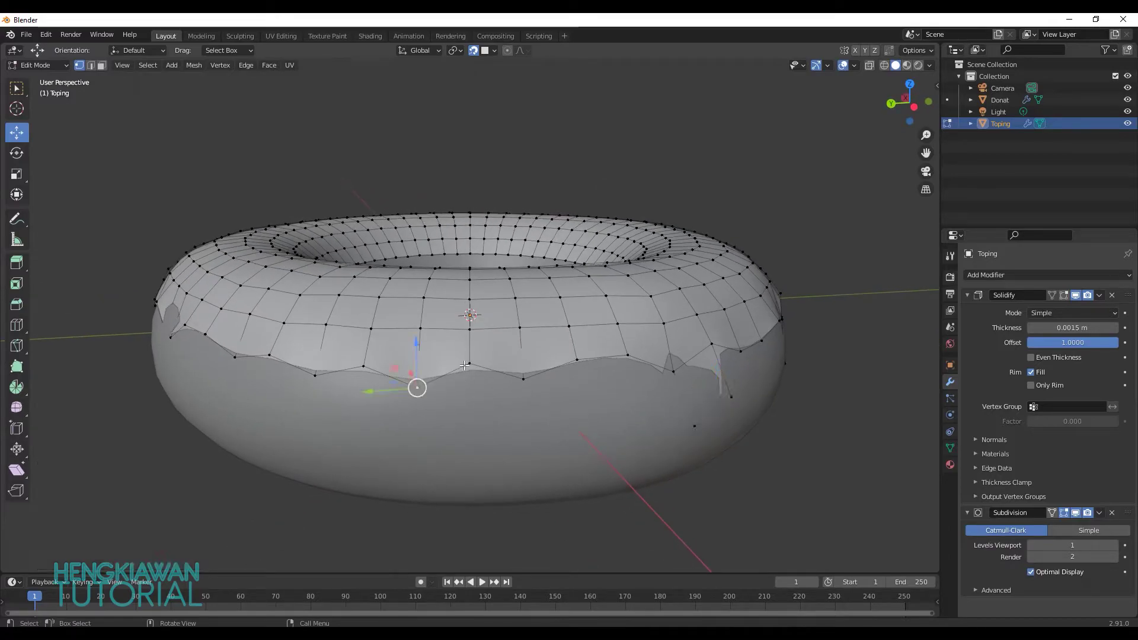
pyautogui.press('g')
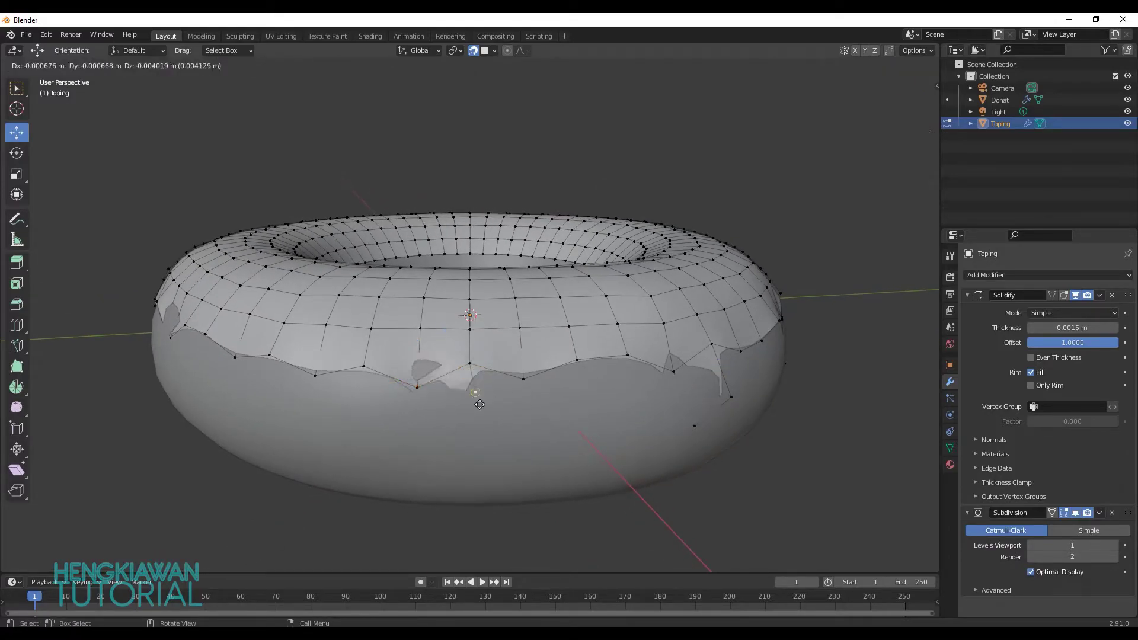
pyautogui.click(489, 427)
# Step: Leave Edit Mode and orbit around the donut to inspect the new drips
pyautogui.press('Tab')
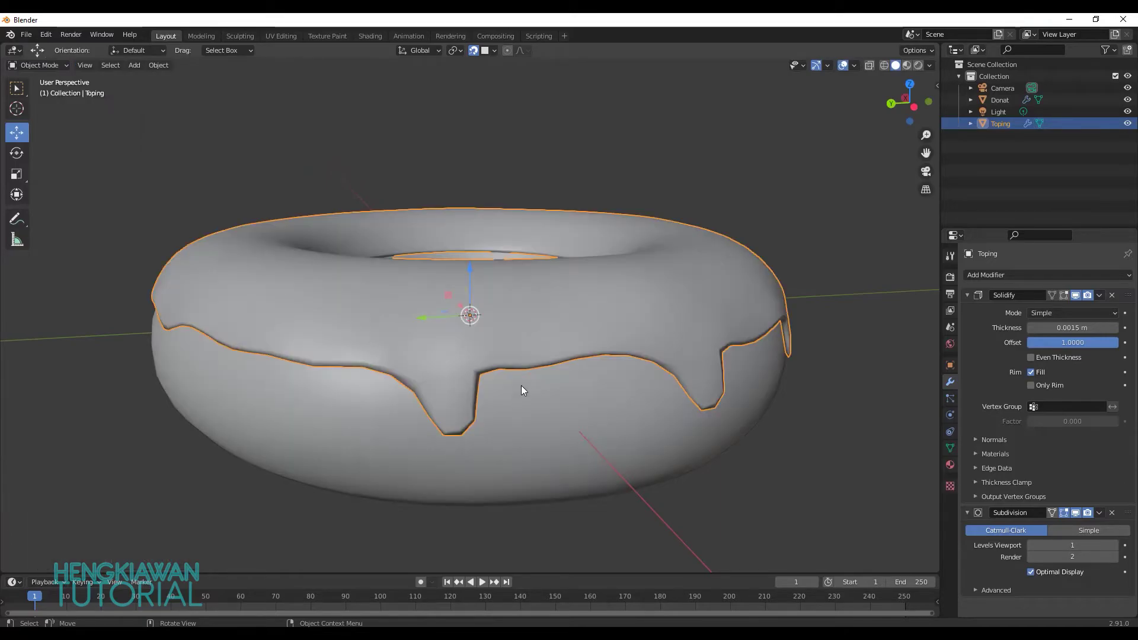
pyautogui.scroll(-2, 521, 386)
pyautogui.scroll(-1, 507, 376)
pyautogui.moveTo(553, 382)
pyautogui.mouseDown(button='middle')
pyautogui.moveTo(676, 374)
pyautogui.moveTo(473, 382)
pyautogui.moveTo(723, 385)
pyautogui.mouseUp(button='middle')
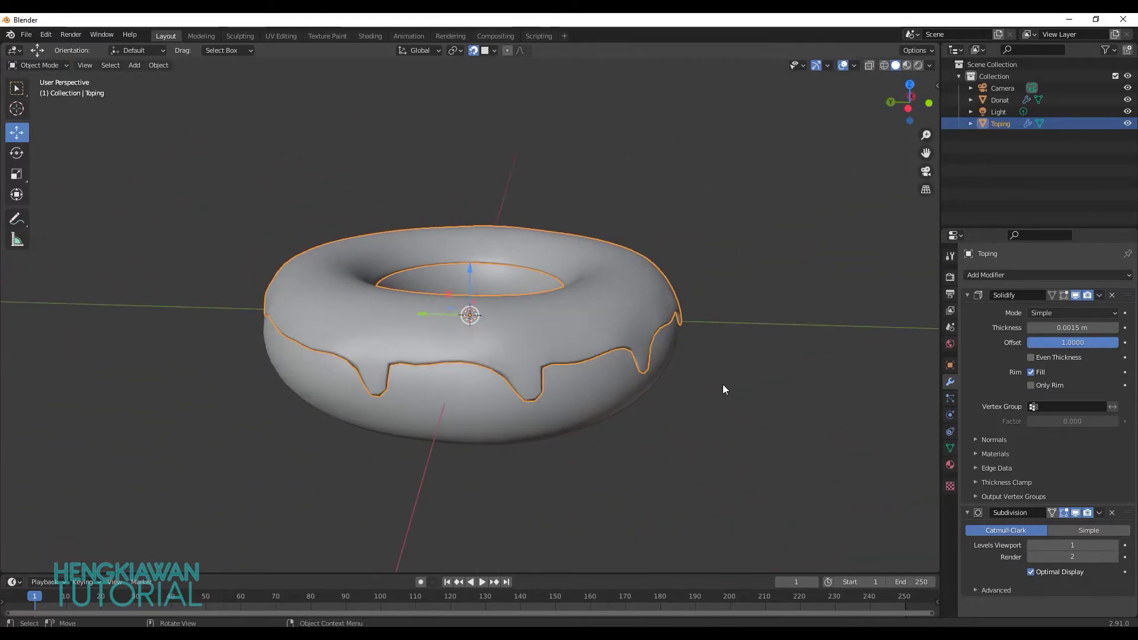
pyautogui.click(723, 385)
pyautogui.click(646, 309)
pyautogui.moveTo(645, 305)
pyautogui.mouseDown(button='middle')
pyautogui.moveTo(786, 369)
pyautogui.moveTo(769, 364)
pyautogui.mouseUp(button='middle')
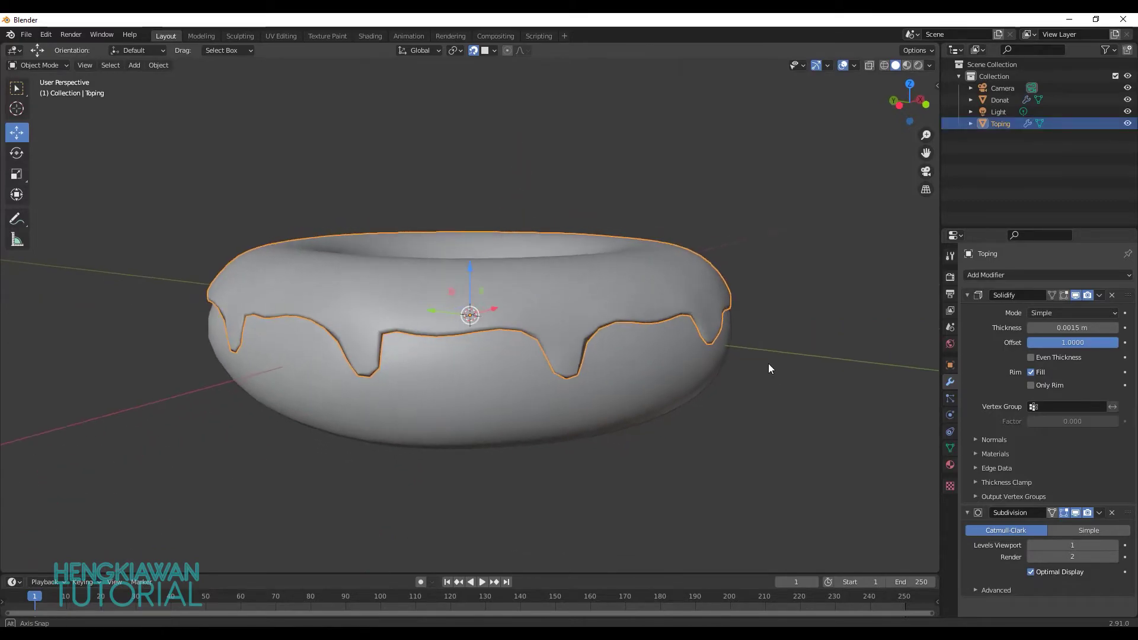
# Step: Select the Toping object from a close, low side view
pyautogui.click(717, 368)
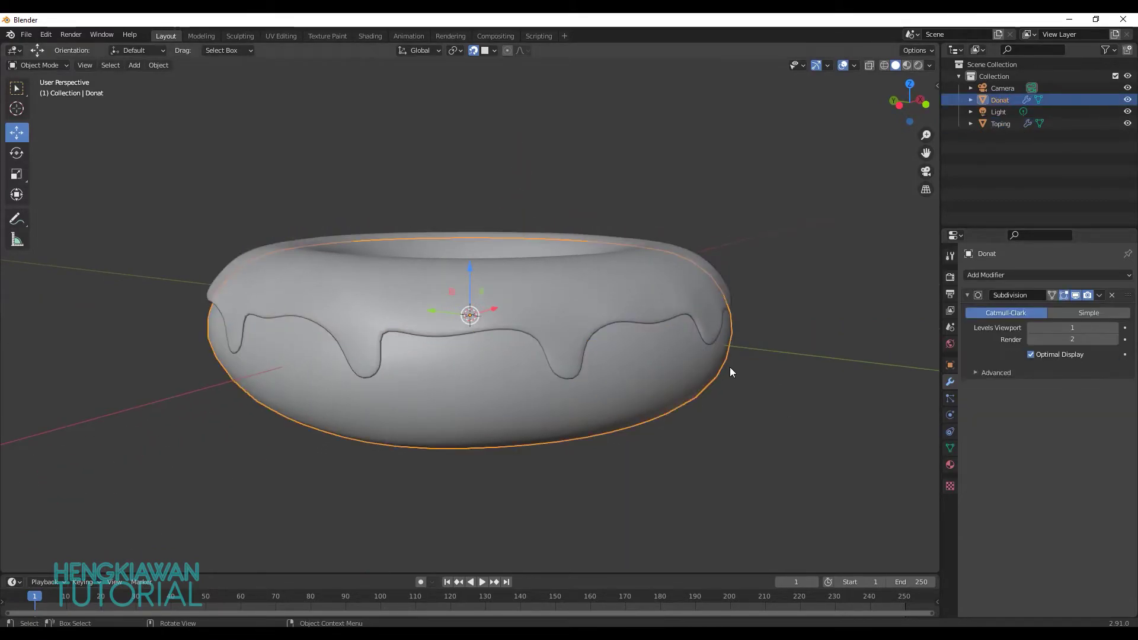
pyautogui.scroll(-2, 731, 368)
pyautogui.click(767, 365)
pyautogui.moveTo(693, 319)
pyautogui.mouseDown(button='middle')
pyautogui.moveTo(572, 348)
pyautogui.moveTo(549, 327)
pyautogui.moveTo(681, 341)
pyautogui.moveTo(724, 363)
pyautogui.moveTo(642, 396)
pyautogui.moveTo(645, 362)
pyautogui.moveTo(632, 371)
pyautogui.moveTo(697, 373)
pyautogui.moveTo(698, 386)
pyautogui.moveTo(656, 386)
pyautogui.moveTo(655, 406)
pyautogui.mouseUp(button='middle')
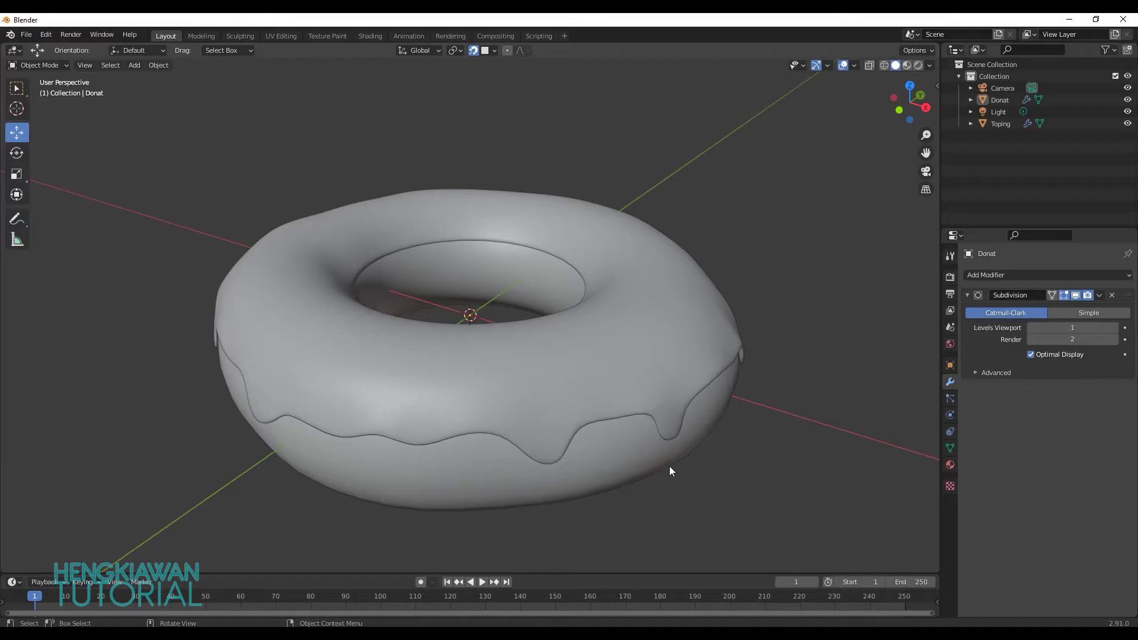
pyautogui.click(665, 373)
pyautogui.moveTo(705, 418); pyautogui.dragTo(702, 388, button='middle')
pyautogui.scroll(1, 704, 393)
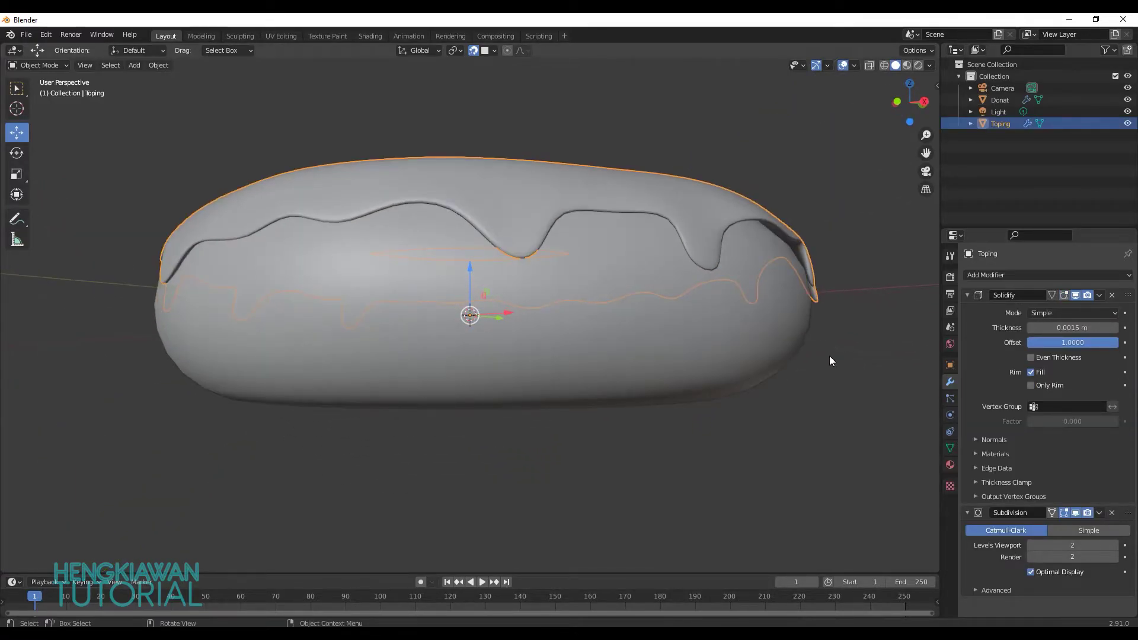
# Step: Expand the Solidify subpanels and set Crease Inner to 1.000
pyautogui.click(1000, 453)
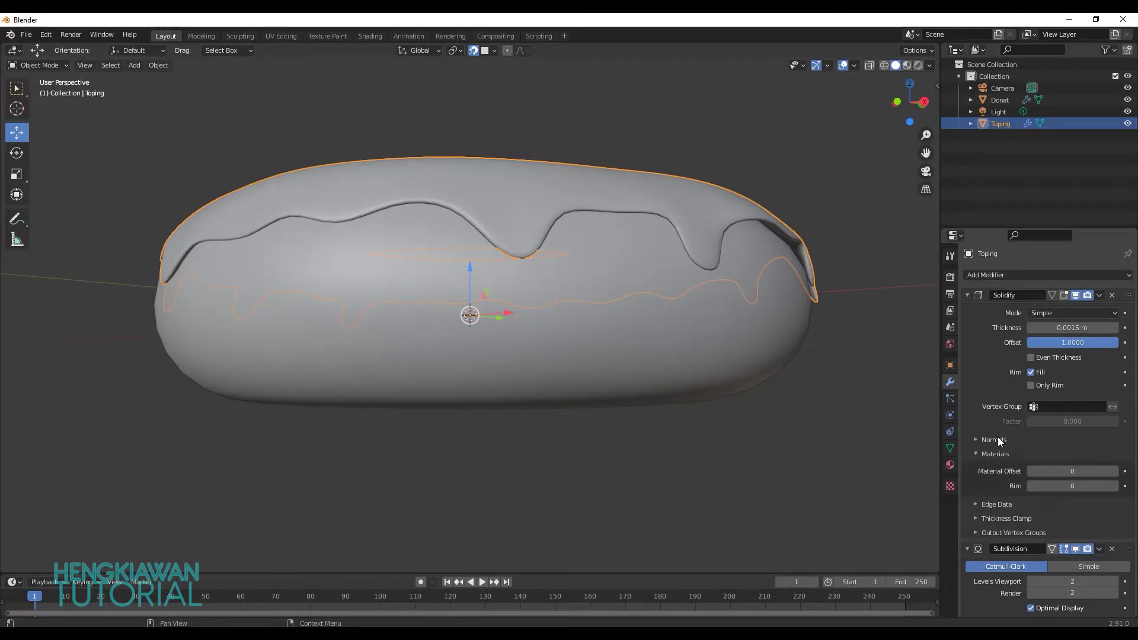
pyautogui.click(998, 438)
pyautogui.scroll(-2, 1036, 502)
pyautogui.click(1013, 499)
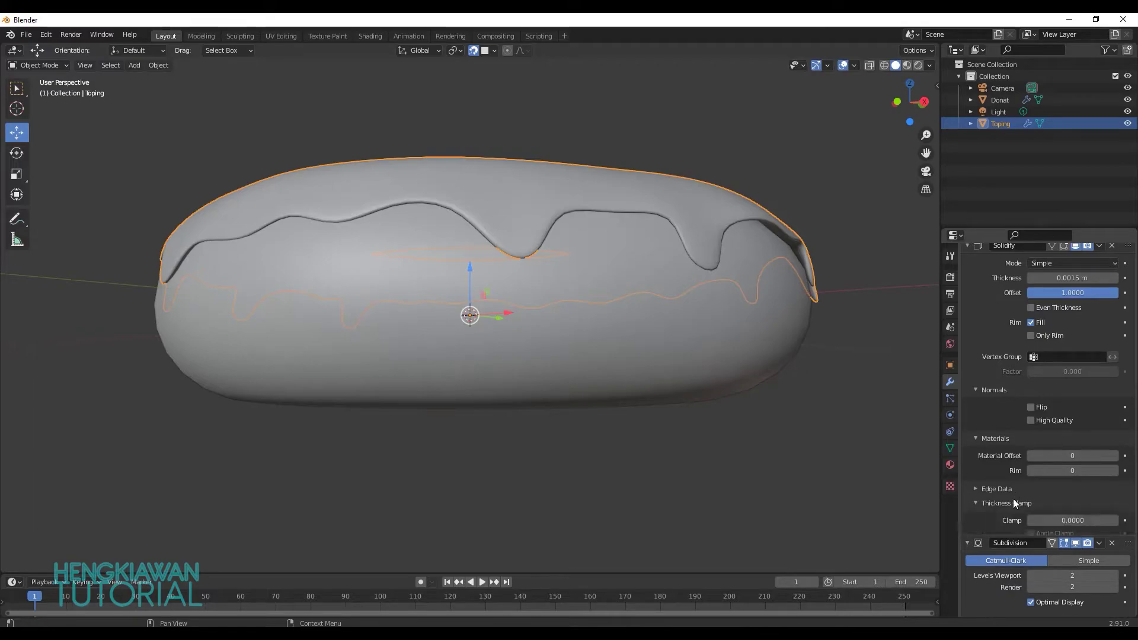
pyautogui.click(1012, 489)
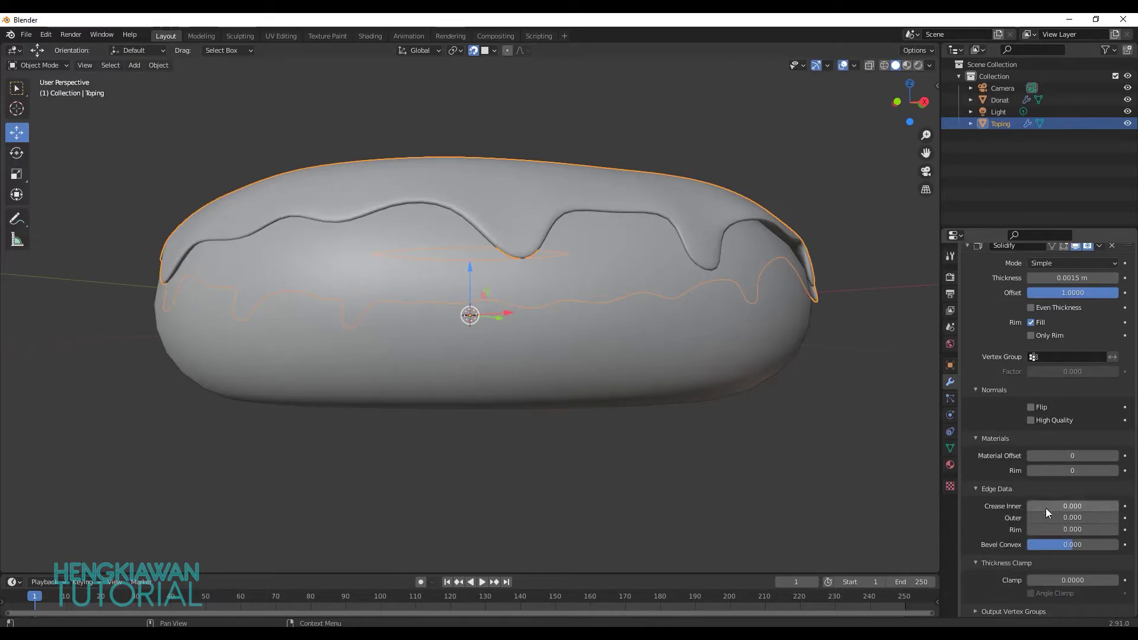
pyautogui.moveTo(1045, 508); pyautogui.dragTo(1115, 508)
pyautogui.scroll(1, 726, 288)
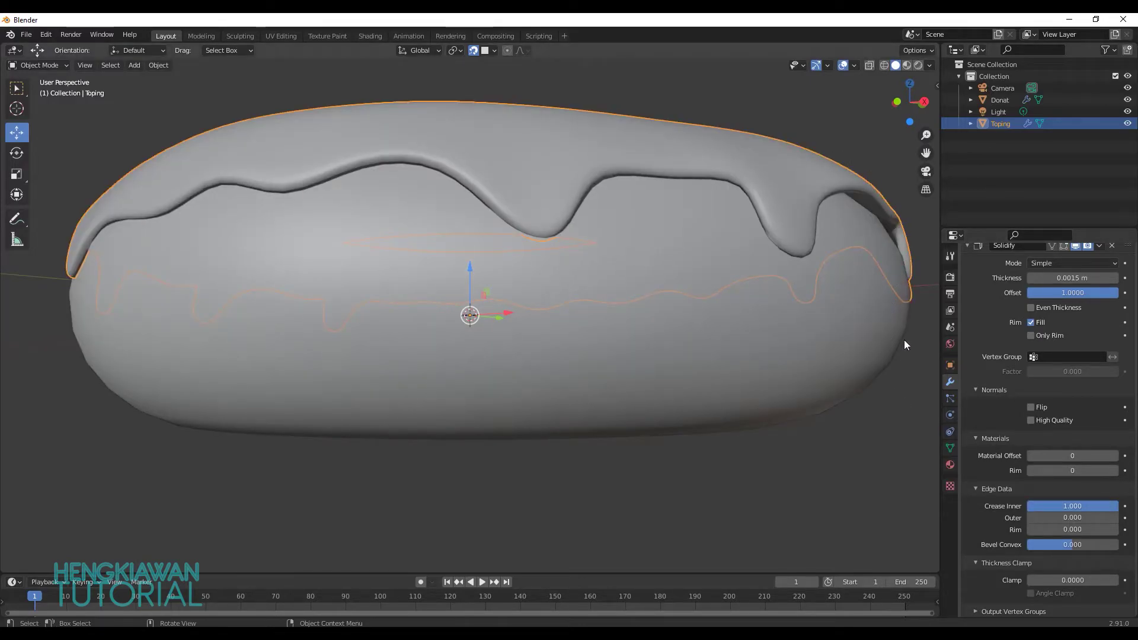
# Step: Reselect the Toping object from below the donut and enter Edit Mode
pyautogui.hotkey('alt', 'a')
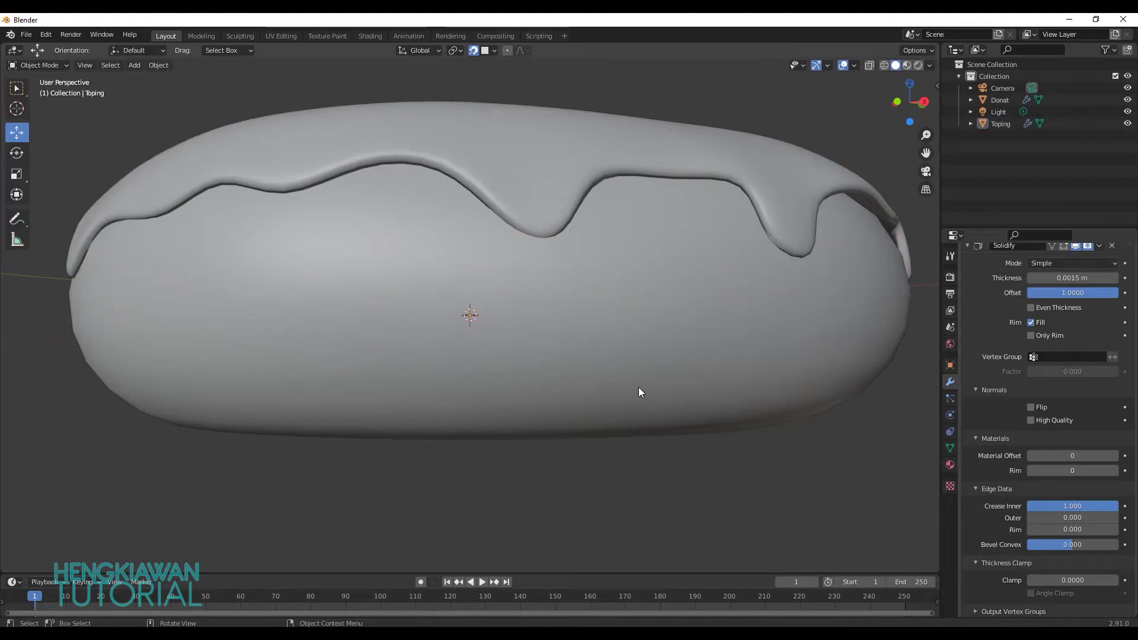
pyautogui.moveTo(646, 379)
pyautogui.mouseDown(button='middle')
pyautogui.moveTo(511, 364)
pyautogui.moveTo(547, 374)
pyautogui.mouseUp(button='middle')
pyautogui.click(251, 105)
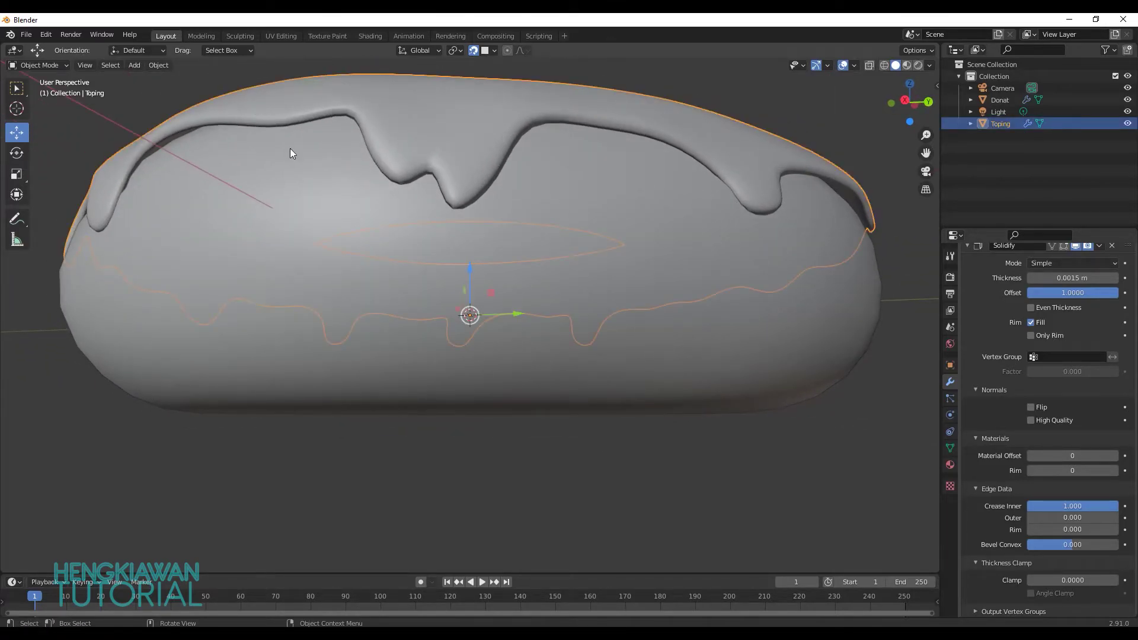
pyautogui.press('Tab')
# Step: Nudge three Toping edge vertices against the donut surface, then return to Object Mode
pyautogui.moveTo(209, 131)
pyautogui.mouseDown(button='middle')
pyautogui.moveTo(274, 133)
pyautogui.moveTo(271, 150)
pyautogui.mouseUp(button='middle')
pyautogui.click(247, 150)
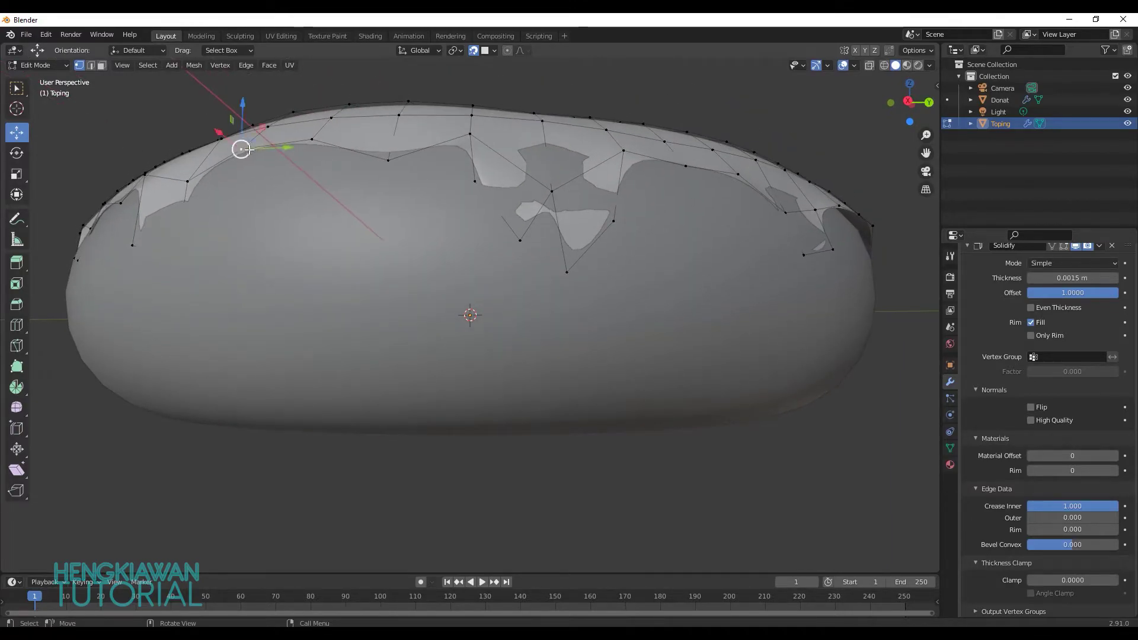
pyautogui.moveTo(243, 148)
pyautogui.mouseDown()
pyautogui.moveTo(261, 165)
pyautogui.moveTo(319, 158)
pyautogui.mouseUp()
pyautogui.click(309, 144)
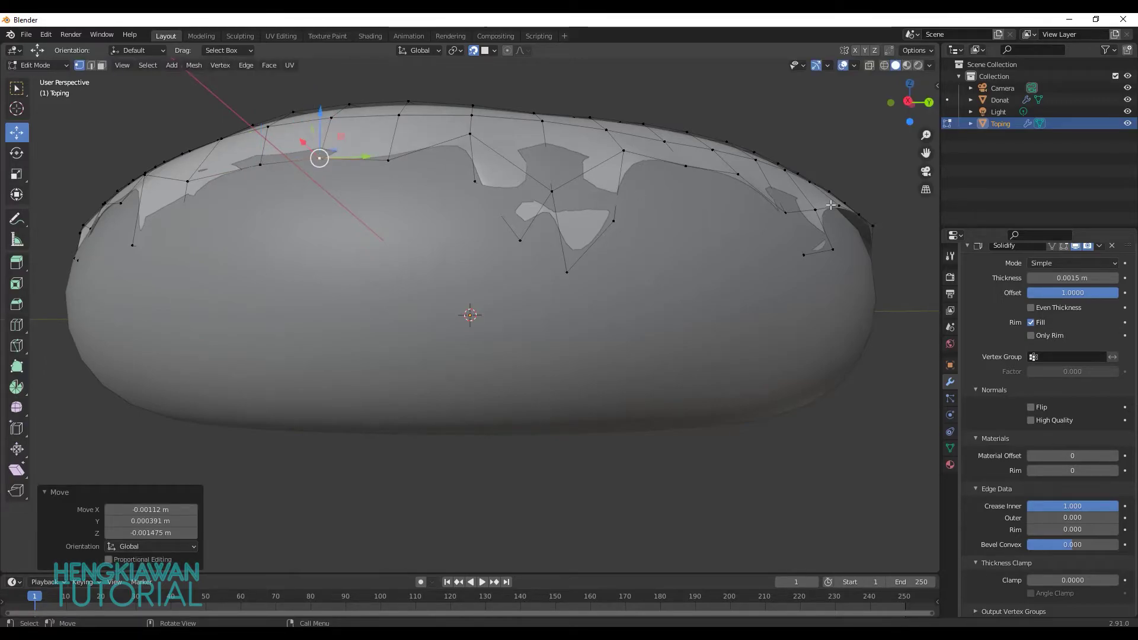
pyautogui.click(860, 214)
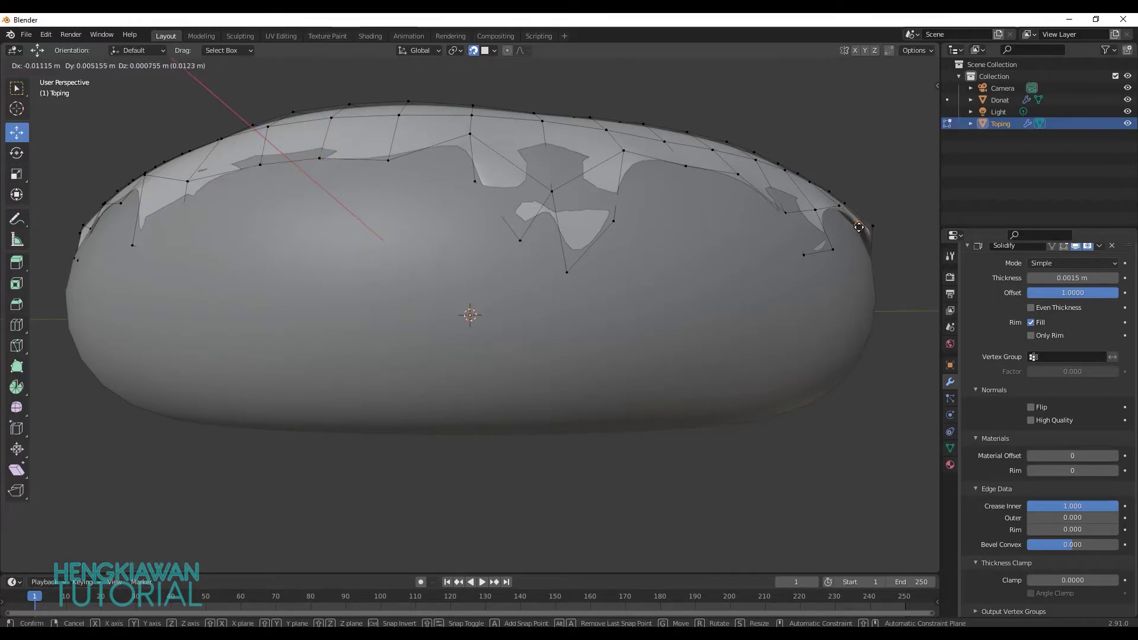
pyautogui.moveTo(859, 215)
pyautogui.mouseDown()
pyautogui.moveTo(887, 224)
pyautogui.moveTo(868, 241)
pyautogui.mouseUp()
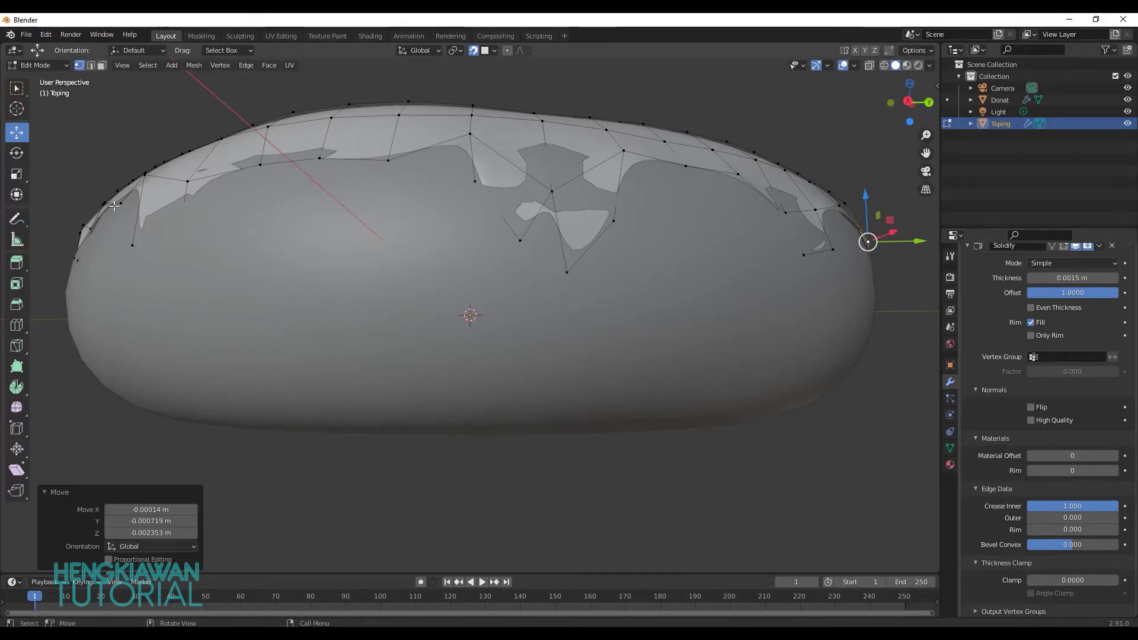
pyautogui.scroll(-5, 208, 195)
pyautogui.moveTo(309, 225); pyautogui.dragTo(400, 261, button='middle')
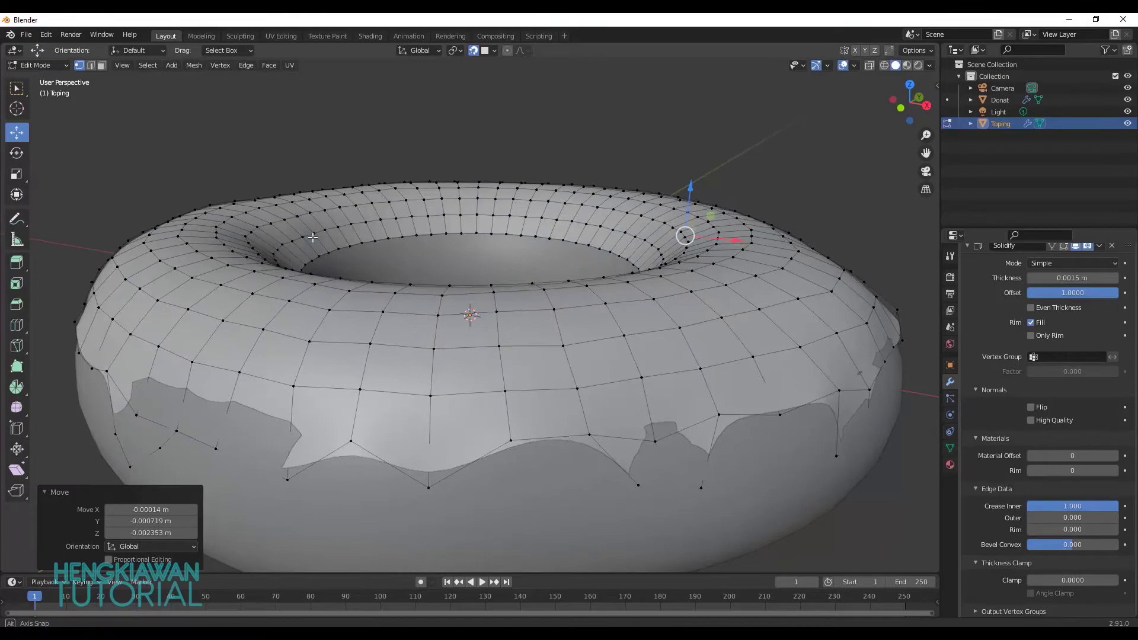
pyautogui.press('Tab')
# Step: Add a large Plane mesh just below the donut as the ground surface
pyautogui.click(753, 165)
pyautogui.scroll(-3, 614, 252)
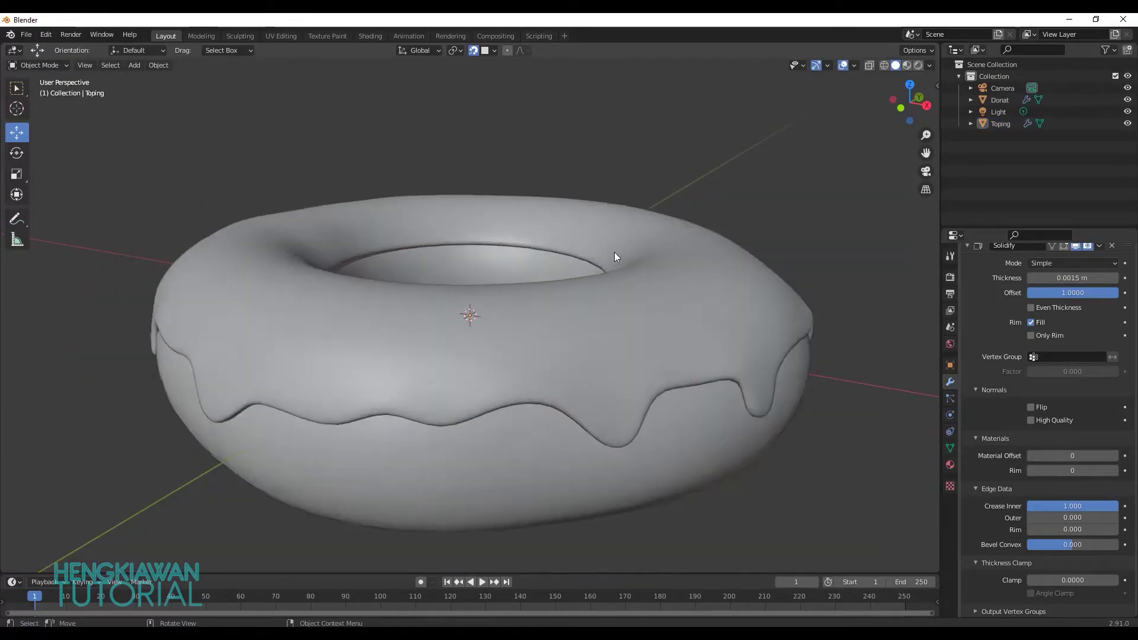
pyautogui.moveTo(614, 251)
pyautogui.mouseDown(button='middle')
pyautogui.moveTo(534, 297)
pyautogui.moveTo(439, 266)
pyautogui.mouseUp(button='middle')
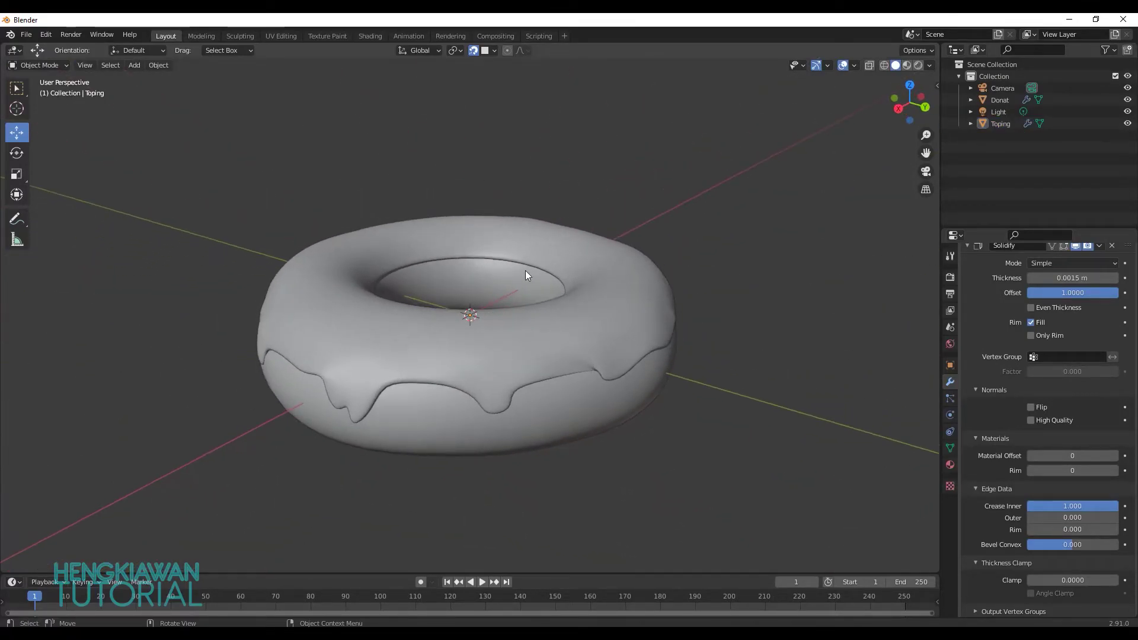
pyautogui.scroll(-4, 526, 270)
pyautogui.hotkey('shift', 'a')
pyautogui.moveTo(425, 240)
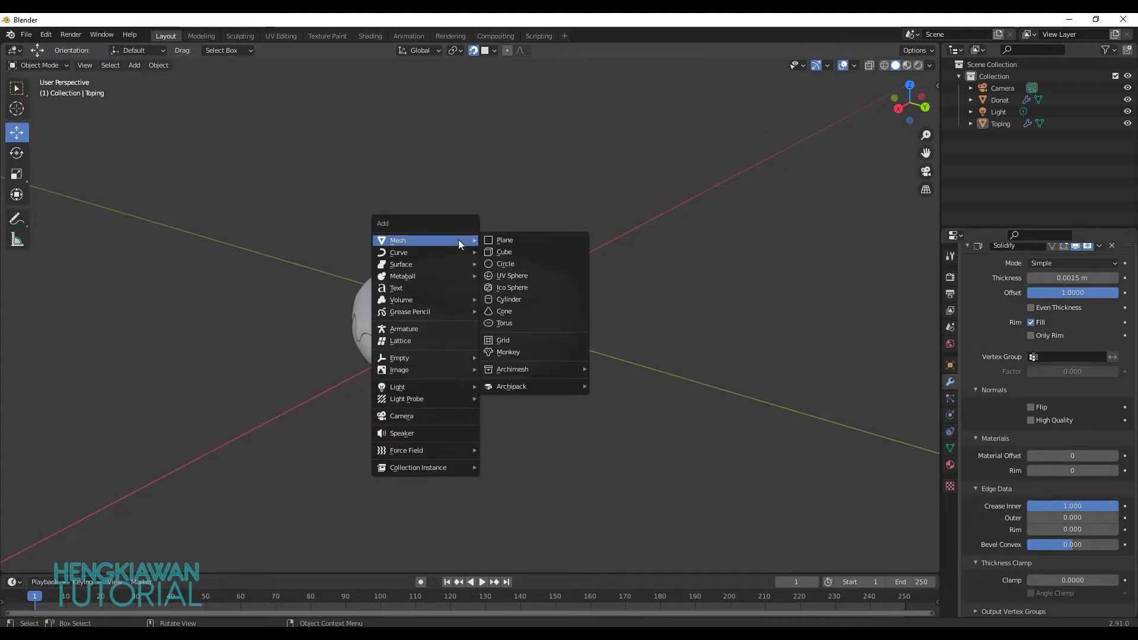
pyautogui.click(499, 240)
pyautogui.scroll(-1, 597, 276)
pyautogui.scroll(-3, 579, 274)
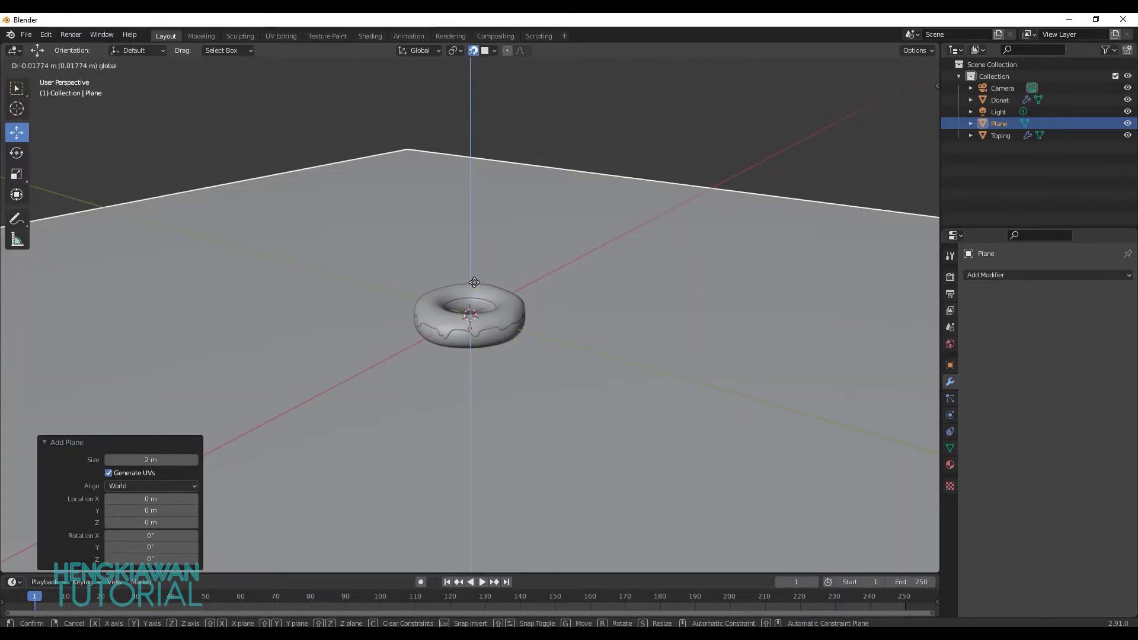
pyautogui.click(515, 298)
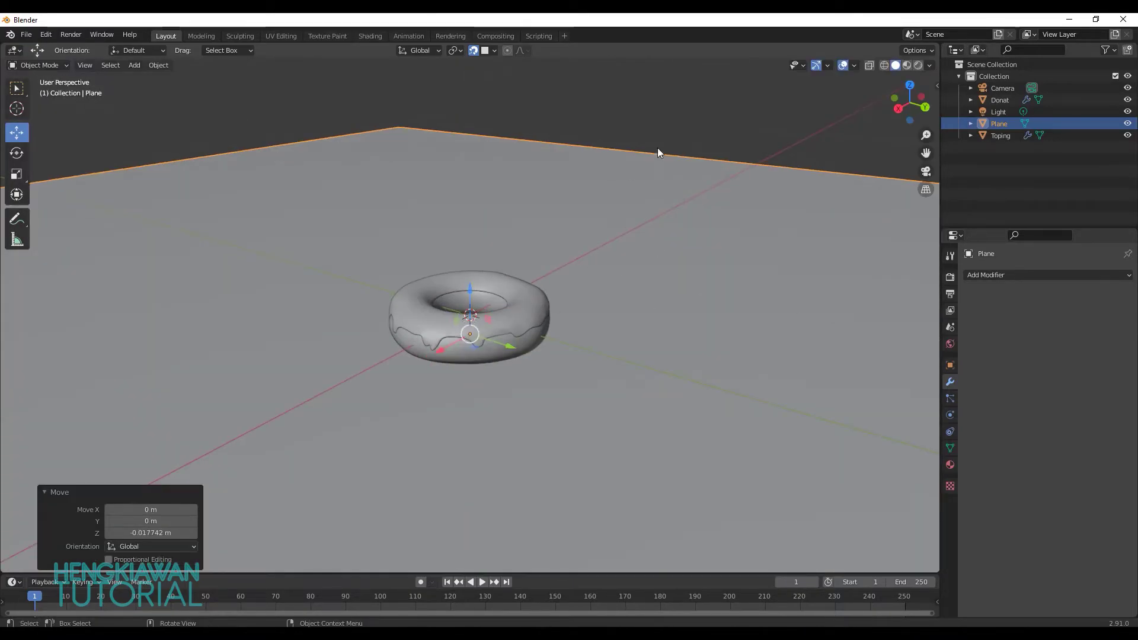
pyautogui.click(682, 178)
# Step: Select the Toping object and enter Edit Mode again
pyautogui.moveTo(688, 183)
pyautogui.mouseDown(button='middle')
pyautogui.moveTo(590, 148)
pyautogui.moveTo(648, 239)
pyautogui.mouseUp(button='middle')
pyautogui.scroll(5, 628, 284)
pyautogui.scroll(3, 571, 376)
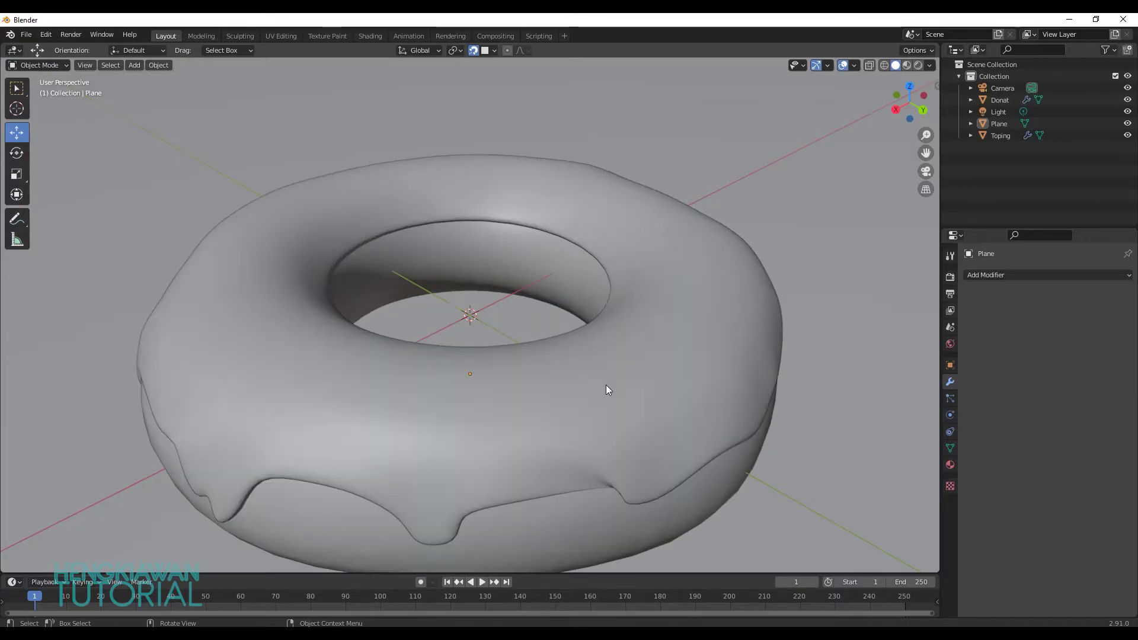
pyautogui.click(662, 413)
pyautogui.press('Tab')
# Step: Move a Toping drip vertex onto the donut surface and exit Edit Mode
pyautogui.moveTo(668, 409); pyautogui.dragTo(646, 427, button='middle')
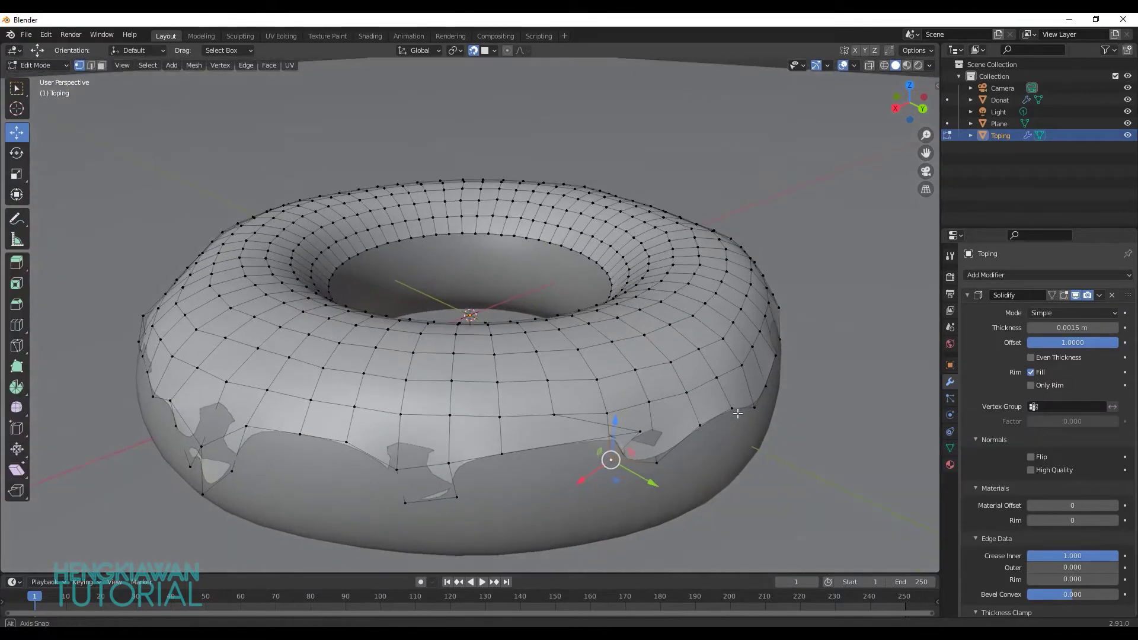
pyautogui.click(650, 431)
pyautogui.press('g')
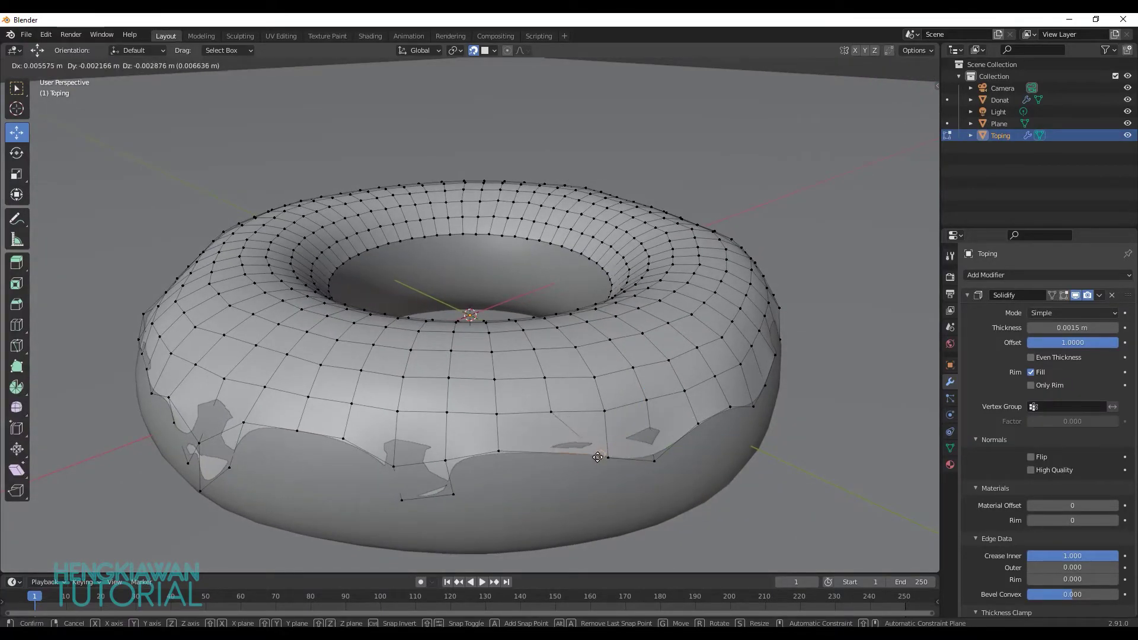
pyautogui.click(579, 446)
pyautogui.press('Tab')
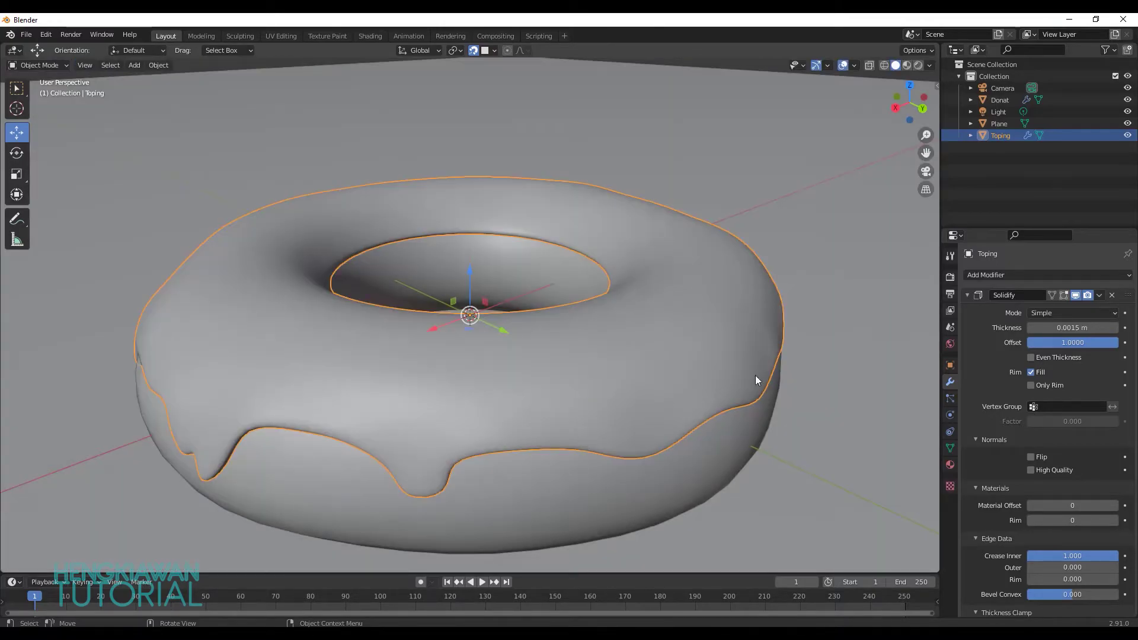
# Step: Inspect the ground Plane from a lower angle, selecting then deselecting it
pyautogui.click(805, 355)
pyautogui.scroll(-2, 765, 378)
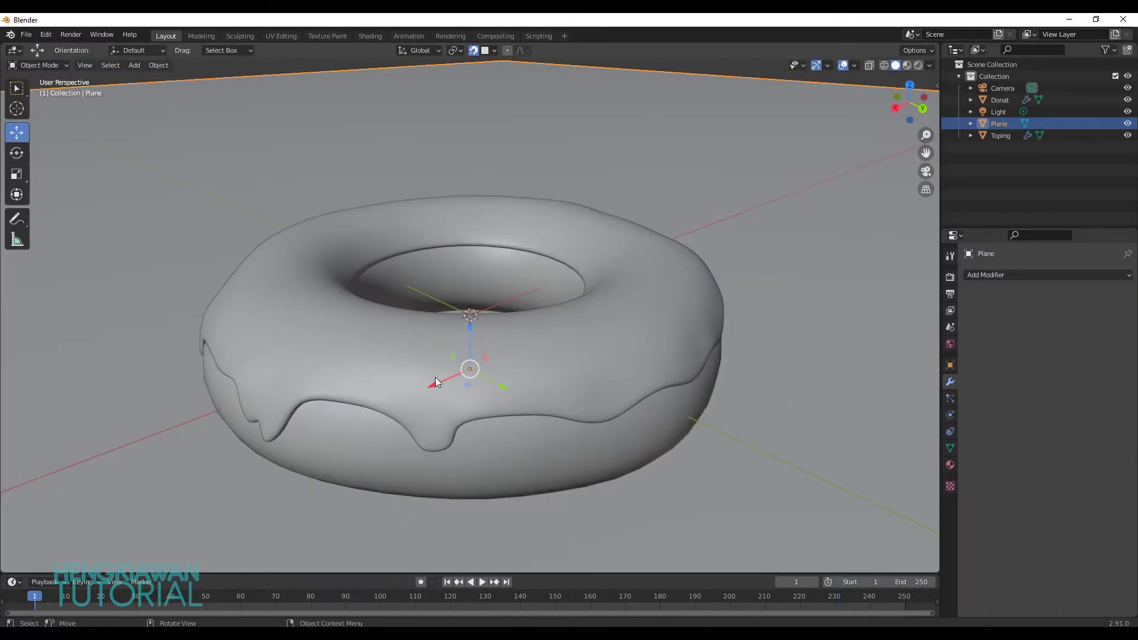
pyautogui.moveTo(620, 275)
pyautogui.mouseDown(button='middle')
pyautogui.moveTo(688, 290)
pyautogui.moveTo(681, 268)
pyautogui.mouseUp(button='middle')
pyautogui.scroll(-1, 600, 305)
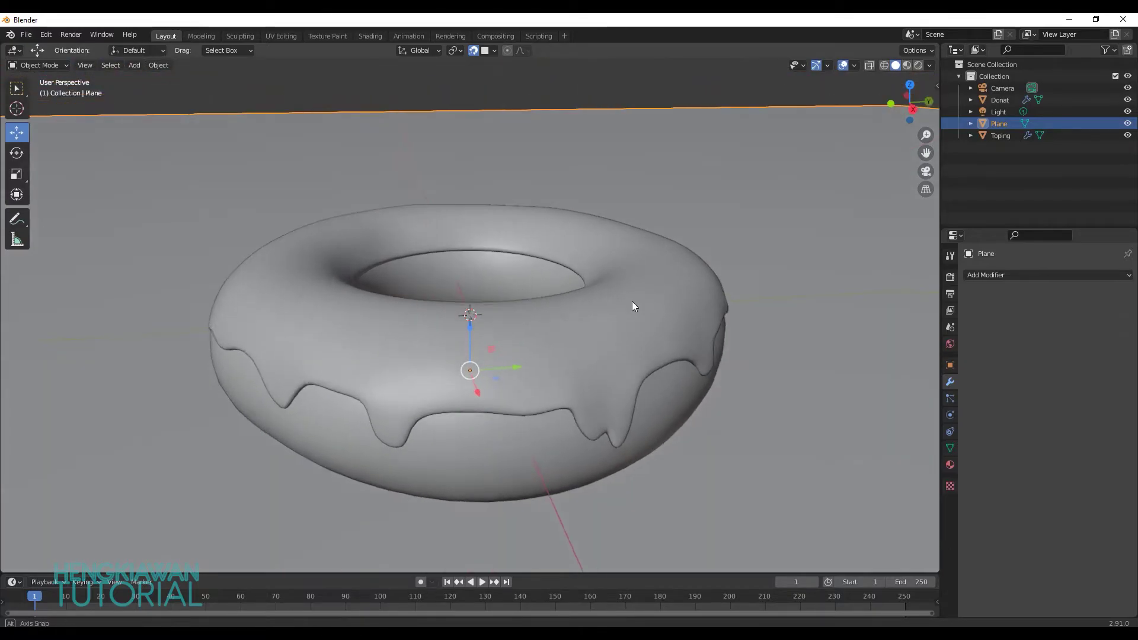
pyautogui.click(584, 131)
pyautogui.moveTo(585, 130)
pyautogui.mouseDown(button='middle')
pyautogui.moveTo(675, 298)
pyautogui.moveTo(637, 335)
pyautogui.moveTo(570, 340)
pyautogui.moveTo(618, 199)
pyautogui.mouseUp(button='middle')
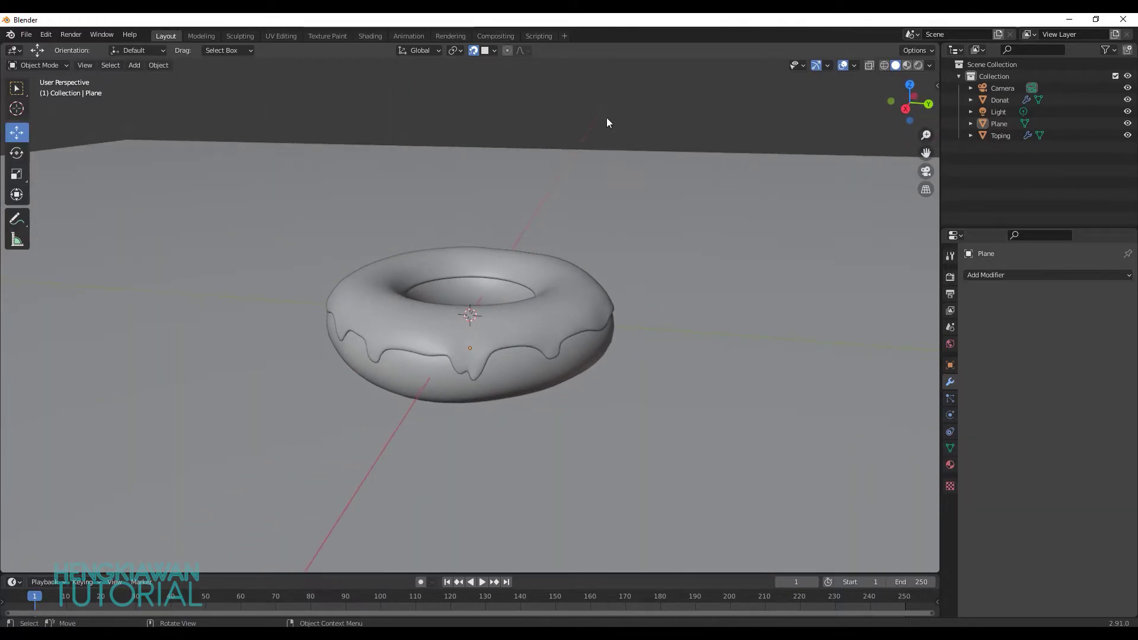
pyautogui.scroll(-1, 668, 240)
# Step: Grab the Light and drop it near the centre of the ground plane
pyautogui.scroll(-10, 660, 248)
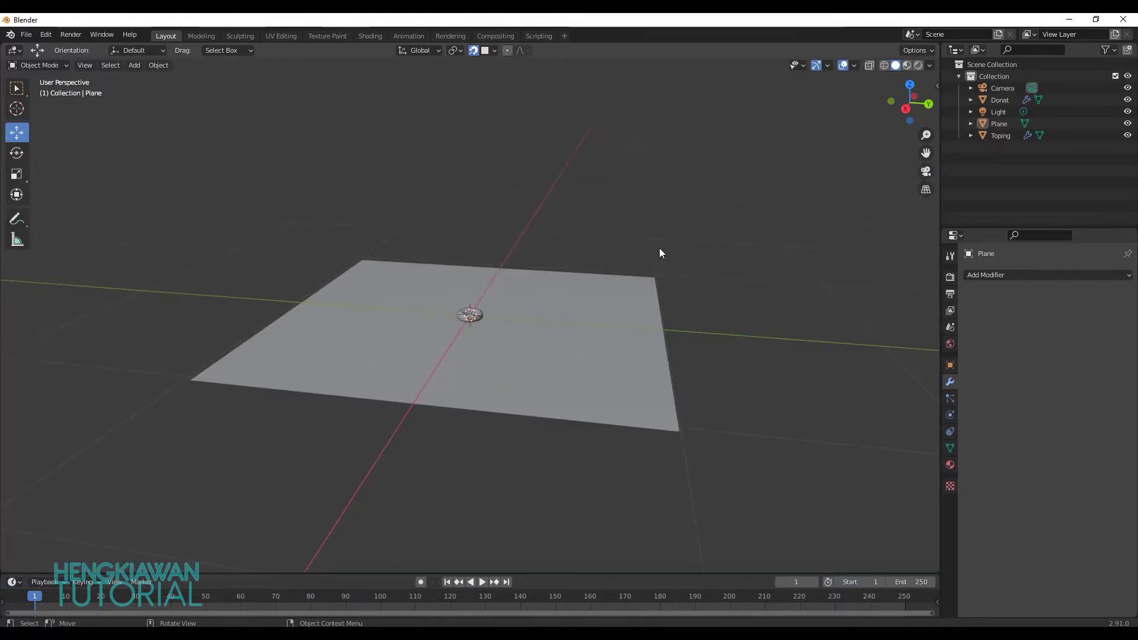
pyautogui.scroll(-5, 660, 247)
pyautogui.moveTo(510, 171); pyautogui.dragTo(661, 194, button='middle')
pyautogui.scroll(-3, 661, 193)
pyautogui.click(652, 94)
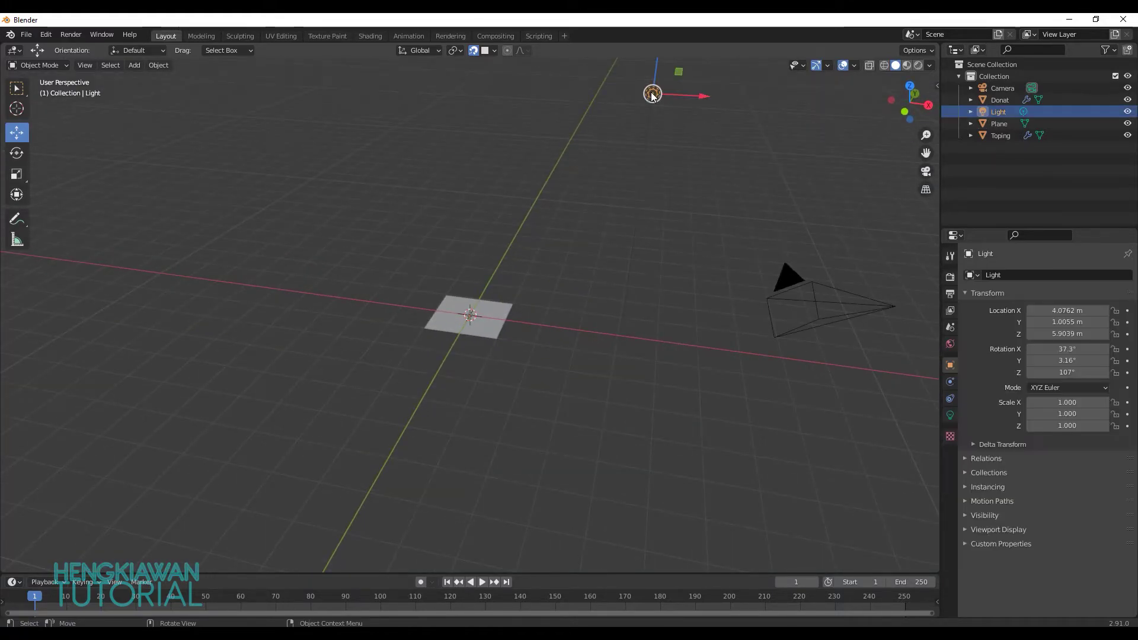
pyautogui.press('g')
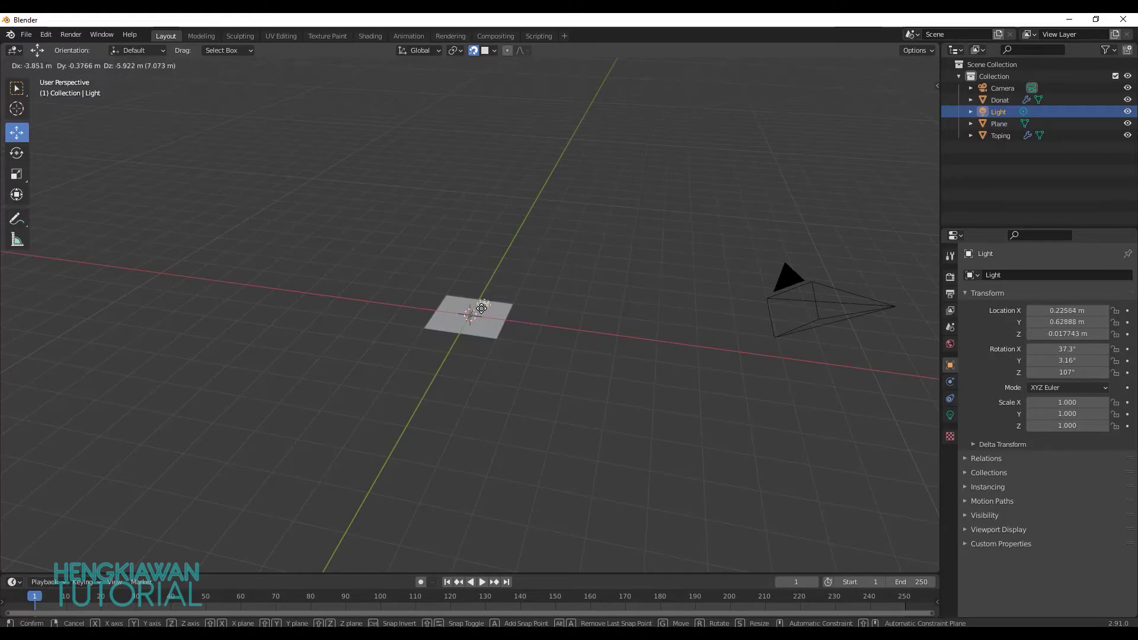
pyautogui.click(473, 308)
# Step: Raise the Light vertically above the plane and switch to Material Preview shading
pyautogui.scroll(3, 506, 308)
pyautogui.scroll(8, 521, 312)
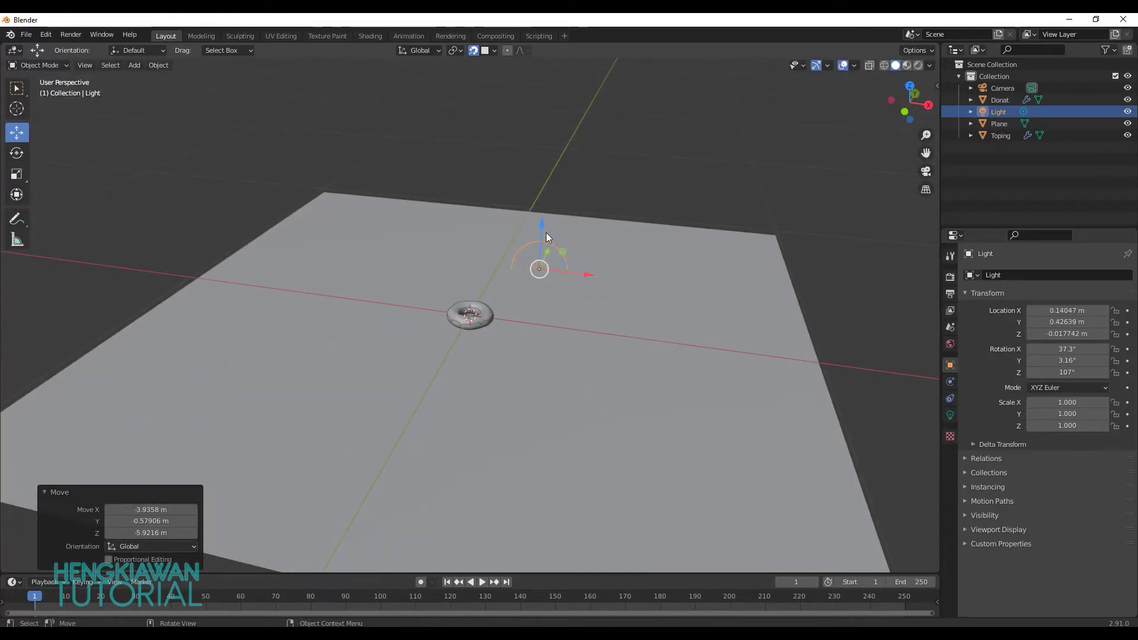
pyautogui.press('g')
pyautogui.press('z')
pyautogui.click(546, 157)
pyautogui.moveTo(546, 157)
pyautogui.mouseDown(button='middle')
pyautogui.moveTo(553, 281)
pyautogui.moveTo(478, 262)
pyautogui.moveTo(877, 110)
pyautogui.mouseUp(button='middle')
pyautogui.click(906, 66)
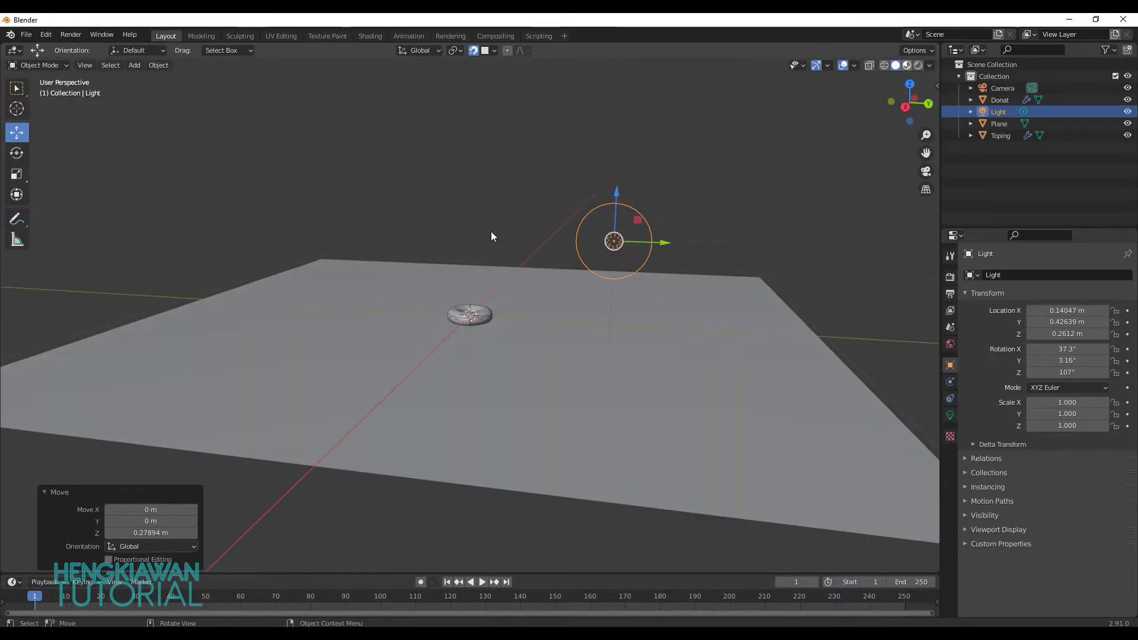
# Step: Slide the Light along Y to 0.15289 m, then view the donut from above
pyautogui.scroll(2, 504, 304)
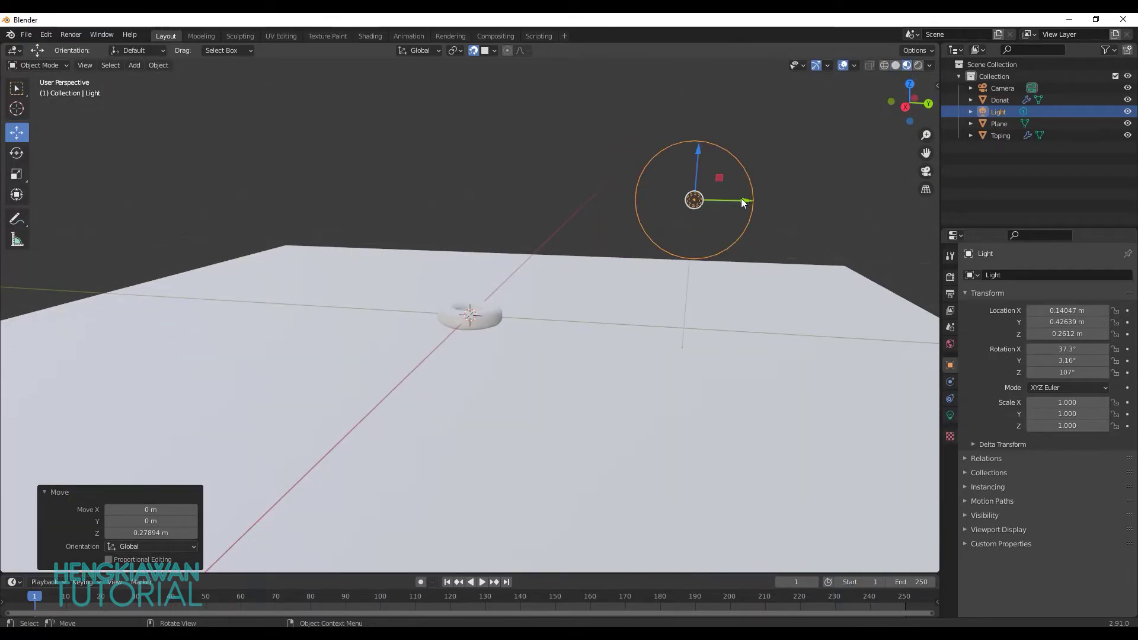
pyautogui.press('g')
pyautogui.press('y')
pyautogui.click(561, 251)
pyautogui.scroll(5, 560, 252)
pyautogui.scroll(-3, 560, 251)
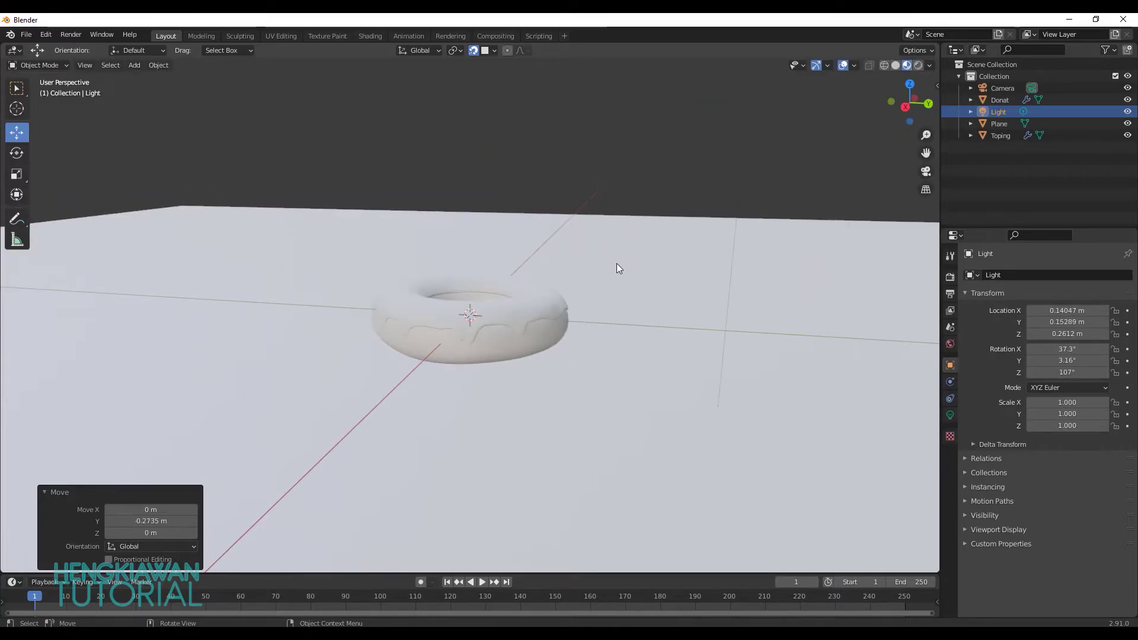
pyautogui.moveTo(616, 264); pyautogui.dragTo(485, 292, button='middle')
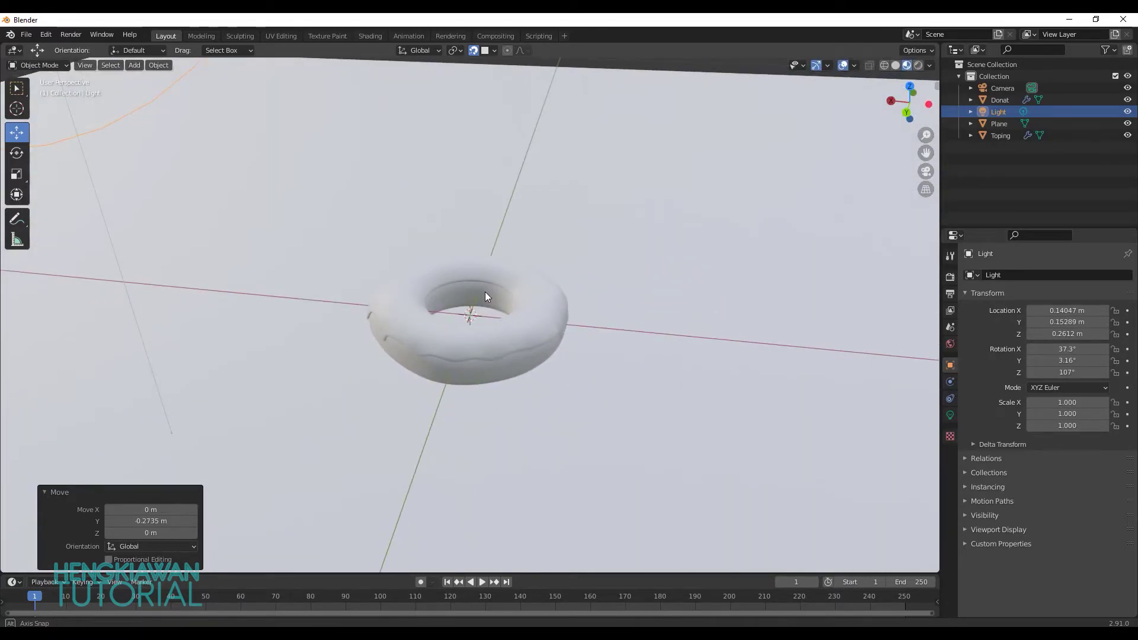
# Step: Check the scene briefly in Rendered shading, then return to Material Preview
pyautogui.click(917, 66)
pyautogui.click(907, 65)
pyautogui.scroll(-4, 519, 309)
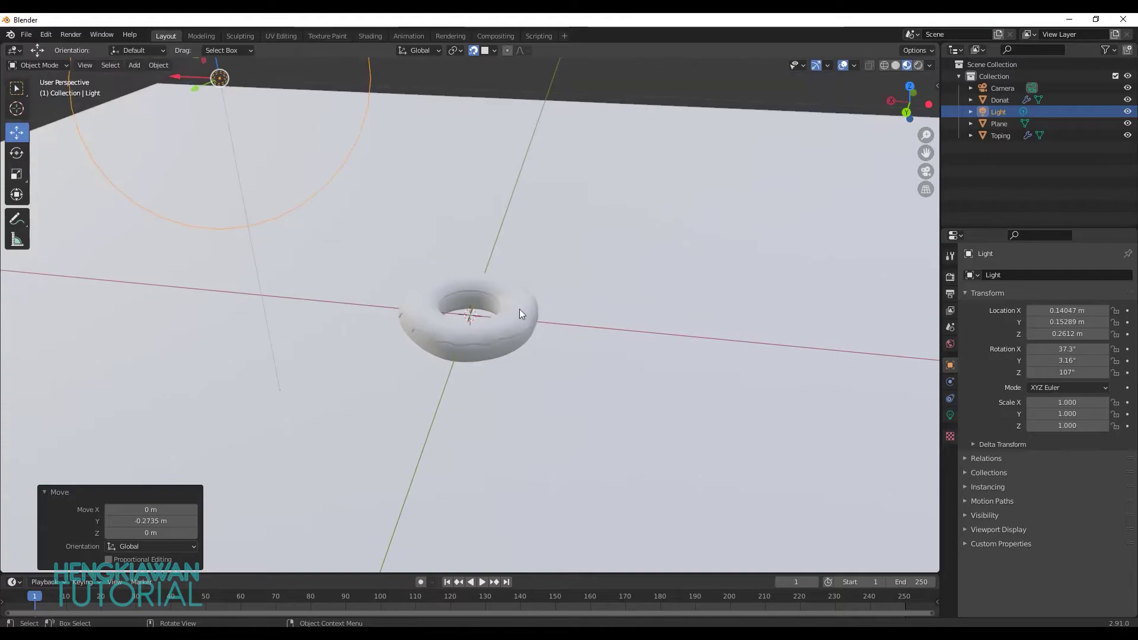
pyautogui.moveTo(519, 308)
pyautogui.mouseDown(button='middle')
pyautogui.moveTo(616, 276)
pyautogui.moveTo(595, 282)
pyautogui.mouseUp(button='middle')
pyautogui.scroll(-1, 595, 283)
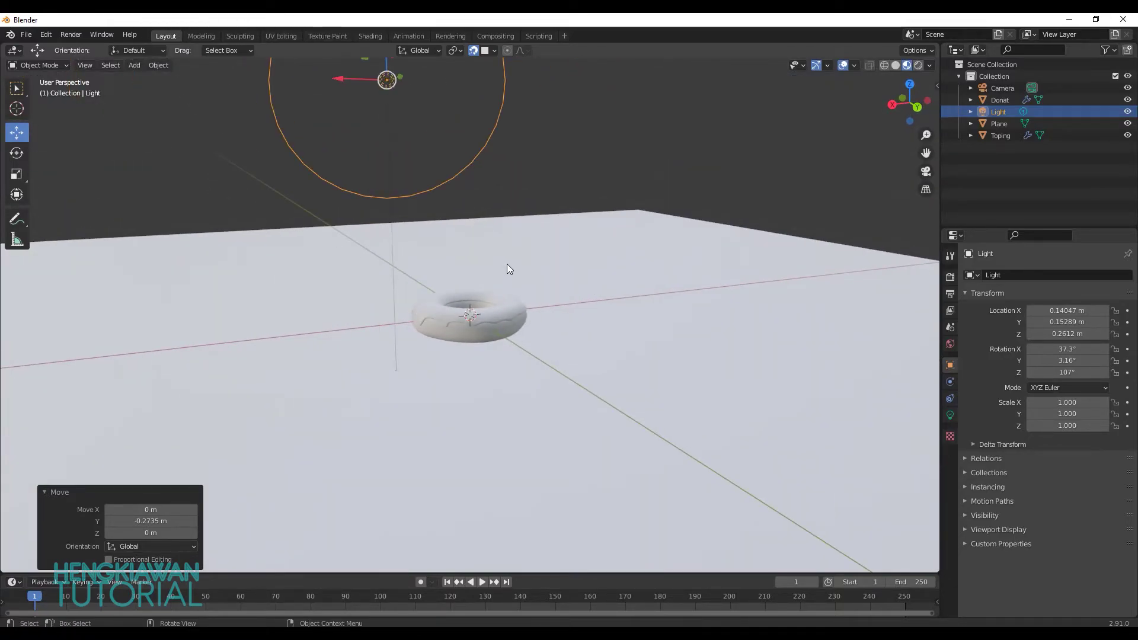
# Step: Show the Point light's settings (1000 W) and open the View alignment options
pyautogui.click(951, 416)
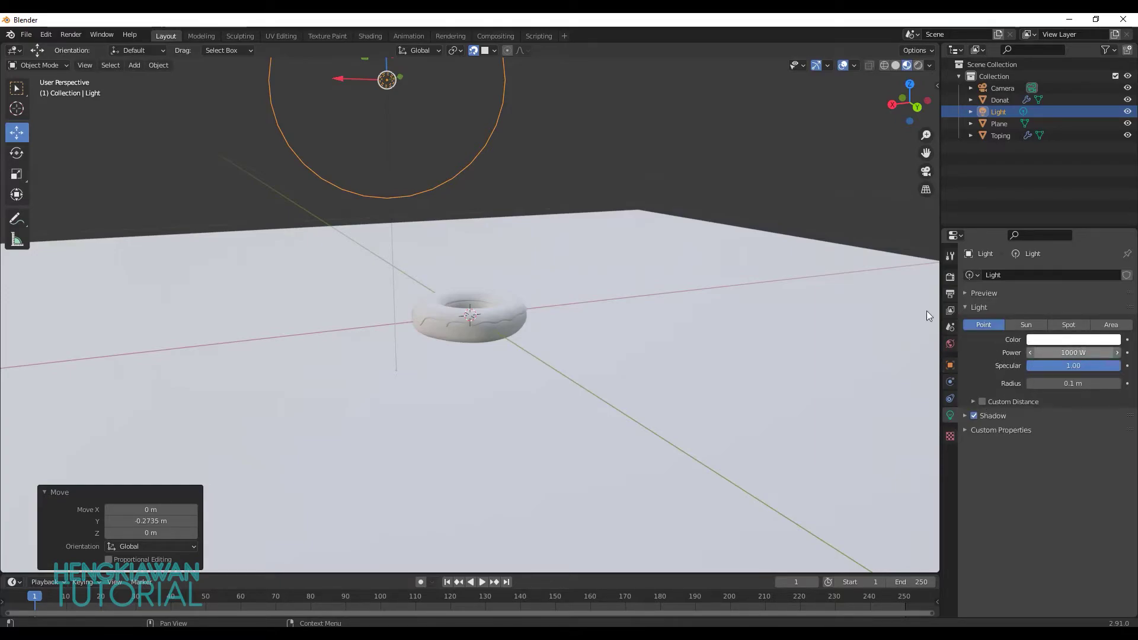
pyautogui.scroll(3, 504, 297)
pyautogui.scroll(3, 508, 328)
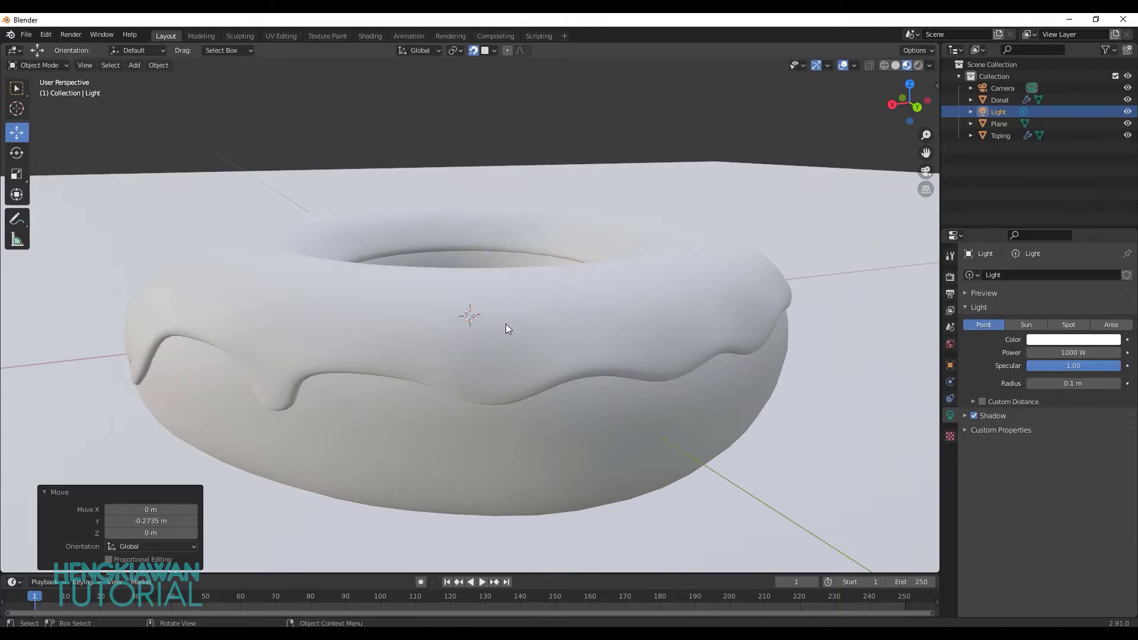
pyautogui.moveTo(507, 328); pyautogui.dragTo(622, 335, button='middle')
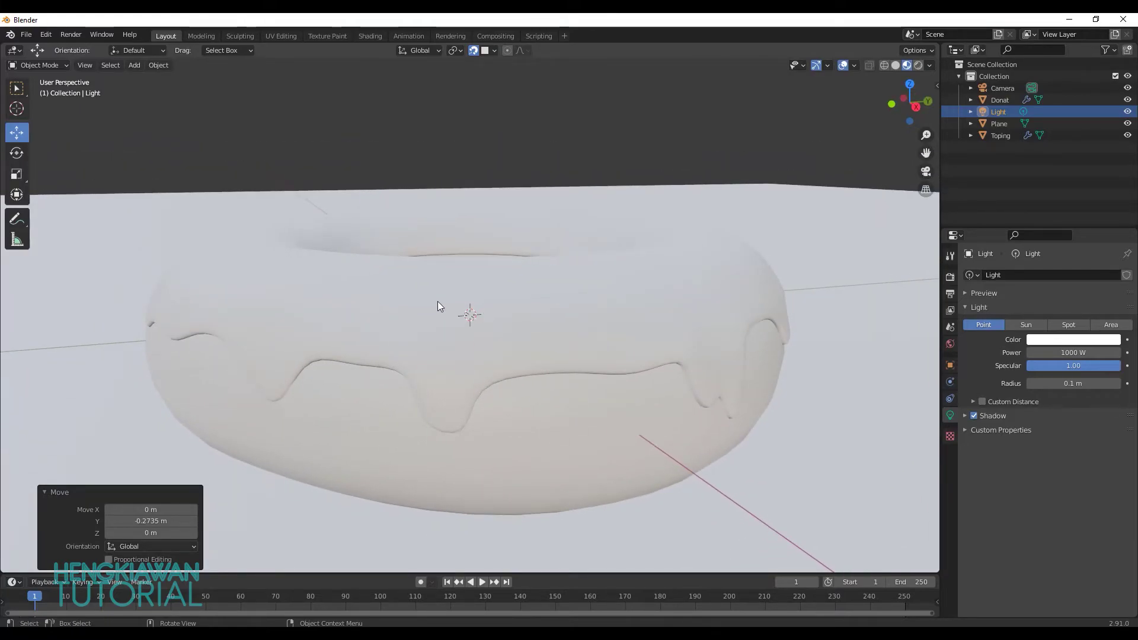
pyautogui.click(86, 64)
pyautogui.moveTo(133, 225)
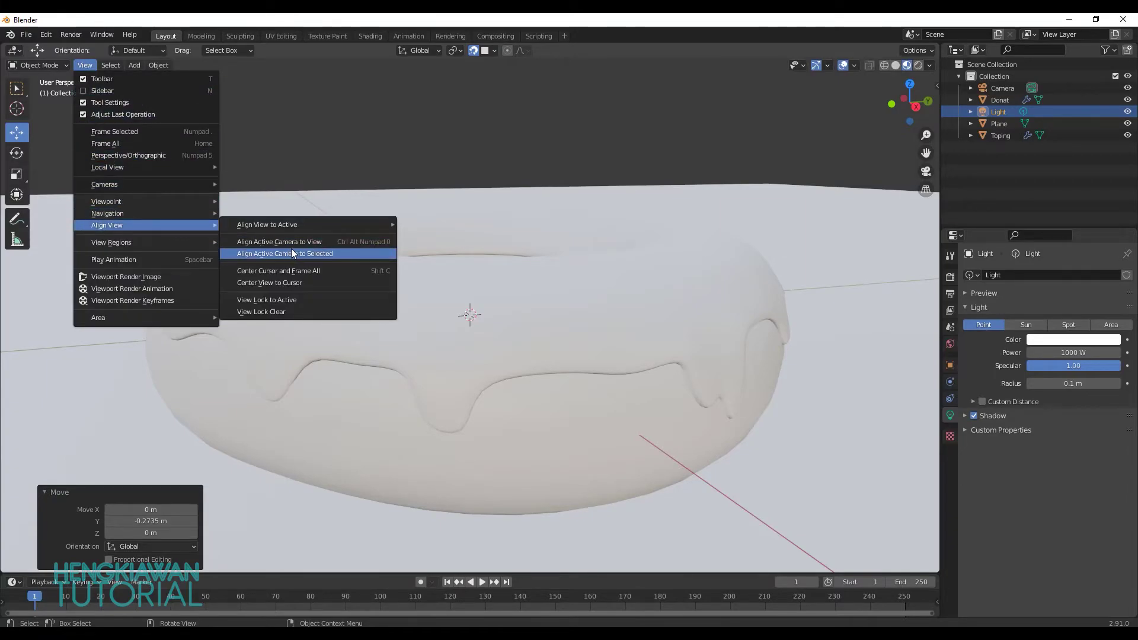
# Step: Align the active camera to the current view, then select the camera object
pyautogui.click(294, 243)
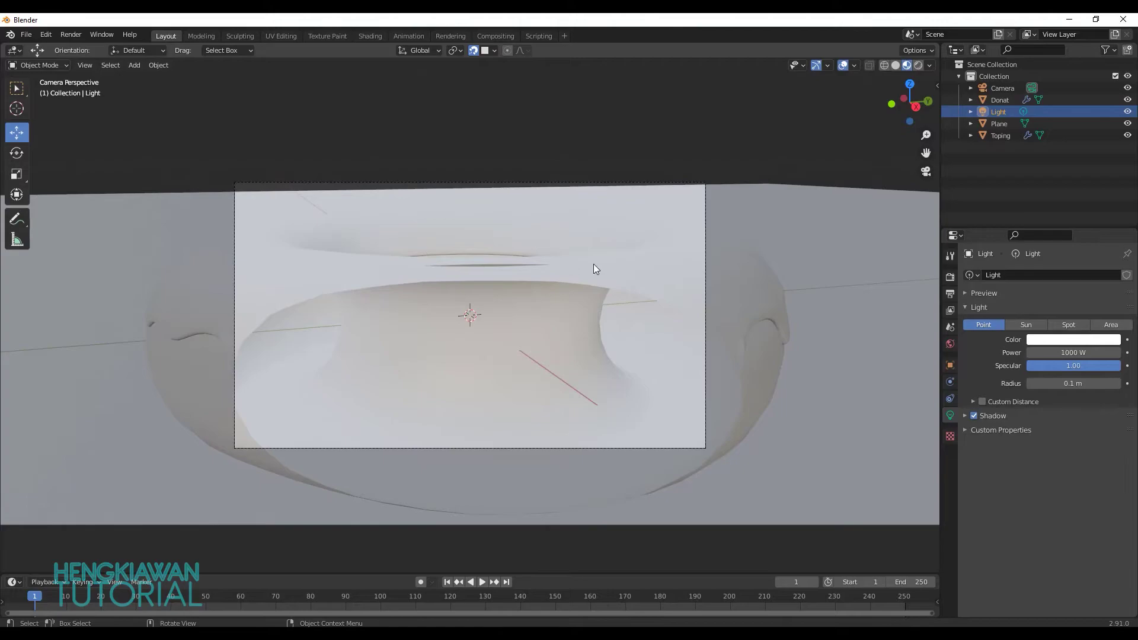
pyautogui.scroll(-2, 666, 260)
pyautogui.moveTo(670, 245)
pyautogui.mouseDown(button='middle')
pyautogui.moveTo(546, 263)
pyautogui.moveTo(464, 293)
pyautogui.mouseUp(button='middle')
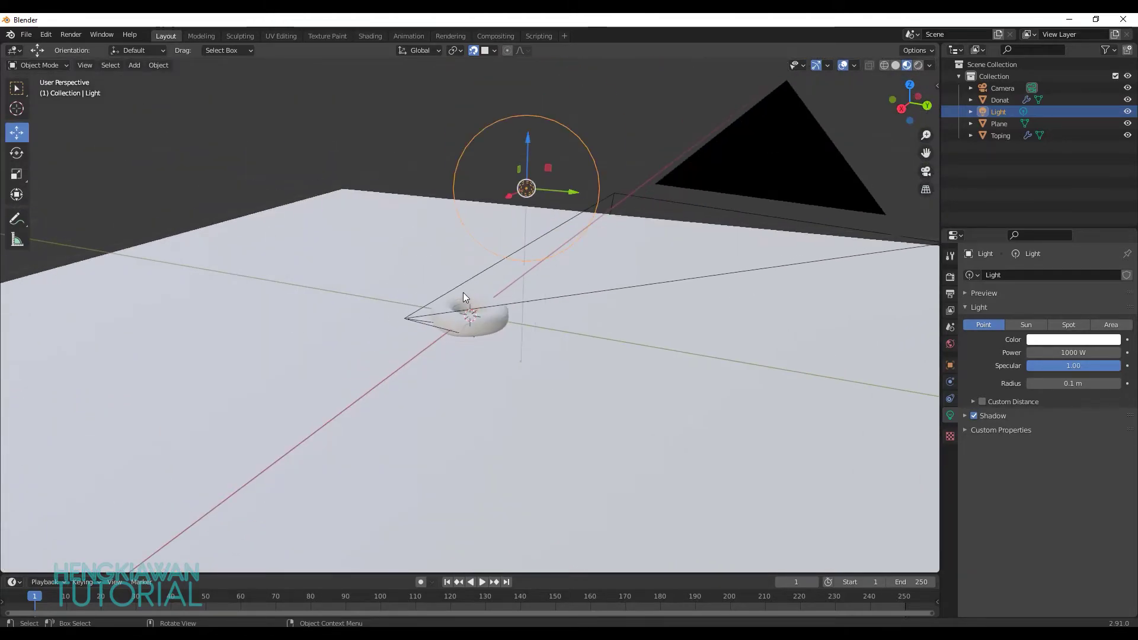
pyautogui.click(921, 172)
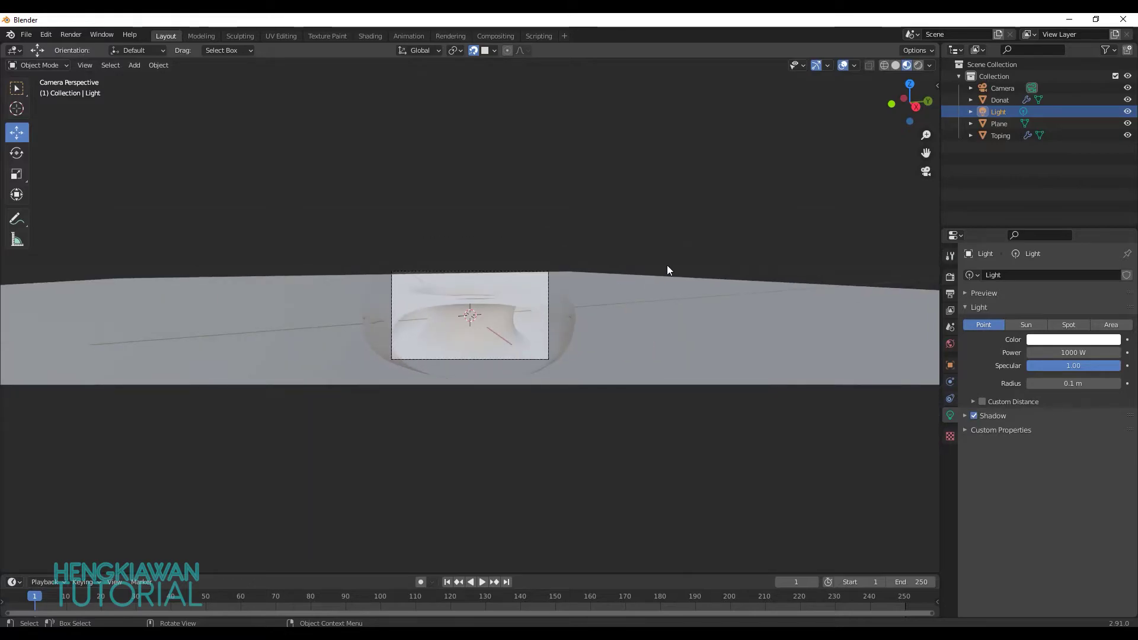
pyautogui.moveTo(668, 266)
pyautogui.mouseDown(button='middle')
pyautogui.moveTo(559, 301)
pyautogui.moveTo(386, 312)
pyautogui.mouseUp(button='middle')
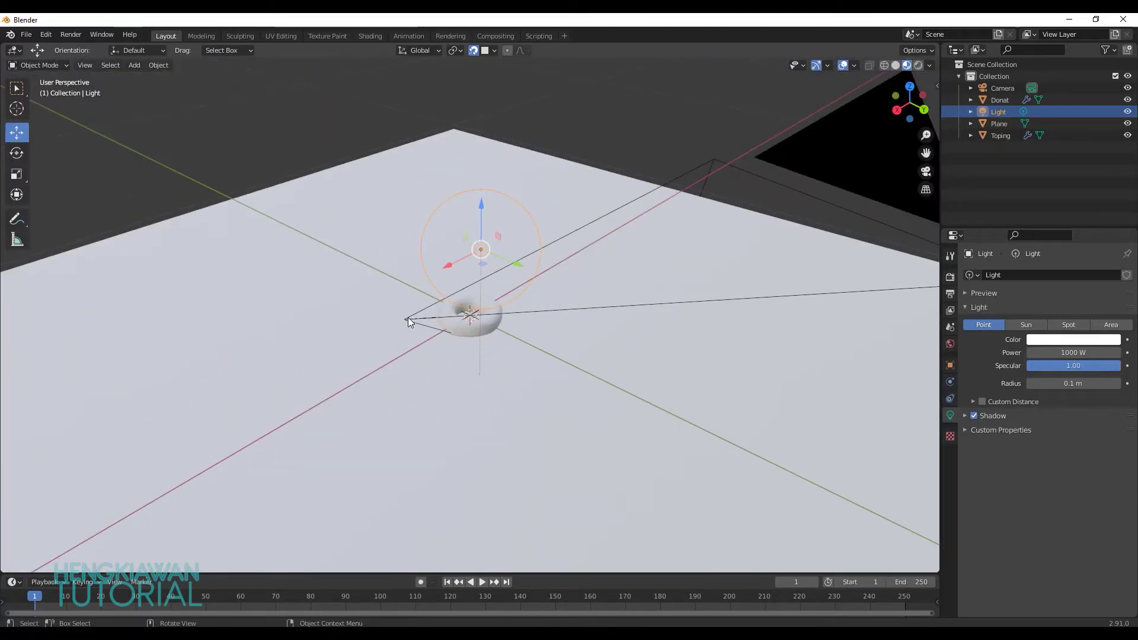
pyautogui.click(408, 319)
# Step: Shift the camera along its X axis and raise it along Z to frame the donut
pyautogui.moveTo(378, 335)
pyautogui.mouseDown()
pyautogui.moveTo(297, 376)
pyautogui.moveTo(304, 357)
pyautogui.moveTo(199, 392)
pyautogui.mouseUp()
pyautogui.moveTo(510, 339)
pyautogui.mouseDown(button='middle')
pyautogui.moveTo(590, 301)
pyautogui.moveTo(454, 310)
pyautogui.mouseUp(button='middle')
pyautogui.moveTo(426, 295); pyautogui.dragTo(426, 242)
pyautogui.press('KP_0')
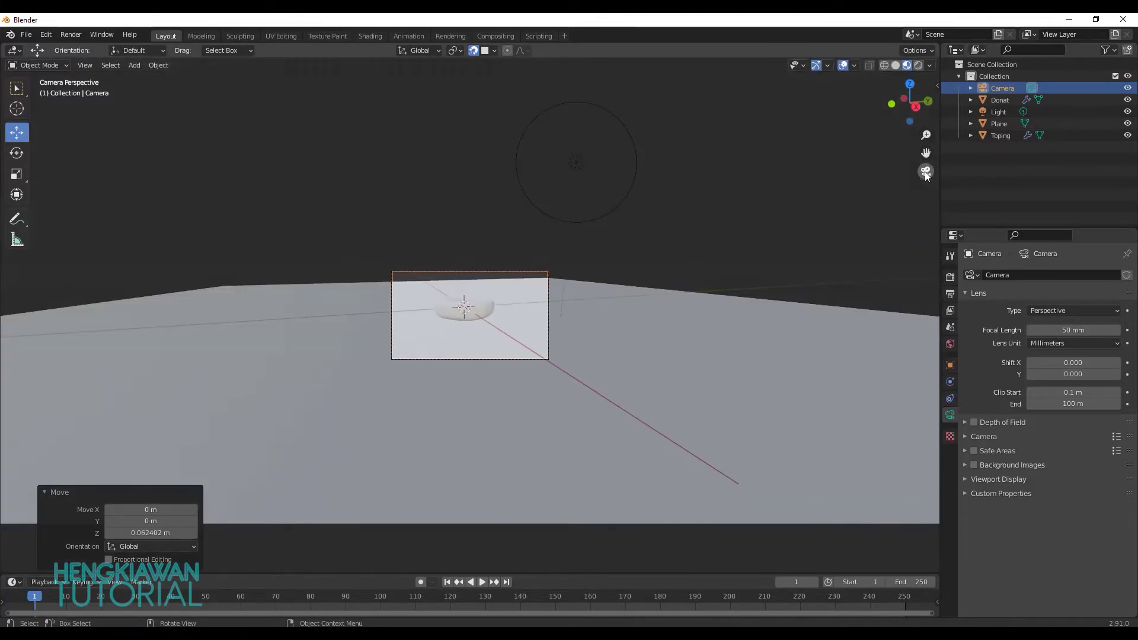
pyautogui.scroll(4, 436, 325)
pyautogui.scroll(2, 468, 314)
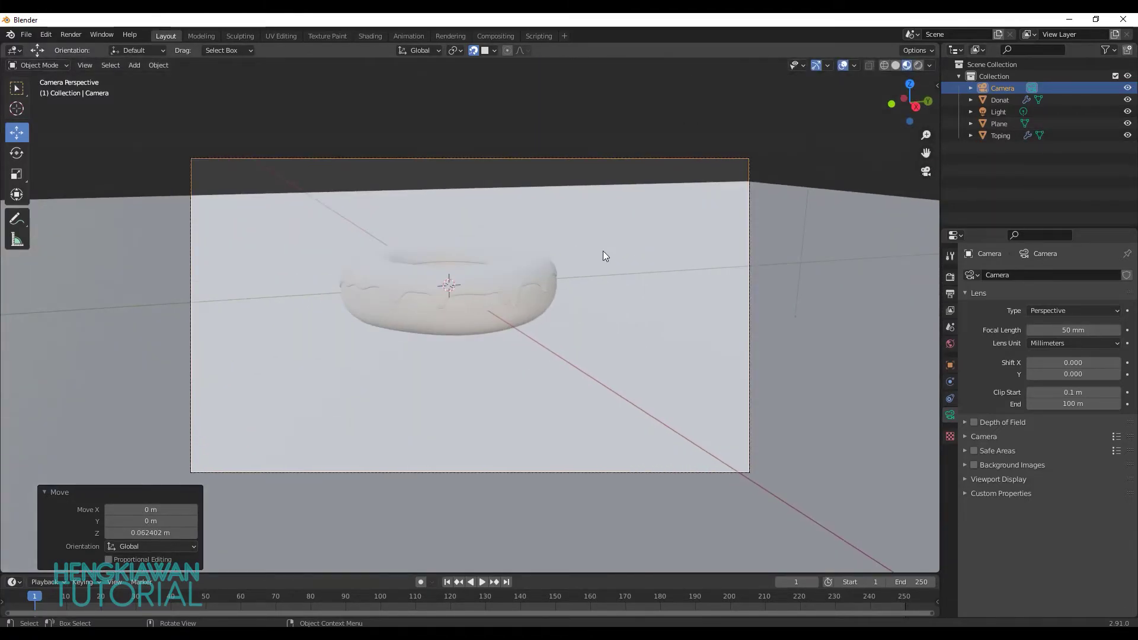
# Step: Set snapping to Increment and move the camera so the donut sits centred in frame
pyautogui.press('g')
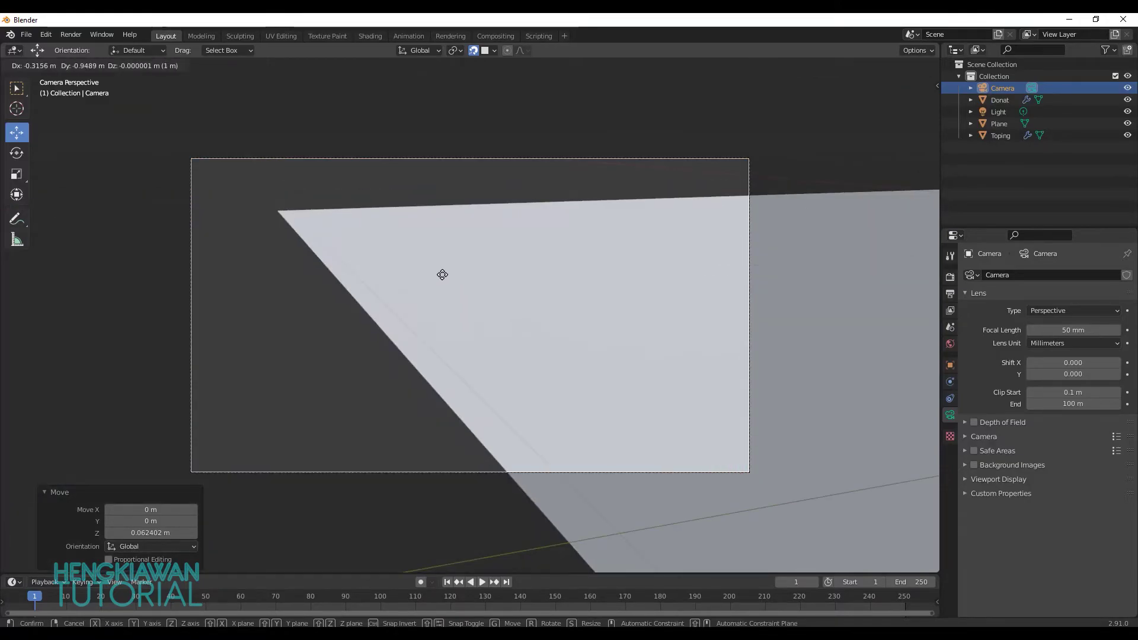
pyautogui.rightClick(536, 261)
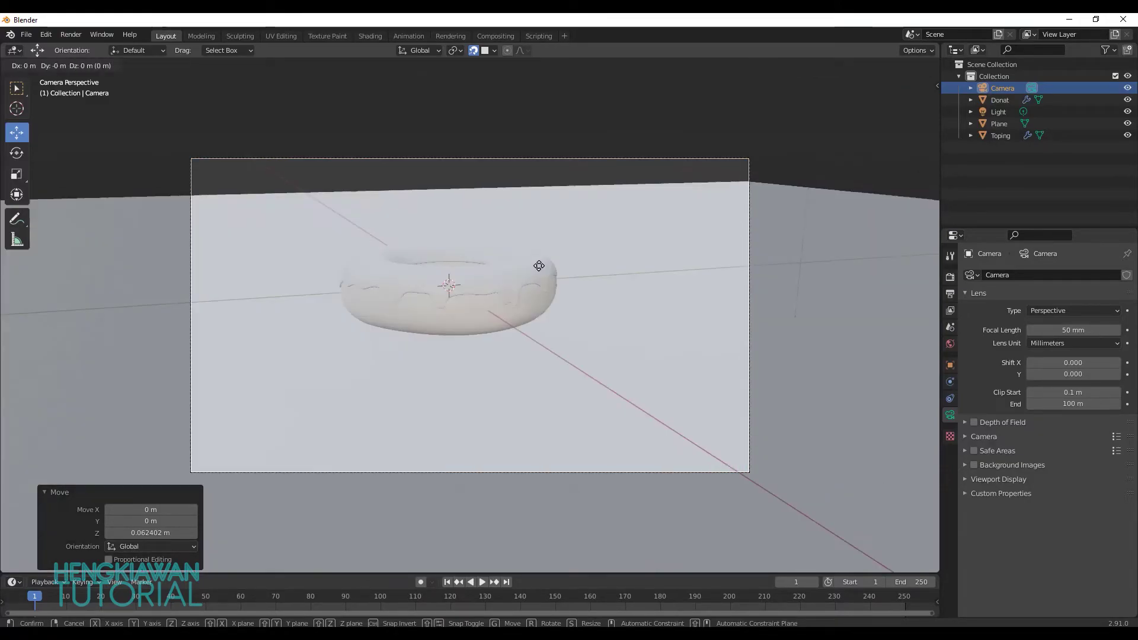
pyautogui.click(490, 52)
pyautogui.click(475, 85)
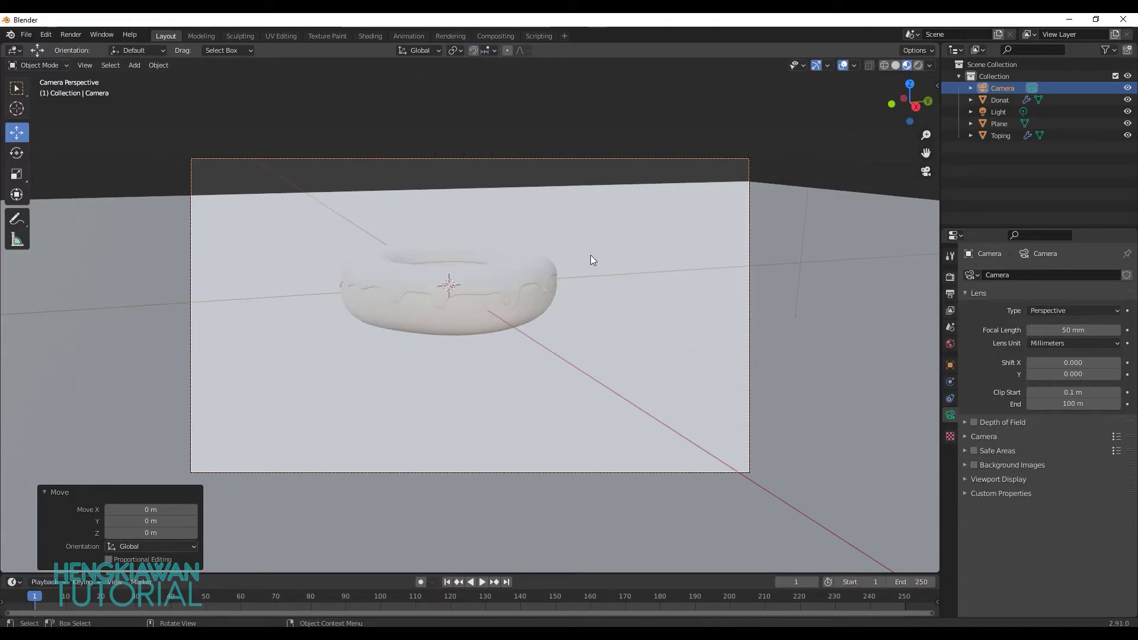
pyautogui.press('g')
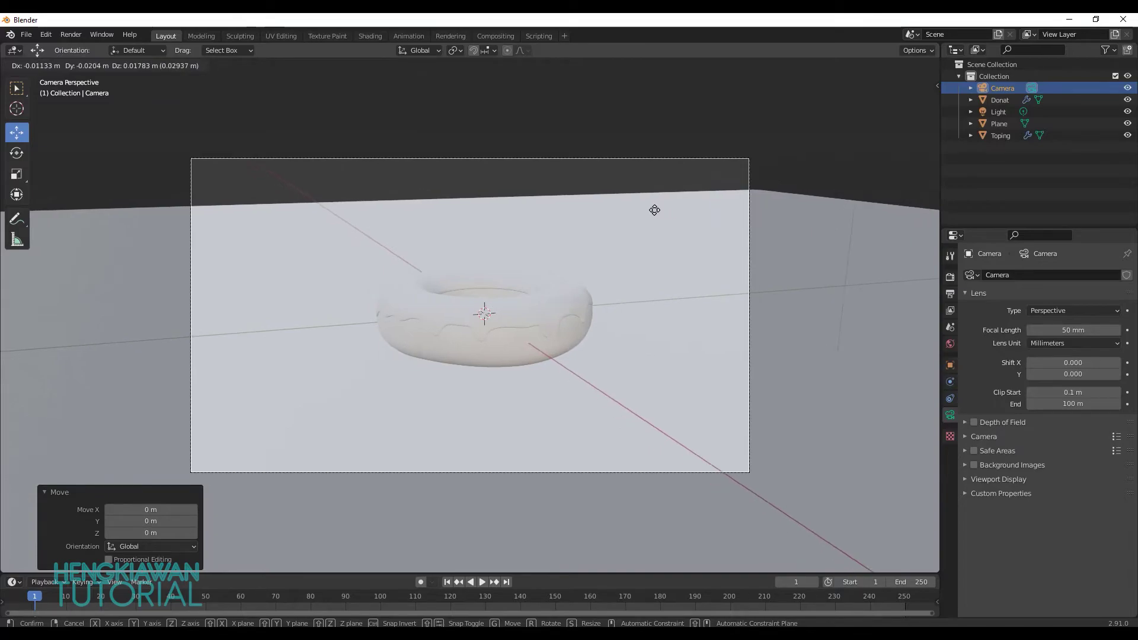
pyautogui.click(656, 208)
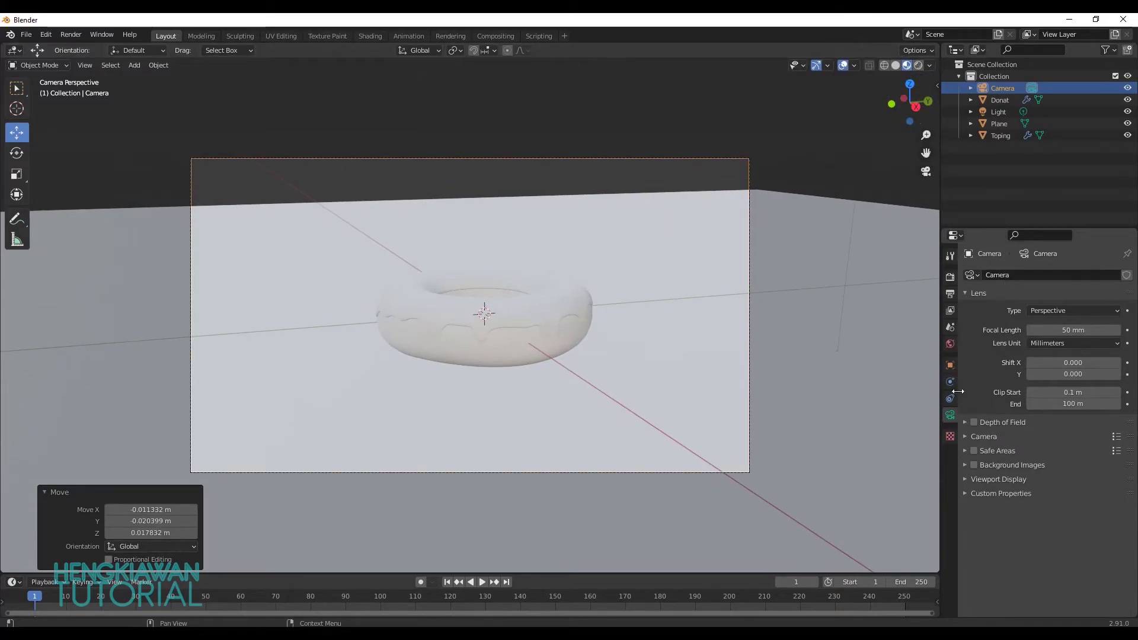
# Step: Switch the scene's render engine from its previous setting to Cycles
pyautogui.click(950, 344)
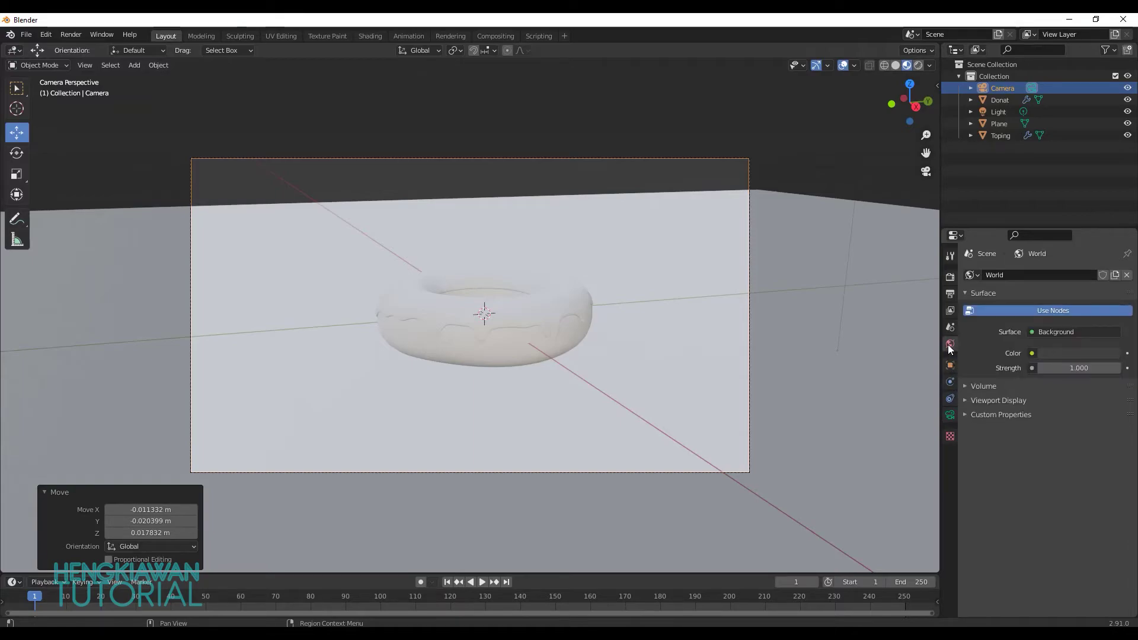
pyautogui.moveTo(754, 287)
pyautogui.mouseDown(button='middle')
pyautogui.moveTo(564, 325)
pyautogui.moveTo(765, 333)
pyautogui.mouseUp(button='middle')
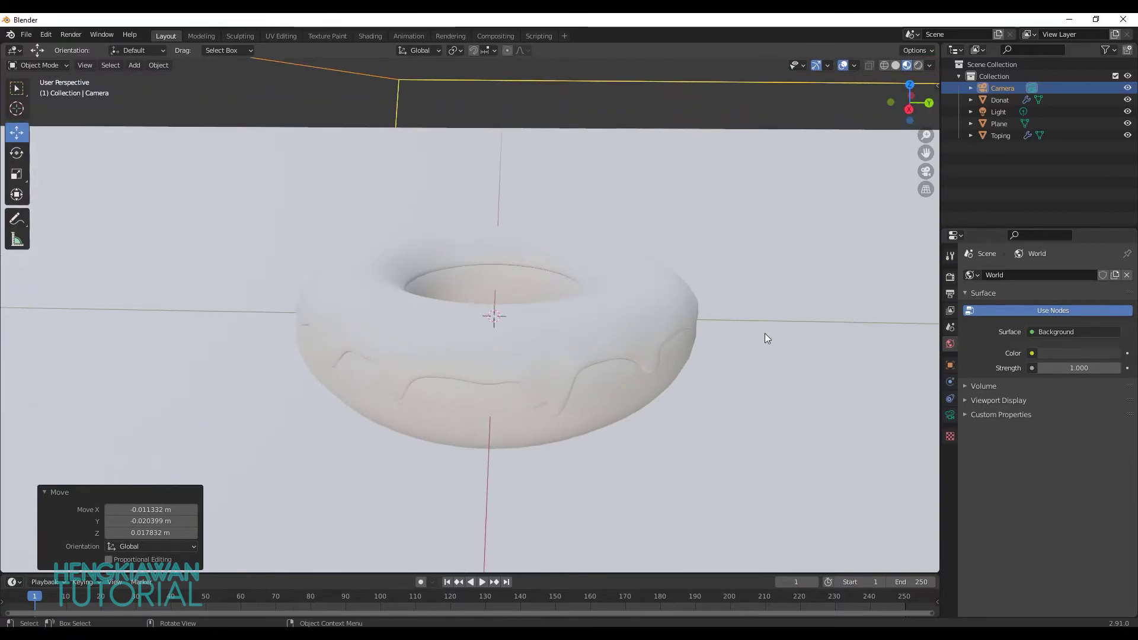
pyautogui.click(951, 279)
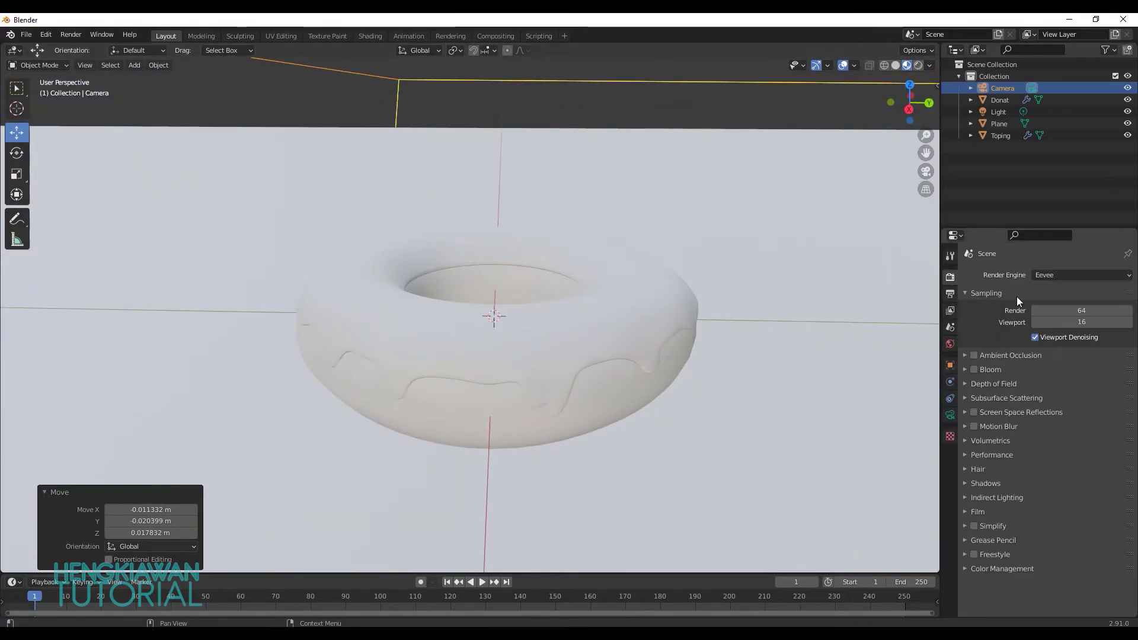
pyautogui.click(1055, 274)
pyautogui.click(1054, 314)
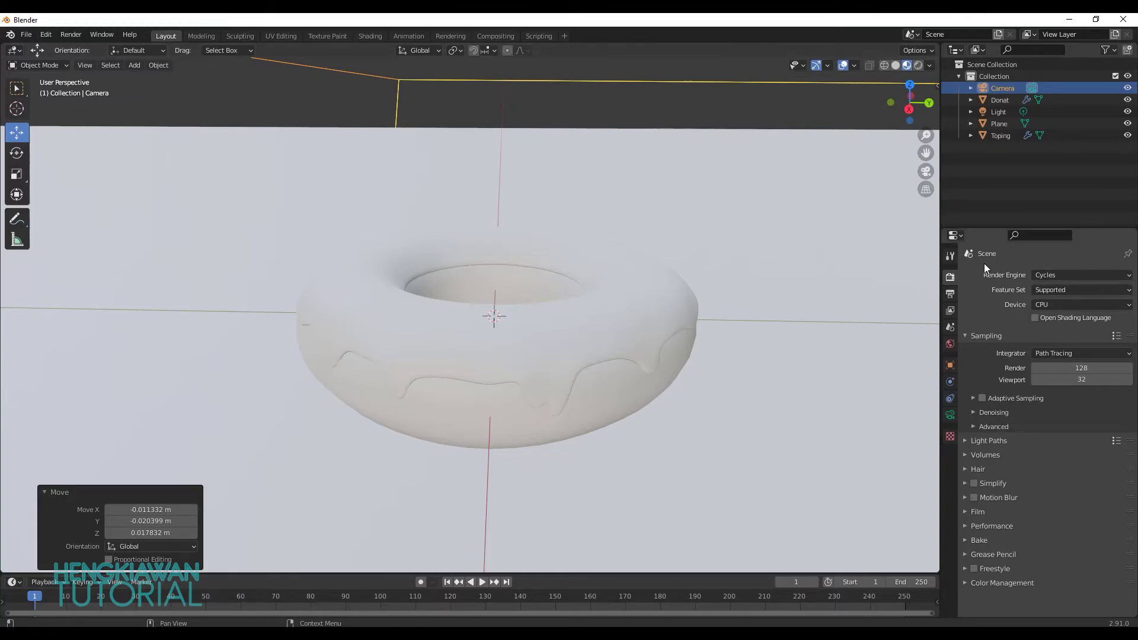
pyautogui.scroll(-4, 635, 293)
# Step: Preview the donut in Rendered viewport shading, orbiting around it, then return to normal shading
pyautogui.click(917, 66)
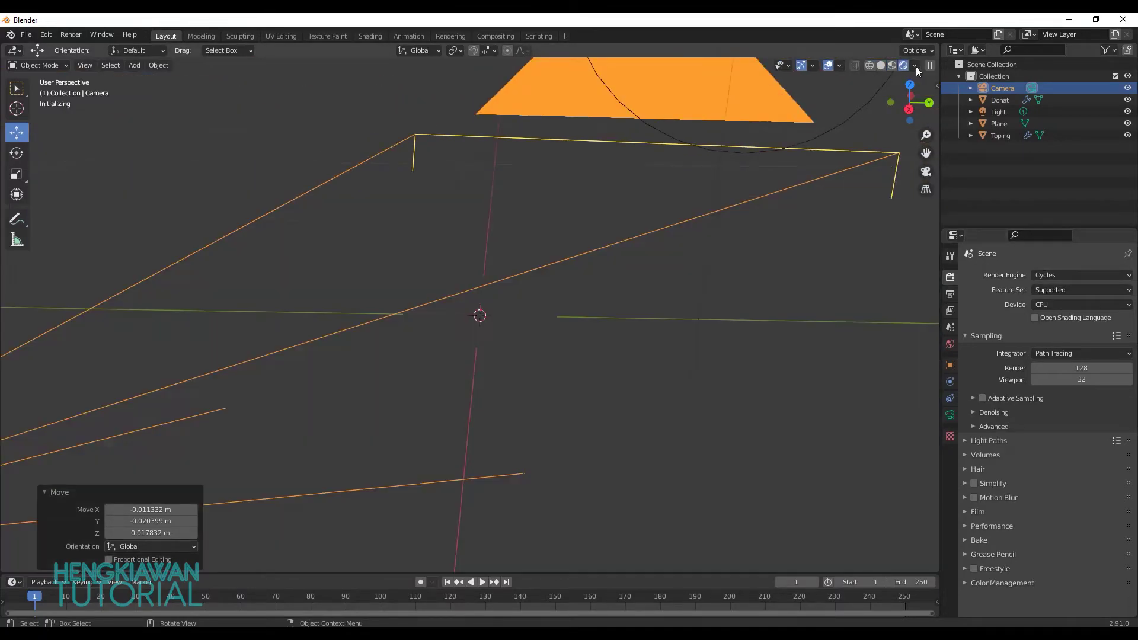
pyautogui.scroll(1, 505, 320)
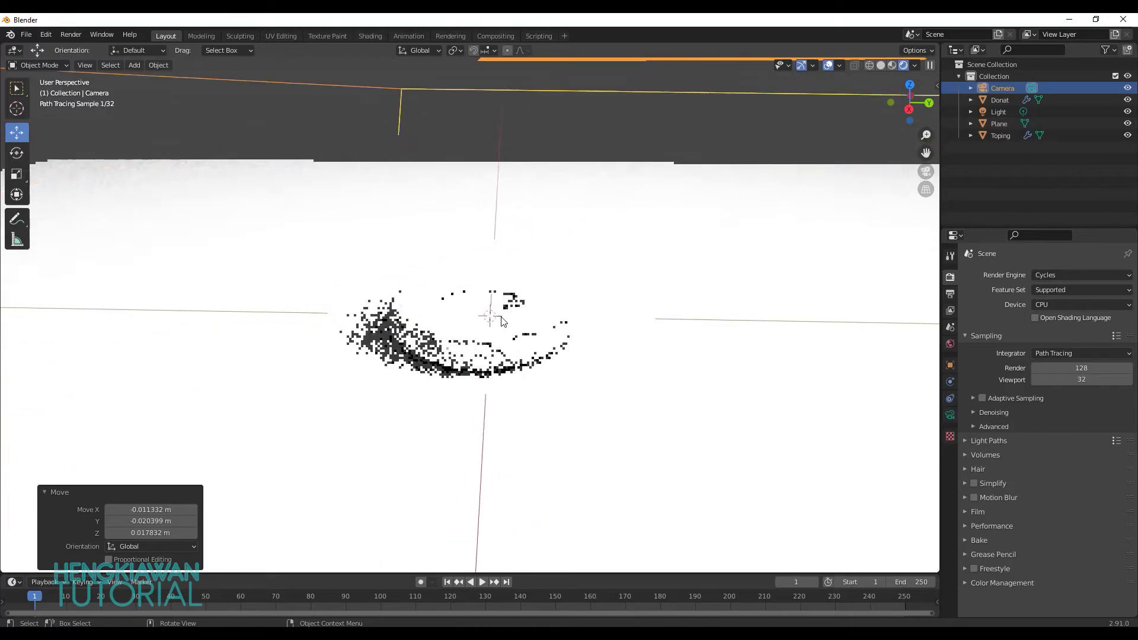
pyautogui.scroll(3, 503, 320)
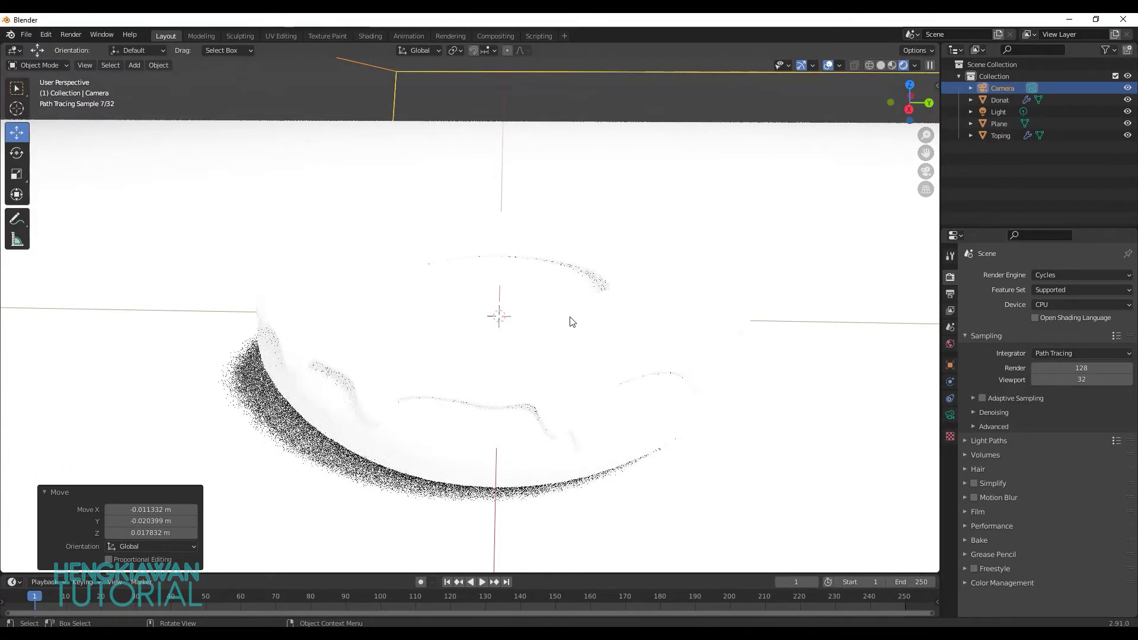
pyautogui.scroll(-1, 571, 320)
pyautogui.scroll(-3, 597, 338)
pyautogui.scroll(-2, 597, 338)
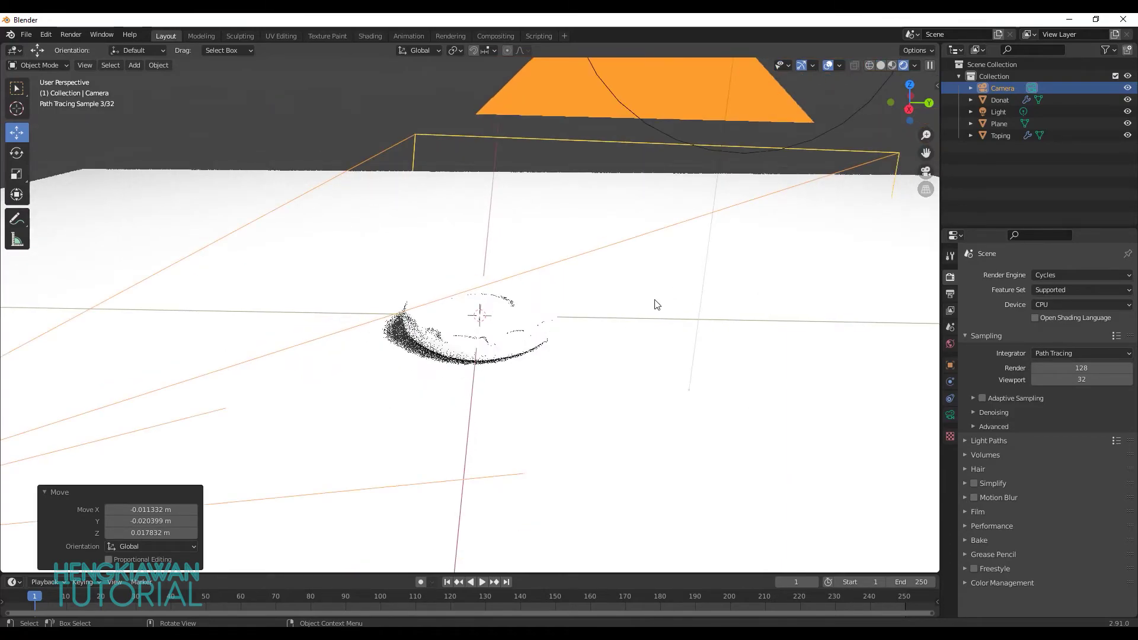
pyautogui.moveTo(655, 304)
pyautogui.mouseDown(button='middle')
pyautogui.moveTo(554, 310)
pyautogui.moveTo(554, 325)
pyautogui.moveTo(517, 319)
pyautogui.mouseUp(button='middle')
pyautogui.scroll(5, 518, 318)
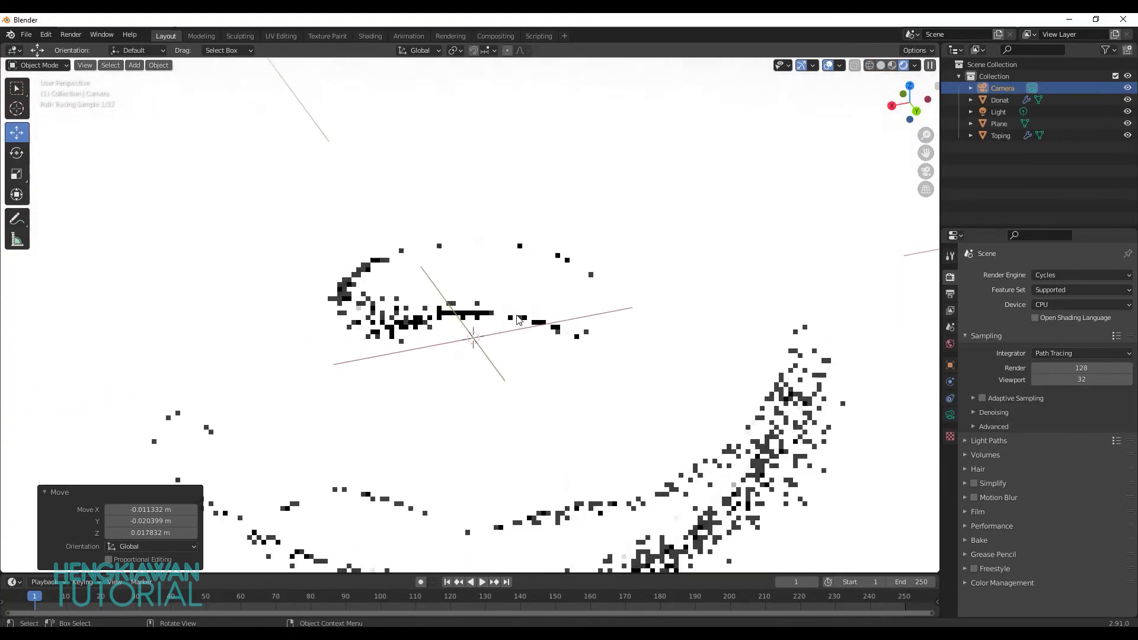
pyautogui.scroll(-4, 517, 319)
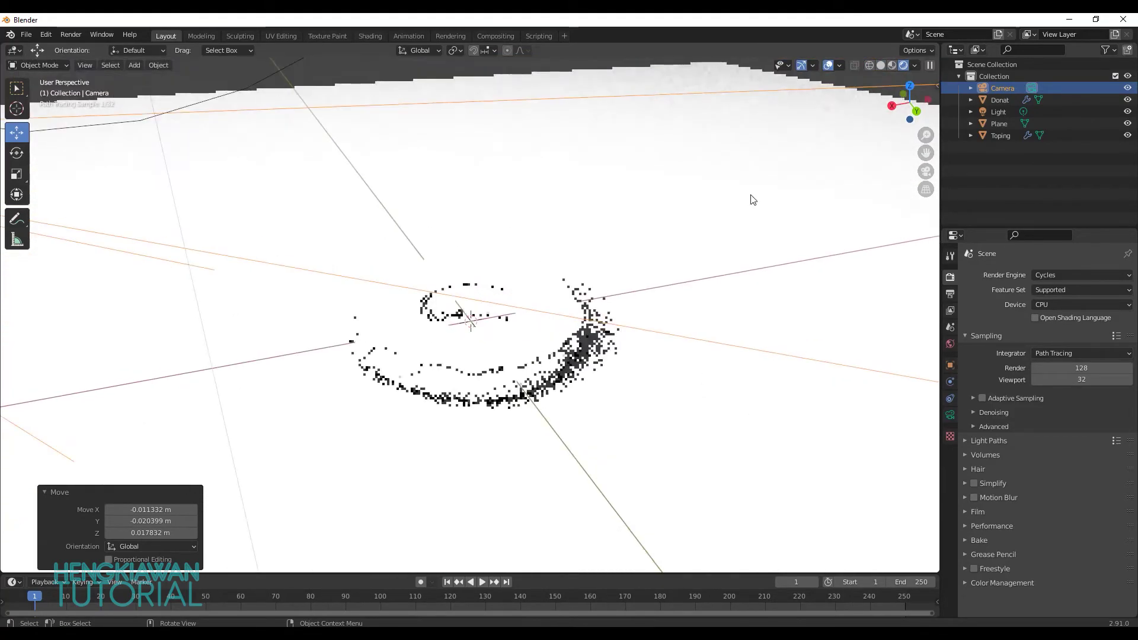
pyautogui.click(883, 63)
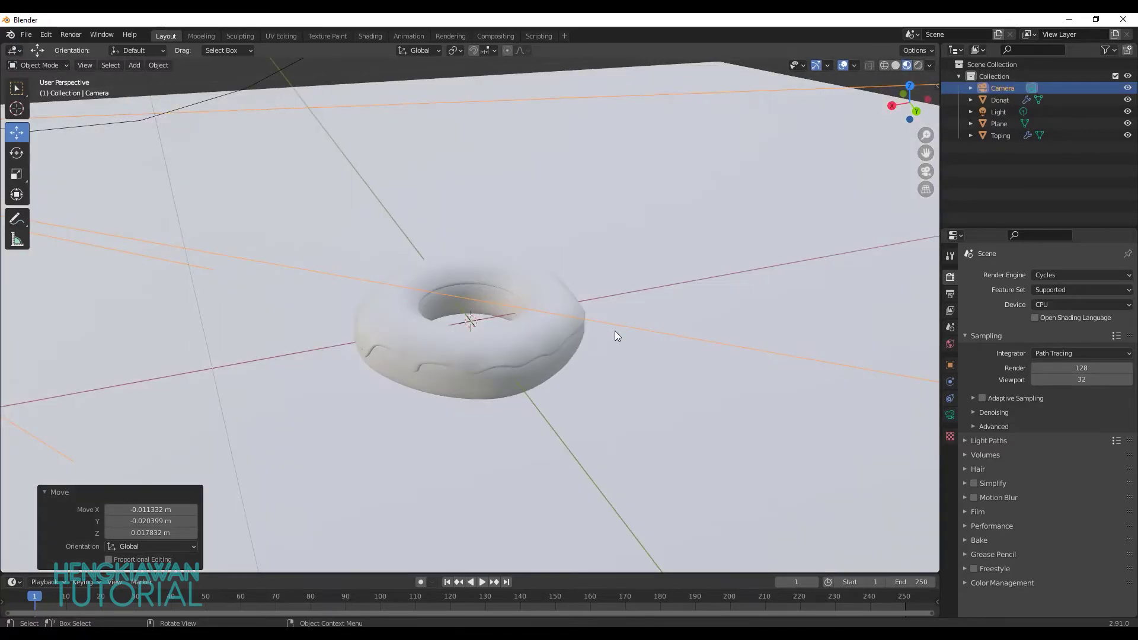
pyautogui.moveTo(614, 331)
pyautogui.mouseDown(button='middle')
pyautogui.moveTo(640, 350)
pyautogui.moveTo(633, 328)
pyautogui.mouseUp(button='middle')
# Step: Add a new material named Toping to the icing, tint it light blue, then select Donat
pyautogui.click(573, 318)
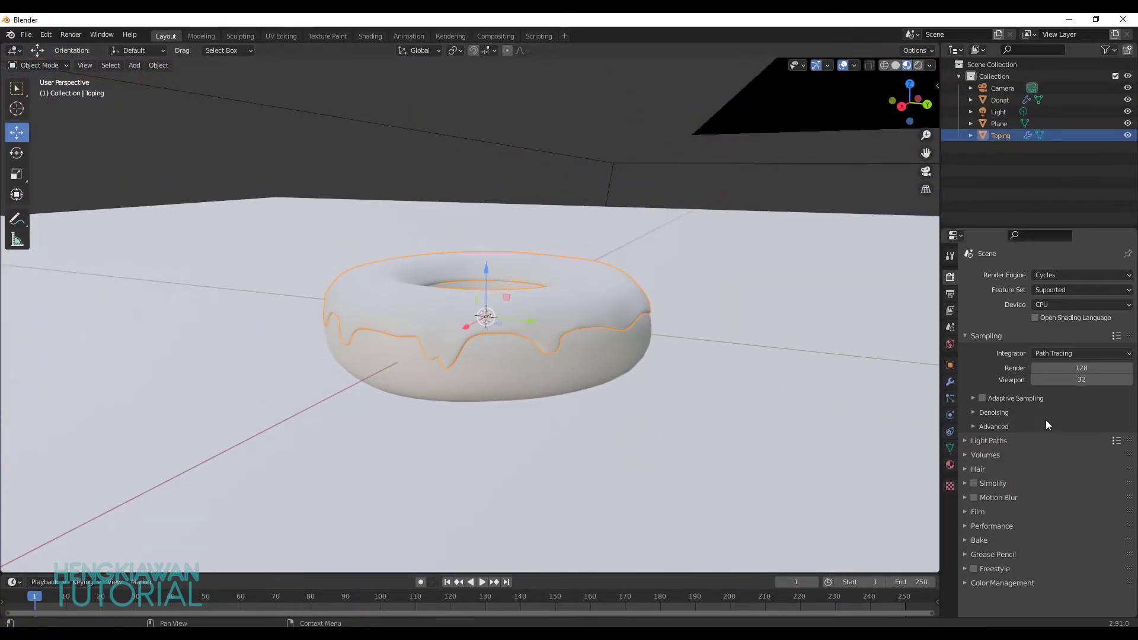
pyautogui.click(950, 465)
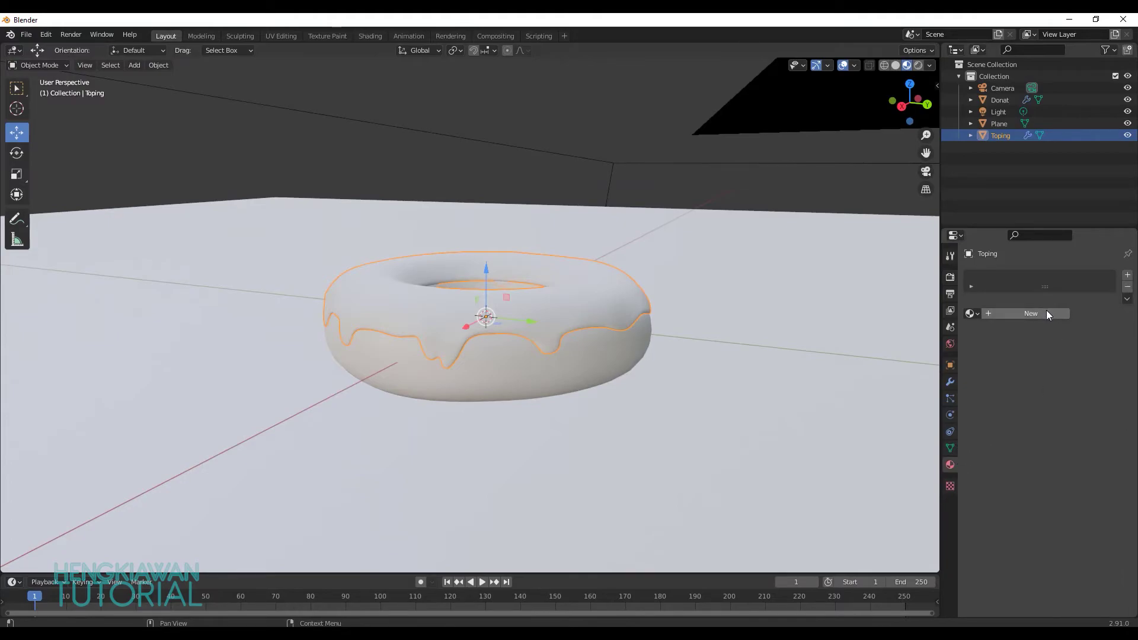
pyautogui.click(1047, 312)
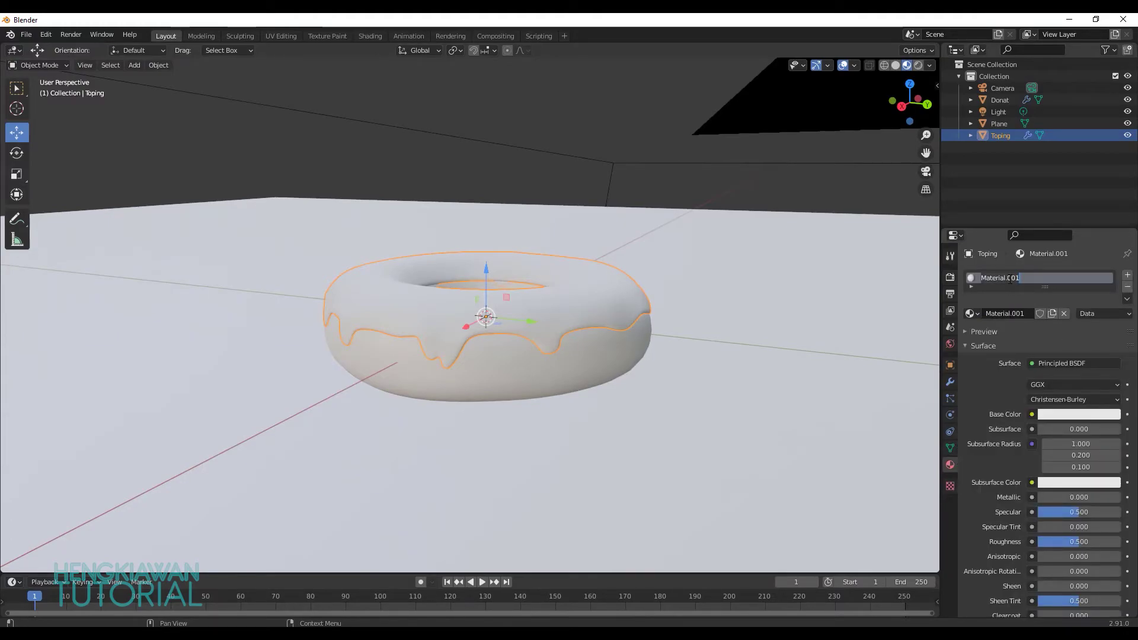
pyautogui.write('Tp')
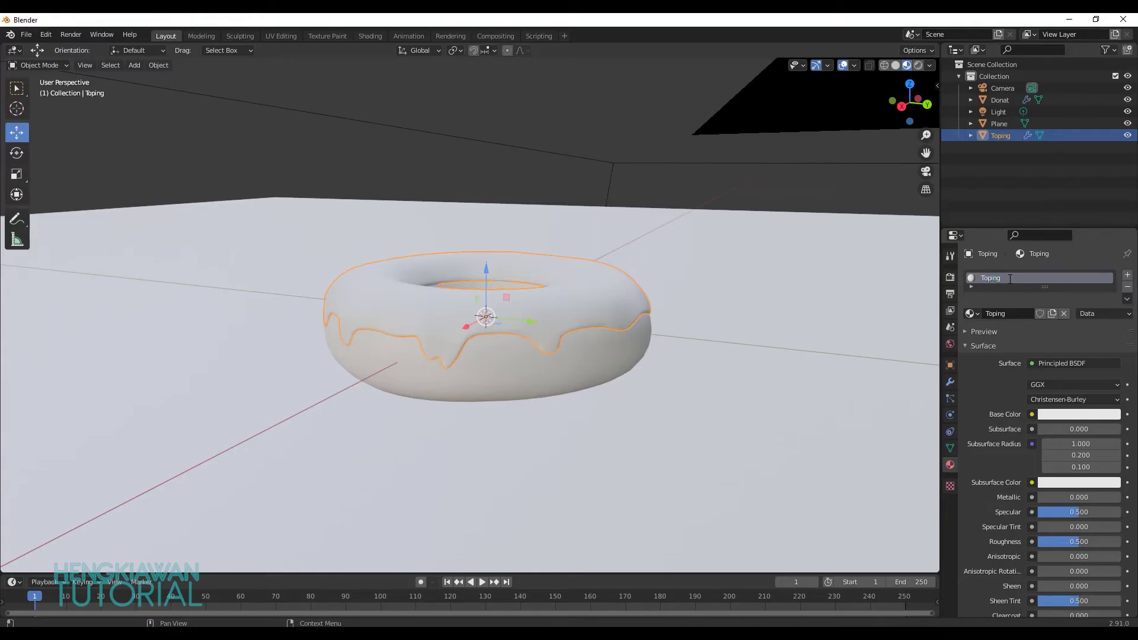
pyautogui.click(1061, 415)
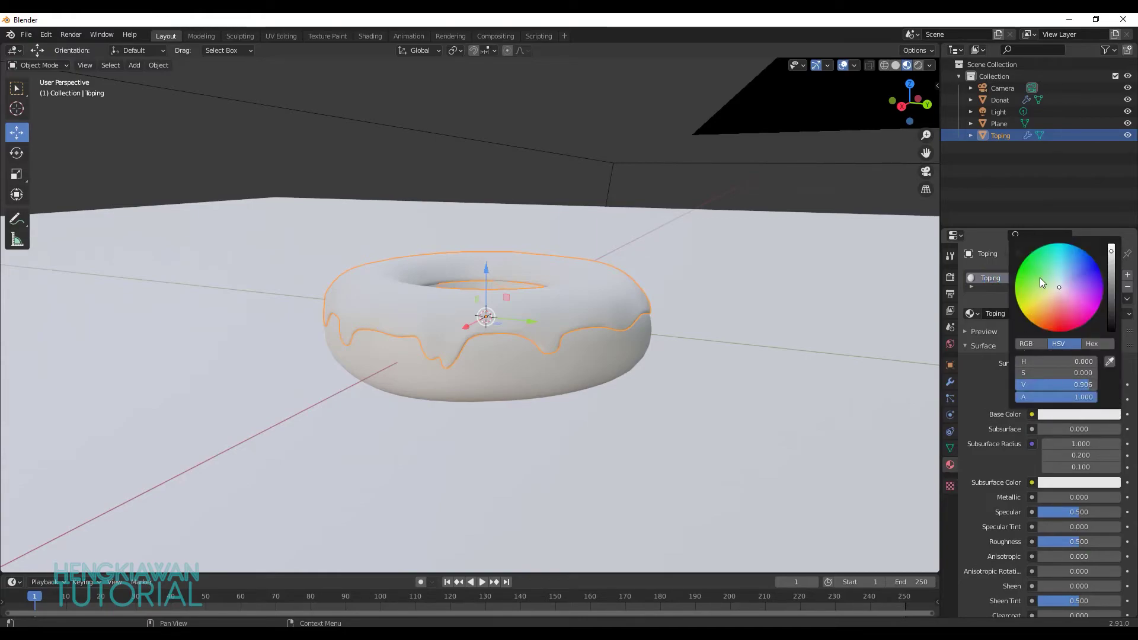
pyautogui.moveTo(1059, 287); pyautogui.dragTo(1072, 254)
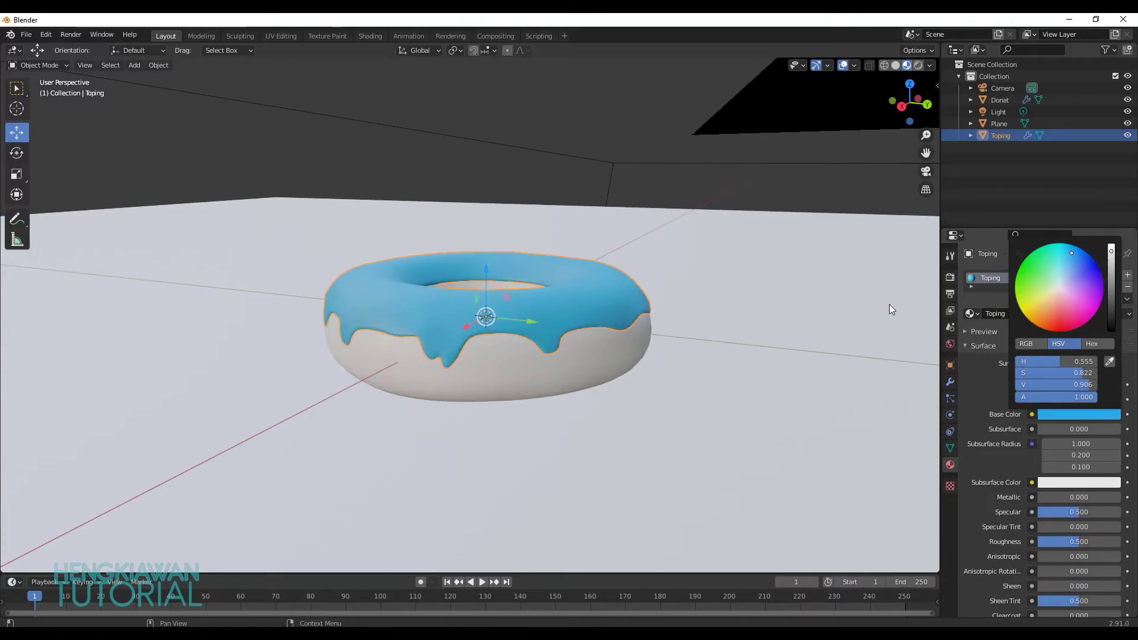
pyautogui.click(574, 369)
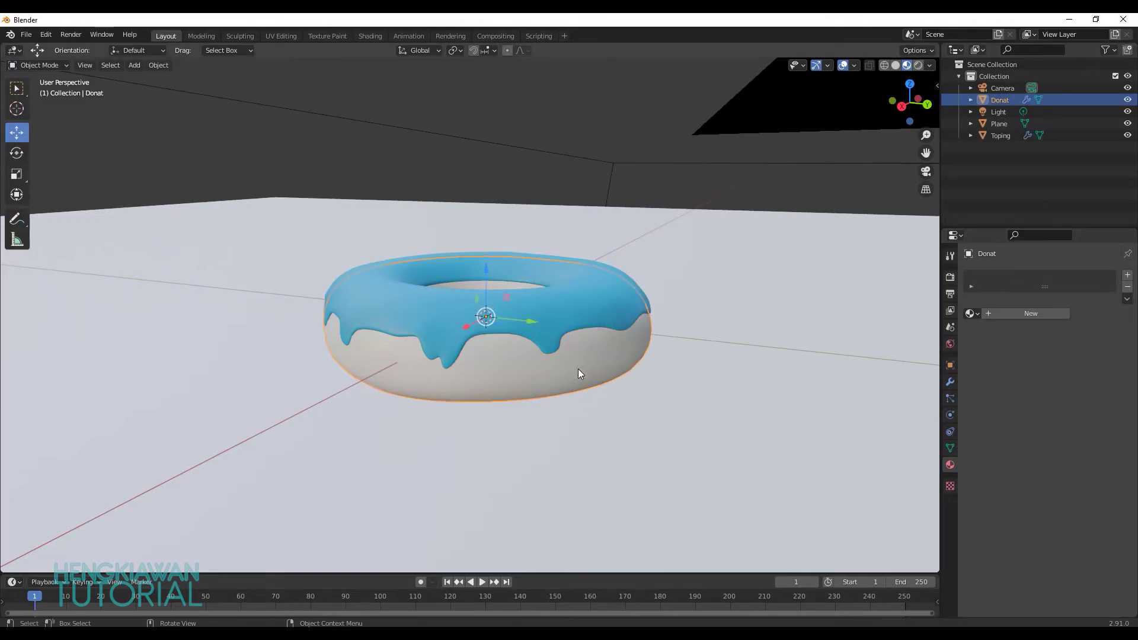
# Step: Create a new Donat material for the donut body with a pale cream base colour
pyautogui.click(1047, 319)
pyautogui.write('Donat')
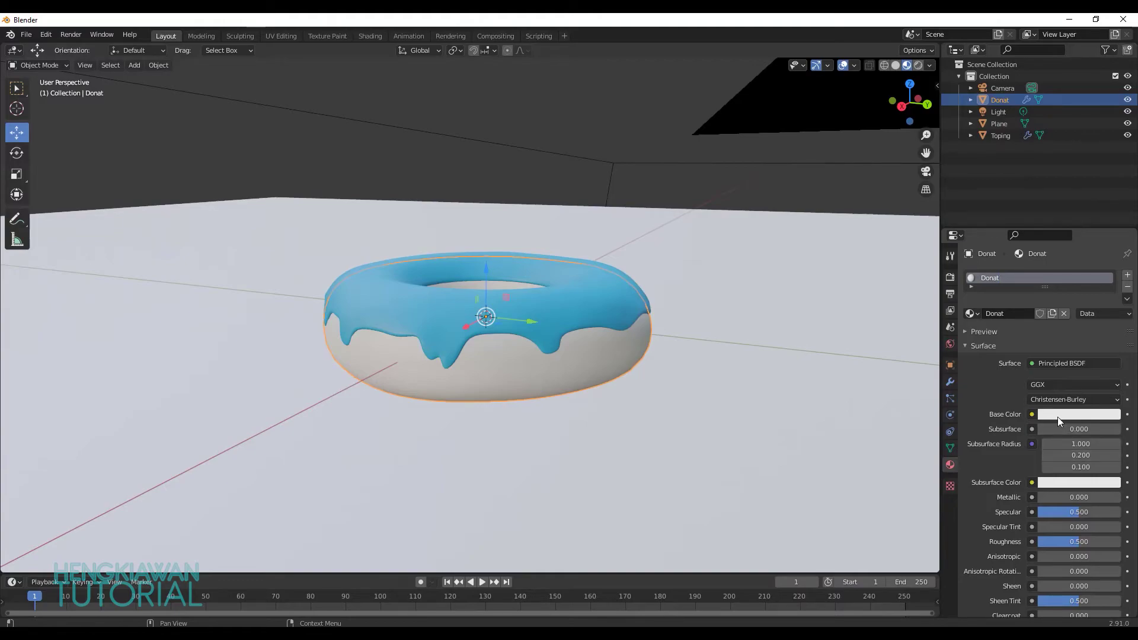
pyautogui.click(1058, 414)
pyautogui.click(1038, 313)
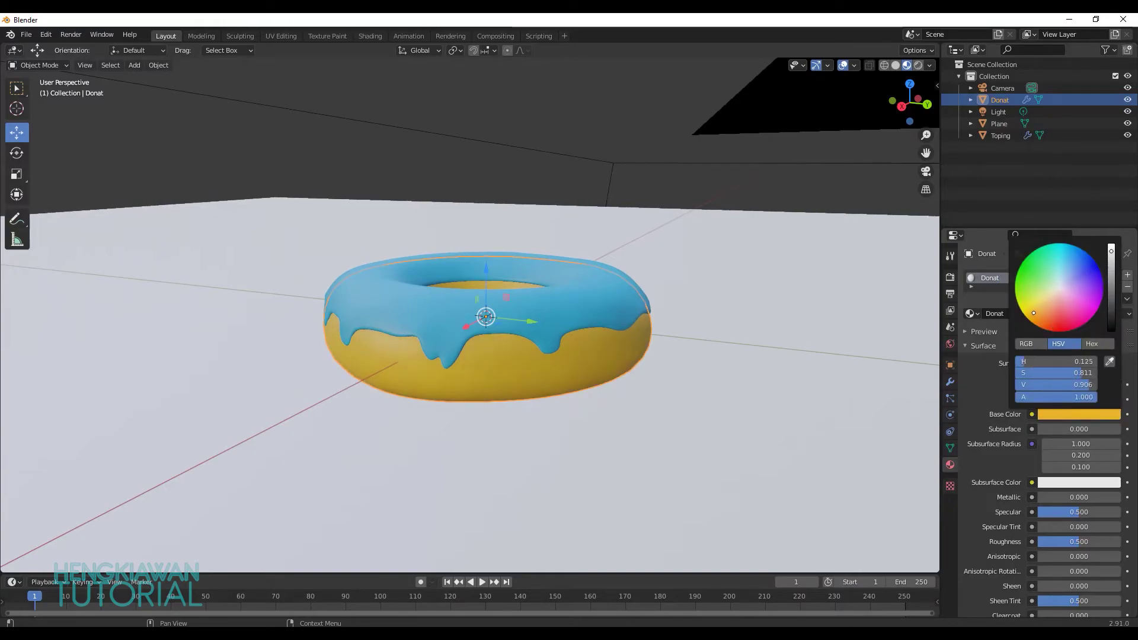
pyautogui.moveTo(1038, 313); pyautogui.dragTo(1052, 296)
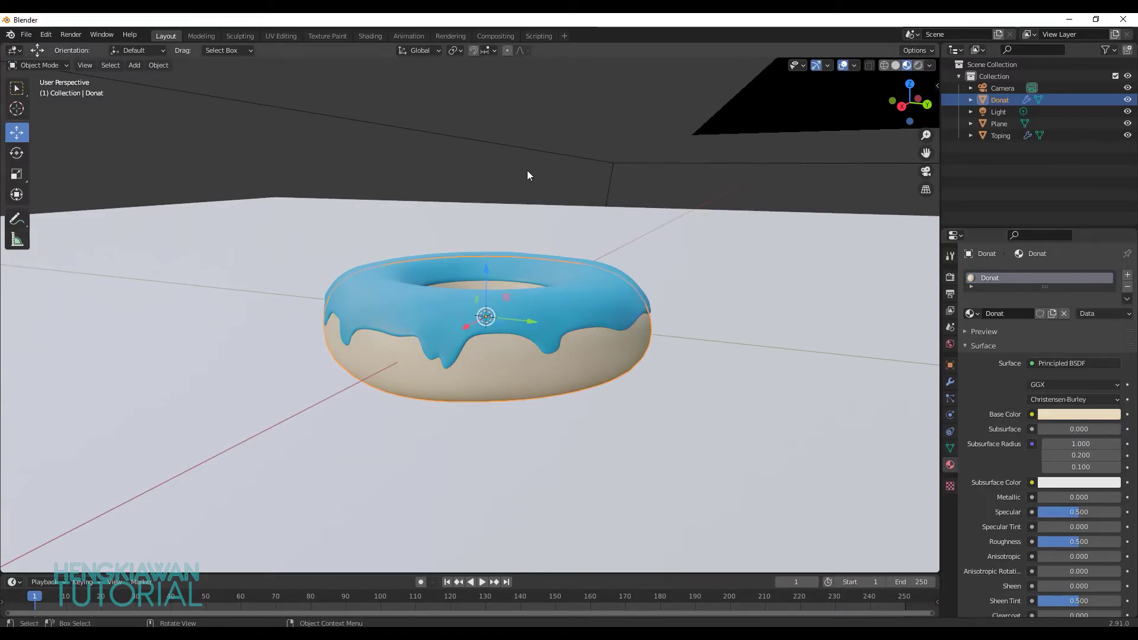
pyautogui.scroll(-3, 624, 257)
pyautogui.moveTo(623, 258)
pyautogui.mouseDown(button='middle')
pyautogui.moveTo(626, 319)
pyautogui.moveTo(511, 354)
pyautogui.moveTo(542, 276)
pyautogui.moveTo(600, 308)
pyautogui.moveTo(646, 315)
pyautogui.mouseUp(button='middle')
pyautogui.scroll(3, 645, 314)
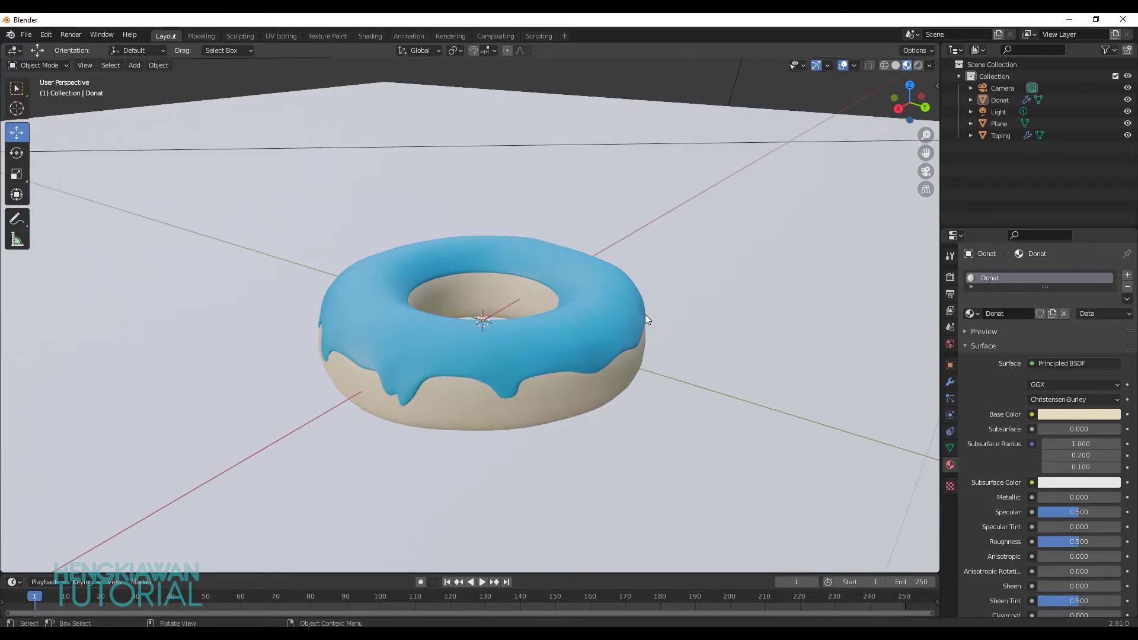
pyautogui.click(925, 170)
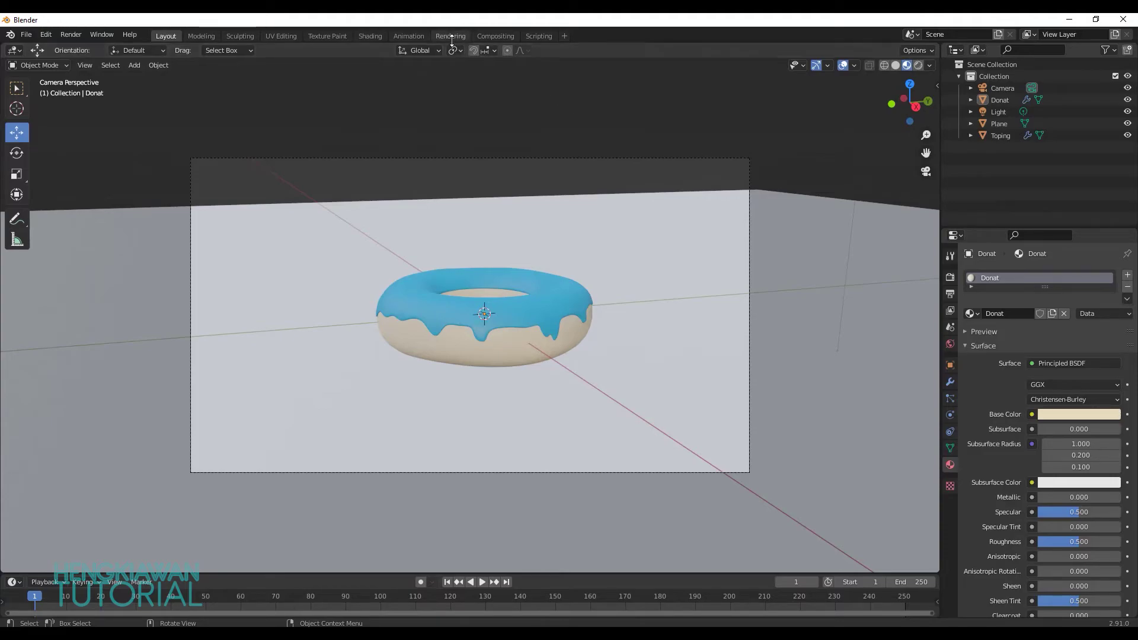
pyautogui.press('F12')
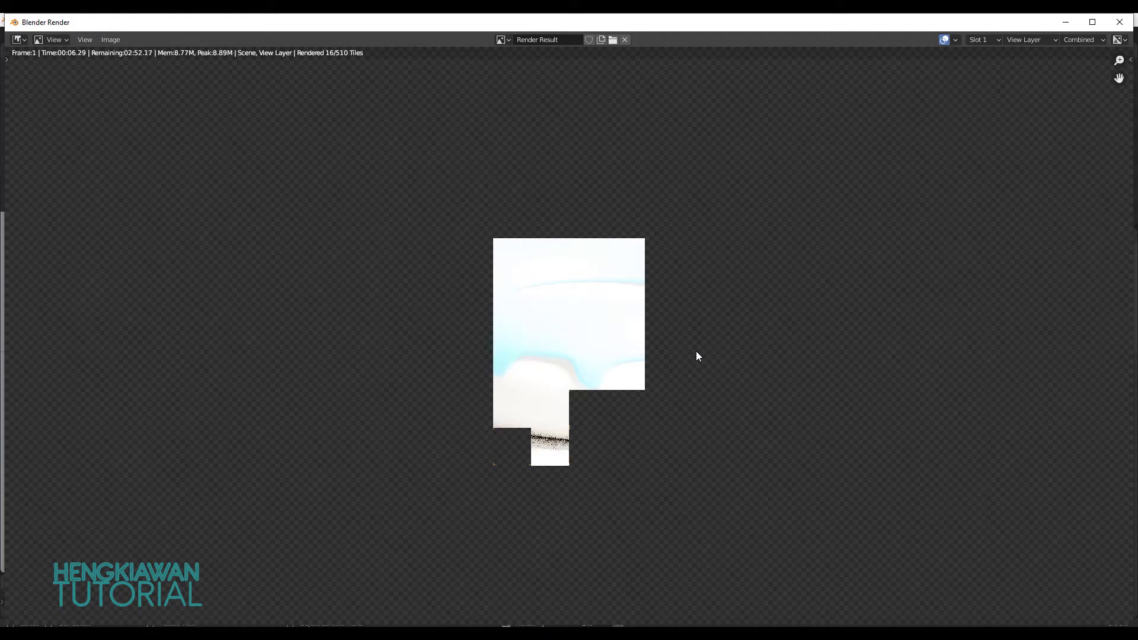
pyautogui.press('Escape')
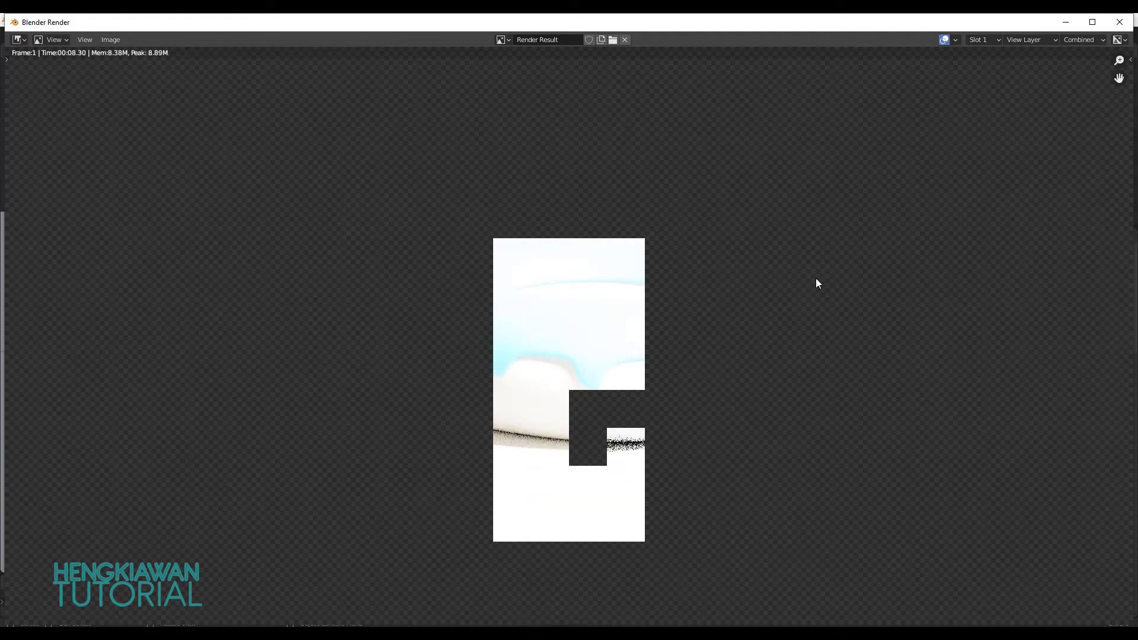
pyautogui.press('Escape')
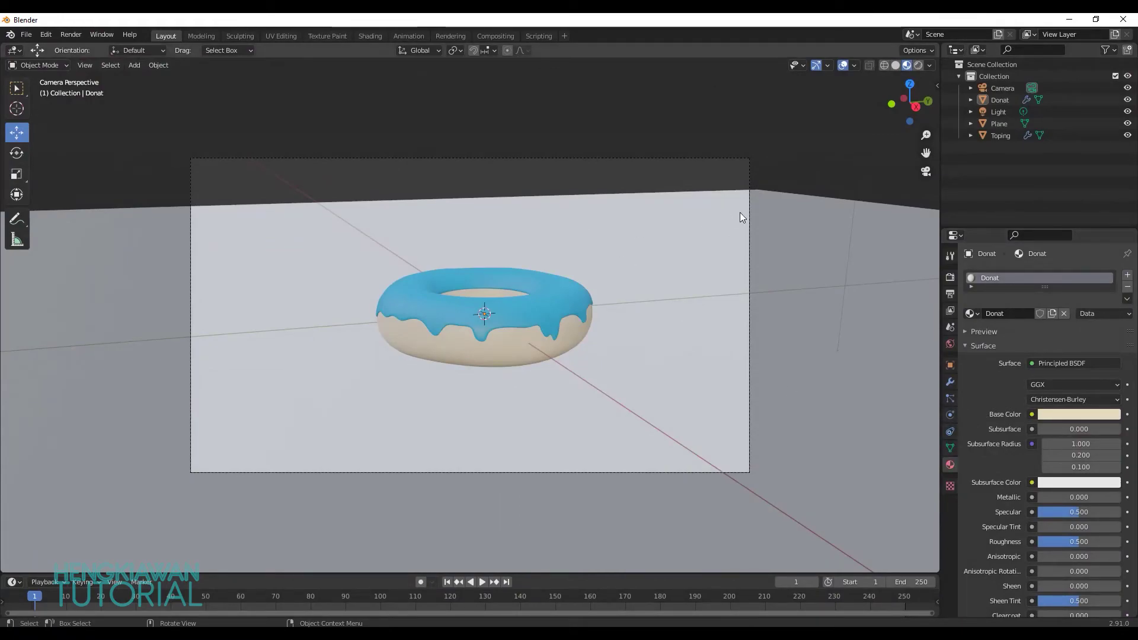
# Step: Set the light's power to 30 W
pyautogui.click(999, 111)
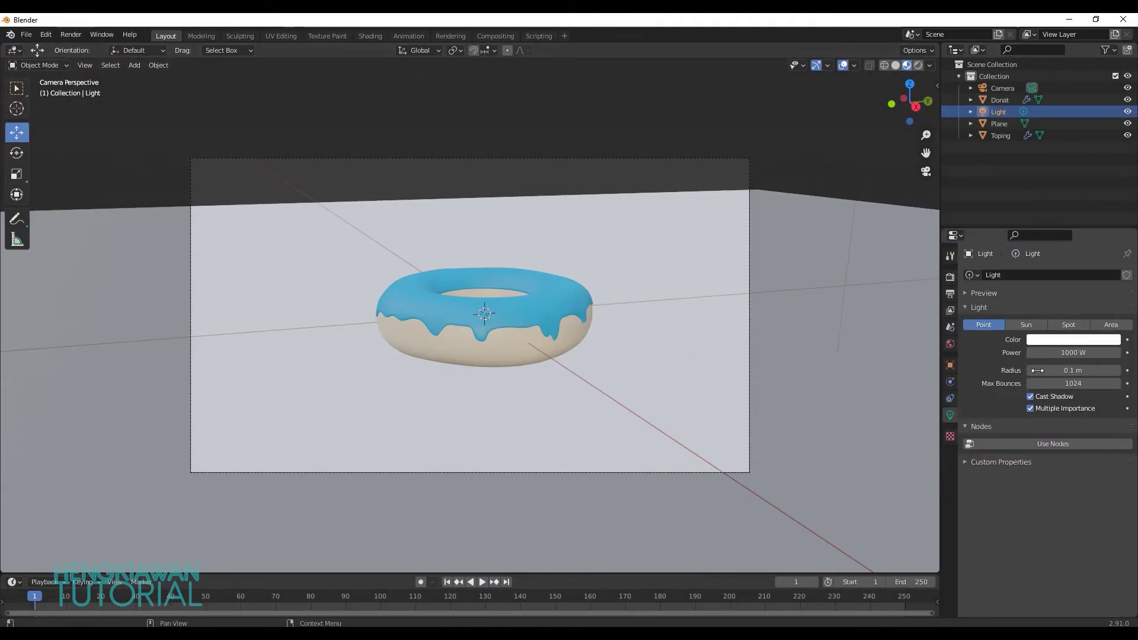
pyautogui.click(1074, 353)
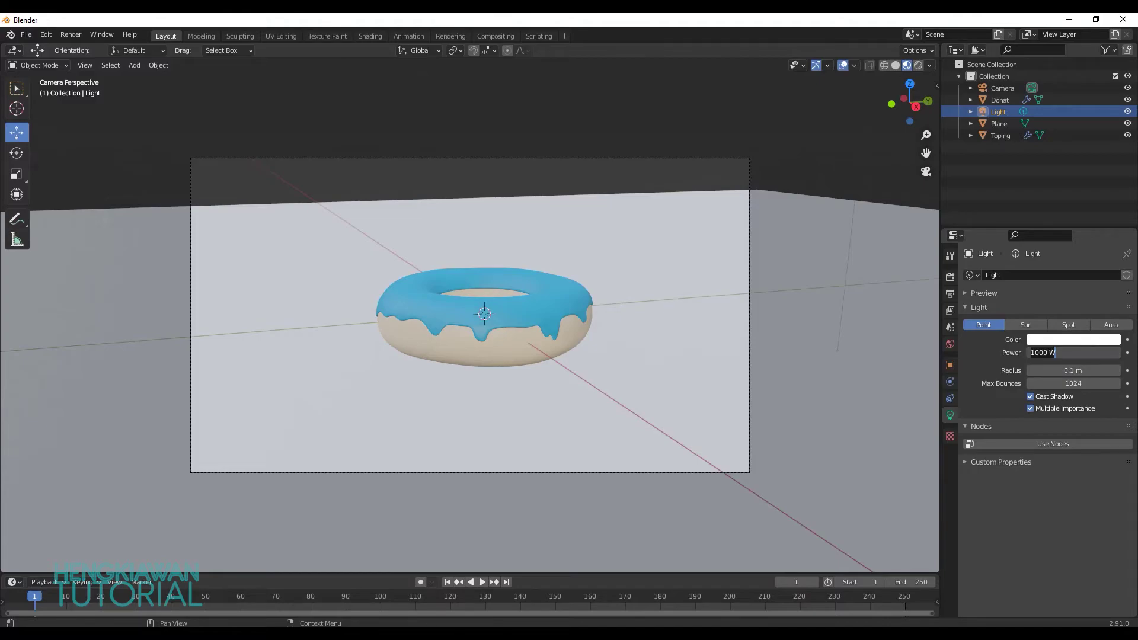
pyautogui.write('30')
pyautogui.press('Return')
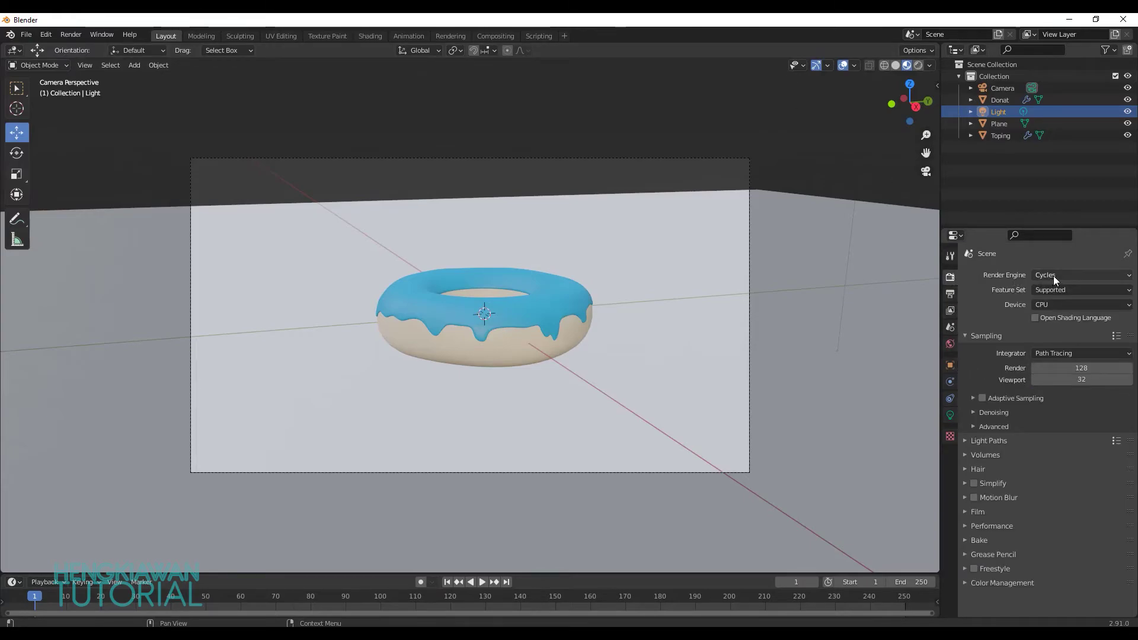
# Step: Do a quick Eevee test render, then set the render engine back to Cycles
pyautogui.click(1055, 276)
pyautogui.press('Return')
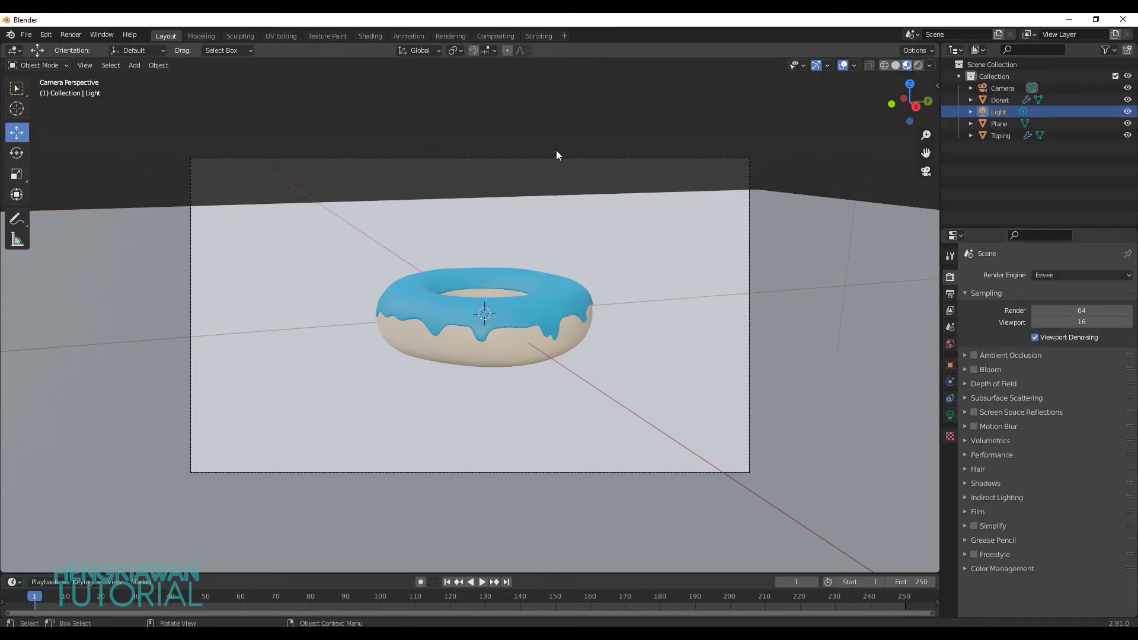
pyautogui.press('F12')
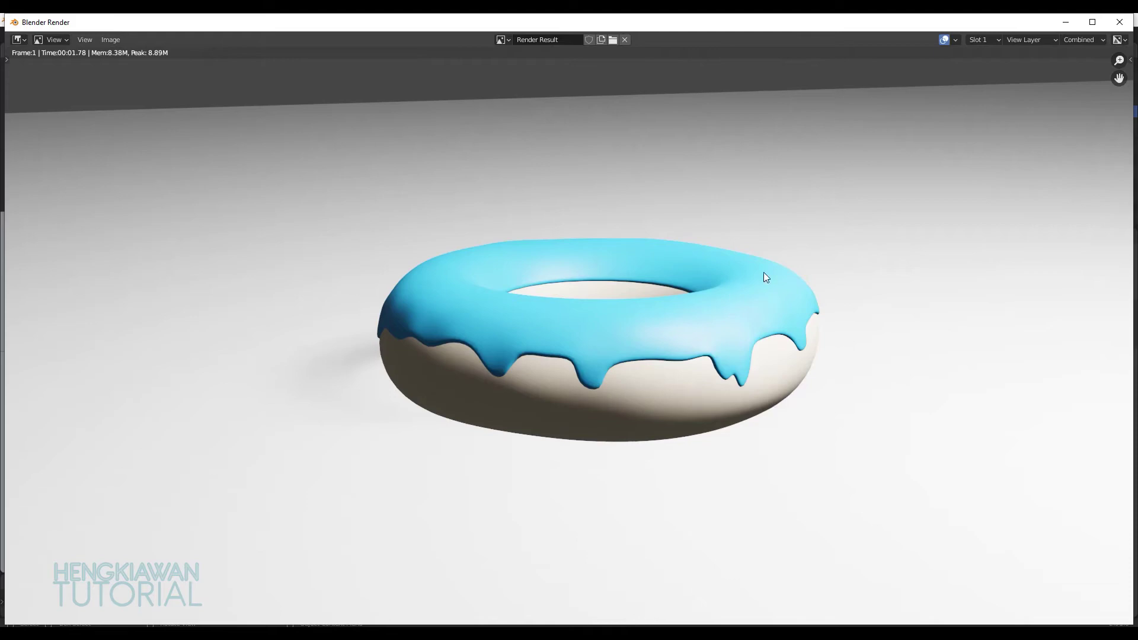
pyautogui.click(1120, 22)
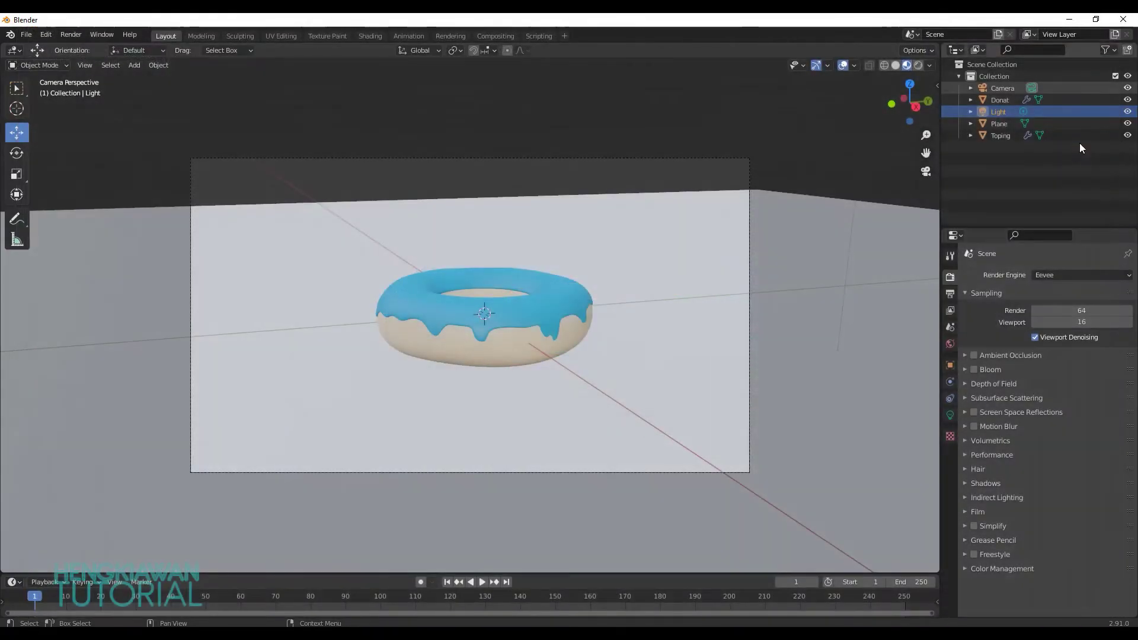
pyautogui.click(1062, 275)
pyautogui.click(1055, 315)
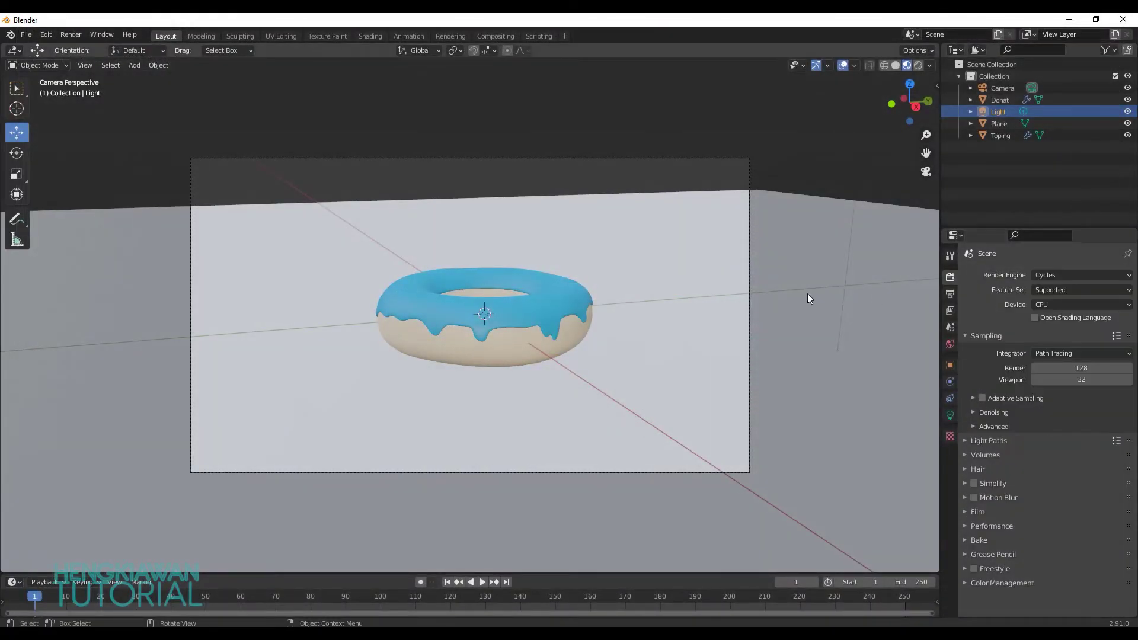
# Step: Render the final image with Cycles (F12) and let all tiles finish
pyautogui.press('F12')
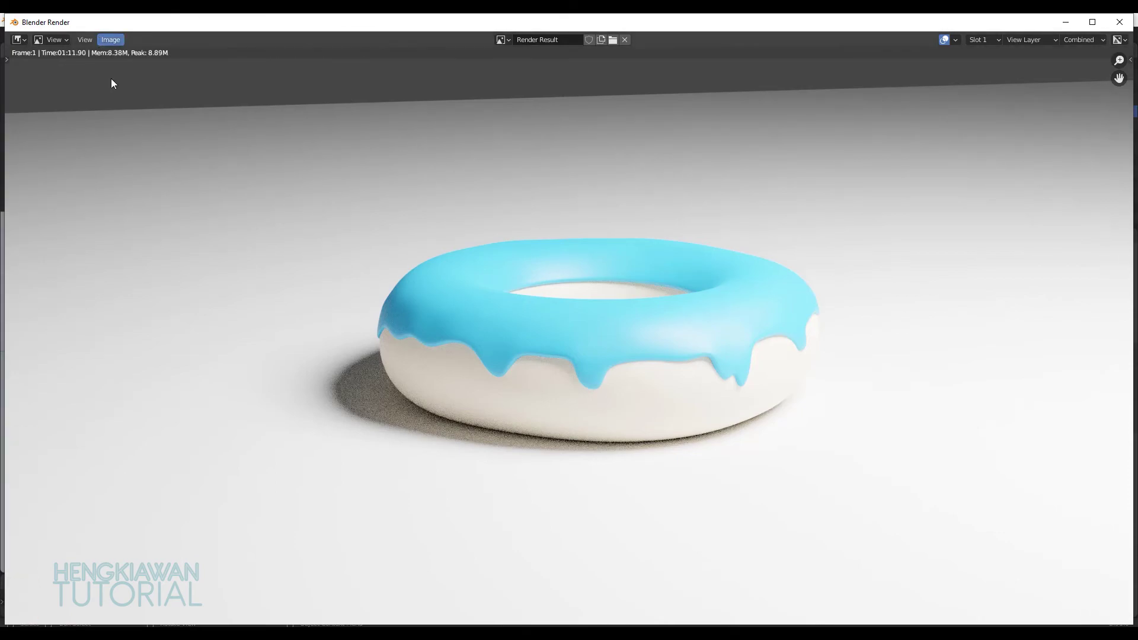
# Step: Scale the ground plane up to 6.578 and render the scene again
pyautogui.click(414, 584)
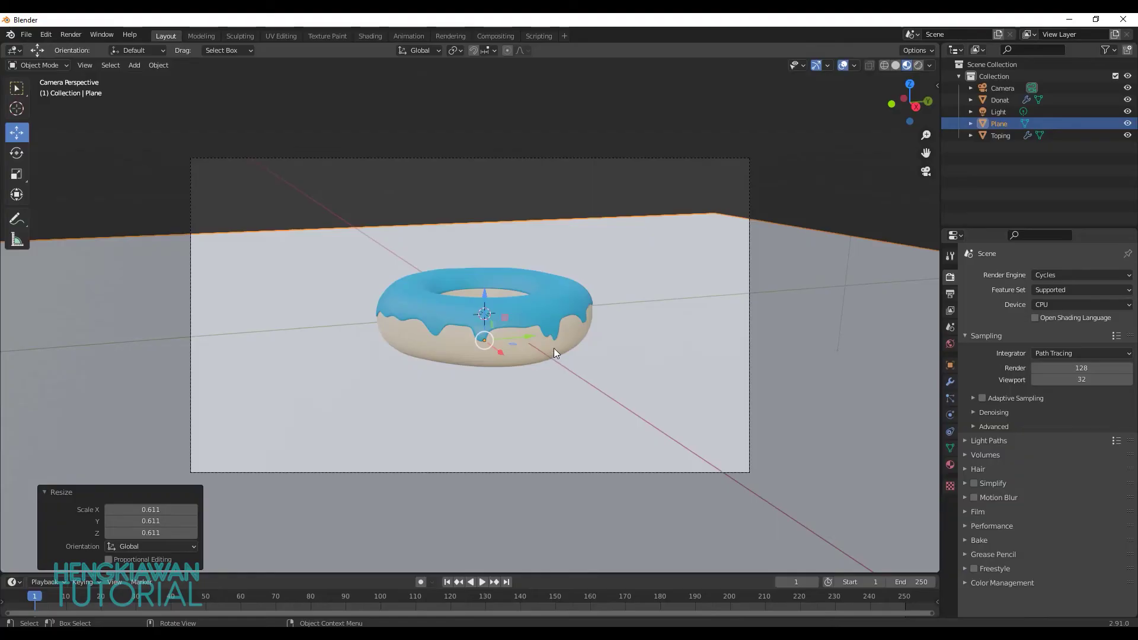
pyautogui.press('s')
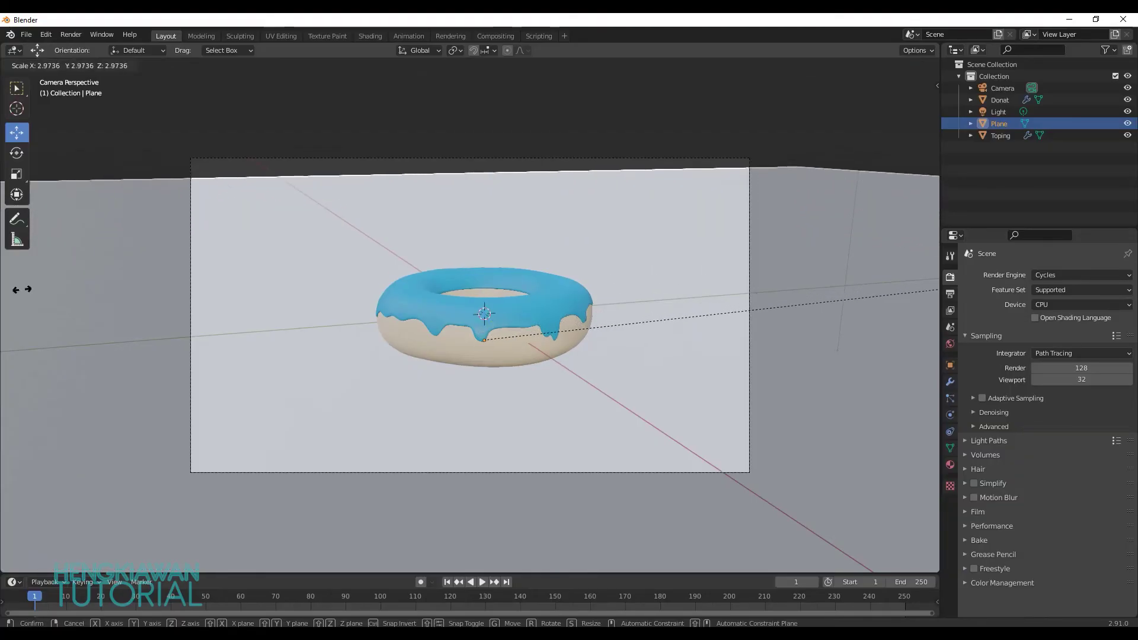
pyautogui.click(556, 305)
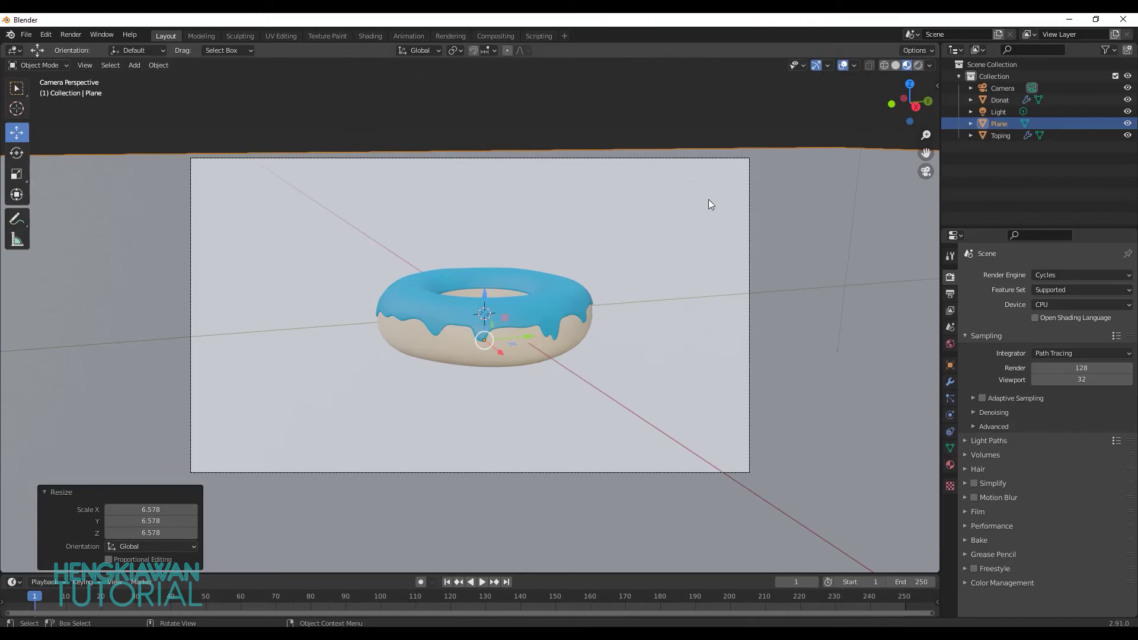
pyautogui.press('F12')
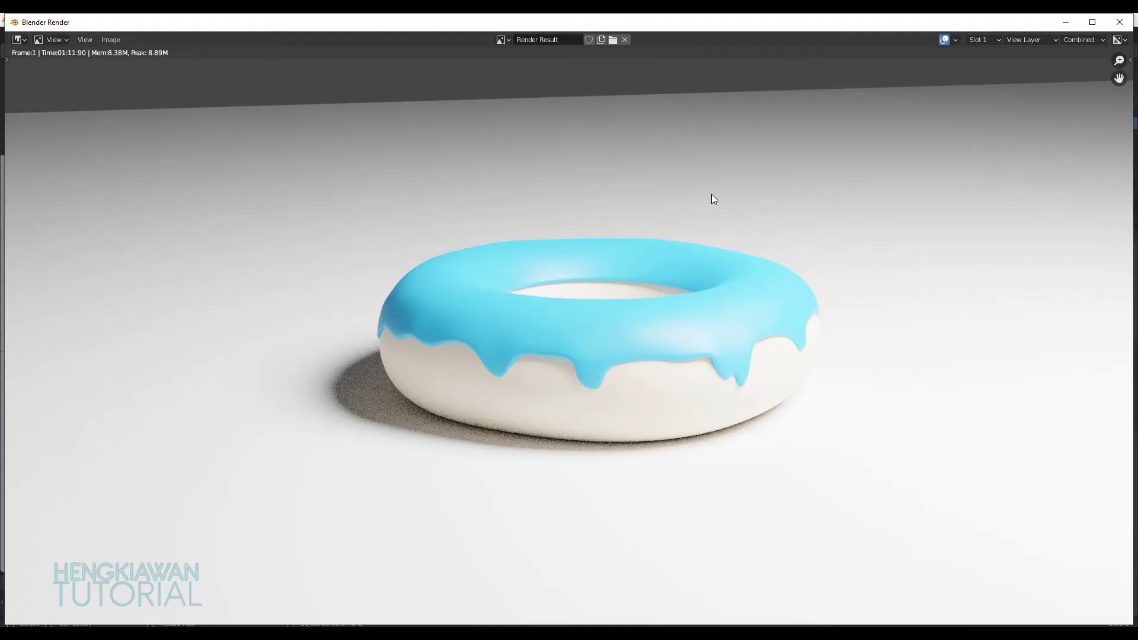